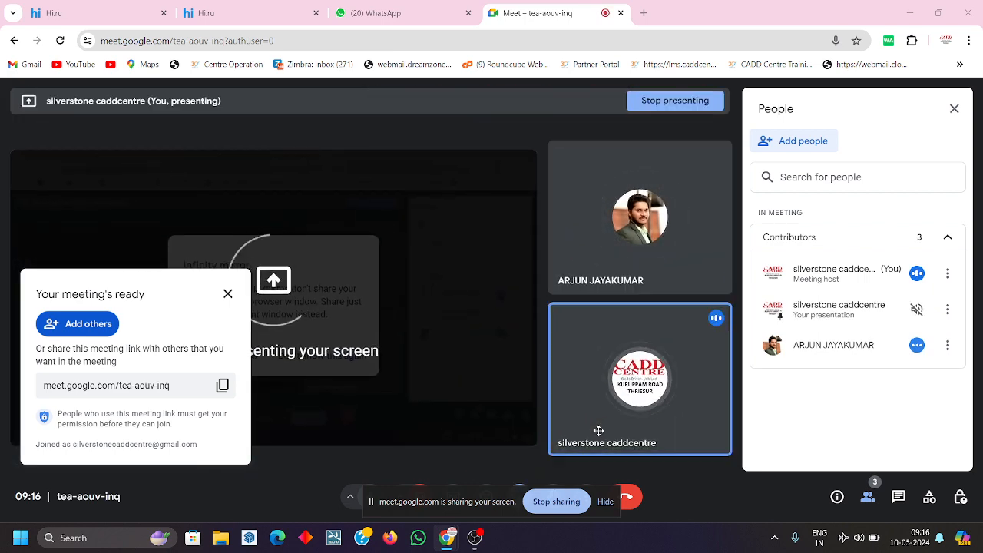
# Clear the browser and OBS windows off the desktop, launch Revit 2017 and maximize its window.
pyautogui.click(903, 13)
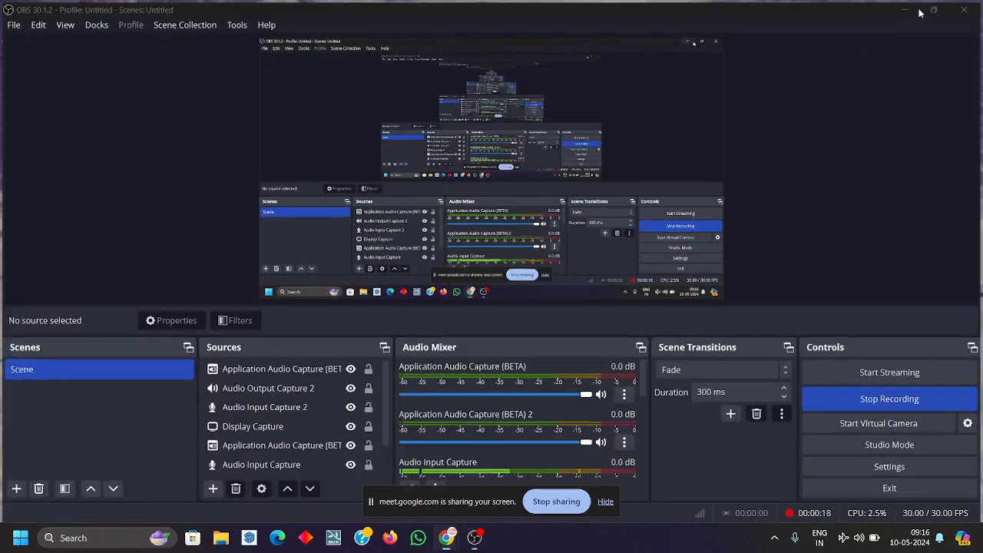
pyautogui.click(906, 8)
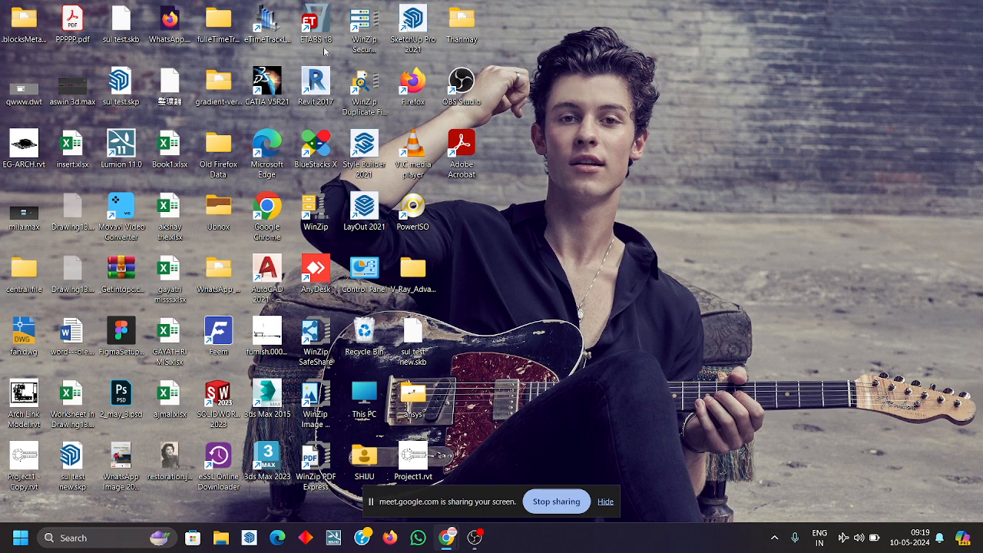
pyautogui.doubleClick(309, 82)
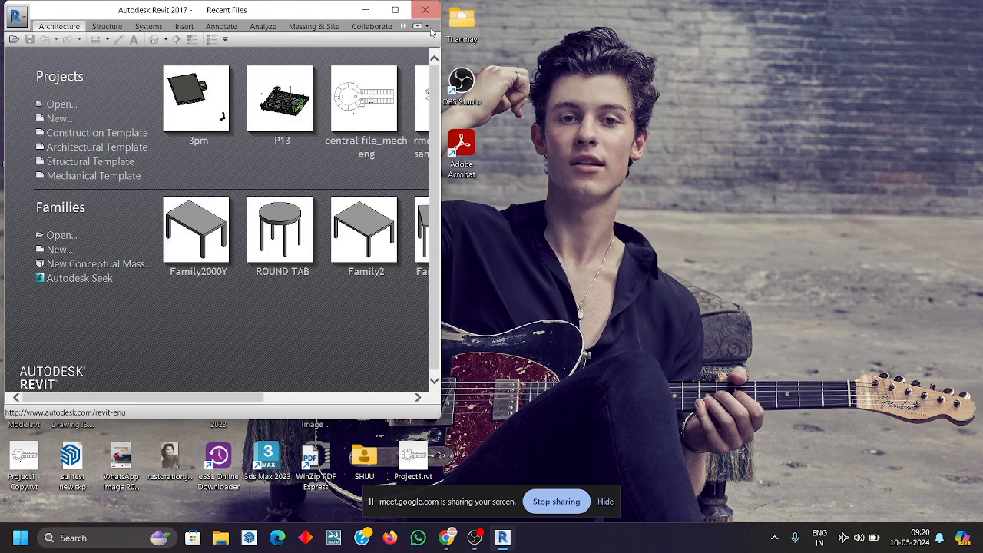
pyautogui.click(395, 9)
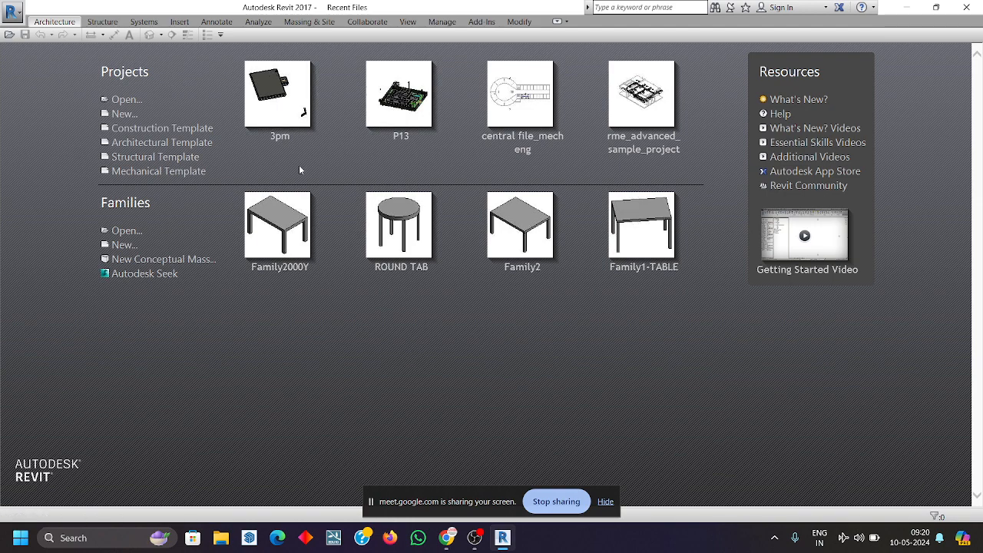
# Create a new project from the Architectural Template.
pyautogui.click(121, 100)
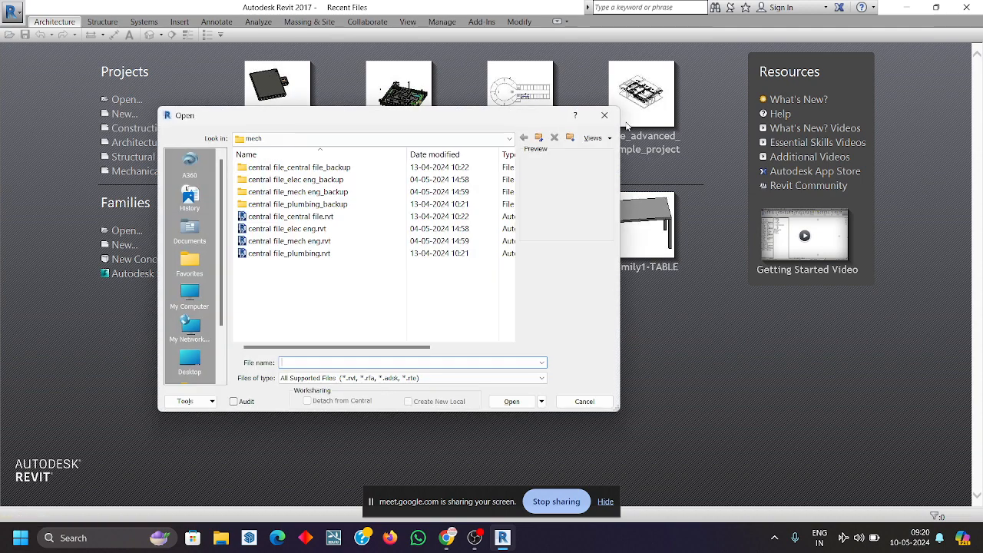
pyautogui.click(604, 115)
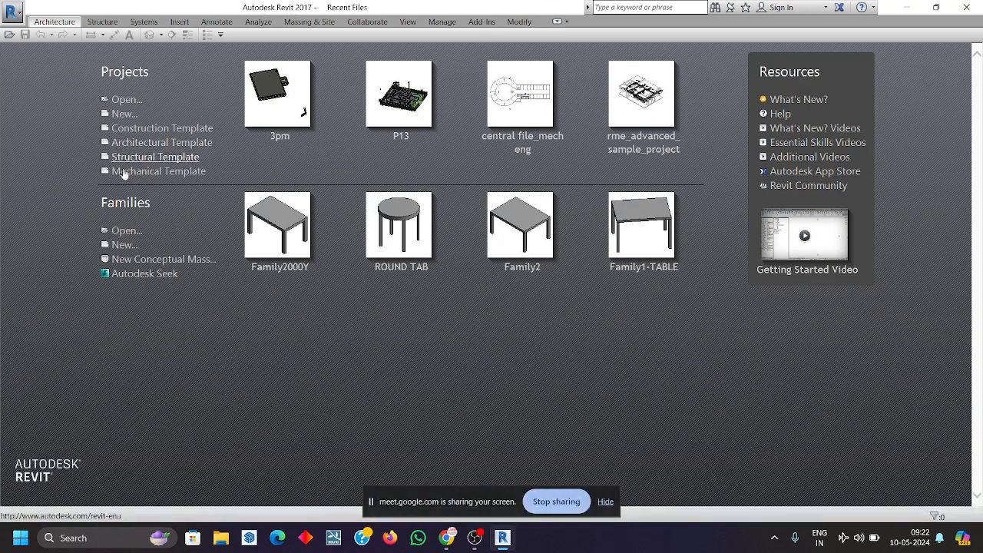
pyautogui.click(152, 144)
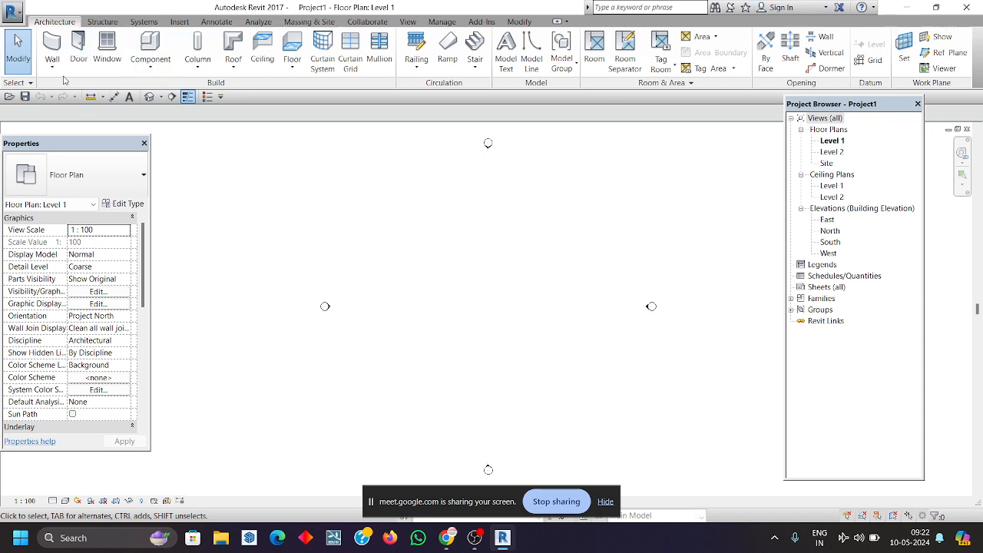
# Browse the available wall types and view the type properties of the Generic - 200mm basic wall without changing them.
pyautogui.click(51, 47)
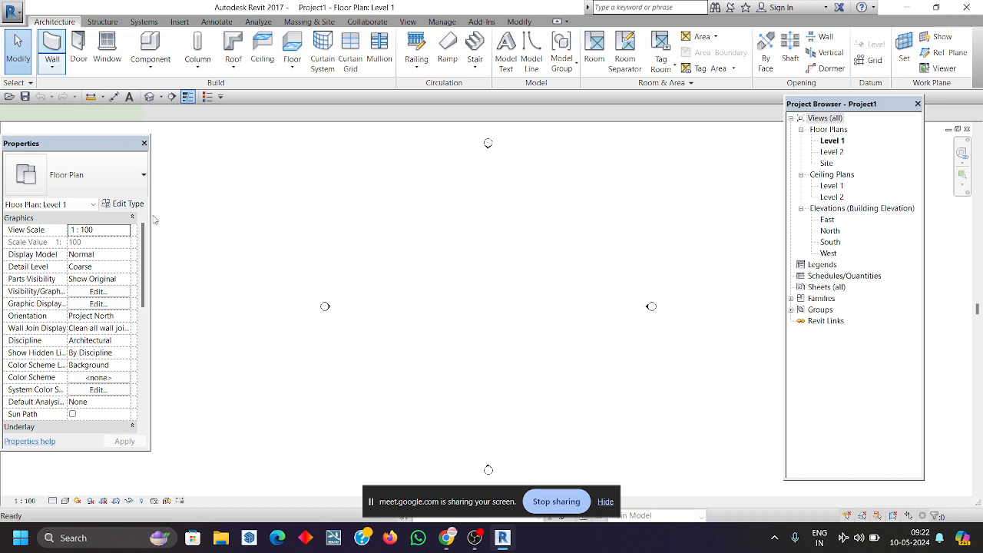
pyautogui.click(84, 175)
pyautogui.scroll(-5, 127, 362)
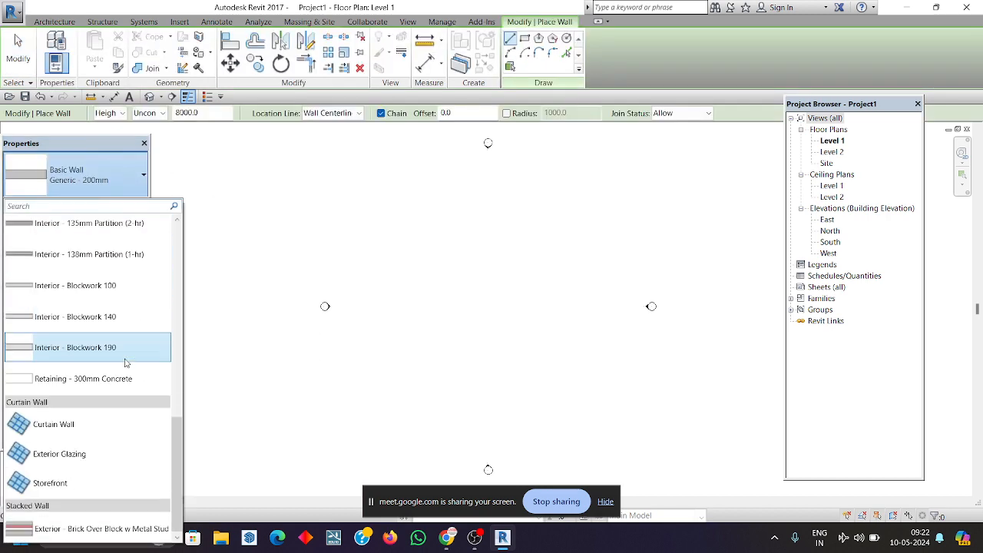
pyautogui.scroll(5, 127, 363)
pyautogui.click(126, 172)
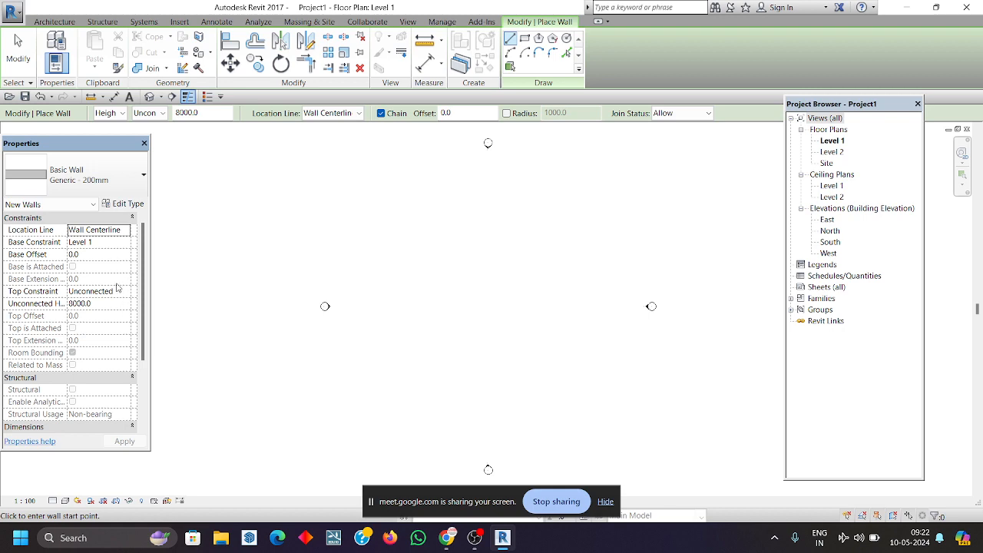
pyautogui.click(126, 203)
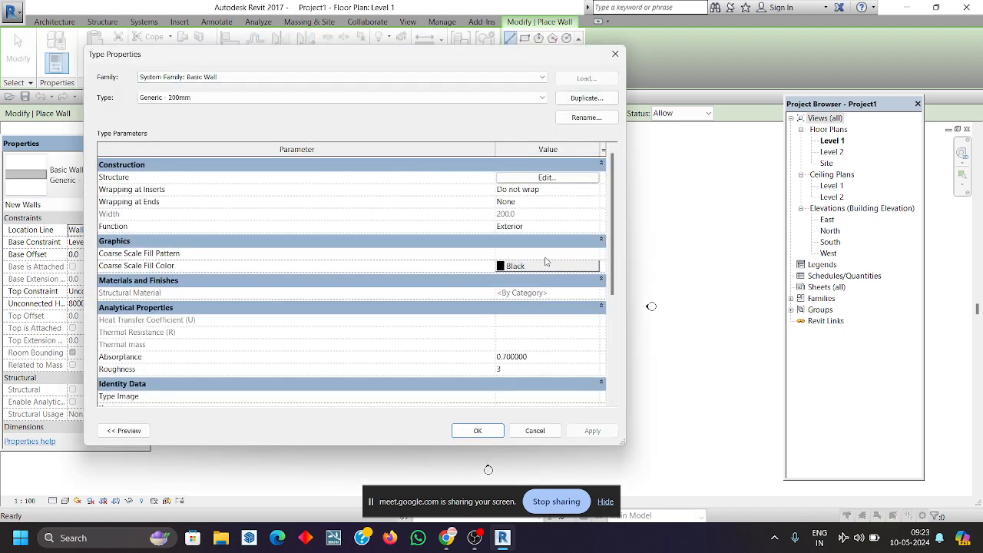
pyautogui.click(615, 56)
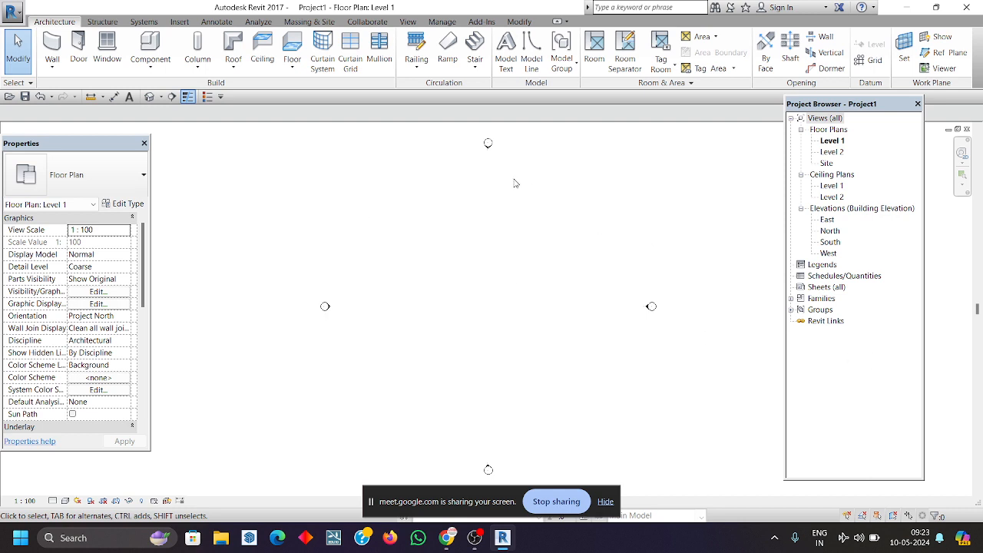
# Compare the Level 1 floor plan with the East elevation, finishing with the East elevation open.
pyautogui.scroll(-3, 514, 180)
pyautogui.moveTo(483, 255); pyautogui.dragTo(474, 295, button='middle')
pyautogui.scroll(2, 502, 223)
pyautogui.scroll(-2, 499, 242)
pyautogui.doubleClick(828, 220)
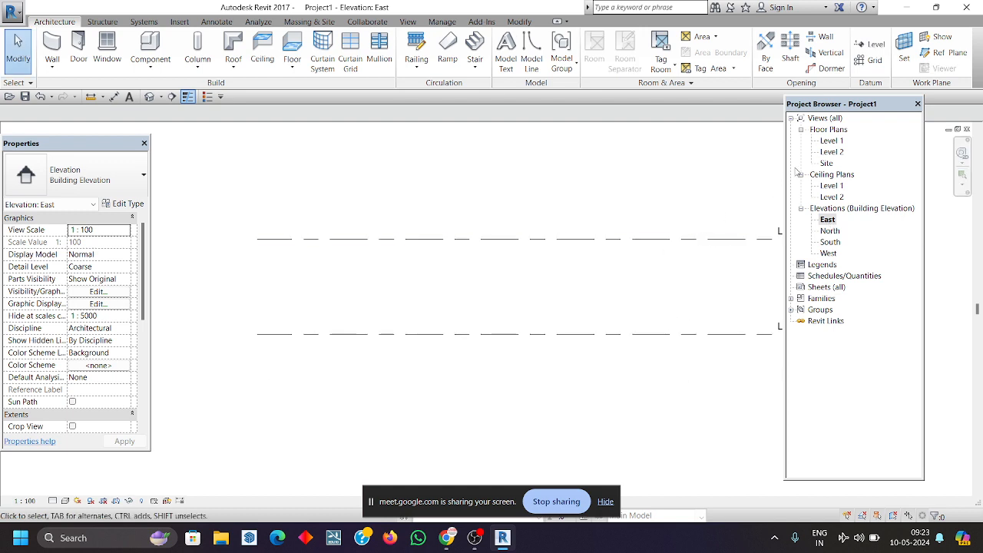
pyautogui.doubleClick(831, 142)
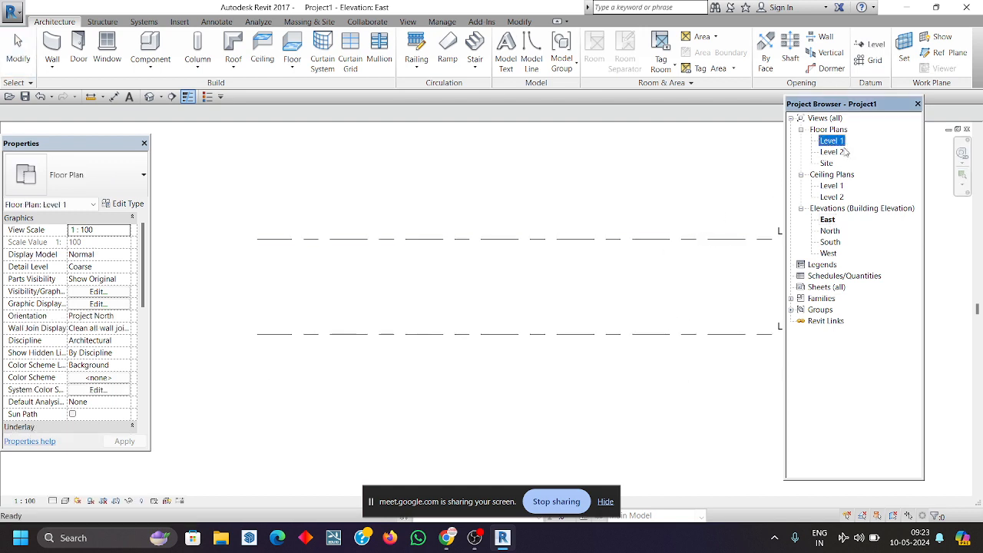
pyautogui.doubleClick(828, 221)
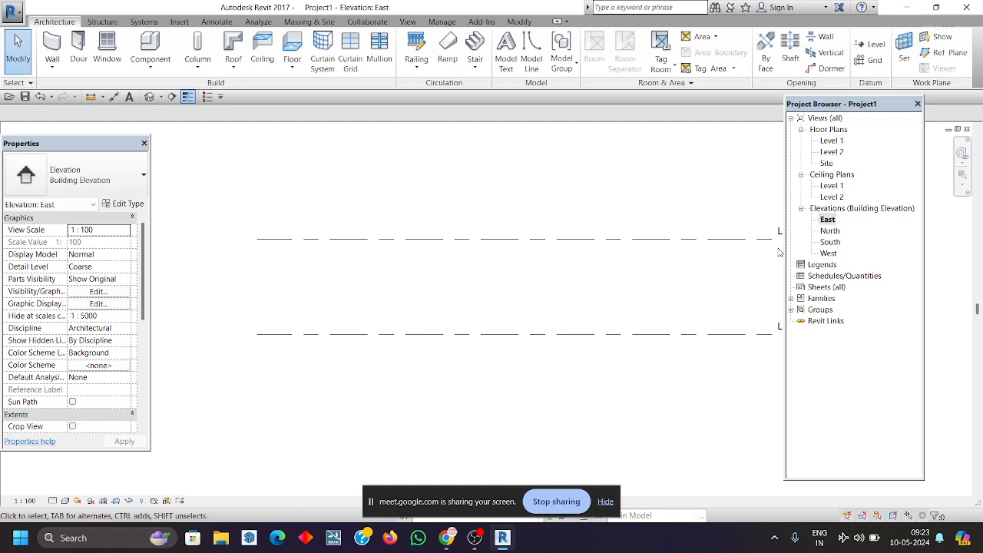
pyautogui.click(827, 144)
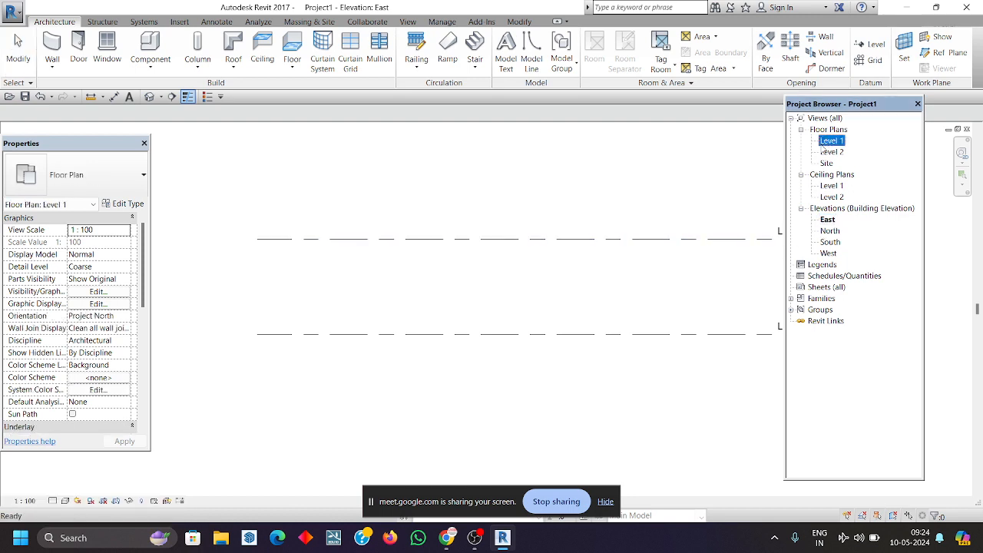
pyautogui.doubleClick(830, 141)
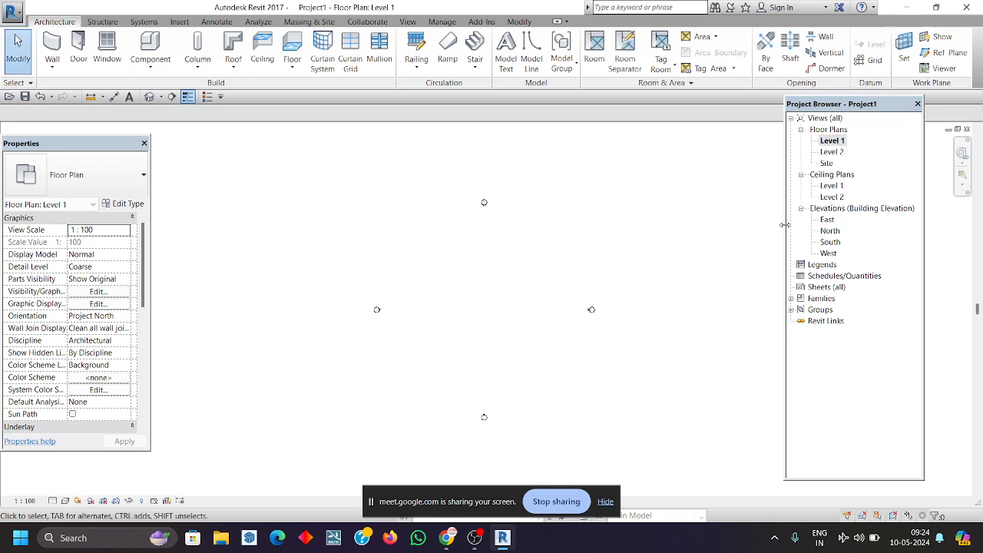
pyautogui.doubleClick(828, 221)
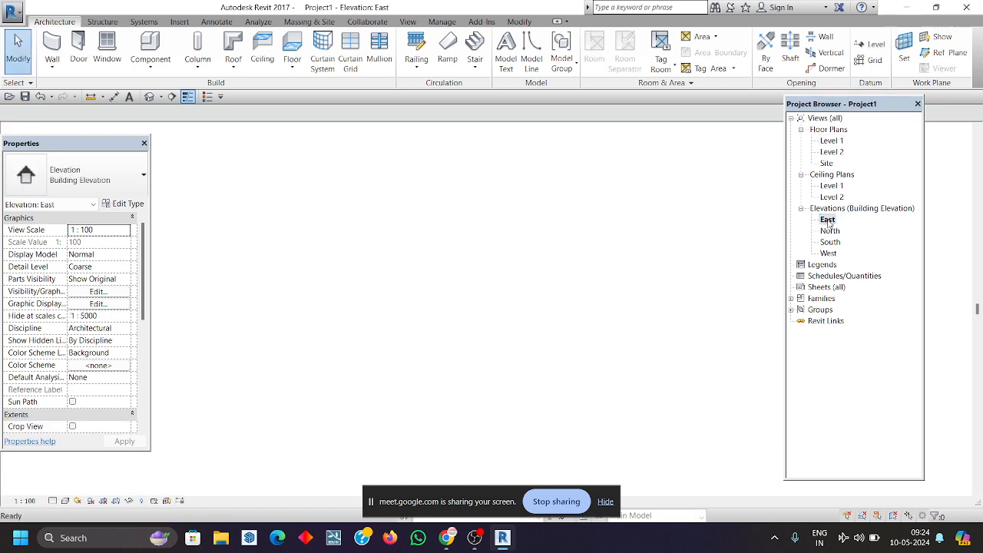
# Examine the Level 1 and Level 2 lines and their heads in the East elevation.
pyautogui.moveTo(696, 274); pyautogui.dragTo(435, 222, button='middle')
pyautogui.moveTo(488, 255); pyautogui.dragTo(613, 304, button='middle')
pyautogui.scroll(1, 601, 264)
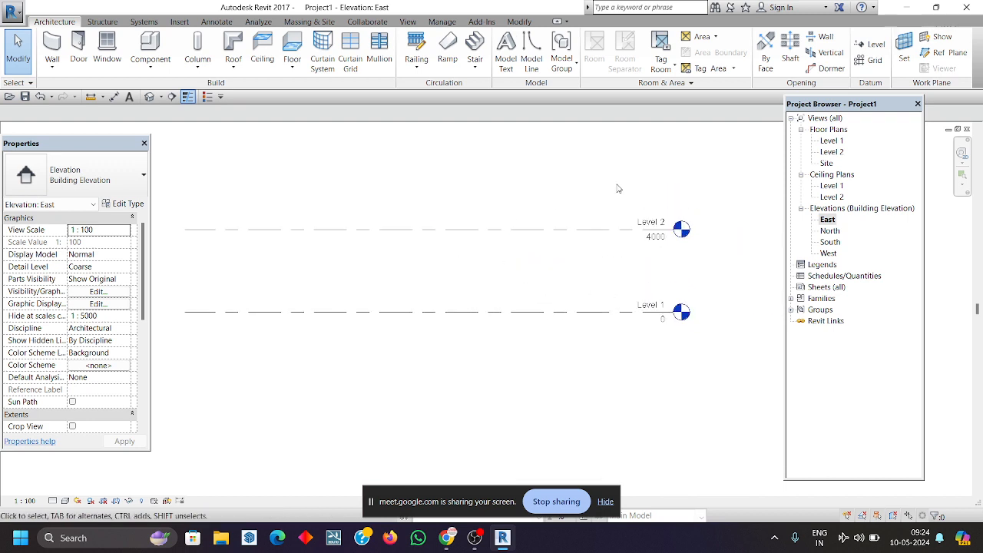
pyautogui.scroll(1, 641, 258)
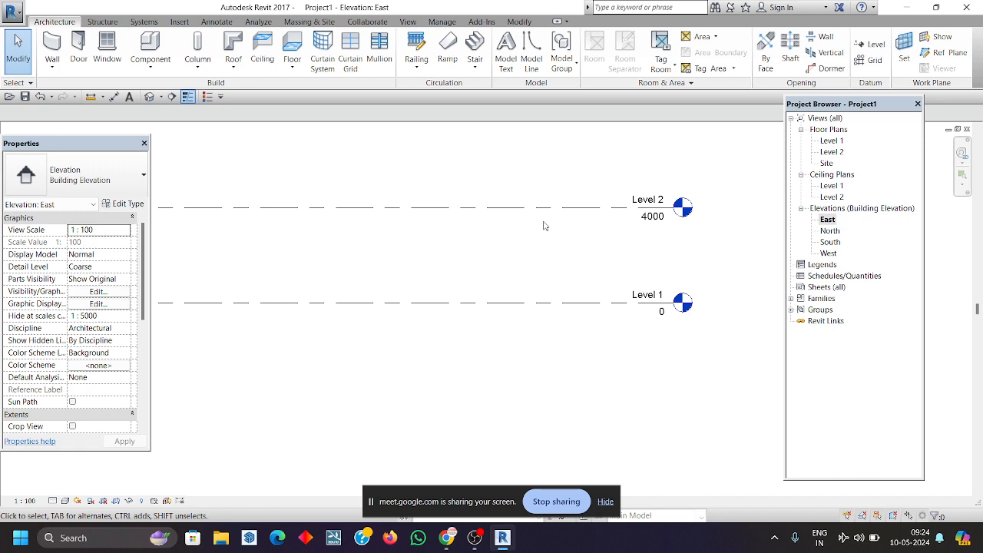
pyautogui.scroll(-1, 535, 229)
pyautogui.moveTo(544, 238); pyautogui.dragTo(564, 181, button='middle')
pyautogui.scroll(1, 564, 181)
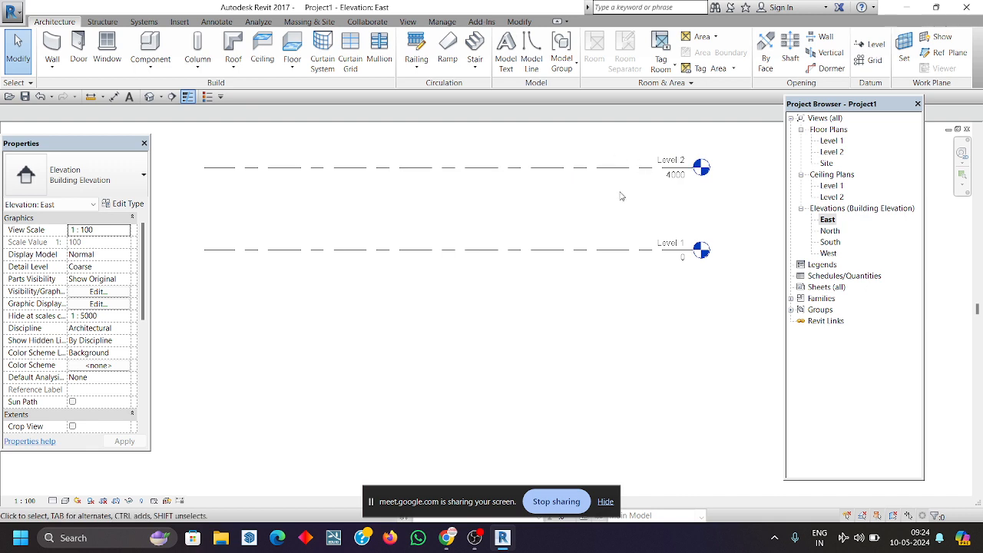
pyautogui.scroll(-1, 362, 270)
pyautogui.moveTo(412, 283); pyautogui.dragTo(388, 301, button='middle')
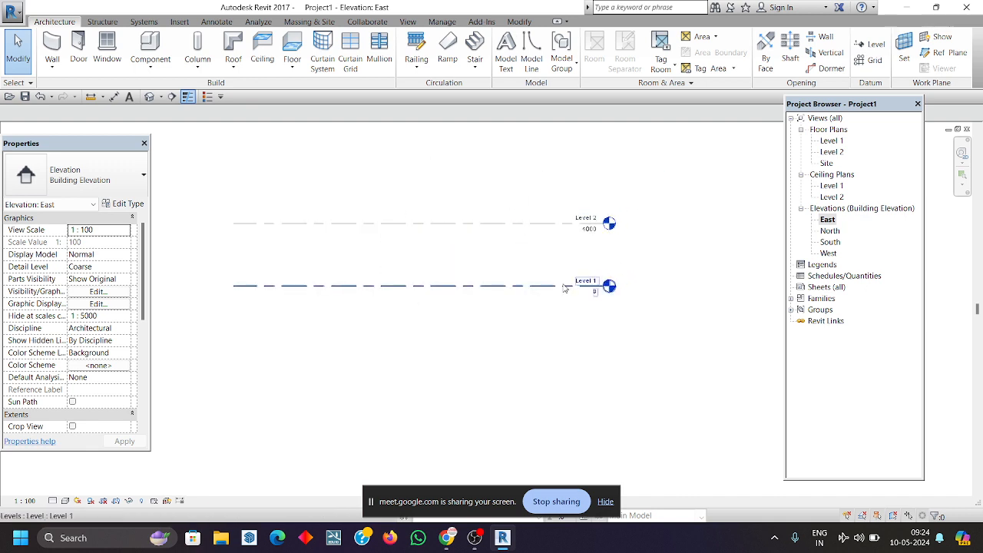
# Rename Level 1 to 0gf in the East elevation, along with its corresponding plan views.
pyautogui.scroll(1, 593, 286)
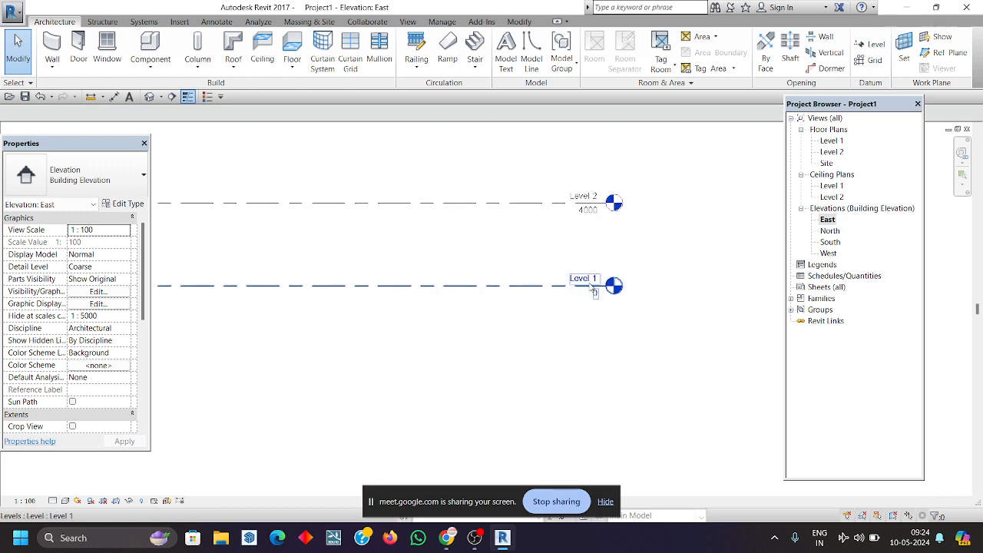
pyautogui.click(593, 287)
pyautogui.click(584, 289)
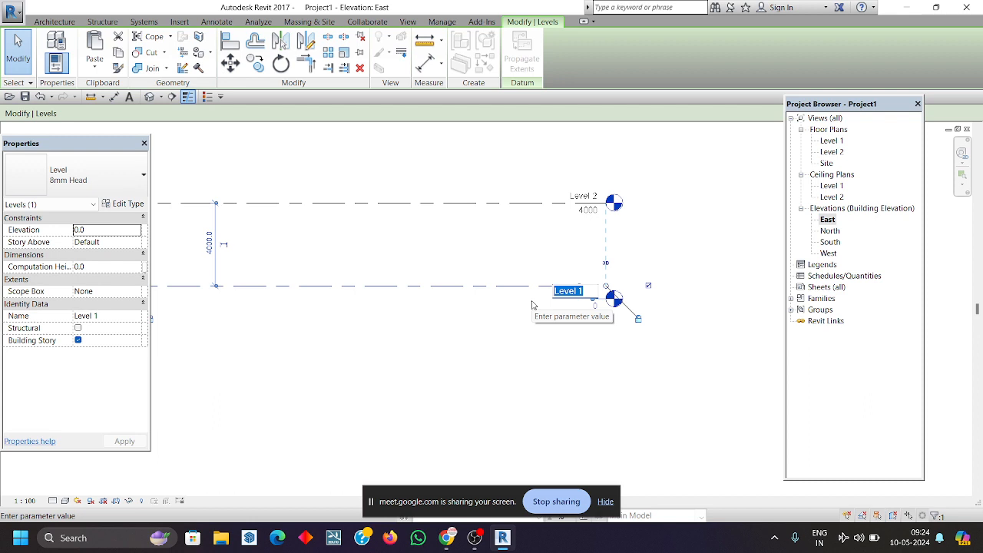
pyautogui.write('0')
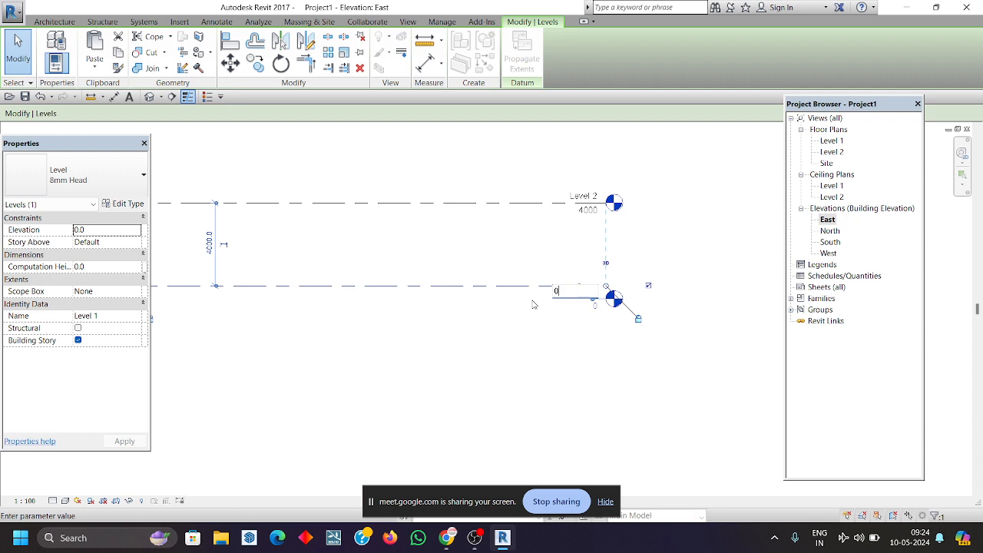
pyautogui.write('gf')
pyautogui.click(713, 204)
pyautogui.click(521, 276)
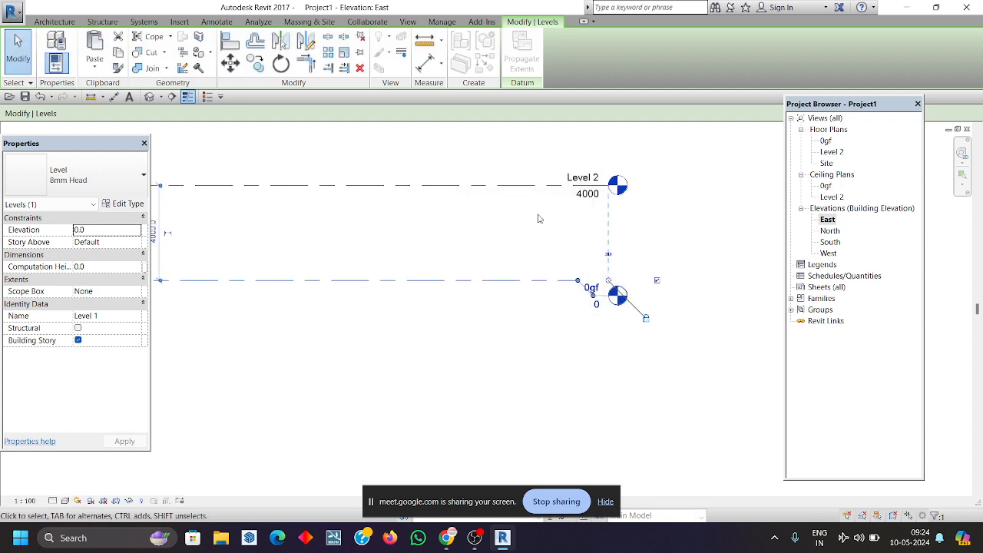
# Rename Level 2 to 1ff, along with its corresponding plan views.
pyautogui.click(572, 177)
pyautogui.click(572, 177)
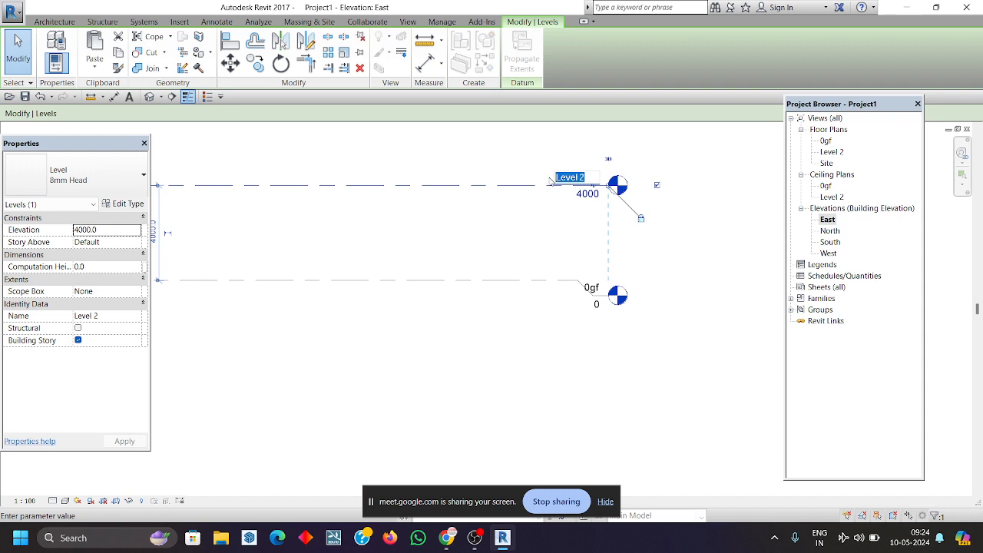
pyautogui.write('1ff')
pyautogui.click(713, 203)
pyautogui.click(521, 275)
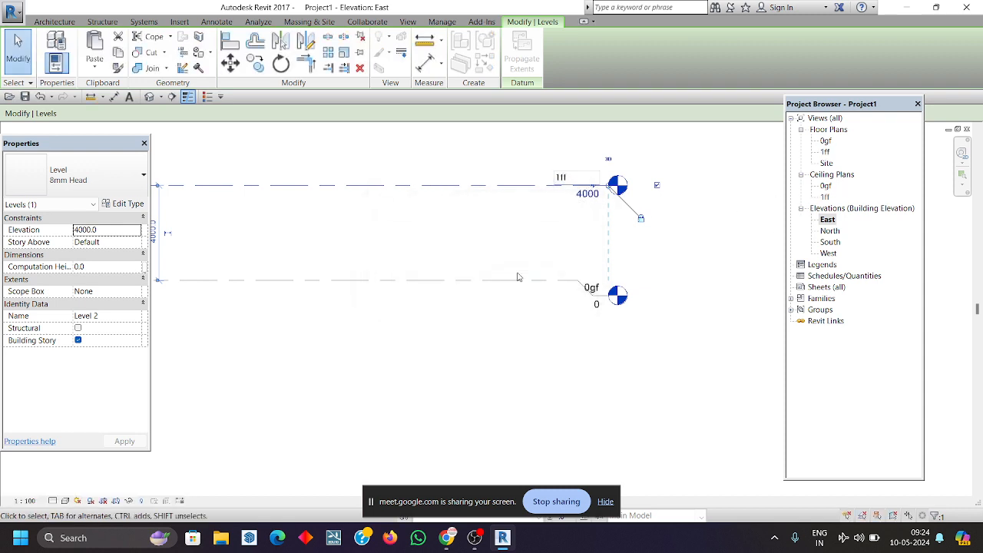
pyautogui.scroll(2, 575, 330)
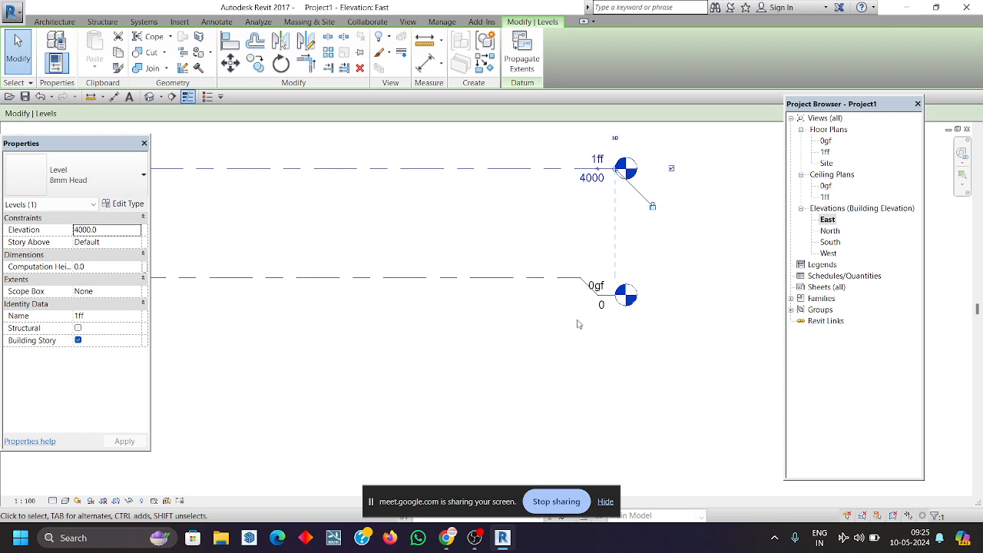
pyautogui.scroll(-2, 537, 284)
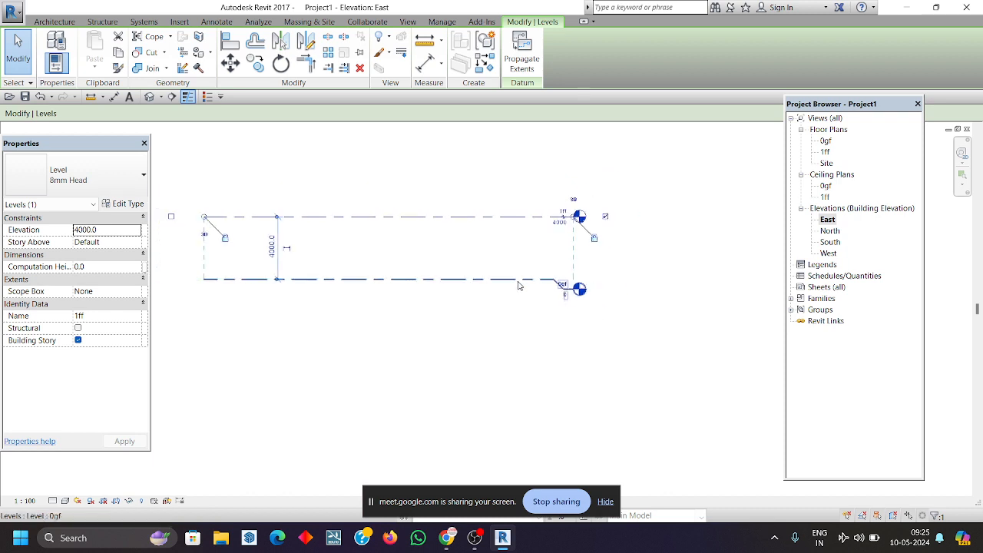
pyautogui.scroll(1, 484, 329)
pyautogui.scroll(-2, 484, 329)
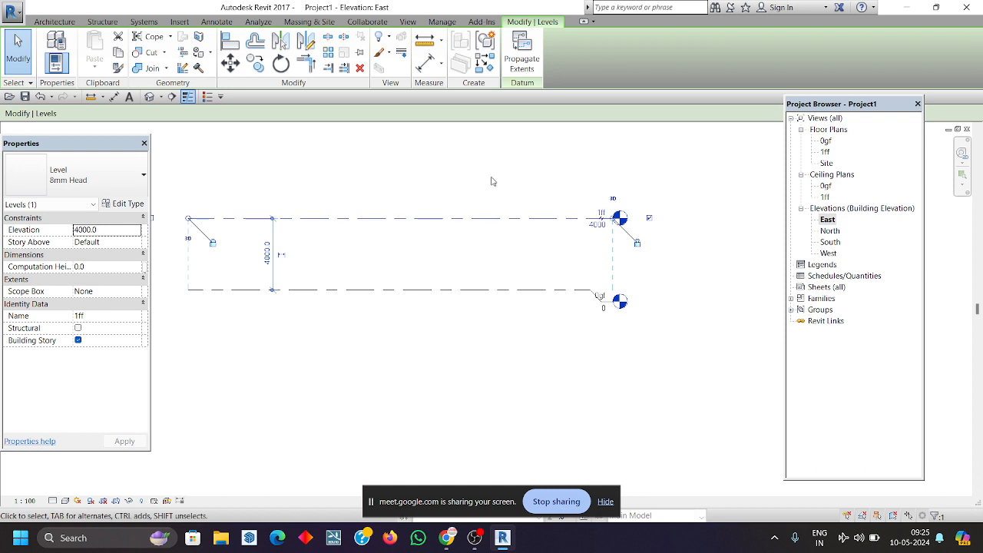
pyautogui.scroll(-2, 461, 268)
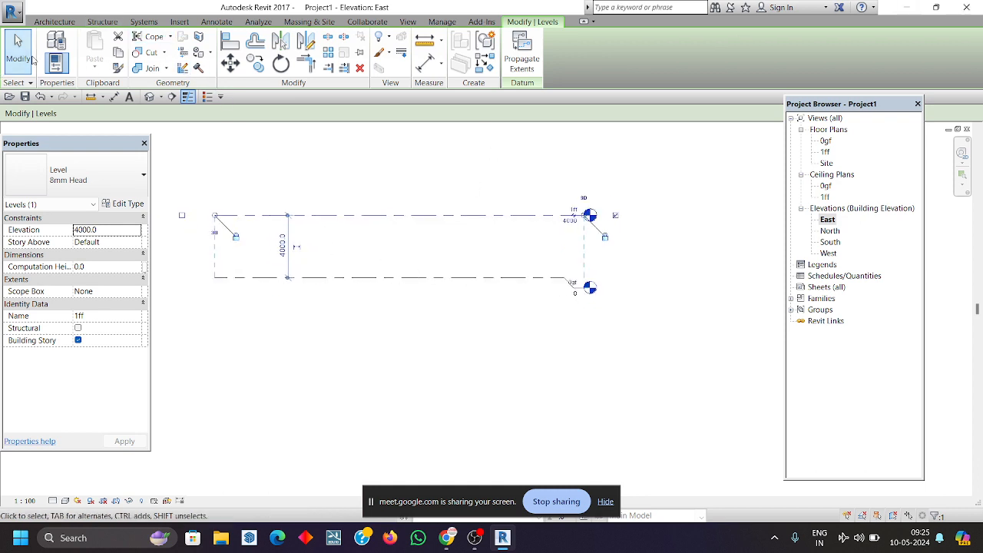
# Add a new level with plan views by picking the 1ff line with a 4000 upward offset in the East elevation.
pyautogui.click(53, 23)
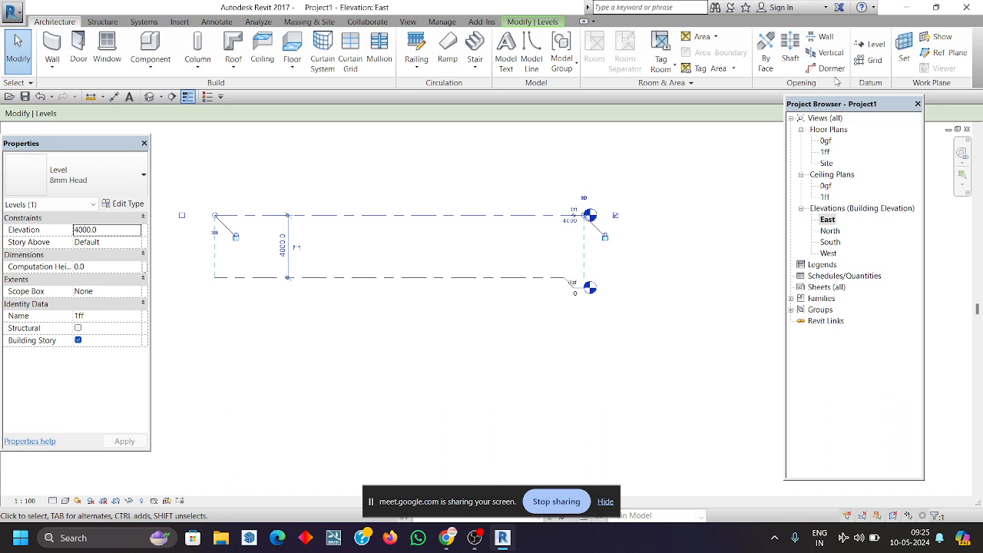
pyautogui.click(866, 46)
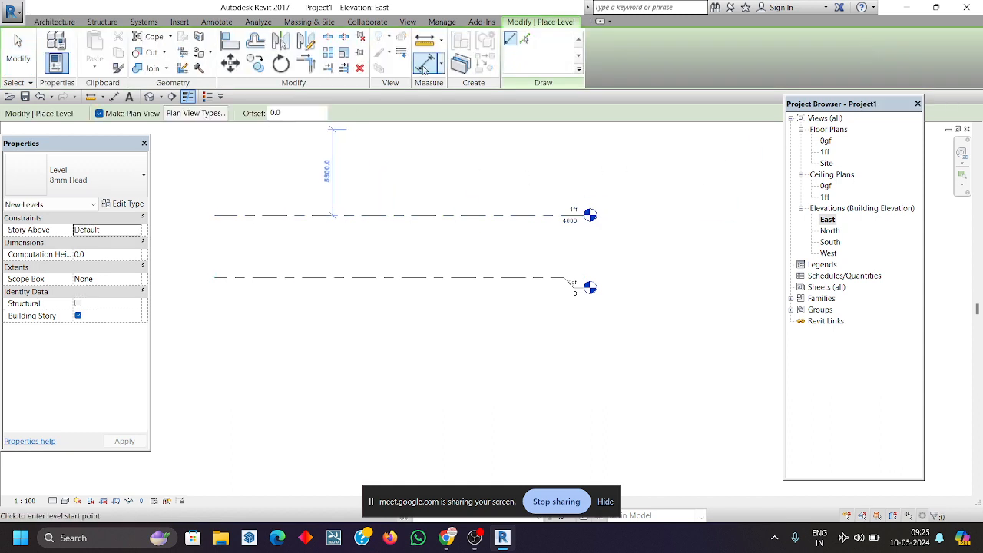
pyautogui.click(523, 42)
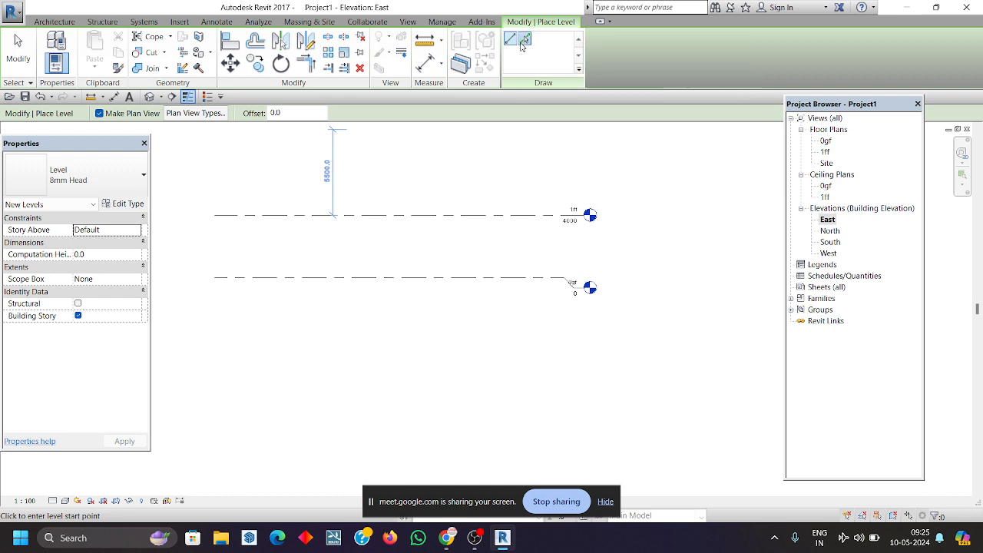
pyautogui.doubleClick(287, 115)
pyautogui.write('4000')
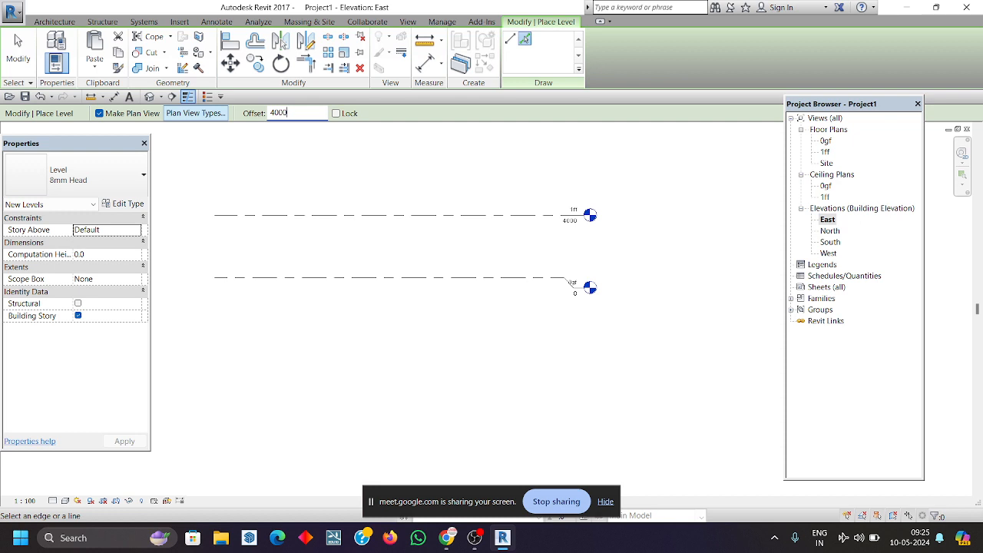
pyautogui.moveTo(319, 285); pyautogui.dragTo(305, 377, button='middle')
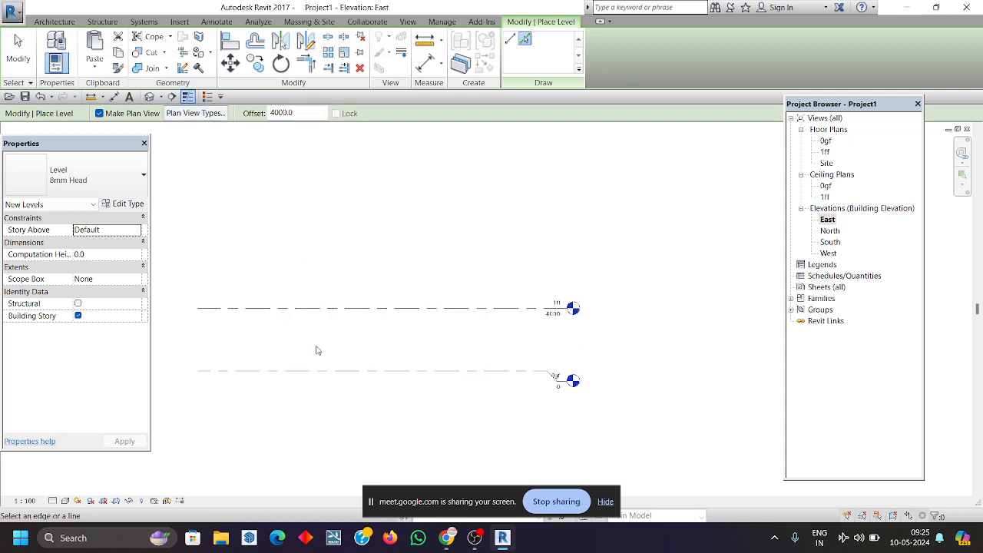
pyautogui.click(369, 311)
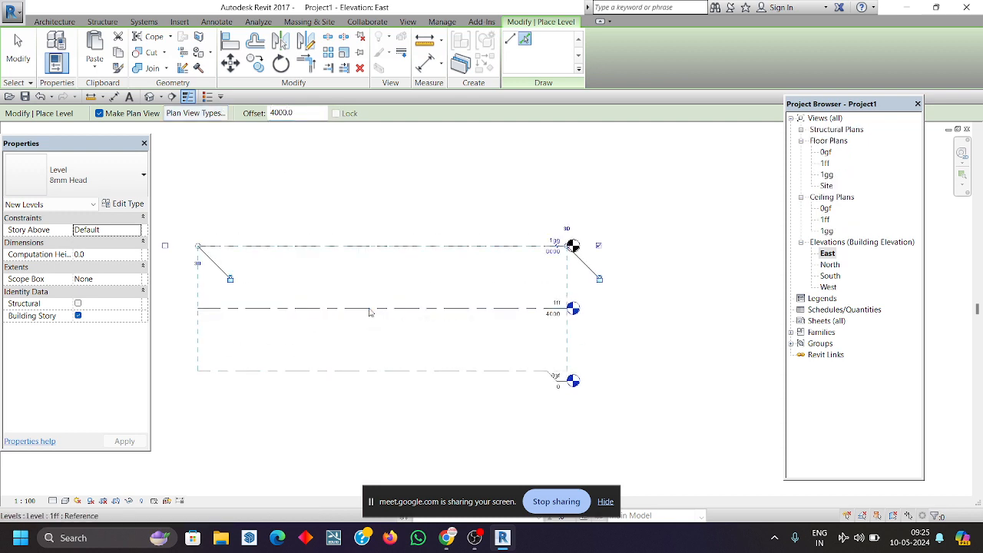
# Try to add another level by picking the topmost level line with the 4000 offset, undo it and end level placement.
pyautogui.click(396, 250)
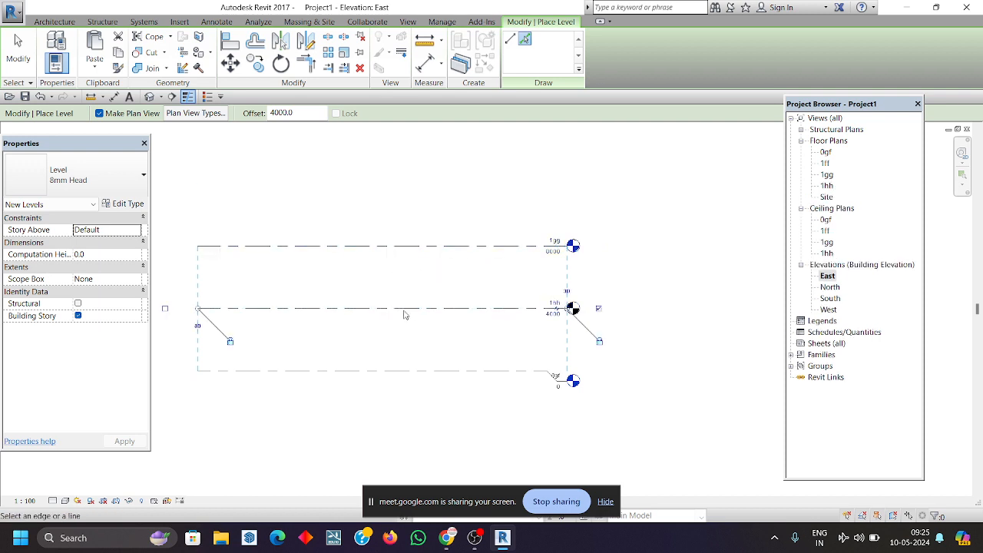
pyautogui.hotkey('ctrl', 'z')
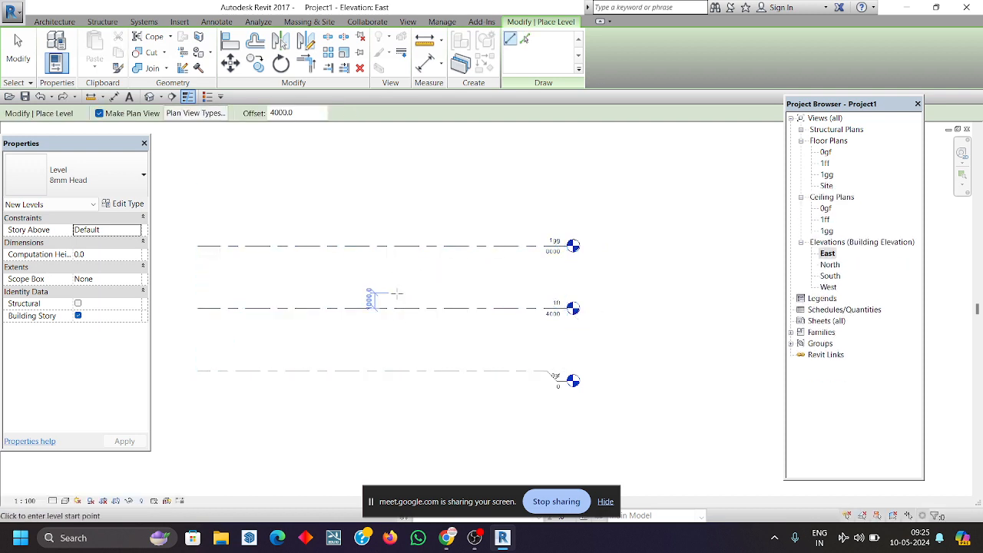
pyautogui.press('Escape')
pyautogui.press('Escape')
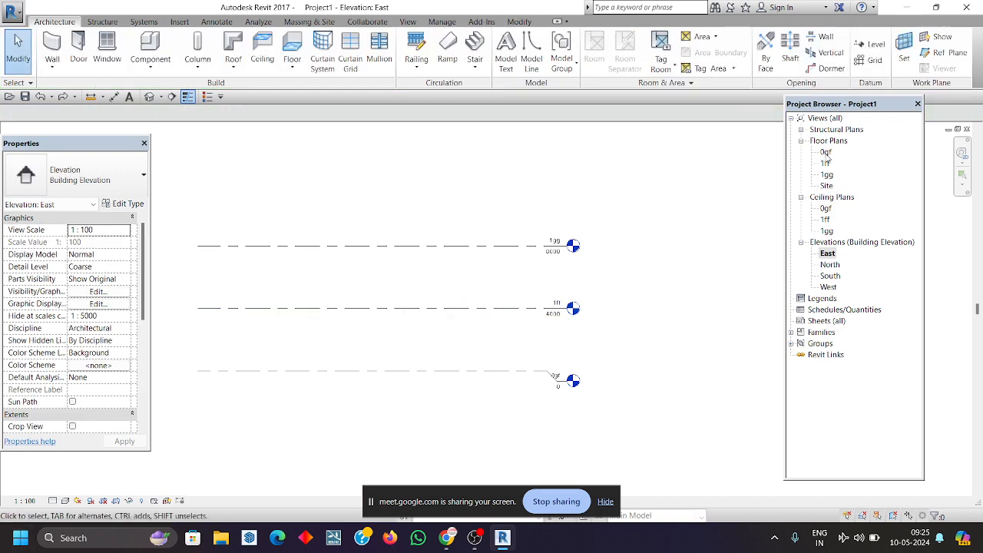
# Open the 0gf floor plan and set up a Generic - 200mm architectural wall with its top constraint up to level 1gg.
pyautogui.doubleClick(826, 152)
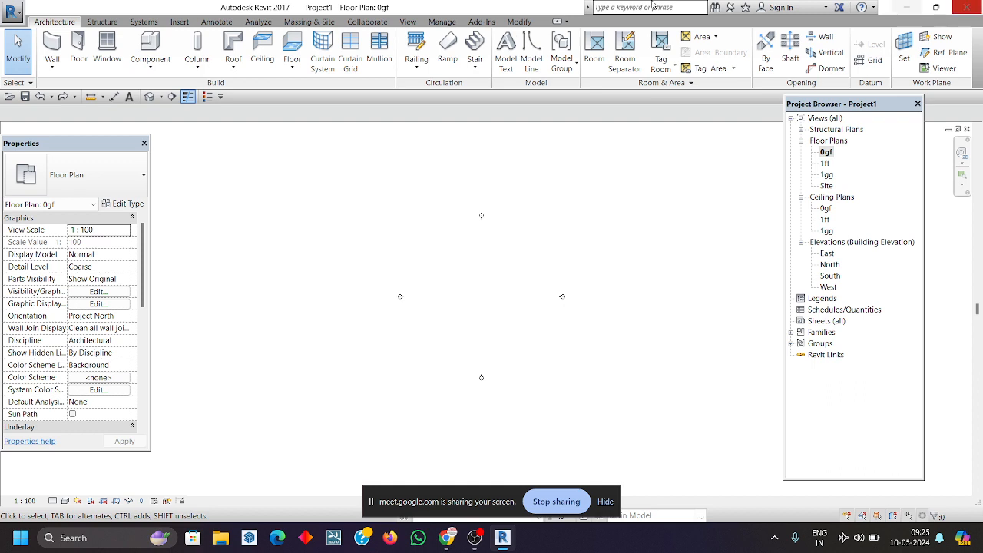
pyautogui.click(53, 66)
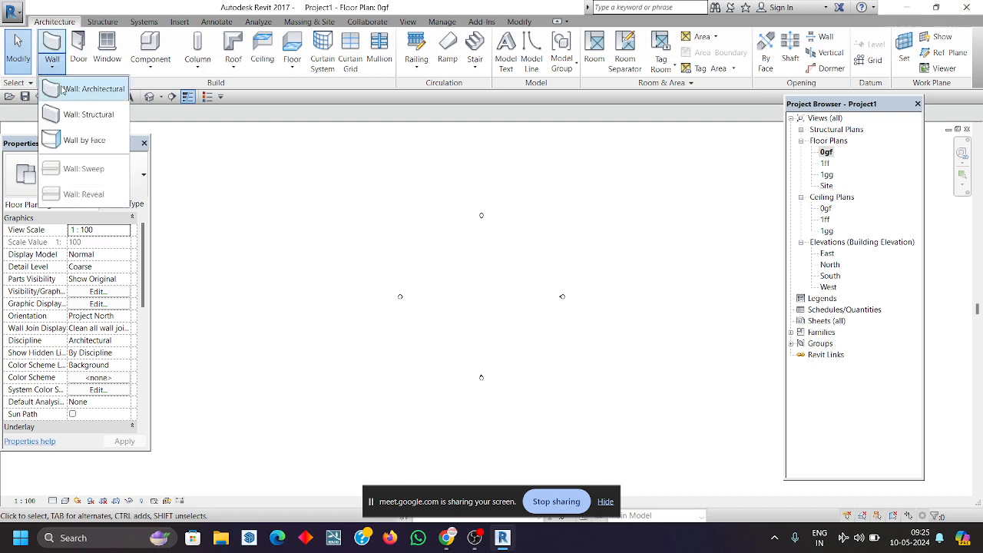
pyautogui.click(81, 87)
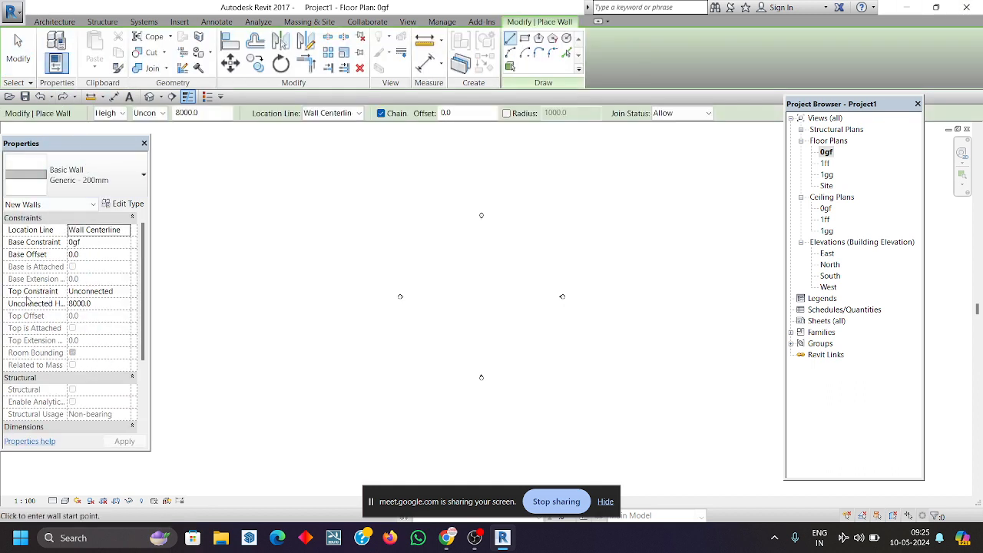
pyautogui.click(123, 293)
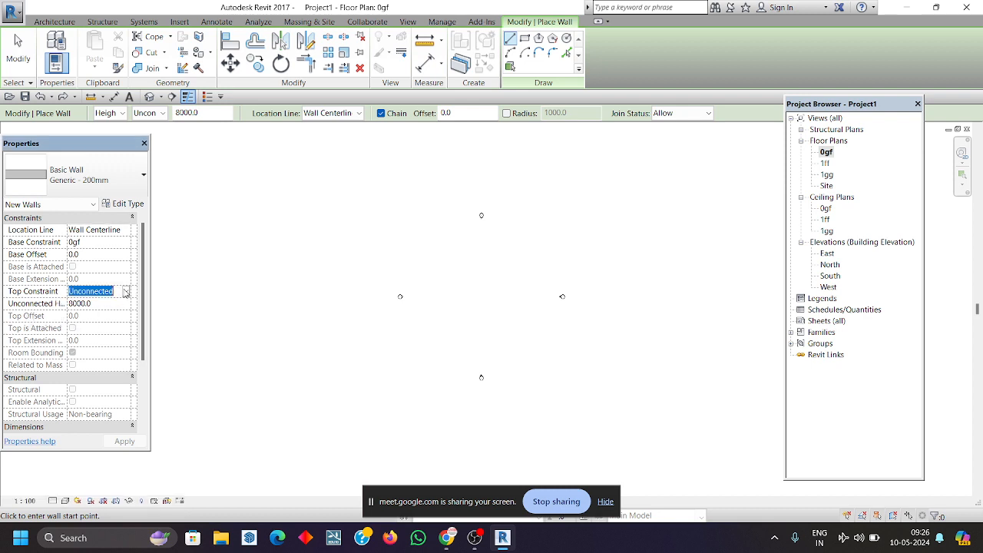
pyautogui.click(126, 292)
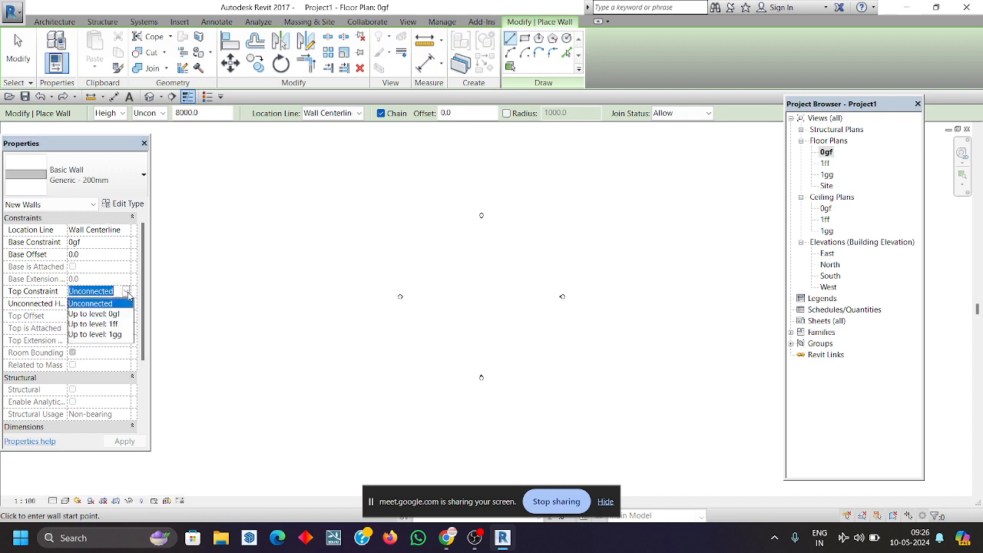
pyautogui.click(113, 334)
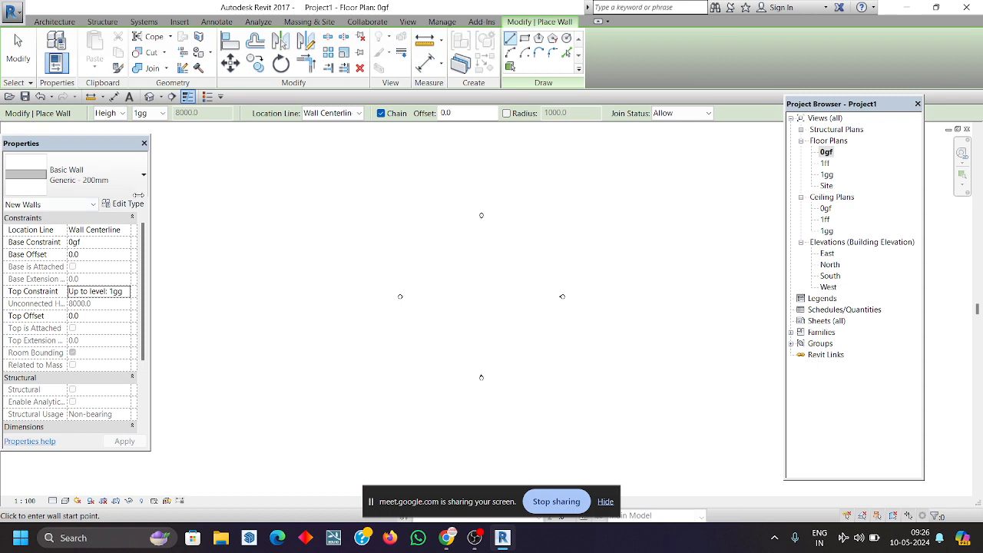
# Draw a rectangle of walls about 28800 by 26600 between the elevation markers.
pyautogui.scroll(2, 484, 307)
pyautogui.click(431, 251)
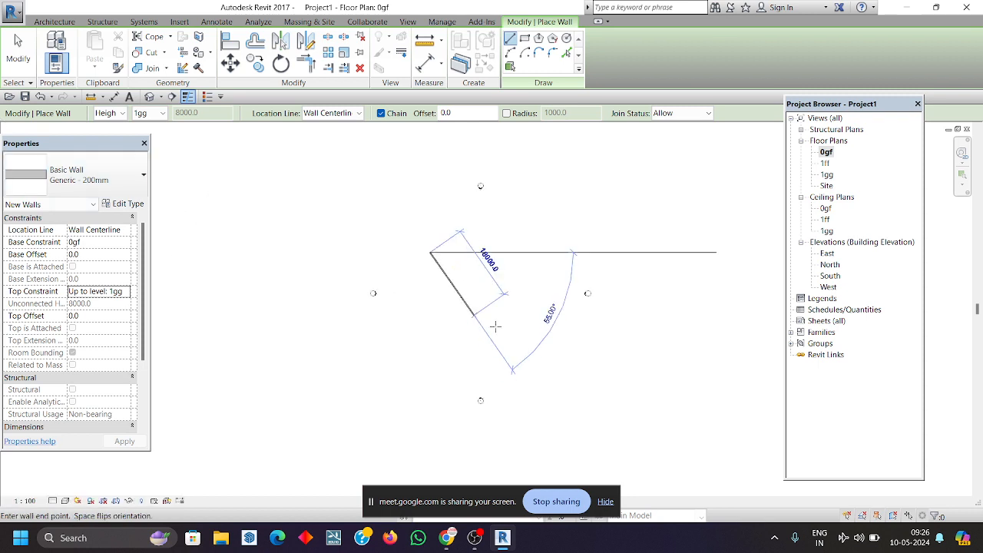
pyautogui.click(525, 38)
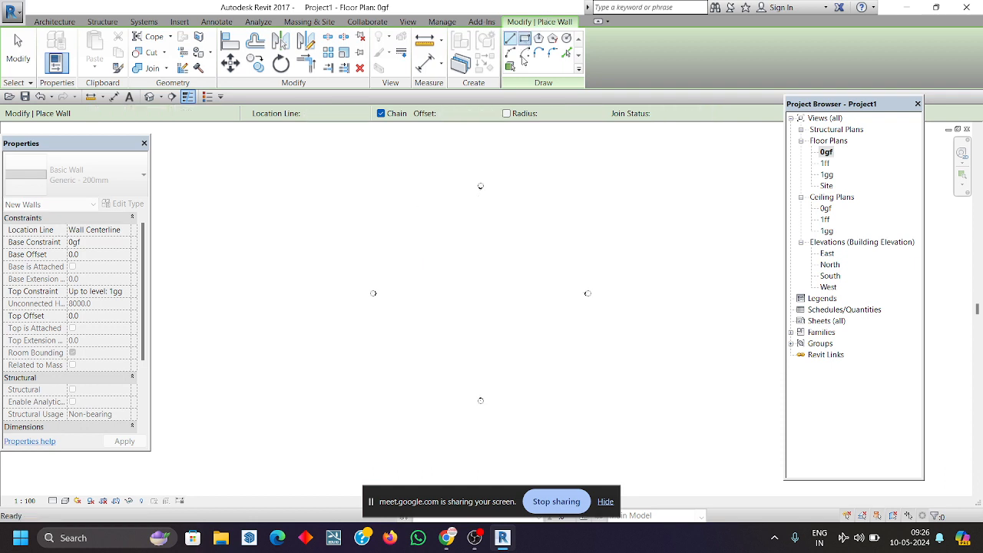
pyautogui.click(408, 236)
pyautogui.click(533, 355)
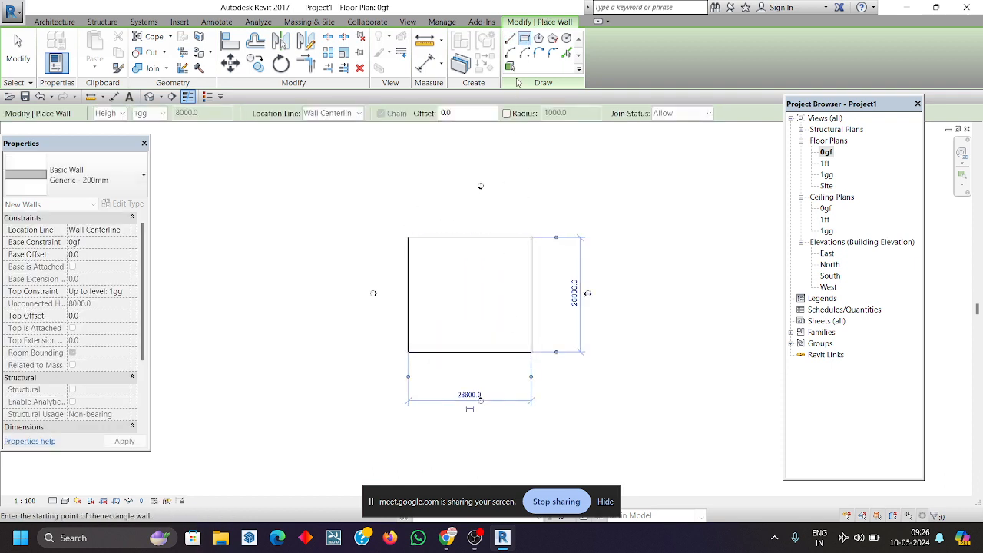
# Divide the rectangle with a straight vertical wall from the midpoint of the upper wall to the lower wall.
pyautogui.click(510, 38)
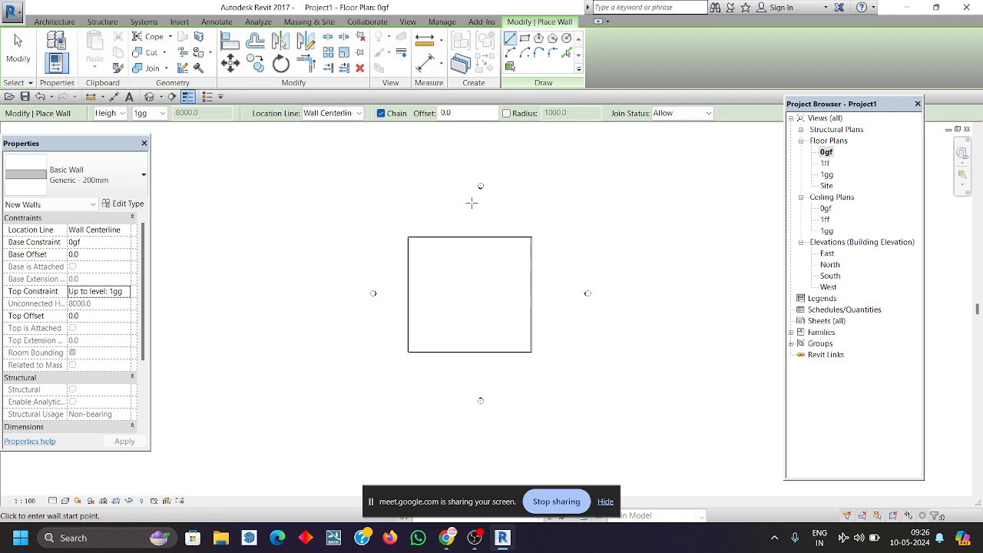
pyautogui.click(471, 236)
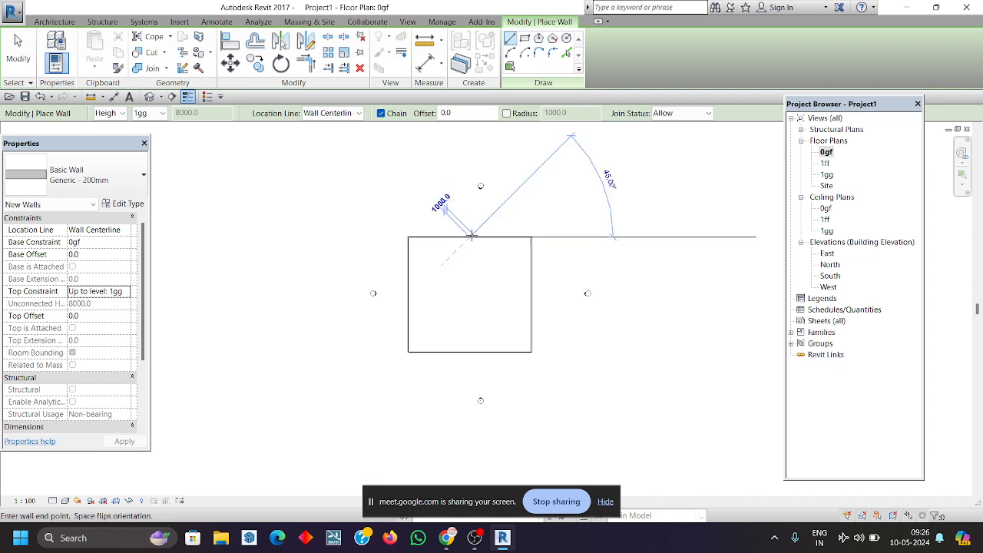
pyautogui.click(469, 352)
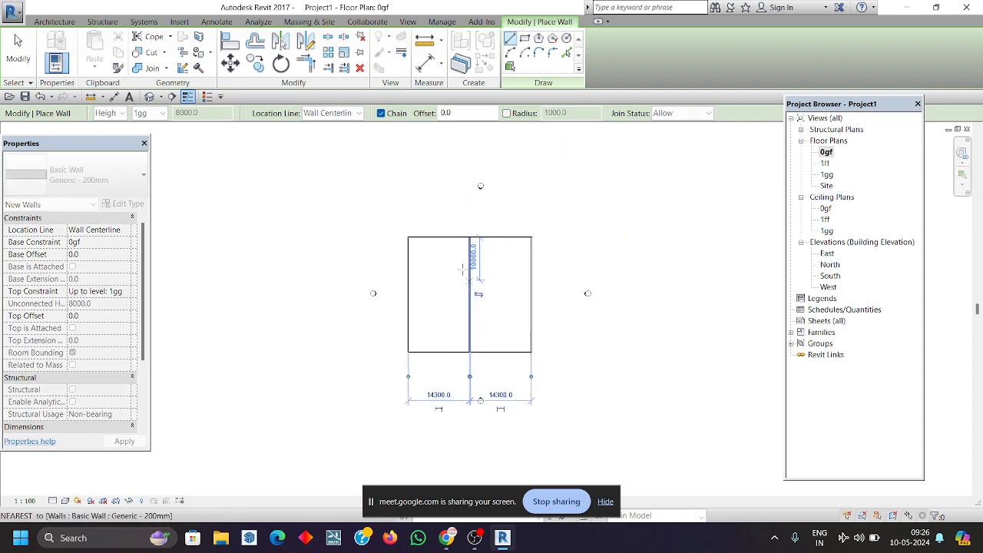
pyautogui.press('Escape')
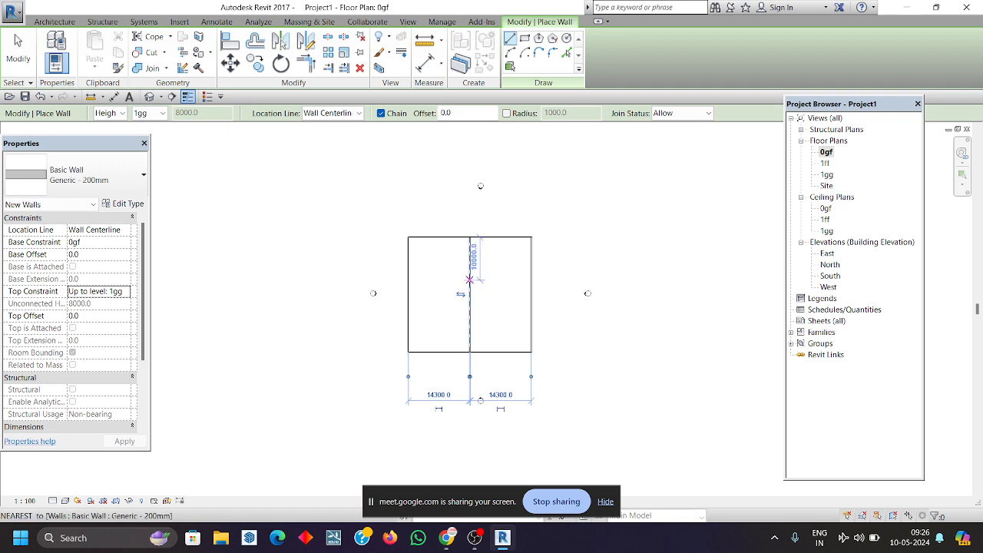
# Add a horizontal wall from the middle wall to the right outer wall, about 9900 below the upper wall.
pyautogui.click(470, 279)
pyautogui.click(532, 280)
pyautogui.press('Escape')
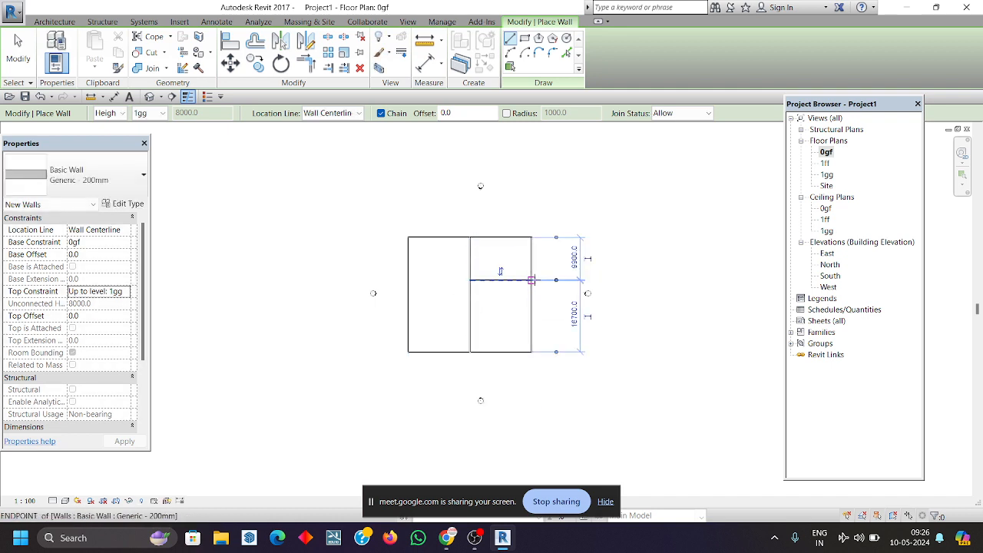
pyautogui.press('Escape')
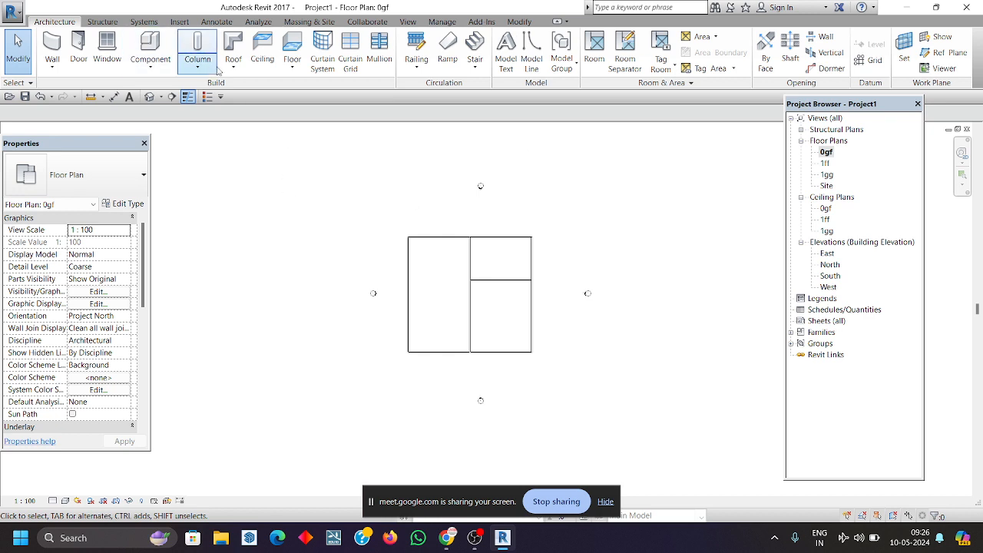
# Create a Generic 150mm architectural floor on 0gf with a rectangular boundary about 29000 by 26800 along the outer wall corners.
pyautogui.click(292, 66)
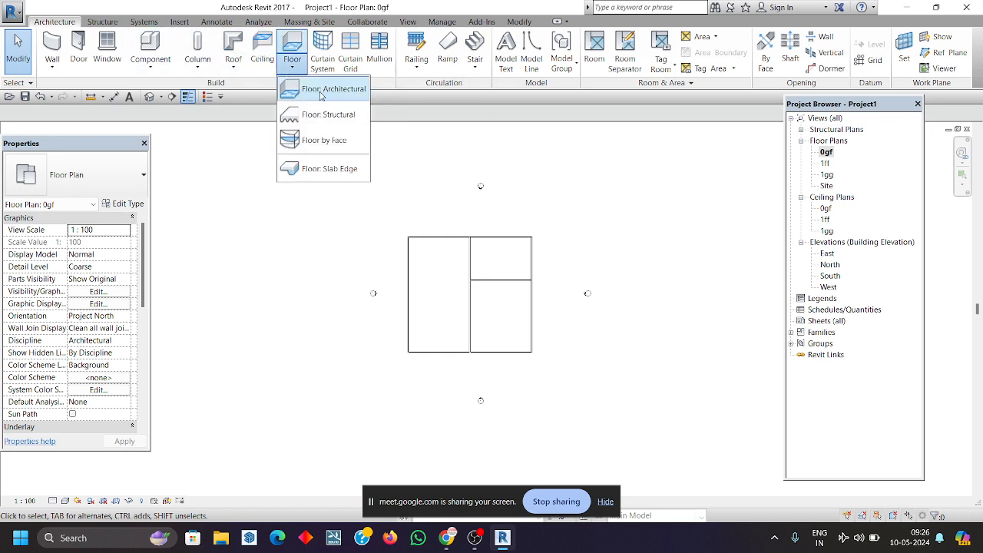
pyautogui.click(321, 92)
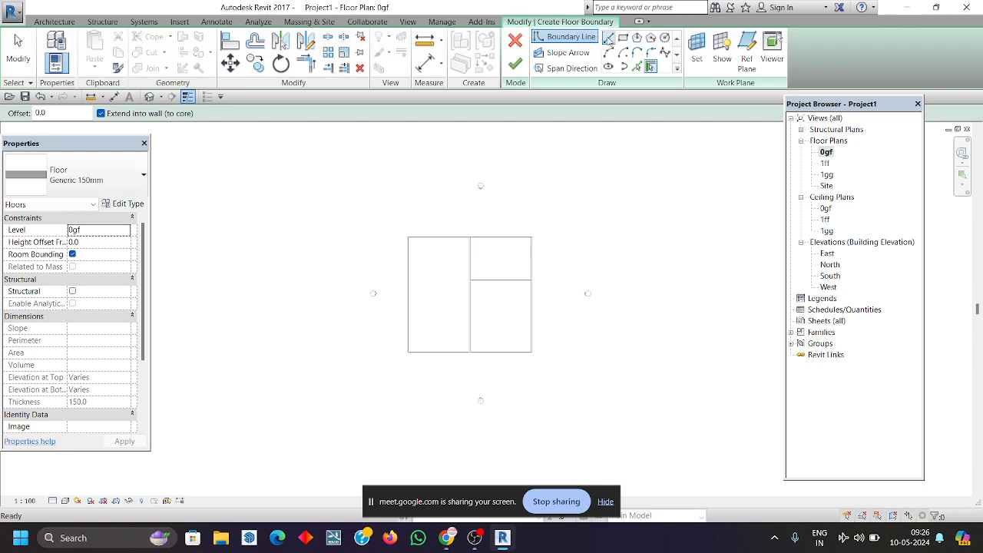
pyautogui.click(623, 37)
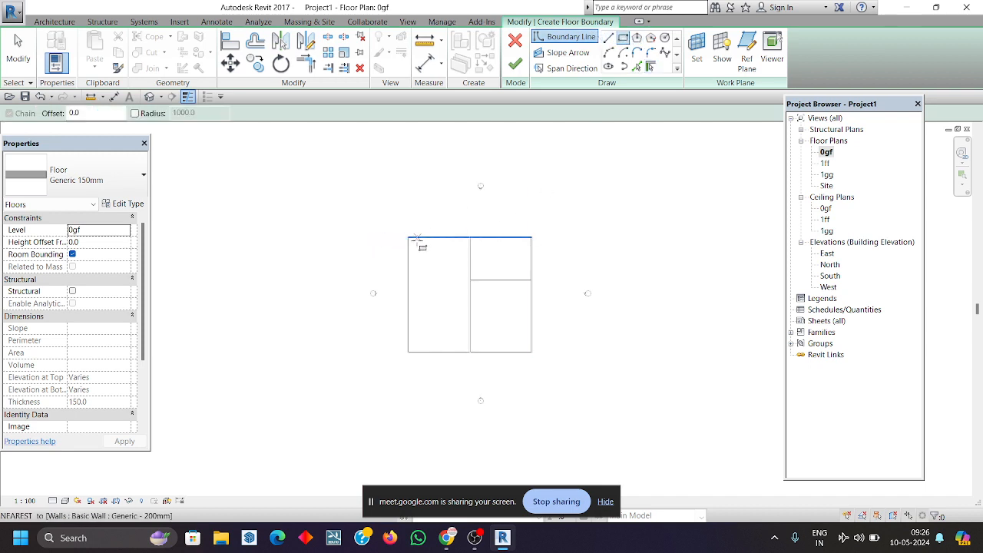
pyautogui.click(408, 237)
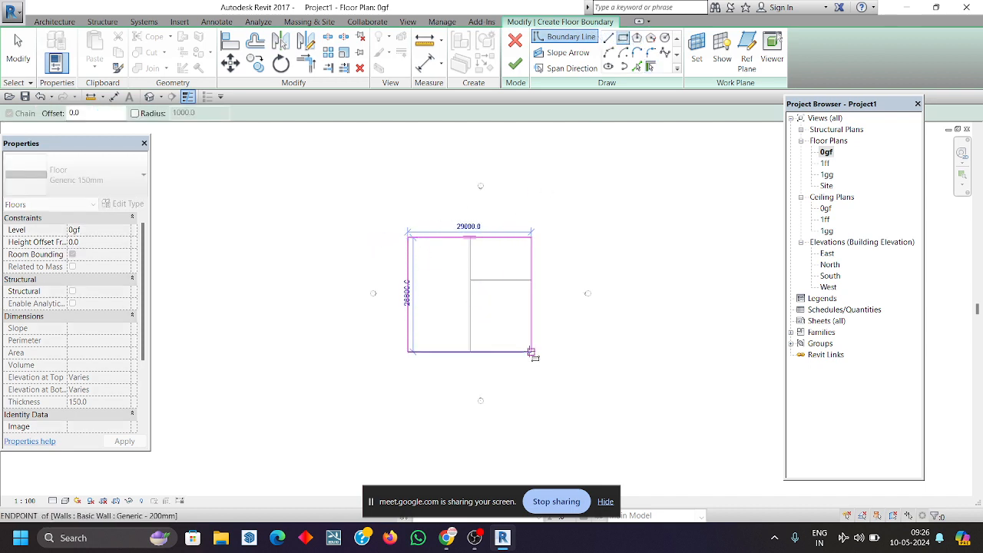
pyautogui.click(531, 352)
pyautogui.click(514, 64)
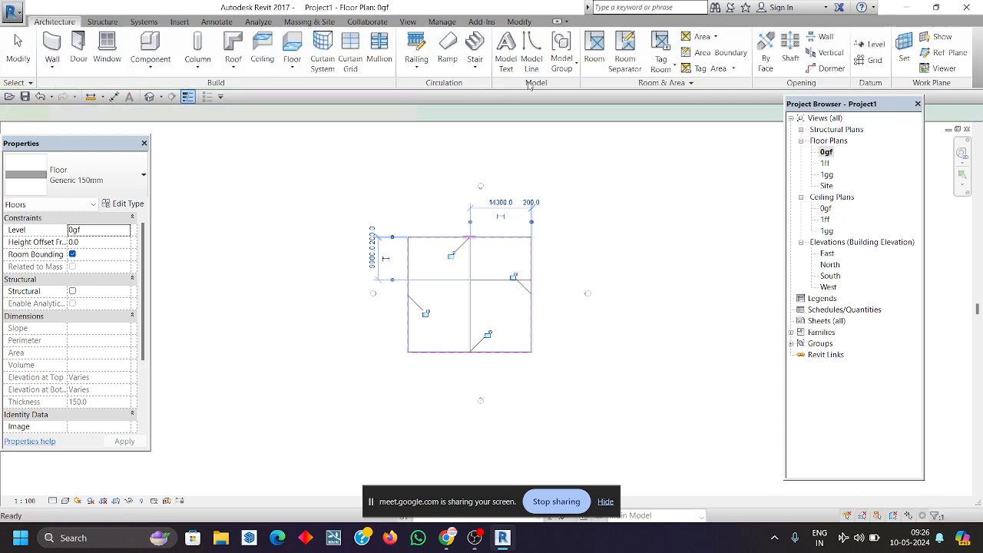
# Open the 1ff floor plan and clear the floor selection.
pyautogui.doubleClick(825, 164)
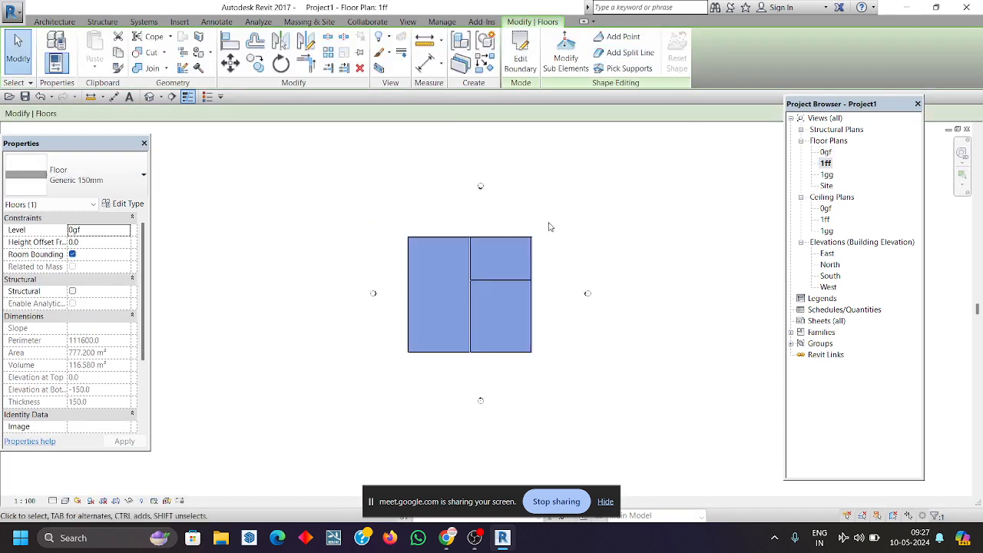
pyautogui.click(644, 276)
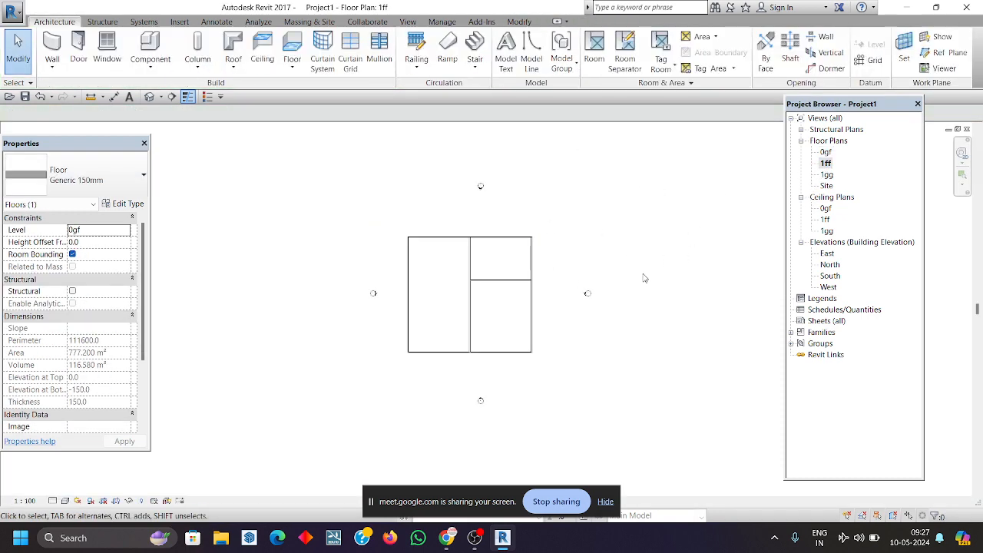
# Place an M_Single-Flush 0915 x 2134mm door in the lower outer wall of the large left room on the 0gf floor plan.
pyautogui.click(833, 209)
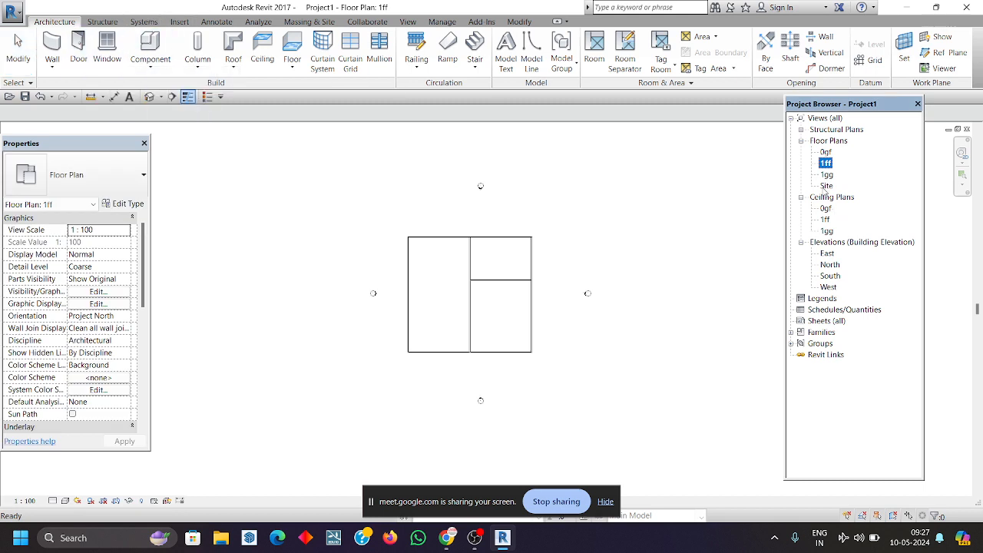
pyautogui.doubleClick(826, 152)
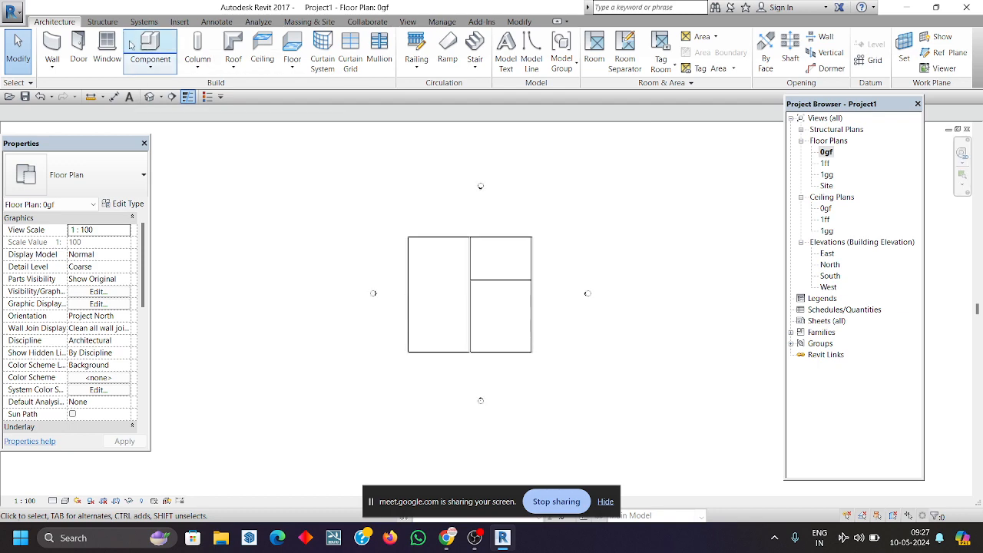
pyautogui.click(78, 50)
pyautogui.scroll(3, 432, 368)
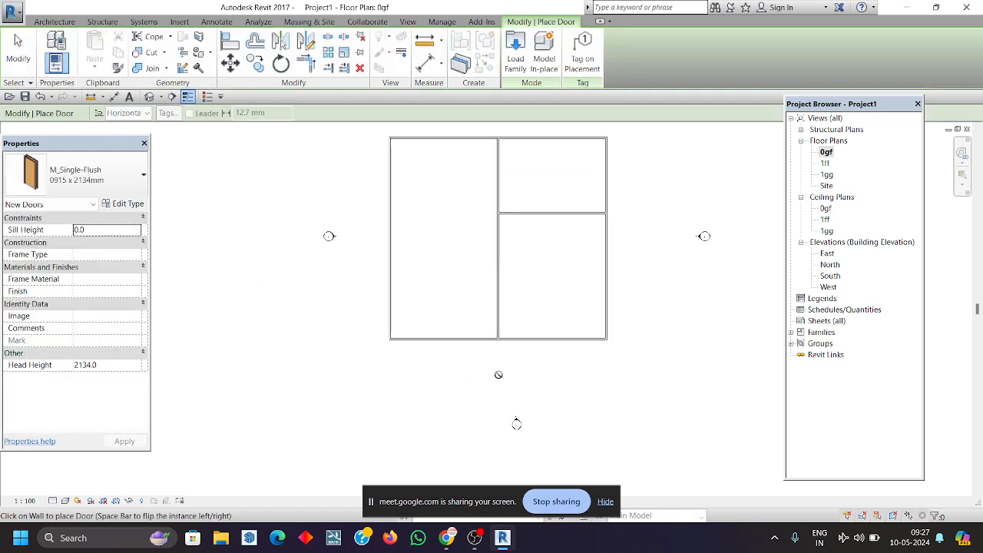
pyautogui.click(442, 341)
pyautogui.press('Escape')
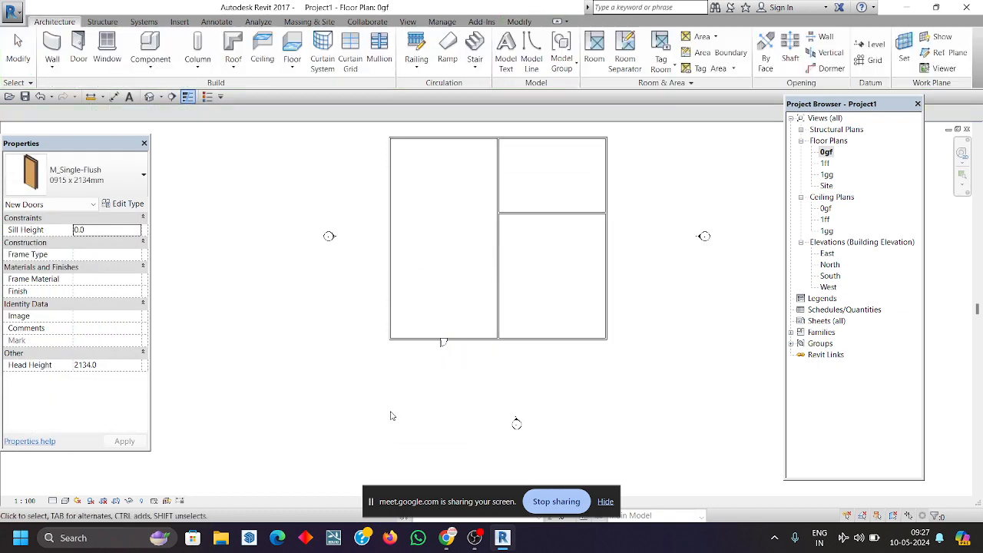
pyautogui.press('Escape')
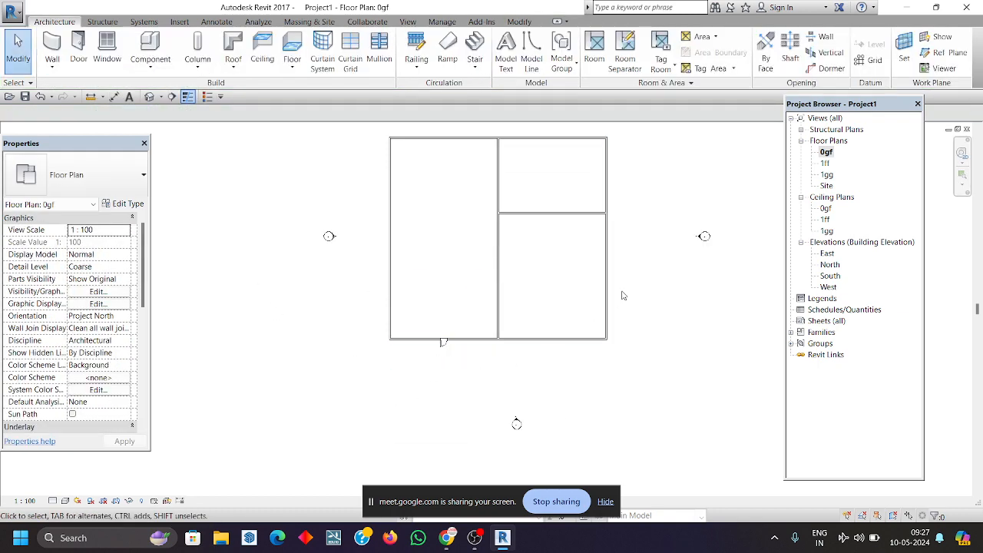
# Open the 0gf ceiling plan and the default 3D view, and examine the building from its door side.
pyautogui.doubleClick(826, 209)
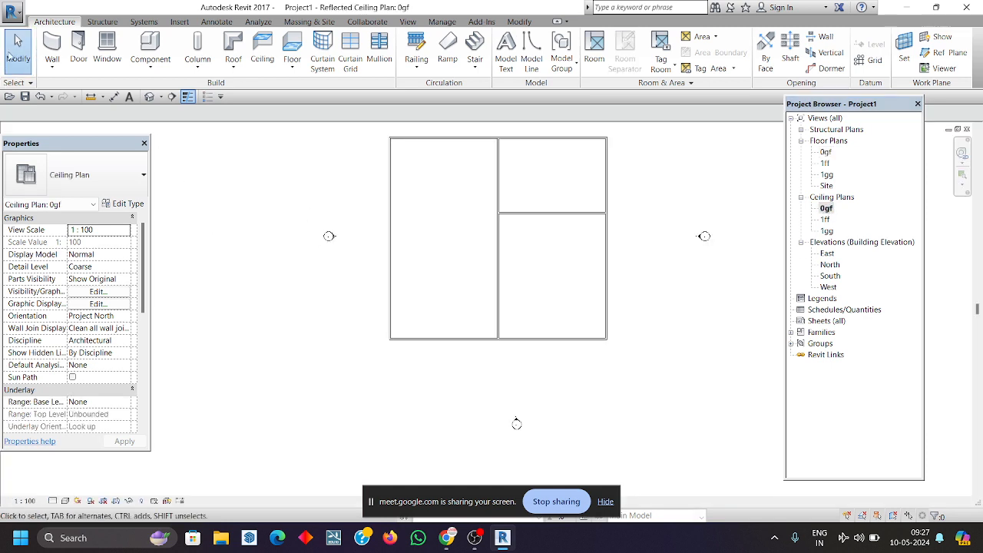
pyautogui.click(262, 50)
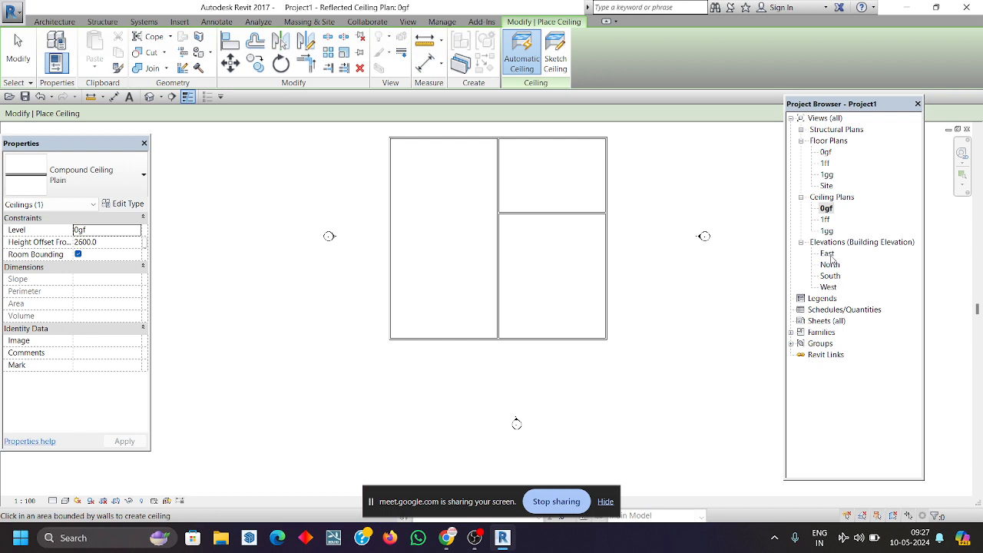
pyautogui.click(400, 25)
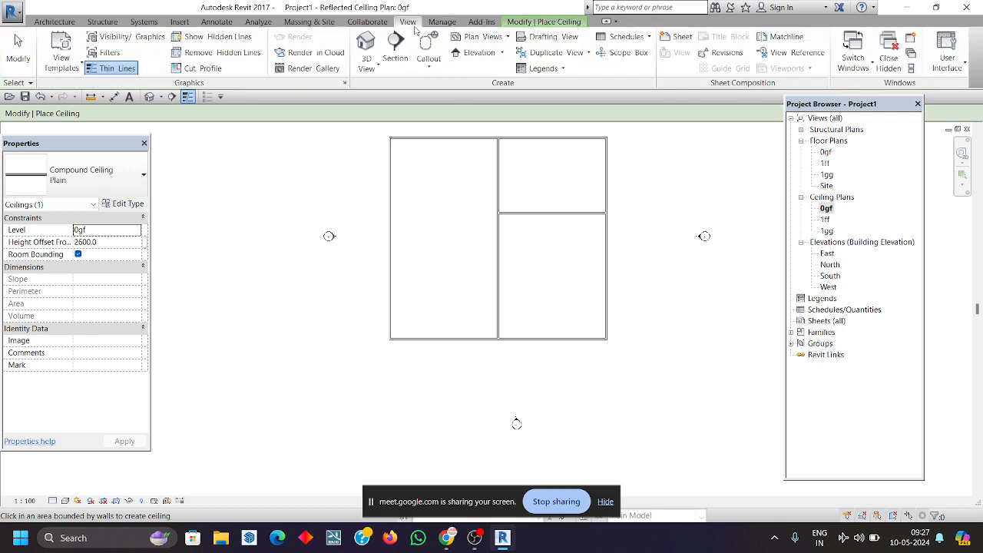
pyautogui.click(379, 69)
pyautogui.click(400, 87)
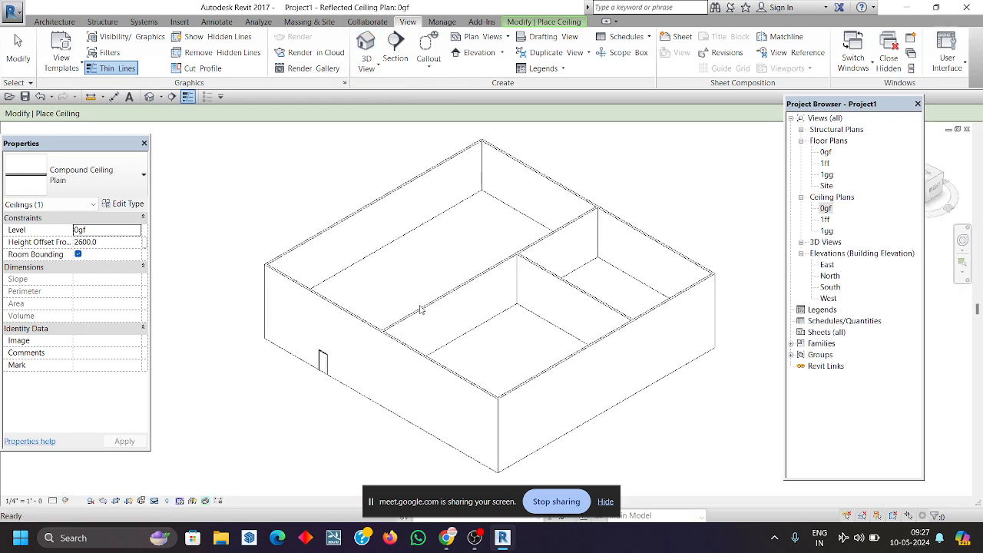
pyautogui.keyDown('shift'); pyautogui.moveTo(437, 360); pyautogui.dragTo(506, 363, button='middle'); pyautogui.keyUp('shift')
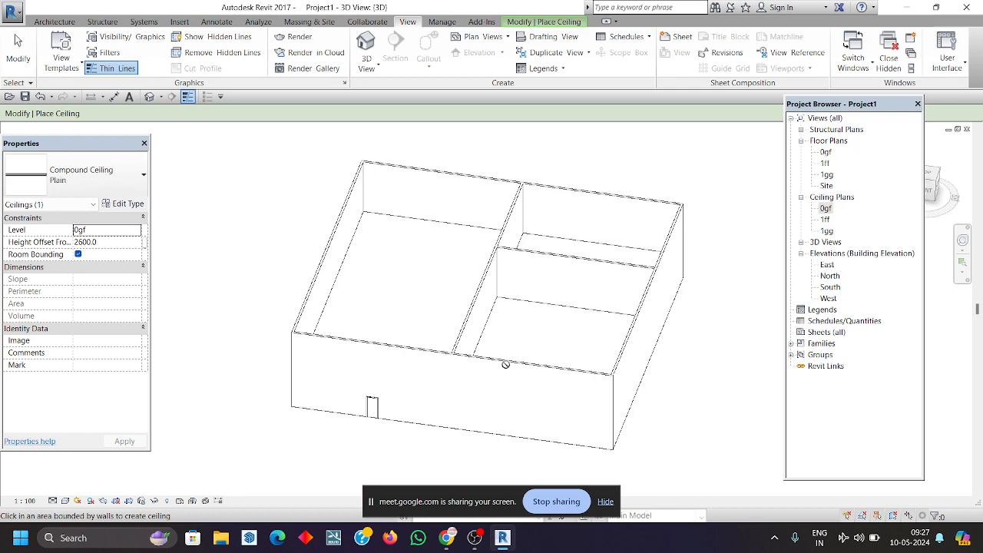
pyautogui.press('Escape')
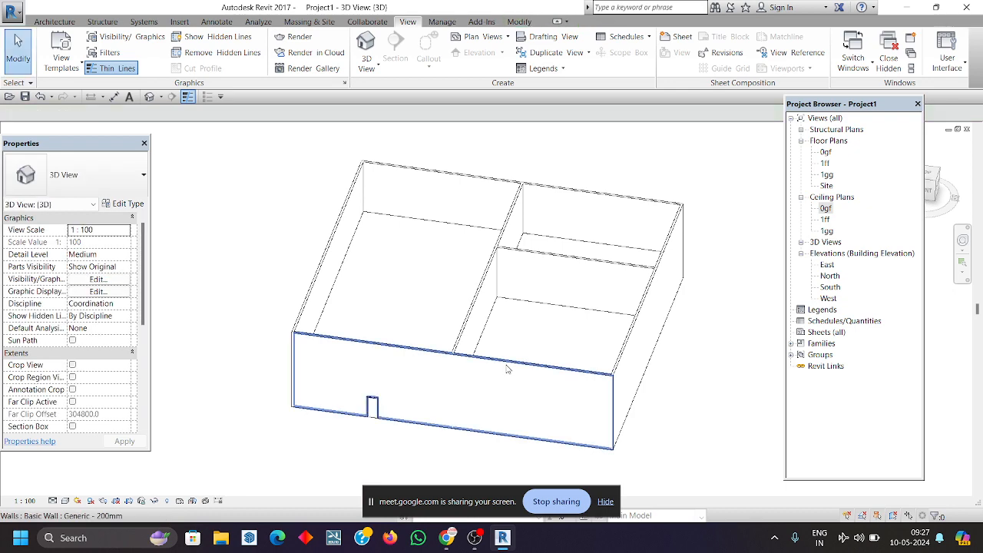
pyautogui.scroll(2, 495, 381)
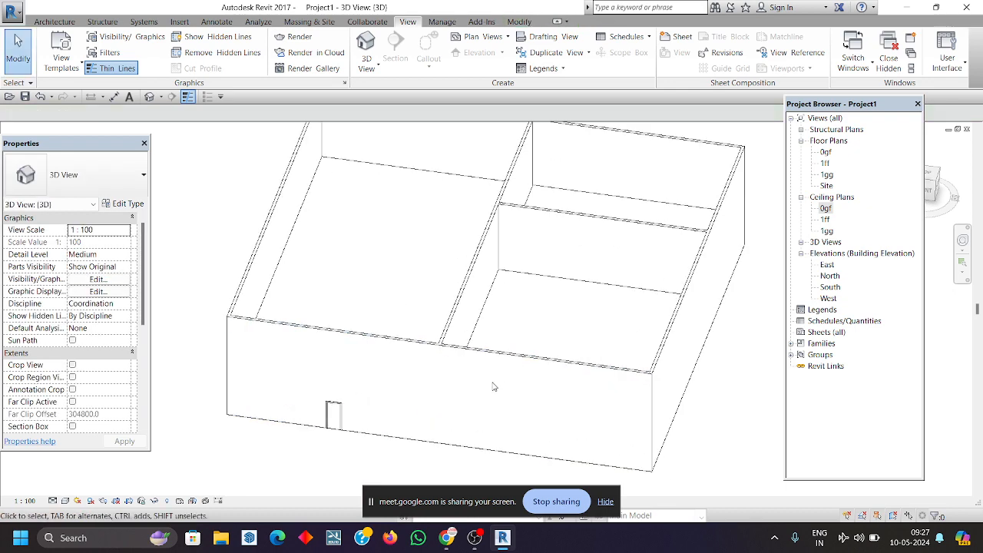
pyautogui.scroll(2, 448, 384)
pyautogui.scroll(-3, 363, 247)
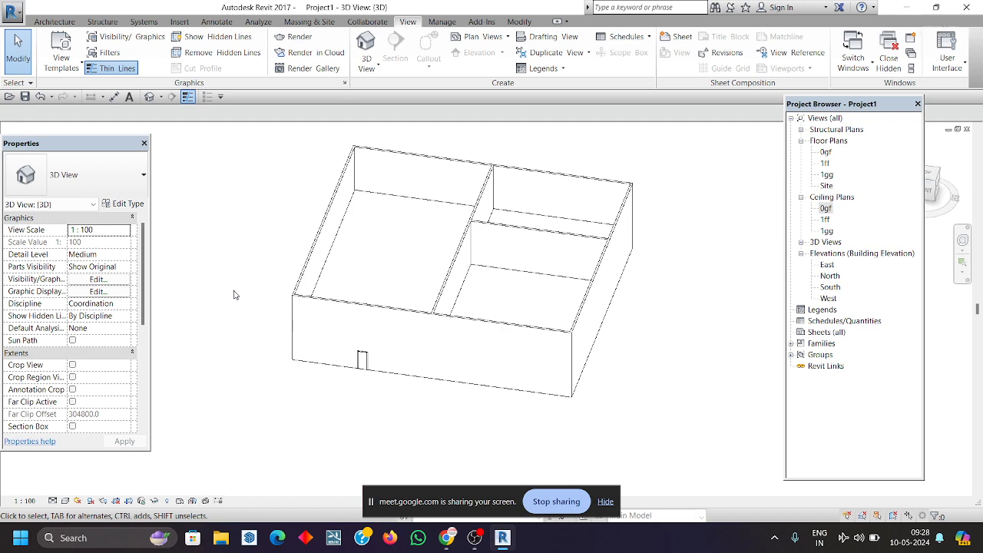
# Close the current project without saving its changes.
pyautogui.click(12, 12)
pyautogui.click(62, 374)
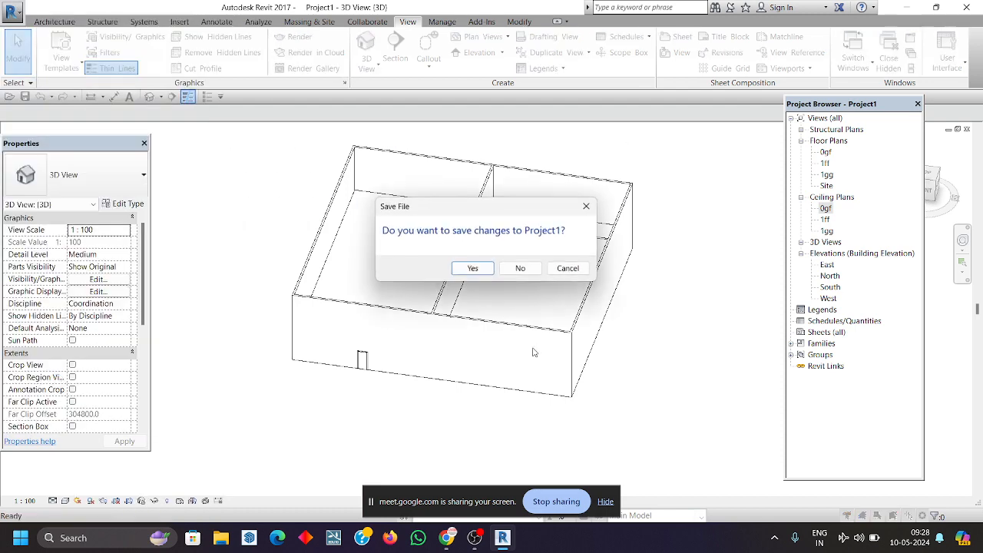
pyautogui.click(528, 269)
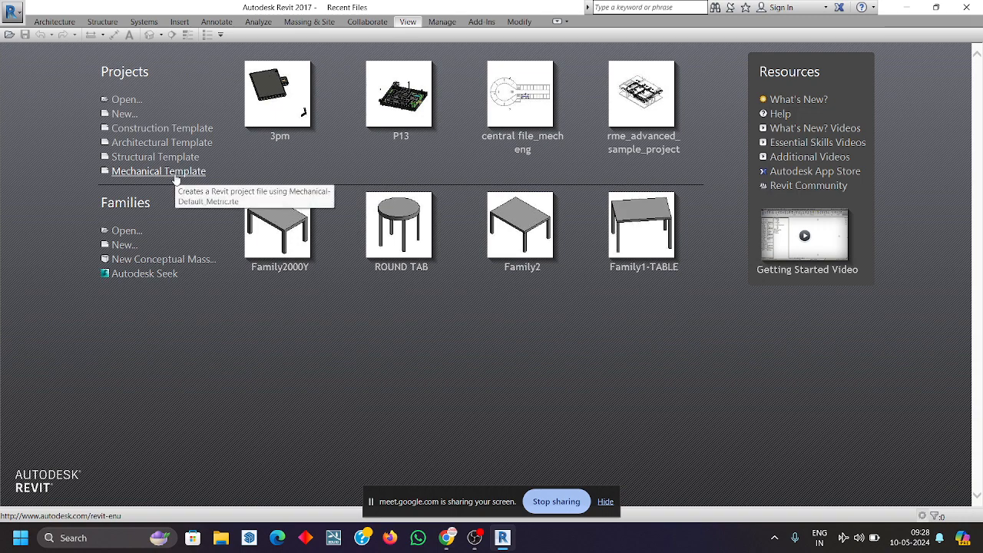
# Look through the plumbing, structural analysis and construction template files in the India folder for a new project, and dismiss the dialogs.
pyautogui.click(119, 113)
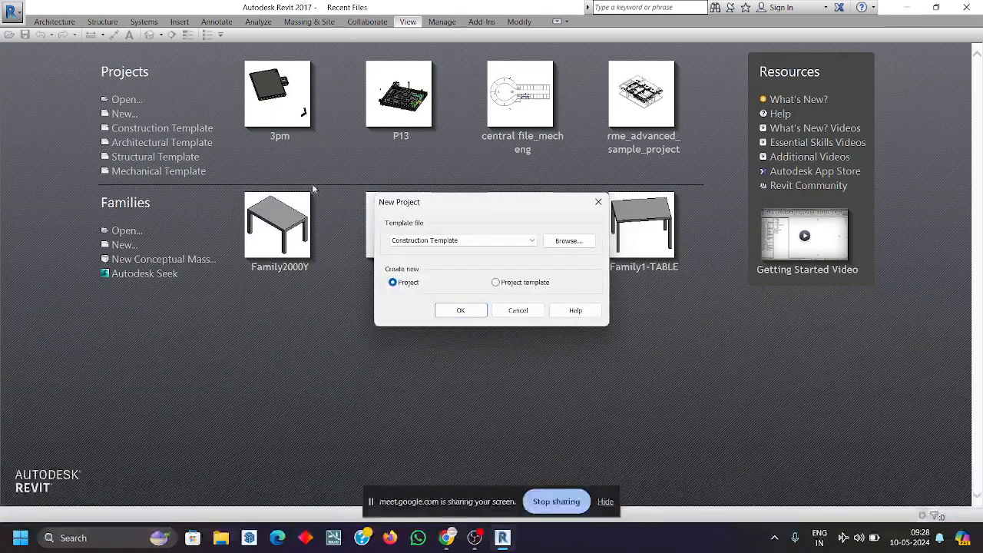
pyautogui.click(581, 246)
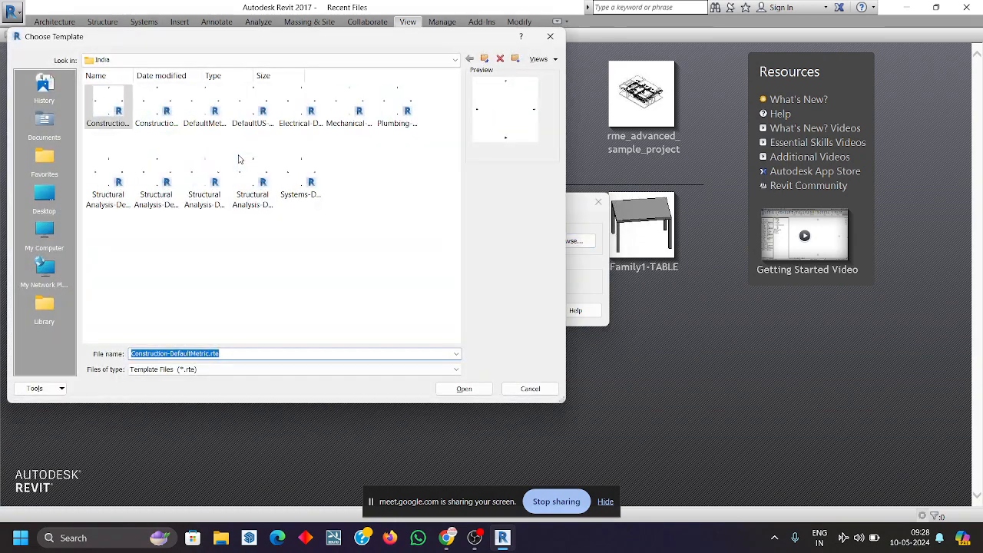
pyautogui.click(355, 111)
pyautogui.click(401, 117)
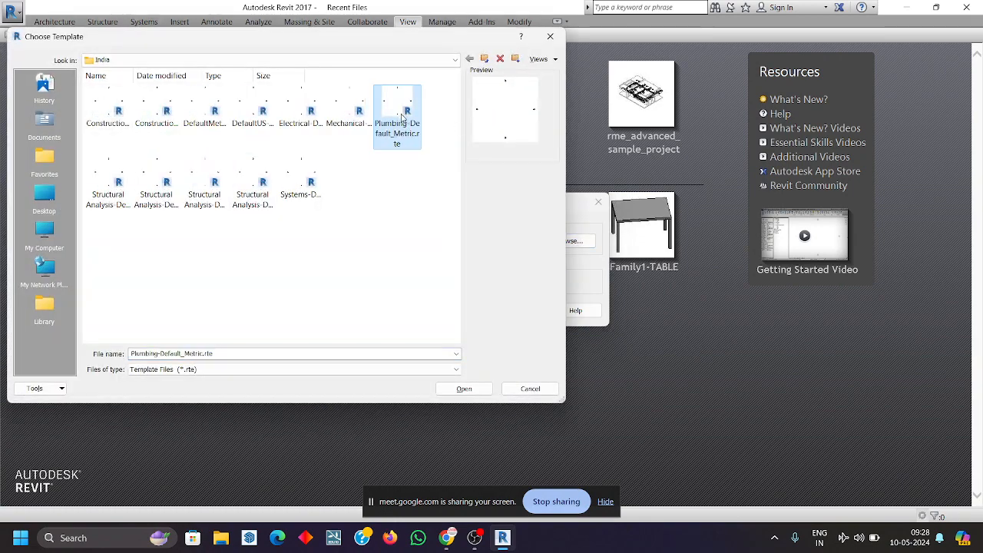
pyautogui.click(301, 115)
pyautogui.click(178, 190)
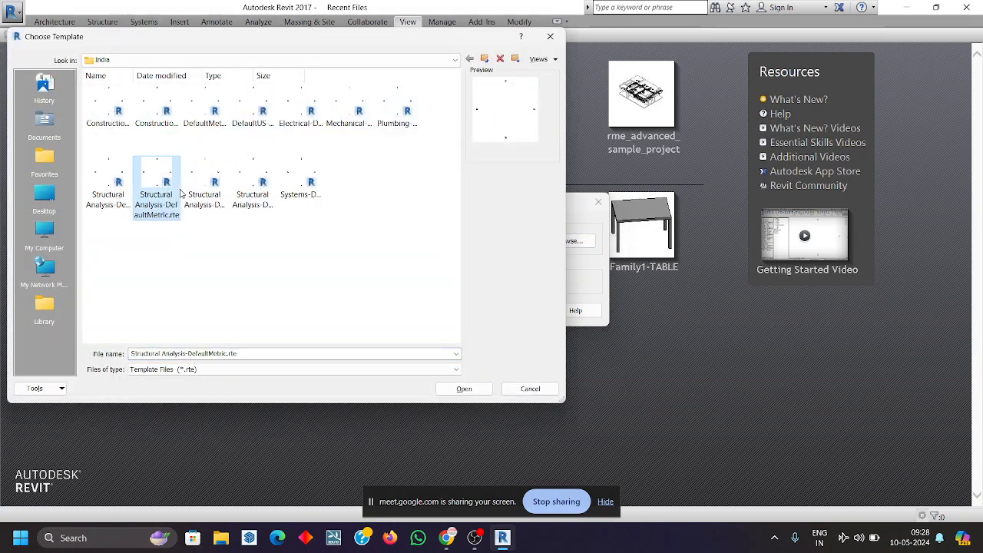
pyautogui.click(203, 195)
pyautogui.click(246, 185)
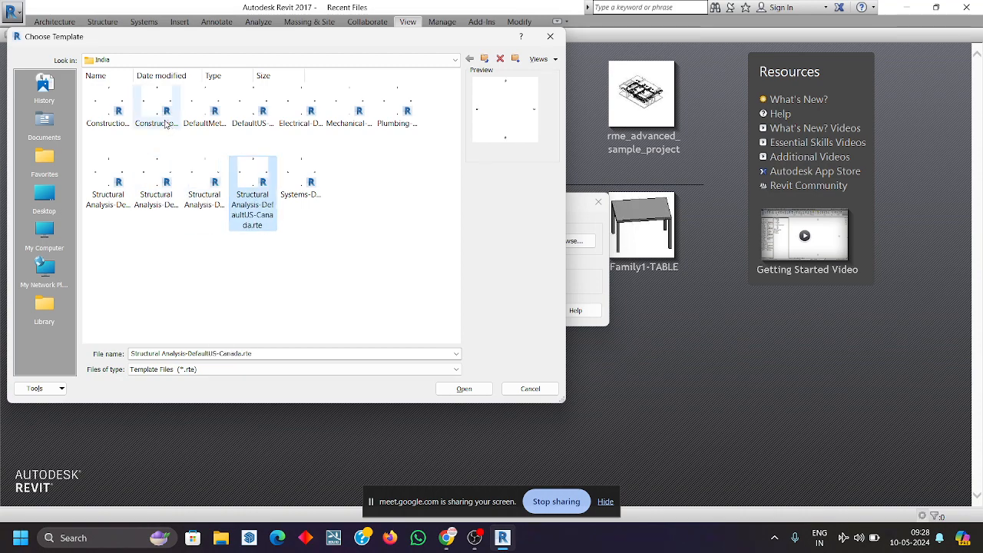
pyautogui.click(107, 114)
pyautogui.click(550, 37)
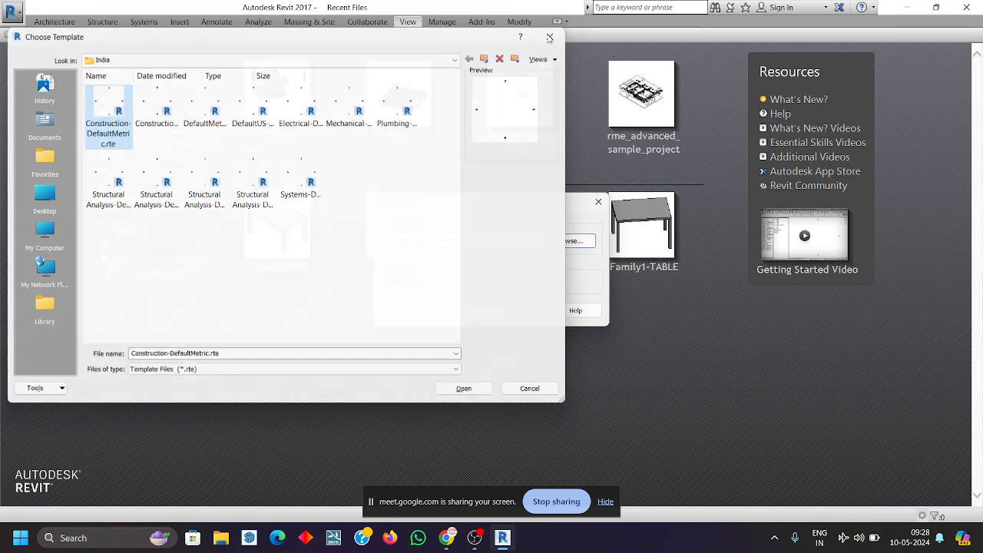
pyautogui.click(598, 201)
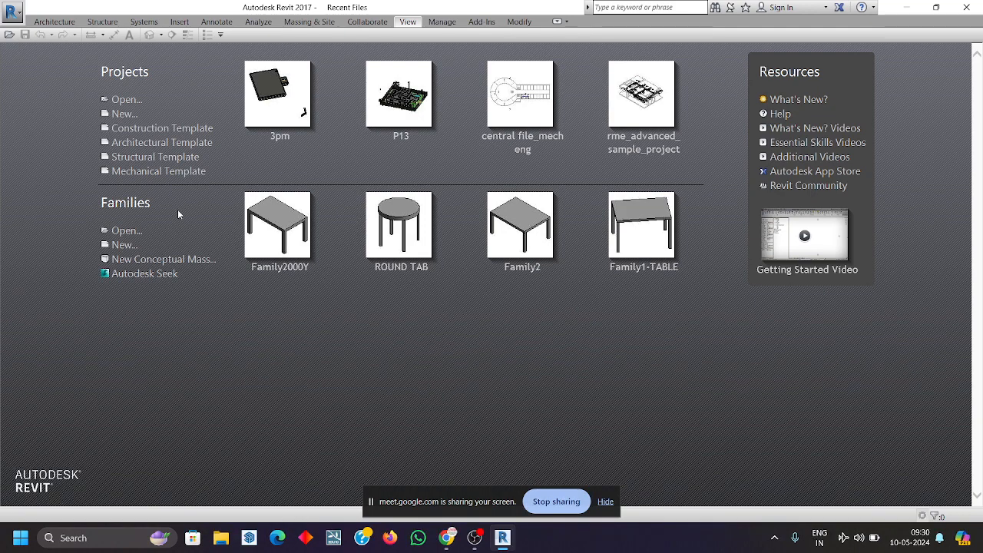
# Start a new project, browse for its template file and show the folder path of the India templates.
pyautogui.click(116, 114)
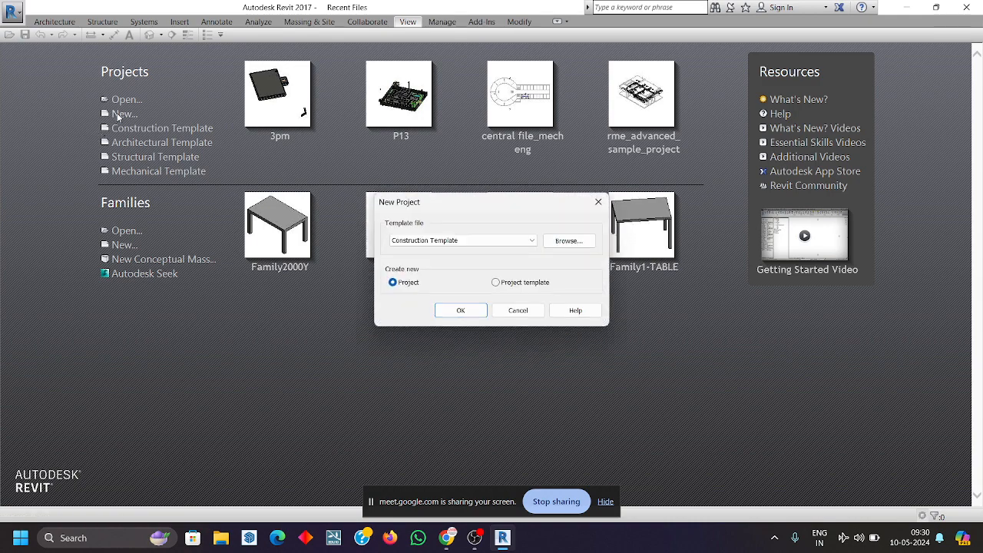
pyautogui.click(573, 245)
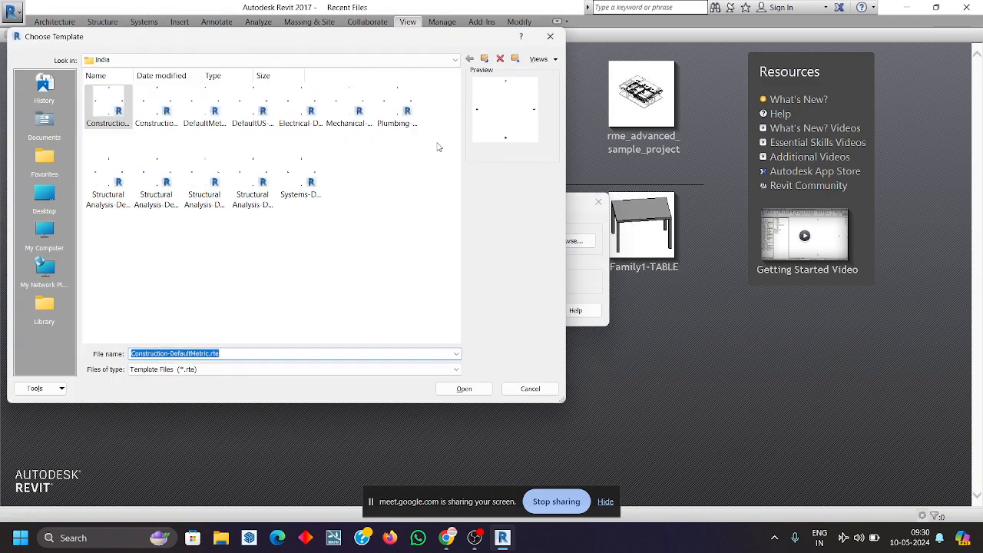
pyautogui.click(304, 60)
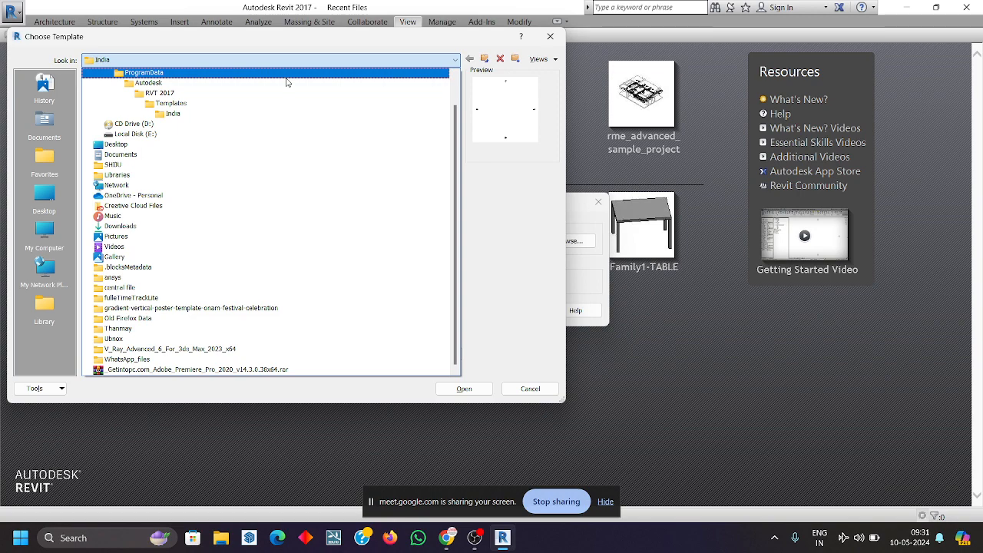
# Browse from My Computer to the template folder C:\ProgramData\Autodesk\RVT 2017\Templates\India.
pyautogui.click(52, 242)
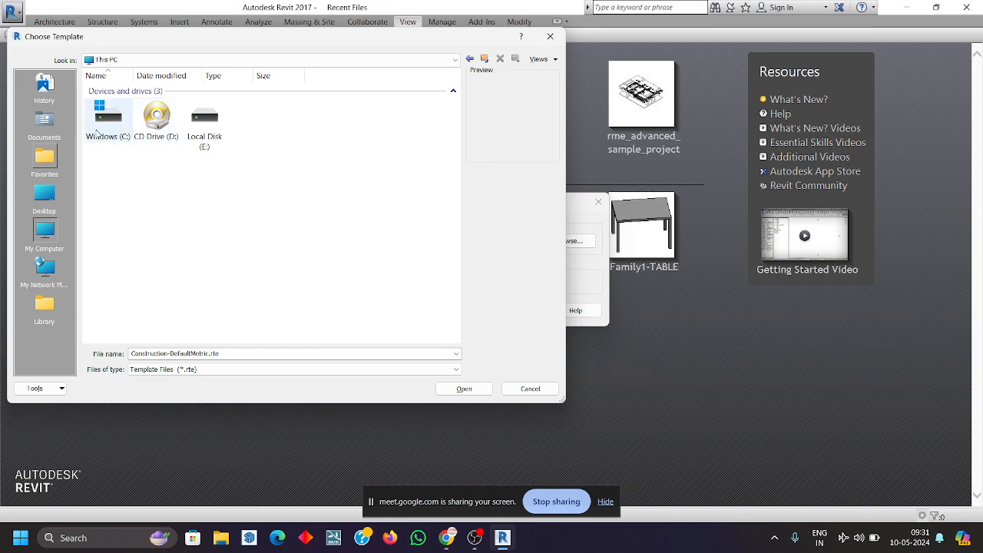
pyautogui.doubleClick(110, 132)
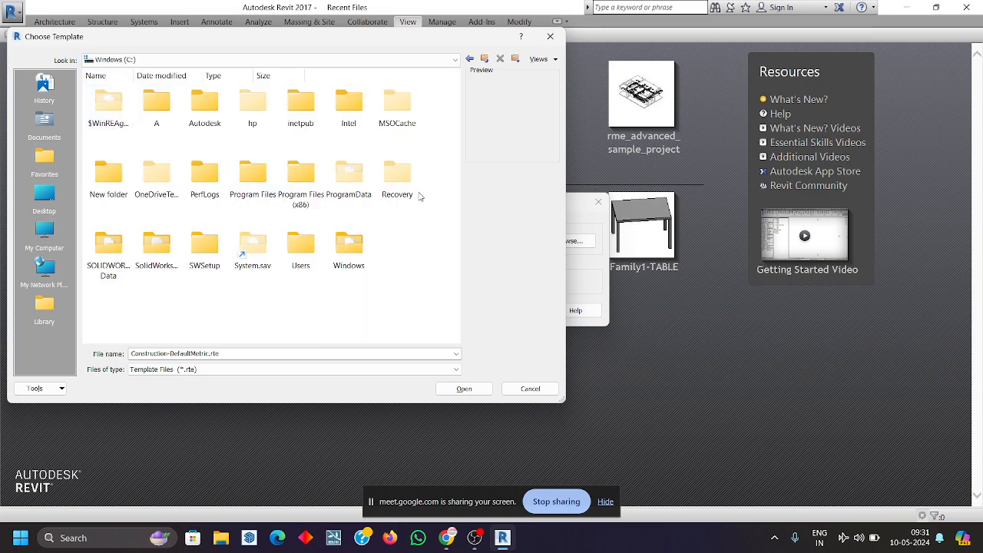
pyautogui.click(349, 185)
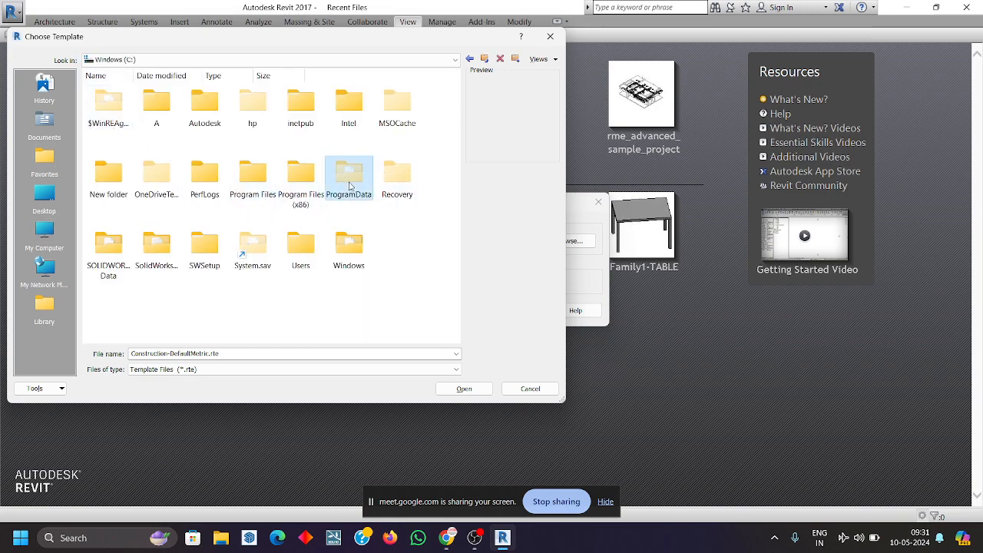
pyautogui.doubleClick(349, 184)
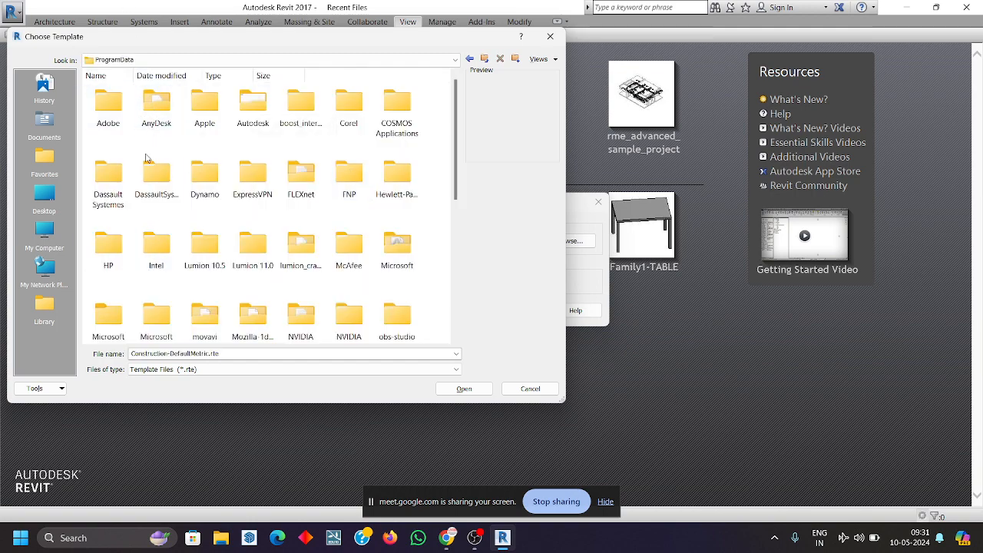
pyautogui.doubleClick(253, 104)
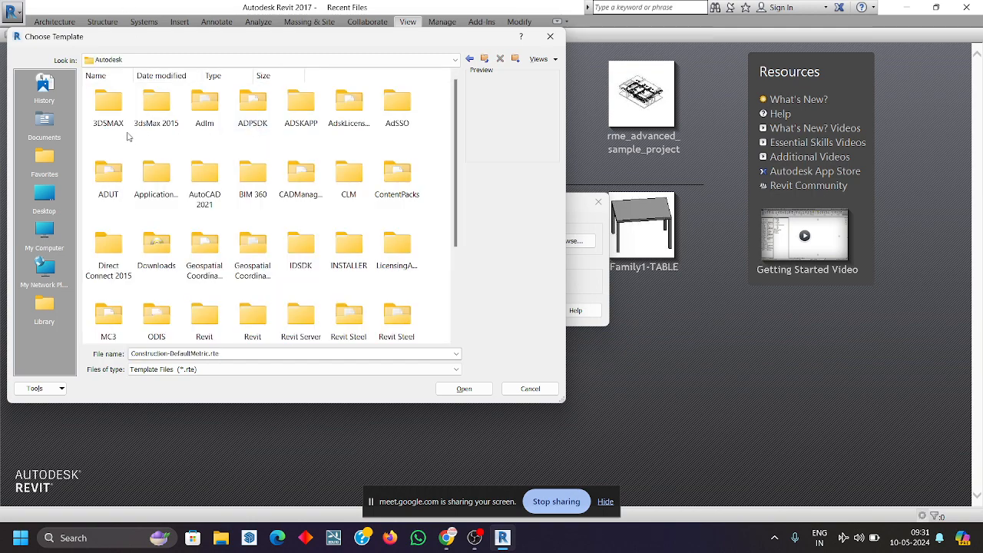
pyautogui.scroll(-2, 255, 192)
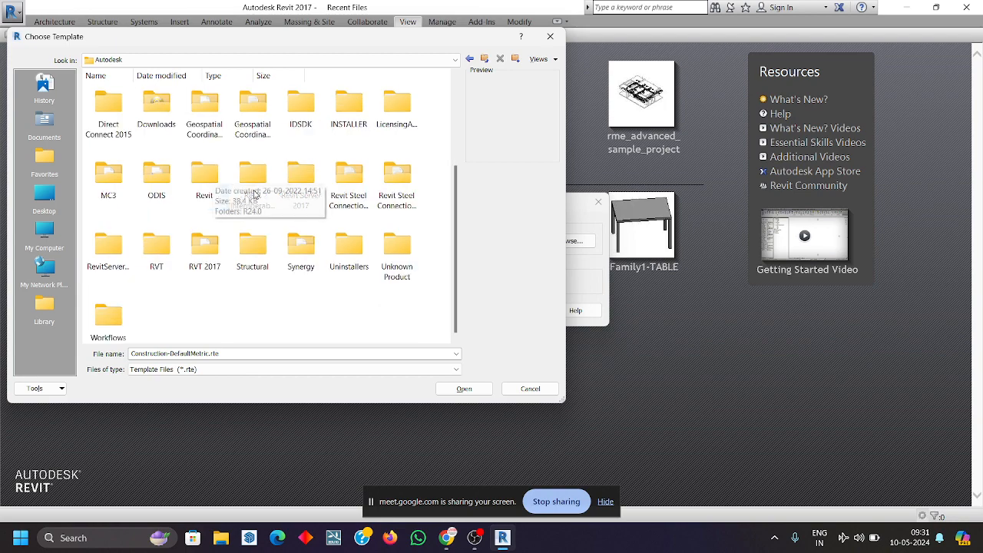
pyautogui.doubleClick(215, 254)
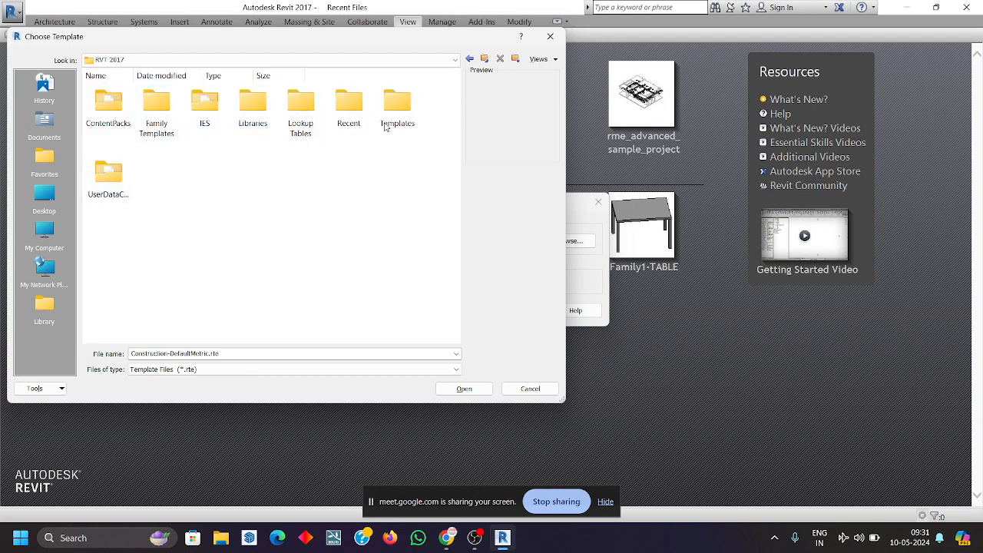
pyautogui.click(400, 129)
pyautogui.doubleClick(400, 129)
pyautogui.doubleClick(157, 109)
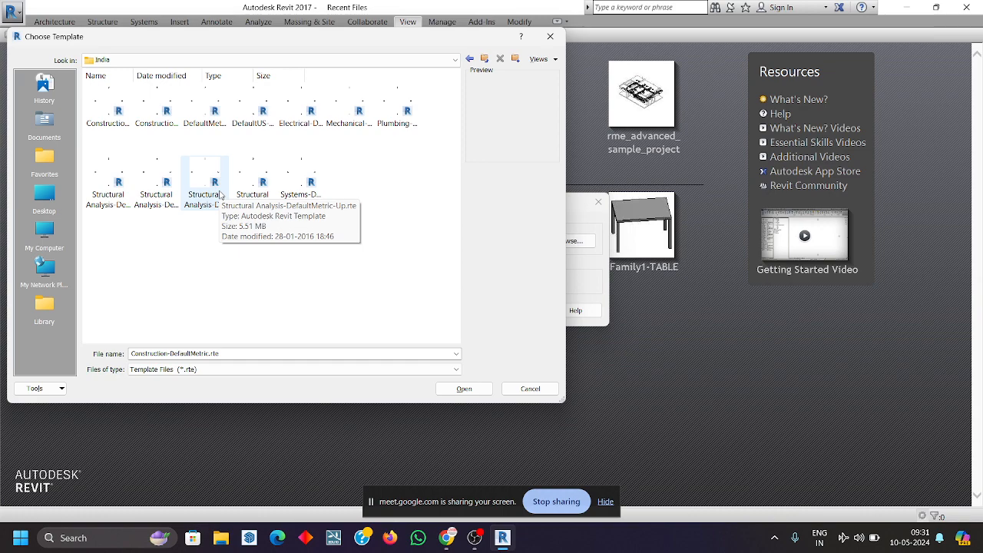
# Create a new project from the Systems-Default_Metric.rte template in the India folder.
pyautogui.click(242, 61)
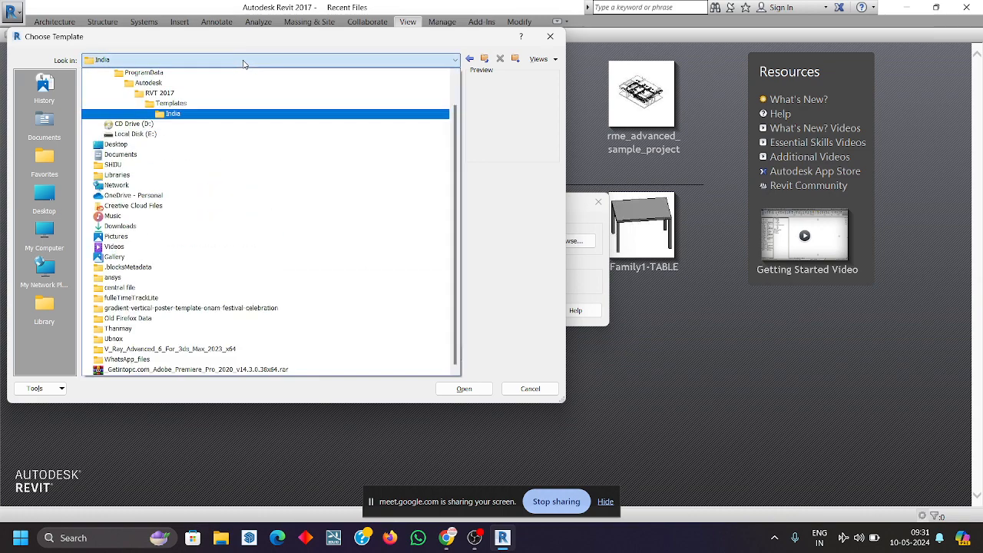
pyautogui.click(215, 114)
pyautogui.click(209, 115)
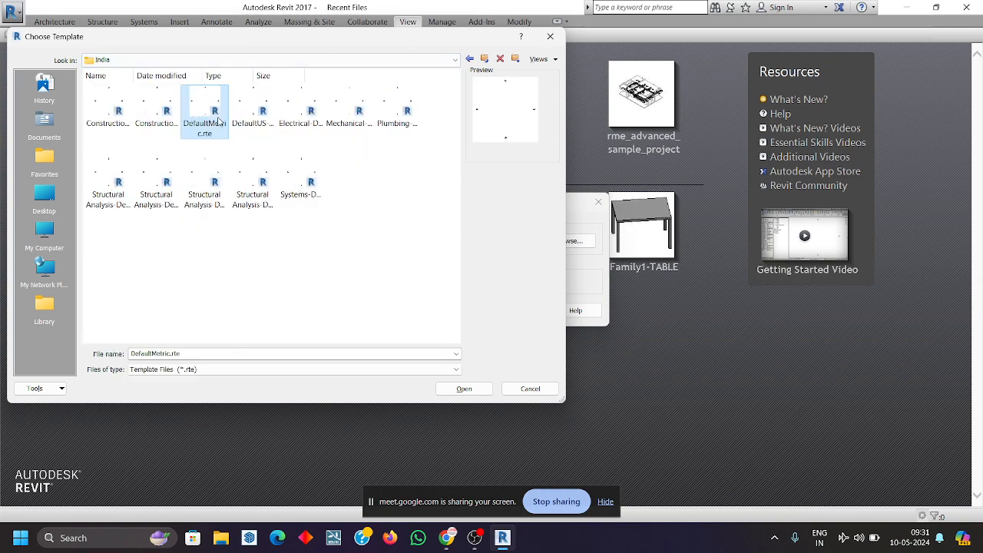
pyautogui.click(305, 201)
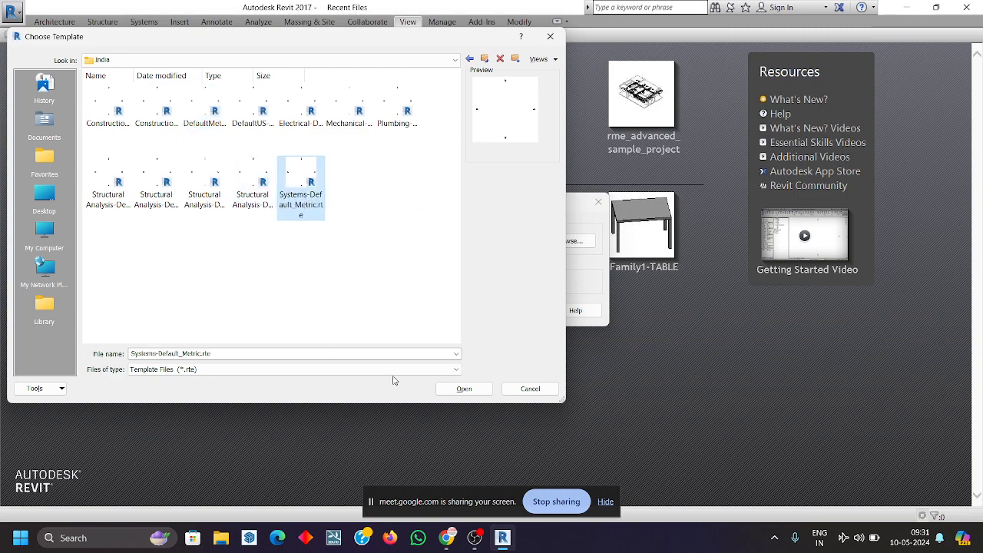
pyautogui.click(474, 394)
pyautogui.click(474, 398)
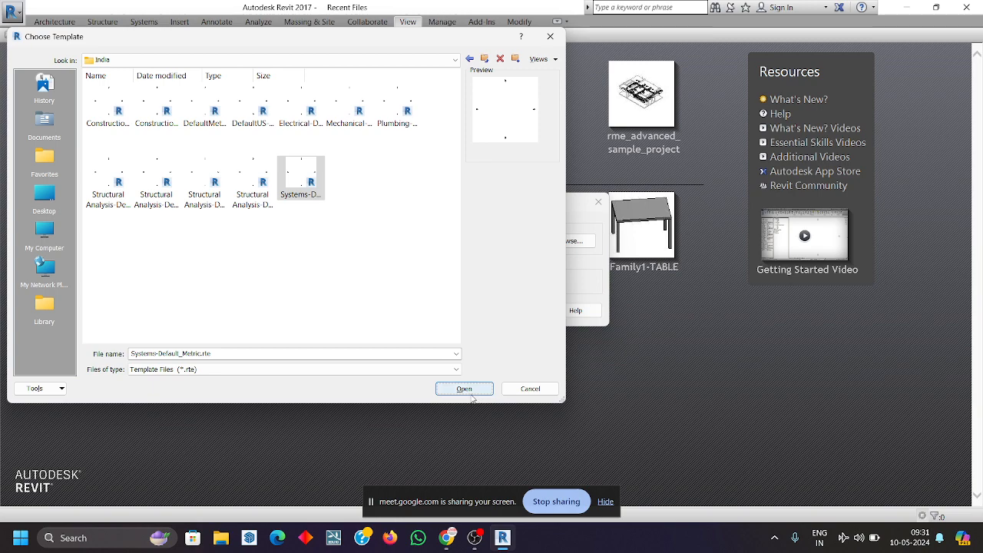
pyautogui.click(459, 310)
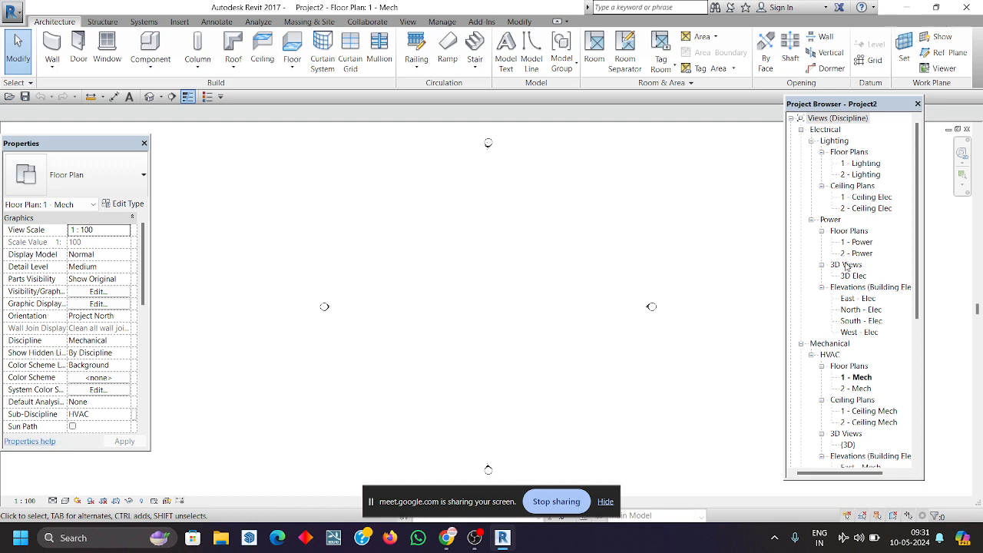
# Examine the Electrical, Mechanical and Plumbing views listed in the Project Browser.
pyautogui.scroll(-4, 847, 267)
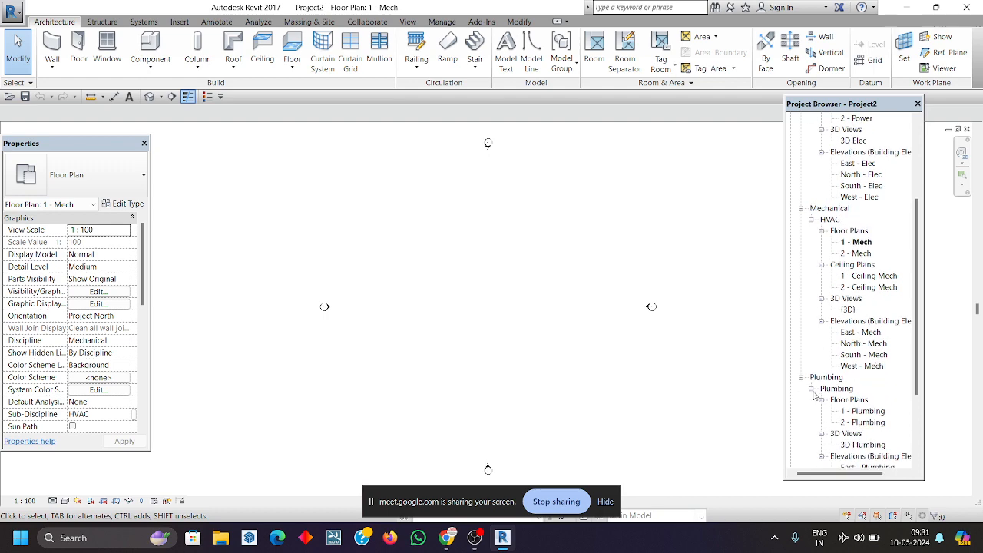
pyautogui.scroll(4, 842, 415)
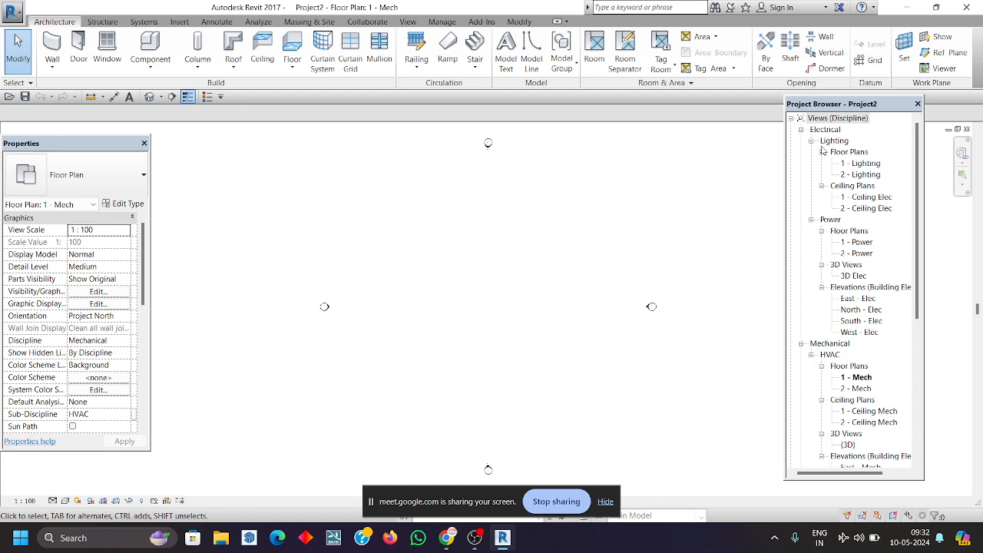
pyautogui.scroll(-2, 858, 361)
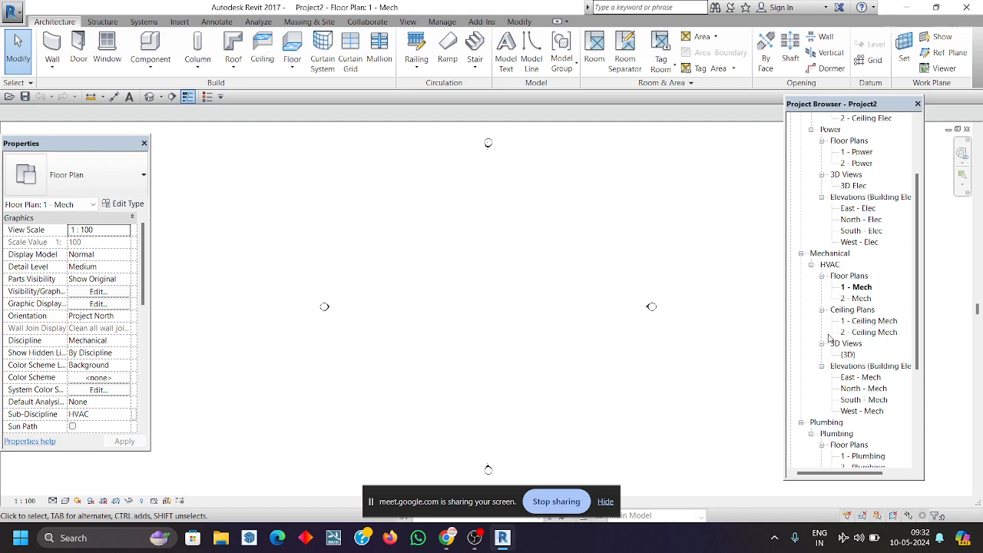
pyautogui.scroll(-2, 831, 347)
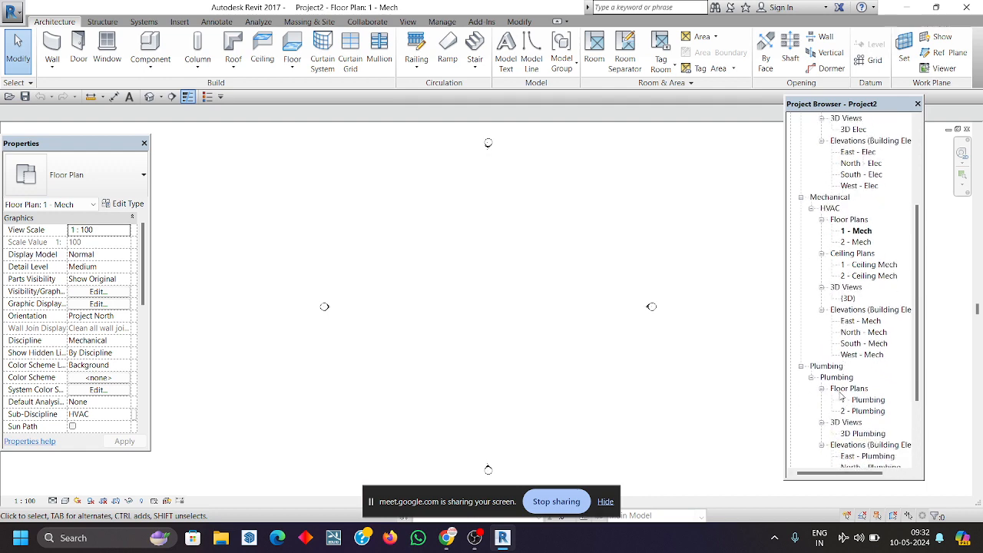
pyautogui.scroll(-2, 841, 395)
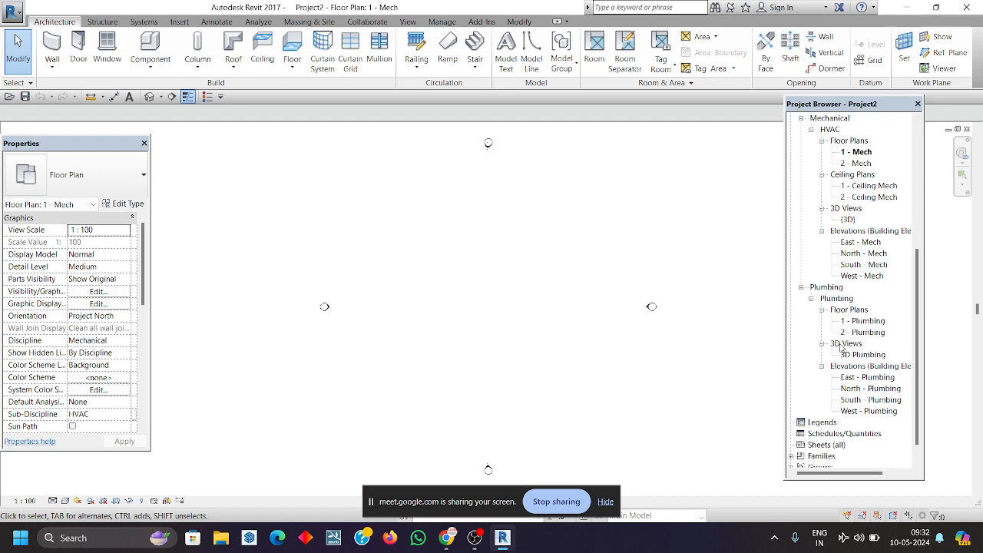
pyautogui.scroll(1, 845, 378)
pyautogui.scroll(7, 845, 378)
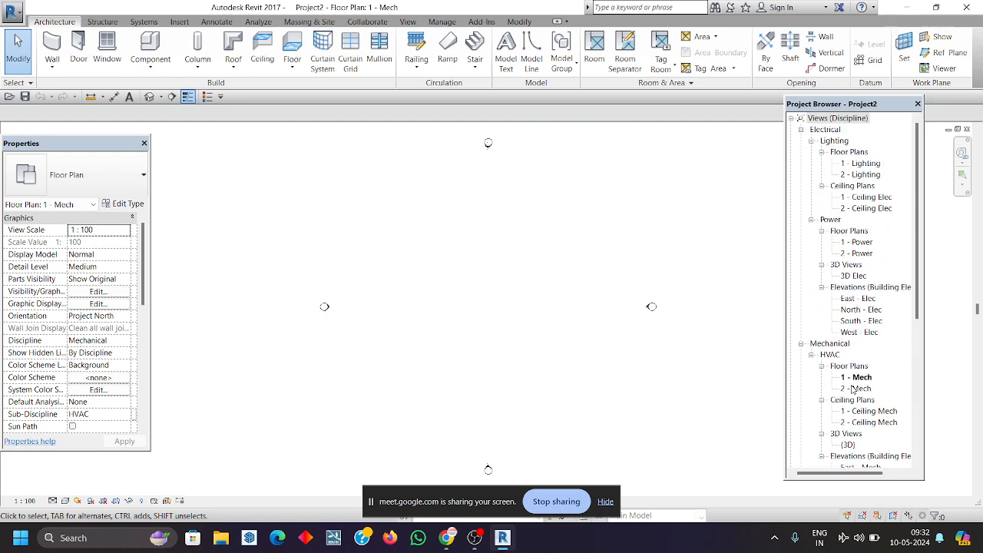
pyautogui.scroll(-5, 505, 376)
# Close the Properties palette and the Project Browser, and show both of them again.
pyautogui.click(145, 142)
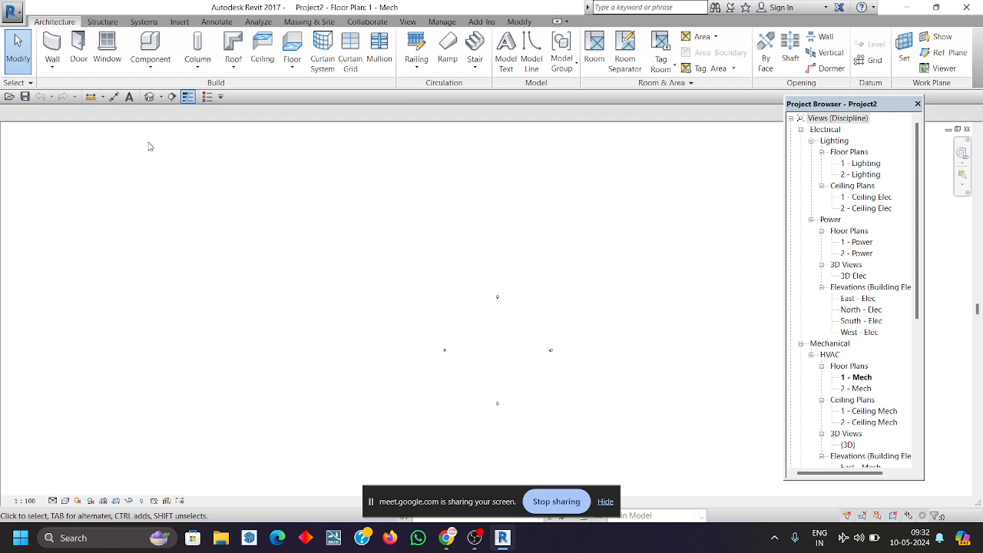
pyautogui.click(917, 103)
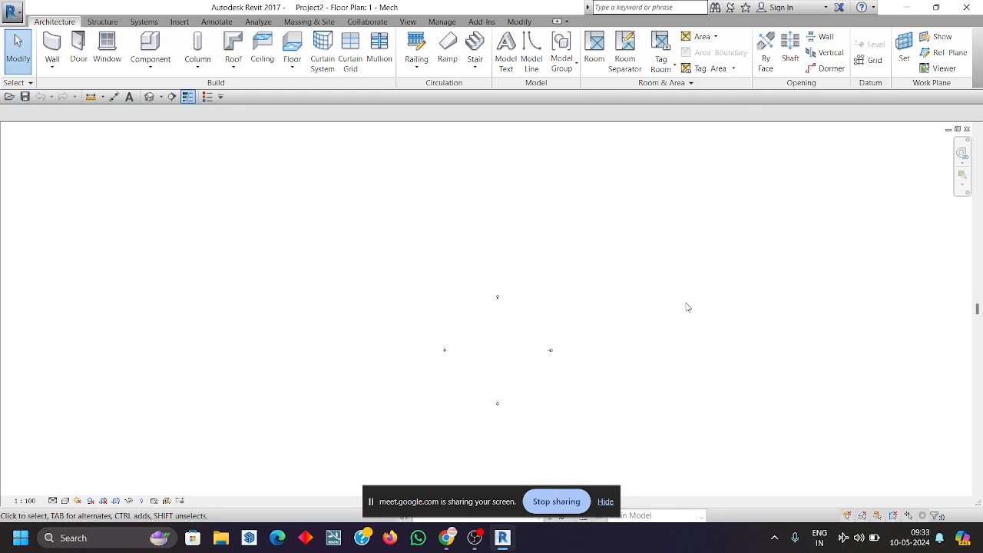
pyautogui.rightClick(118, 278)
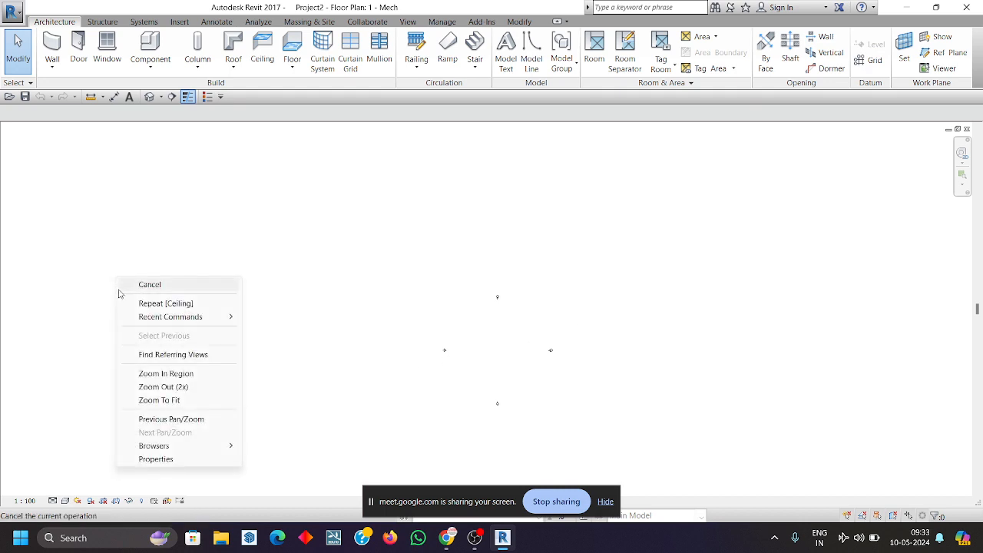
pyautogui.click(192, 458)
pyautogui.rightClick(171, 372)
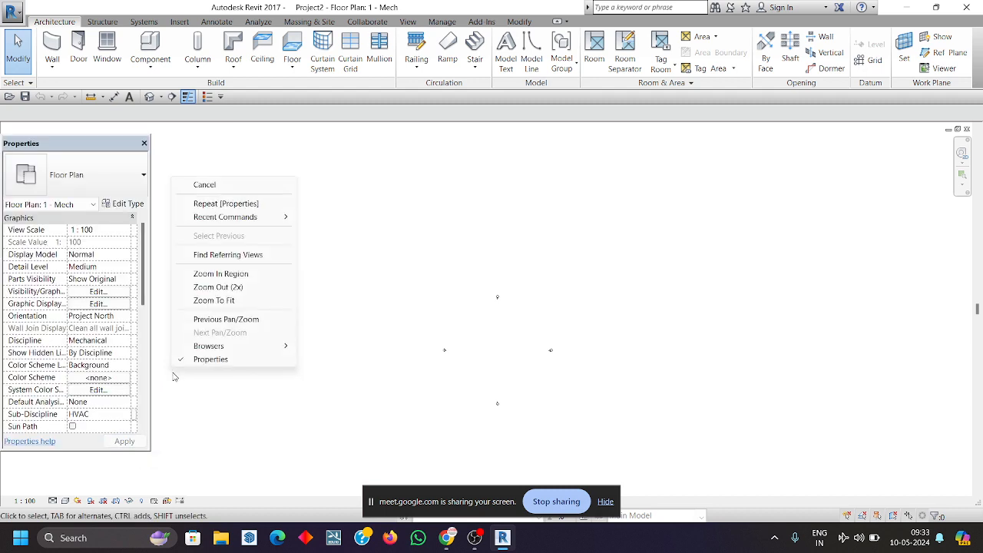
pyautogui.moveTo(233, 349)
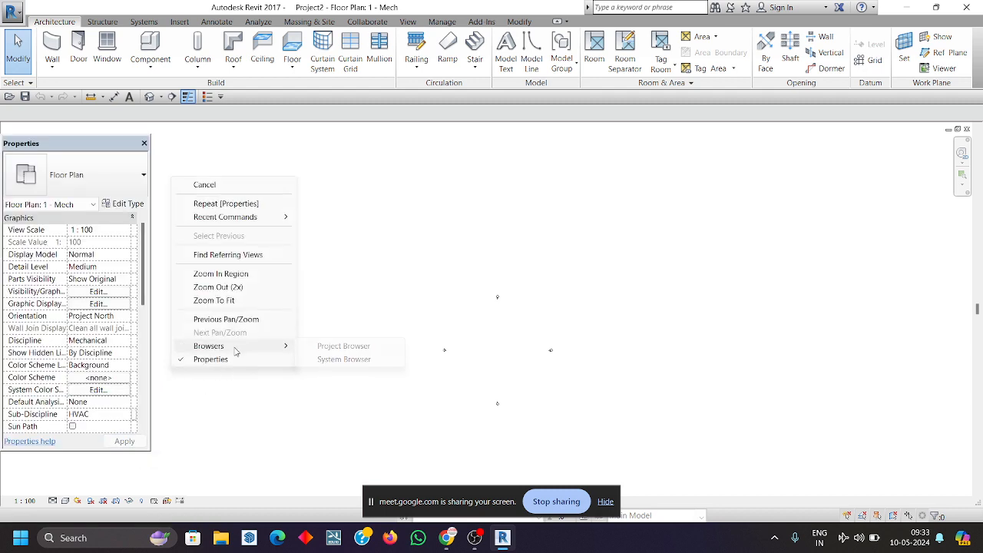
pyautogui.click(342, 347)
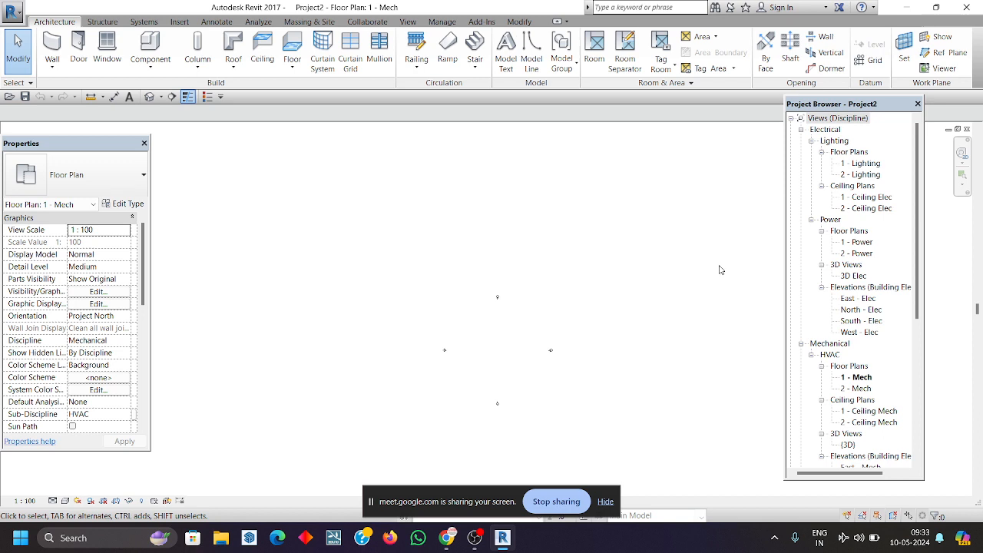
# Review the user interface visibility options for the Project Browser and the Properties palette.
pyautogui.click(408, 21)
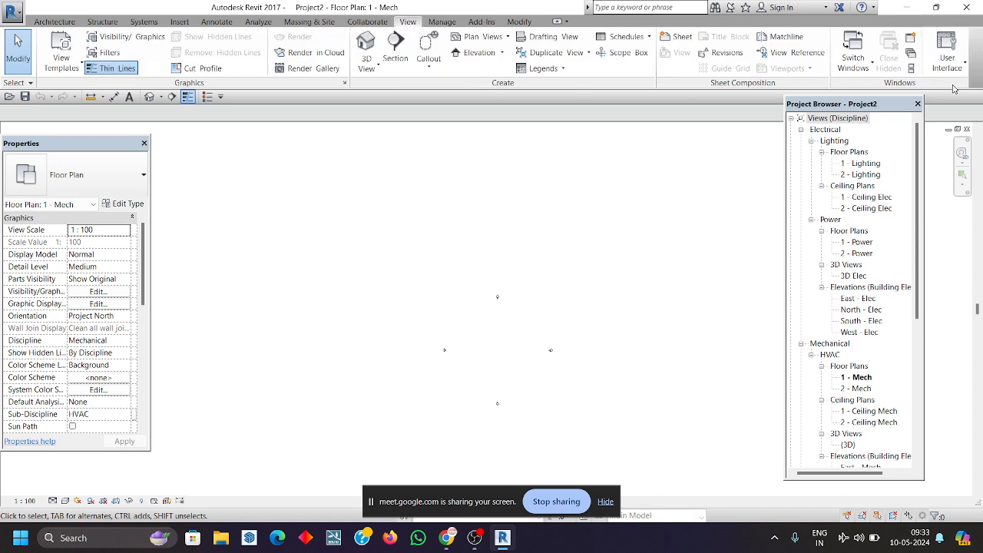
pyautogui.click(946, 54)
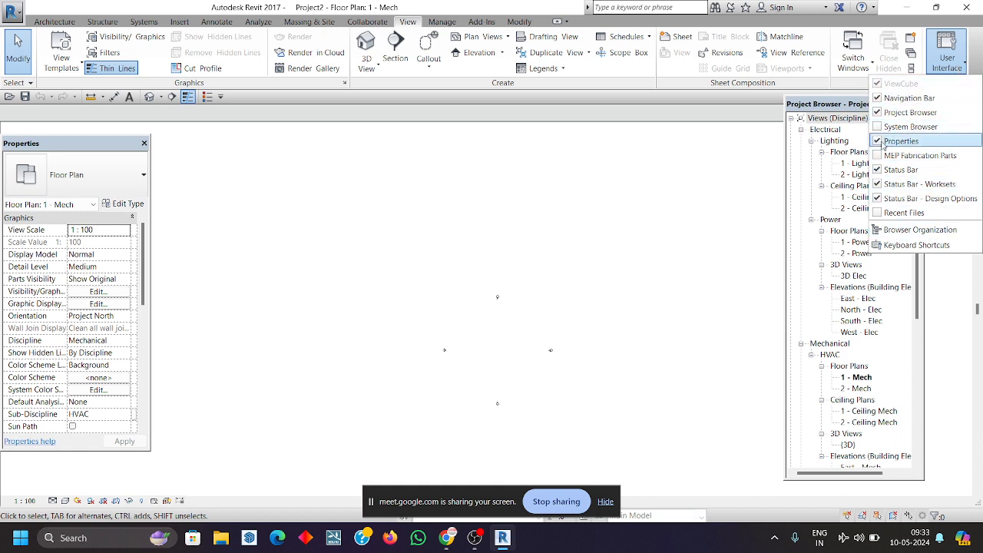
pyautogui.click(881, 146)
pyautogui.click(882, 146)
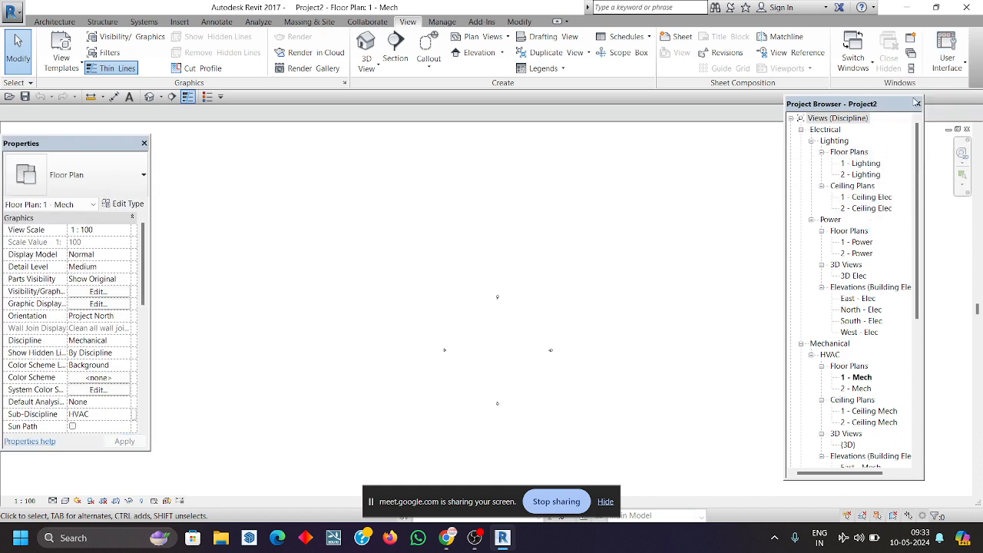
pyautogui.click(946, 54)
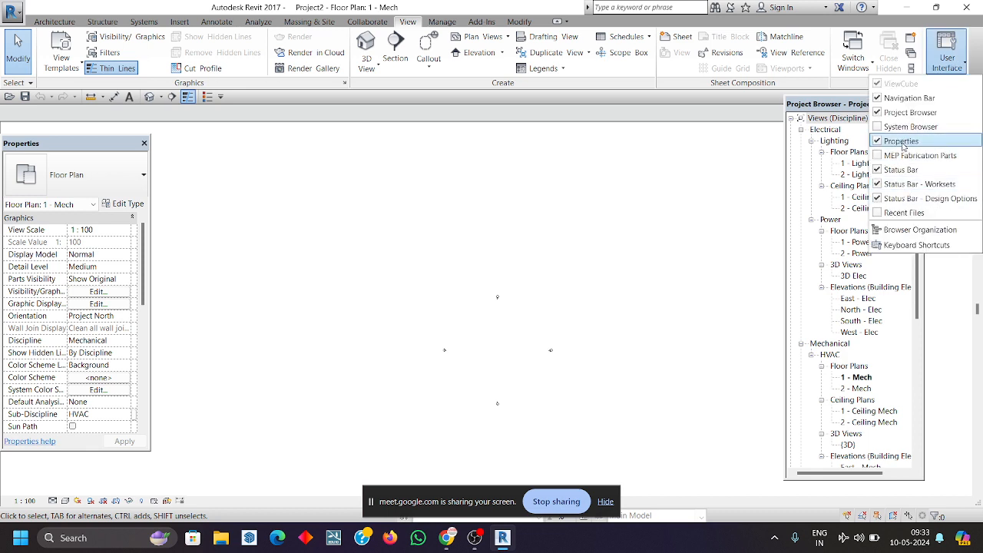
pyautogui.click(414, 300)
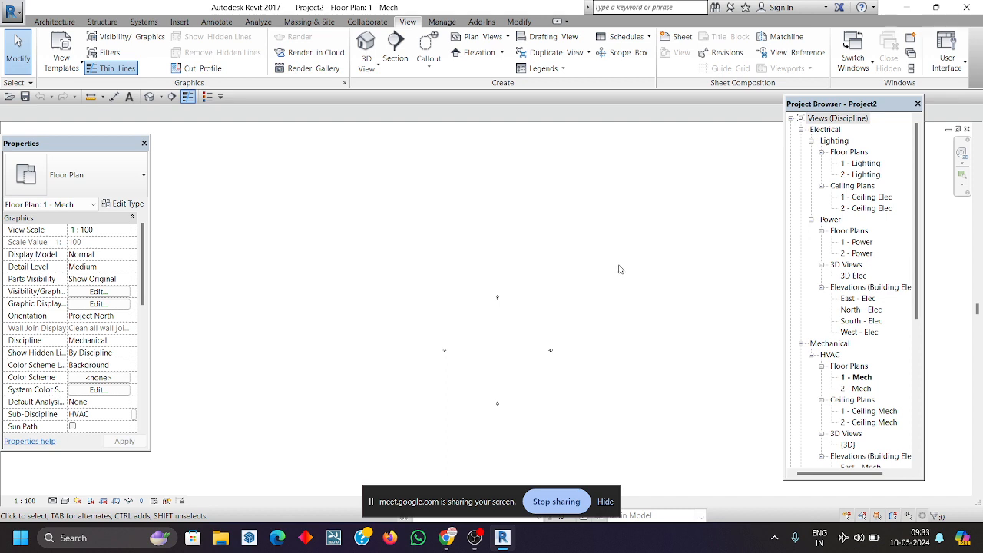
# Open the keyboard shortcut customization from the User Interface options.
pyautogui.scroll(2, 564, 338)
pyautogui.moveTo(564, 338); pyautogui.dragTo(555, 263, button='middle')
pyautogui.click(15, 8)
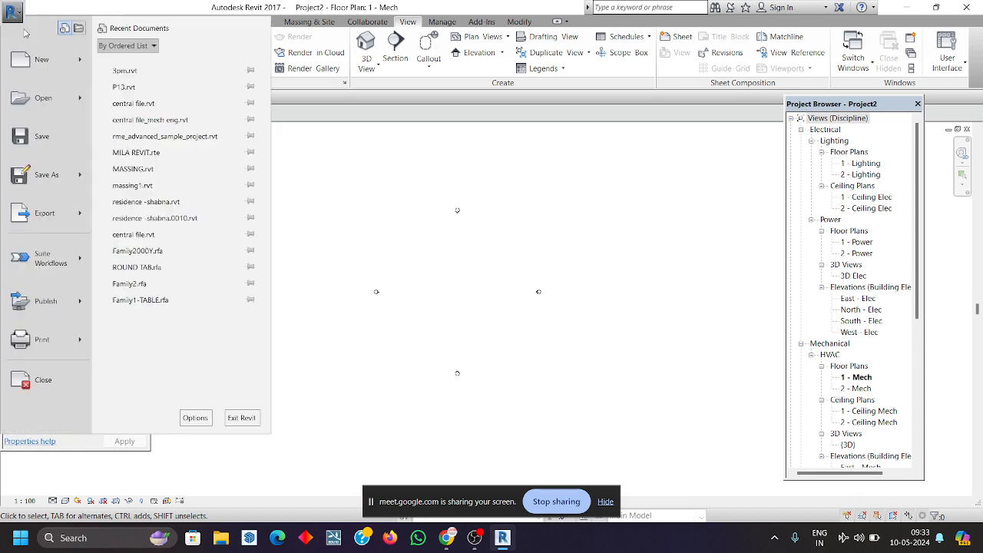
pyautogui.click(20, 12)
pyautogui.click(21, 12)
pyautogui.click(203, 425)
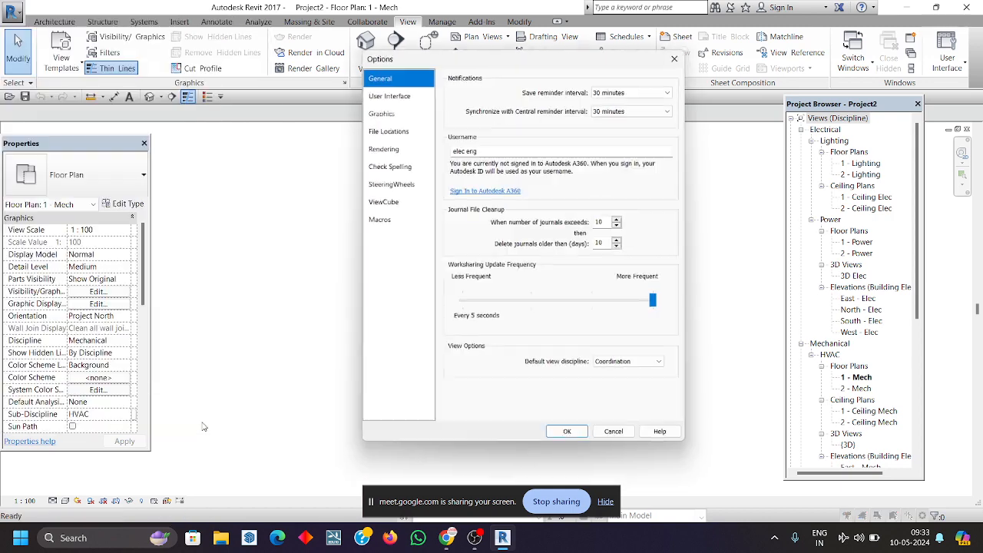
pyautogui.click(398, 92)
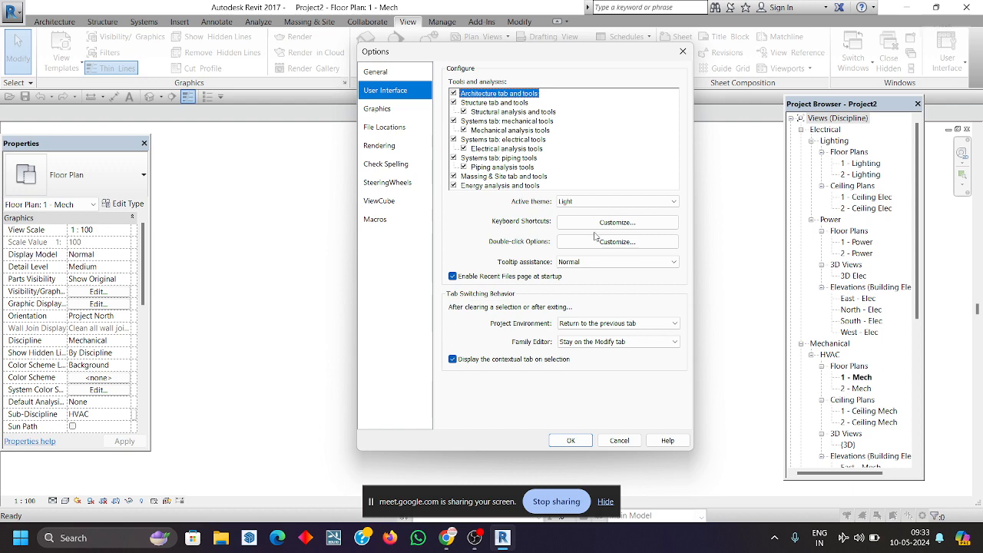
pyautogui.click(622, 223)
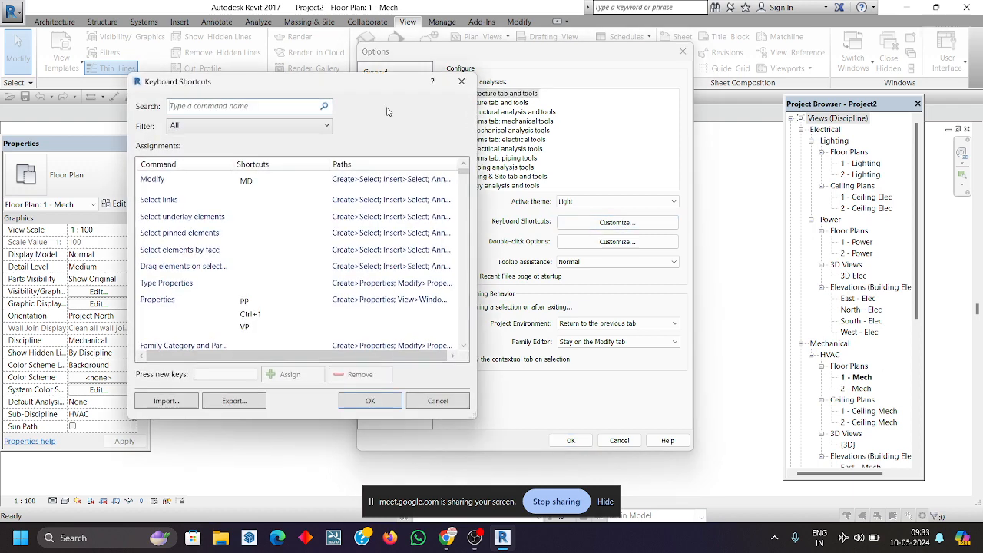
# Search the keyboard shortcuts for "pe" and examine each shortcut assigned to the Properties command.
pyautogui.click(230, 106)
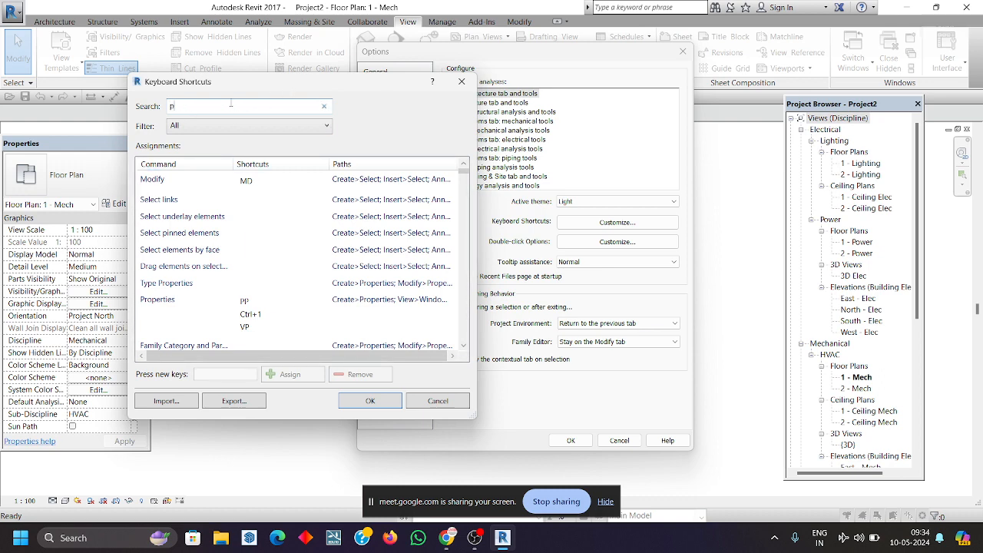
pyautogui.write('pe')
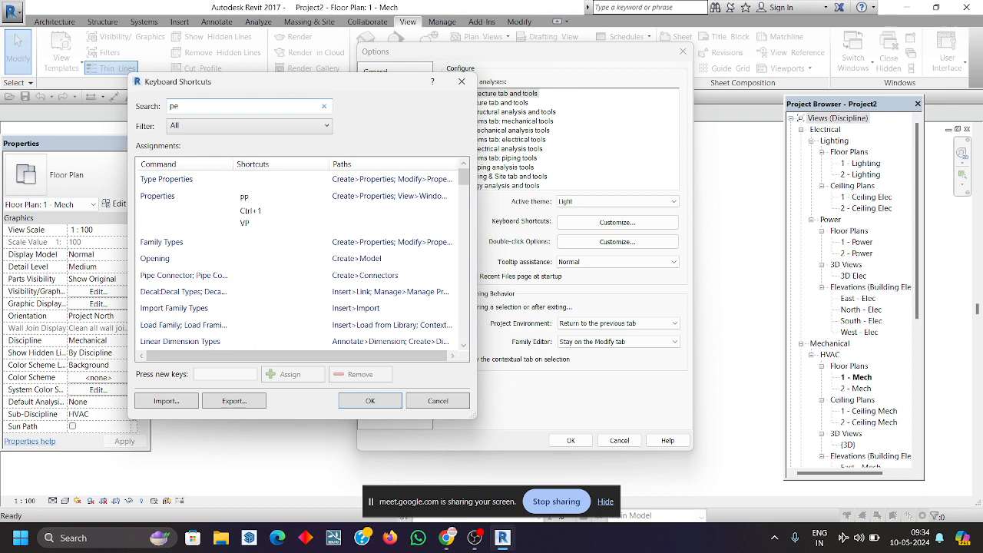
pyautogui.click(245, 199)
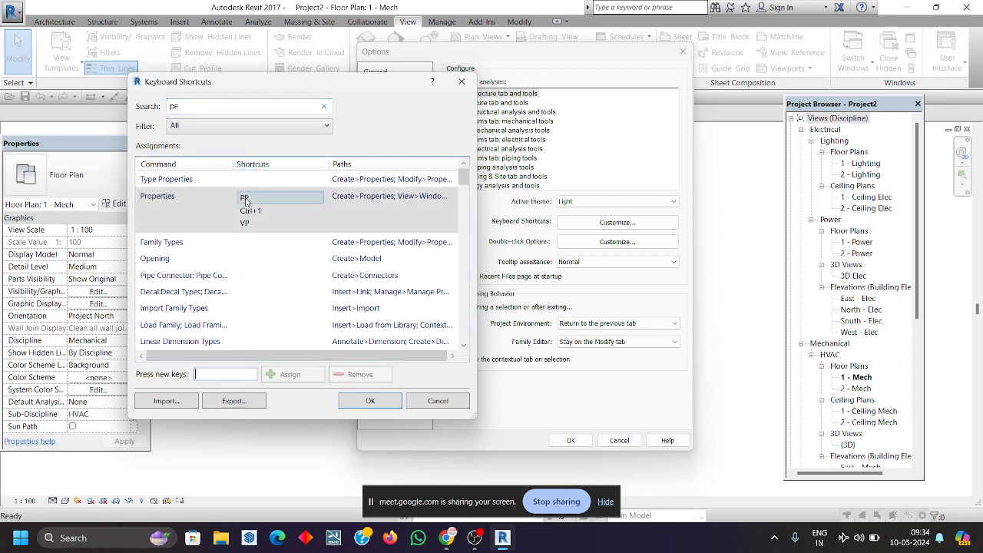
pyautogui.click(246, 211)
pyautogui.click(247, 224)
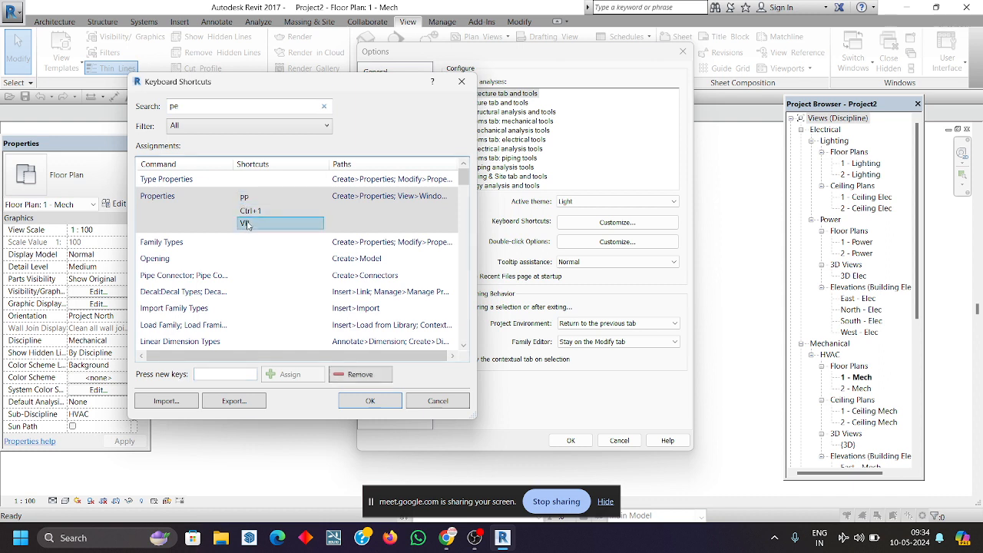
pyautogui.click(244, 198)
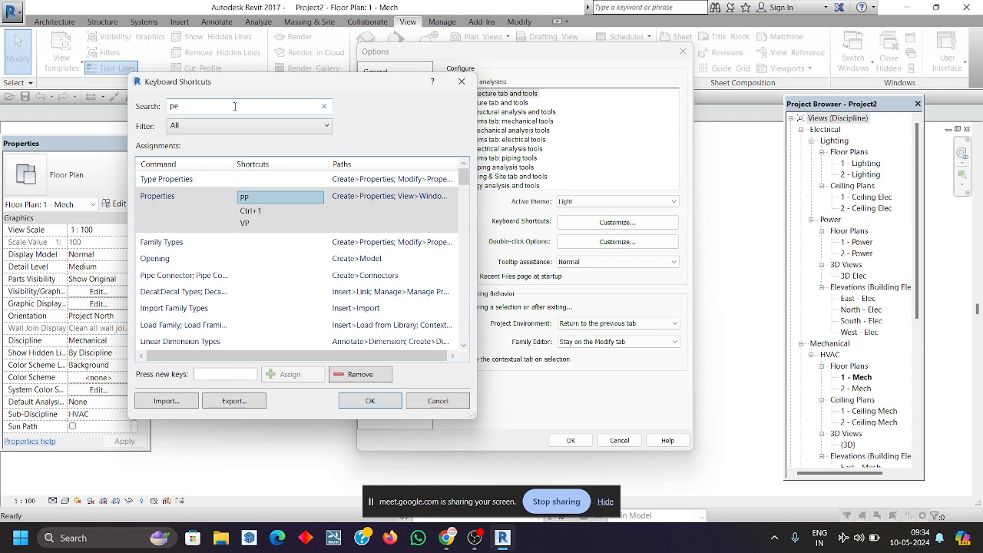
pyautogui.press('Tab')
# Replace the keyboard shortcut search text with "pr" to look for the Properties and Project Browser commands.
pyautogui.click(236, 105)
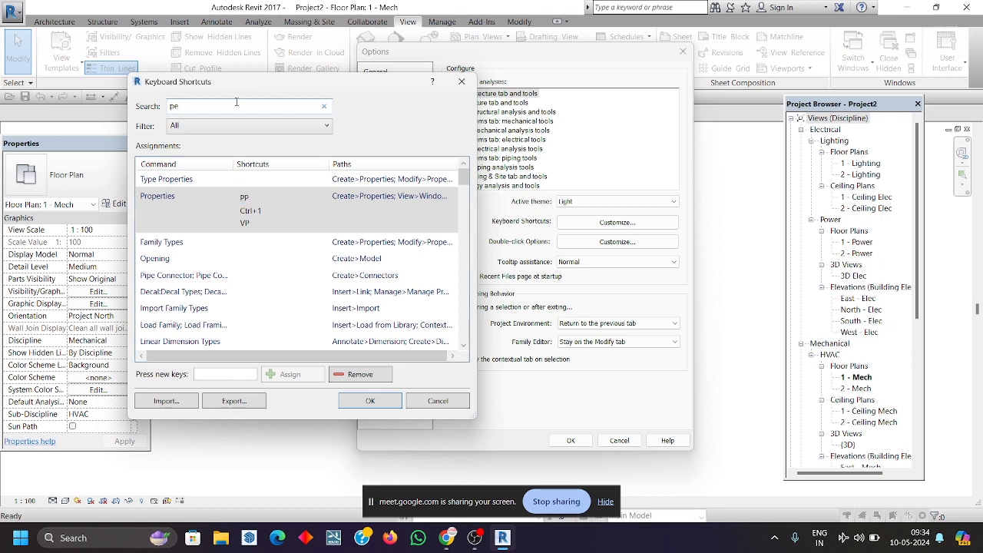
pyautogui.write('\\')
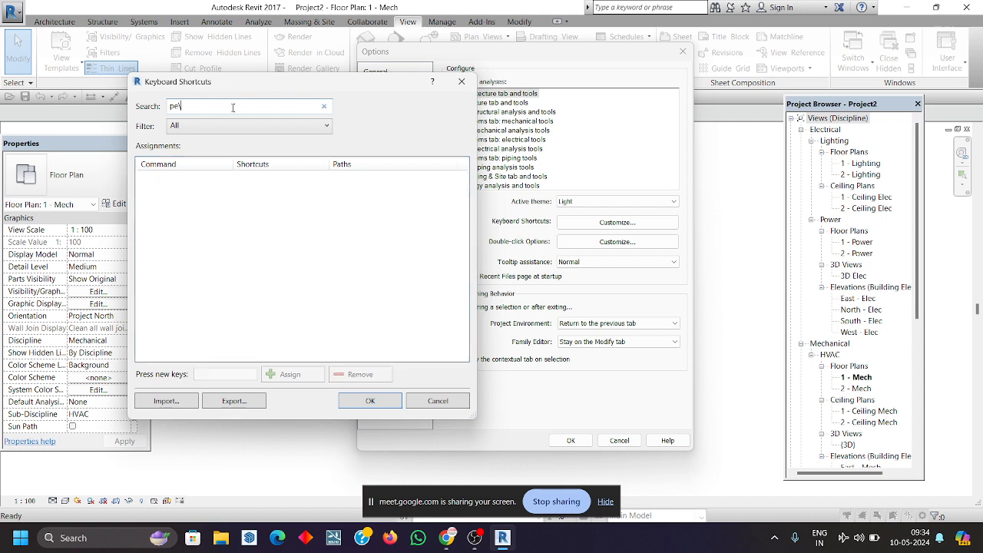
pyautogui.press('BackSpace')
pyautogui.press('BackSpace')
pyautogui.press('BackSpace')
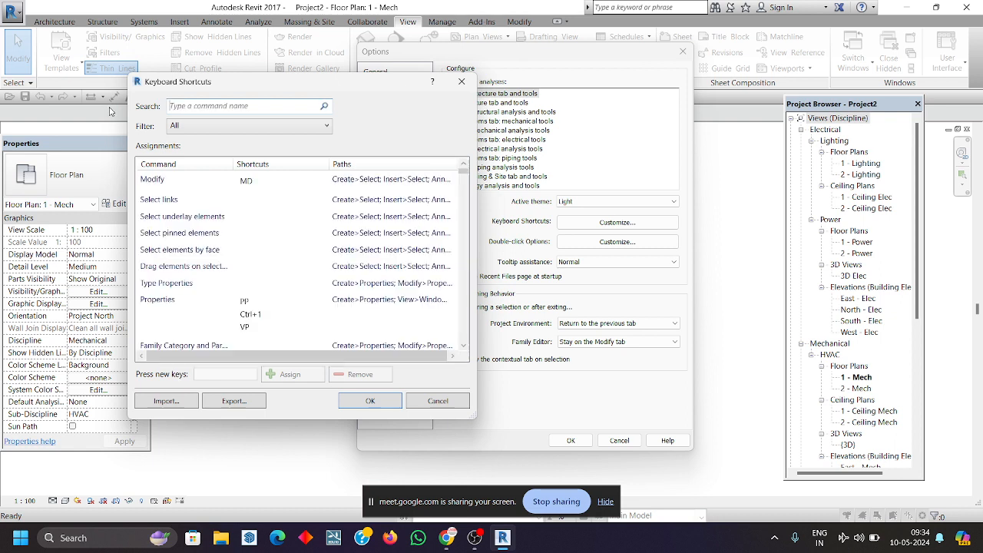
pyautogui.write('pr')
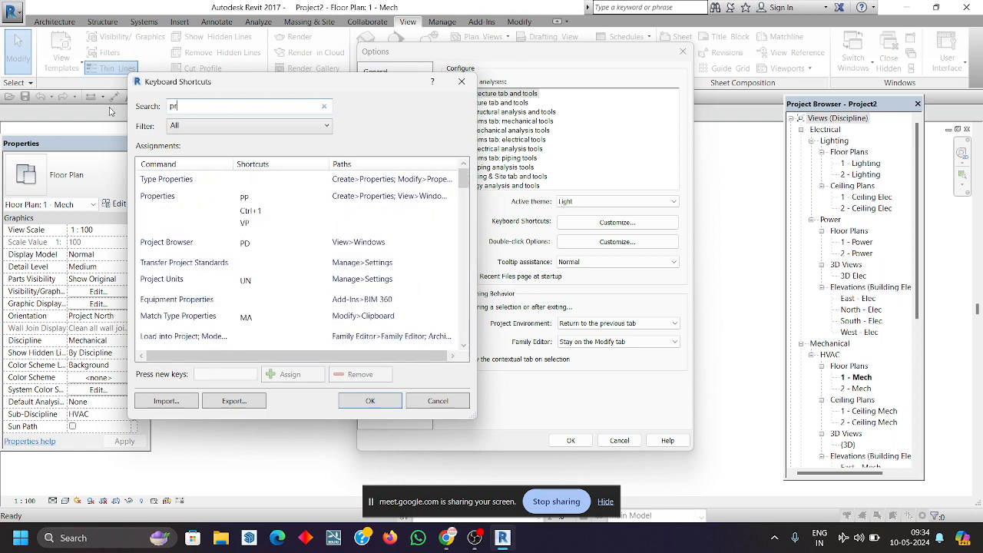
# Remove the existing keyboard shortcut PD from the Project Browser command.
pyautogui.click(234, 244)
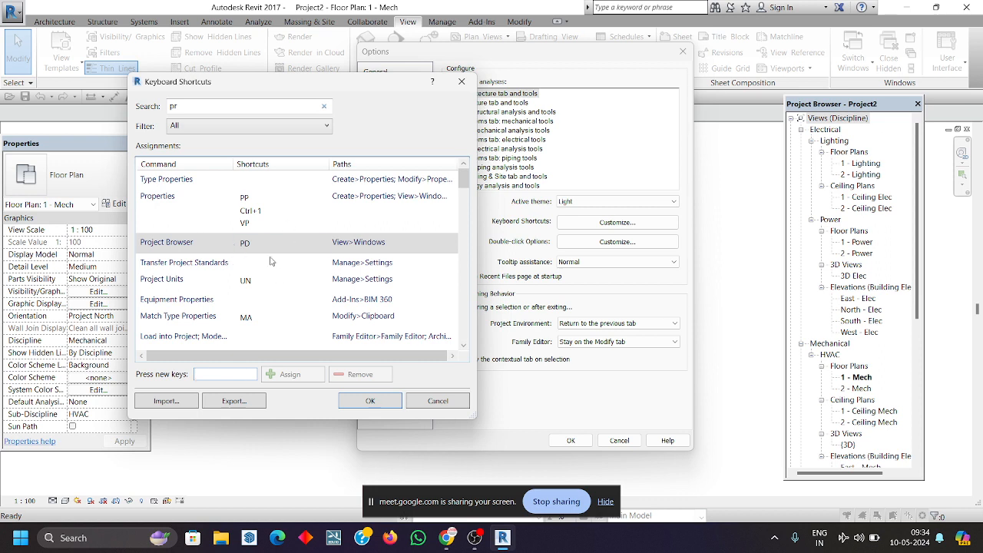
pyautogui.click(258, 244)
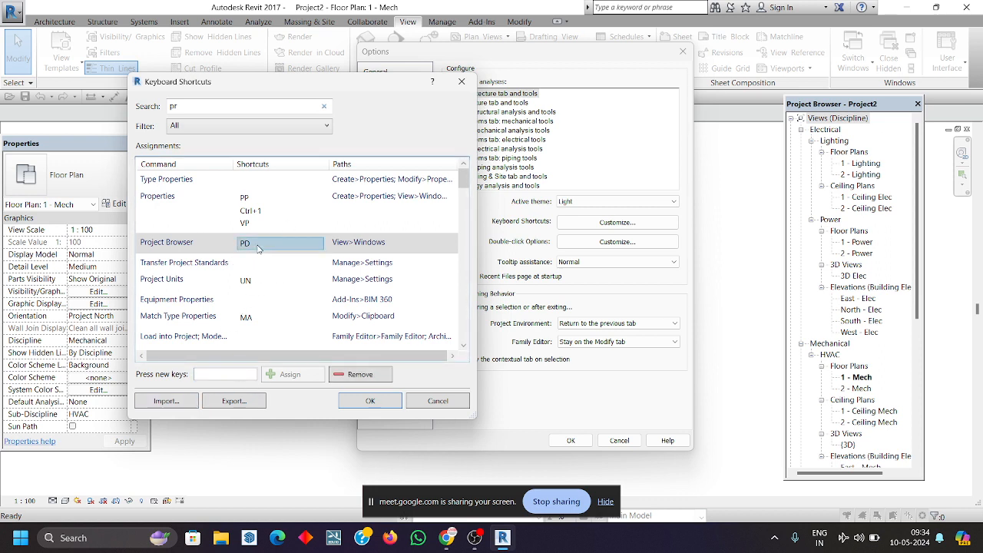
pyautogui.click(377, 375)
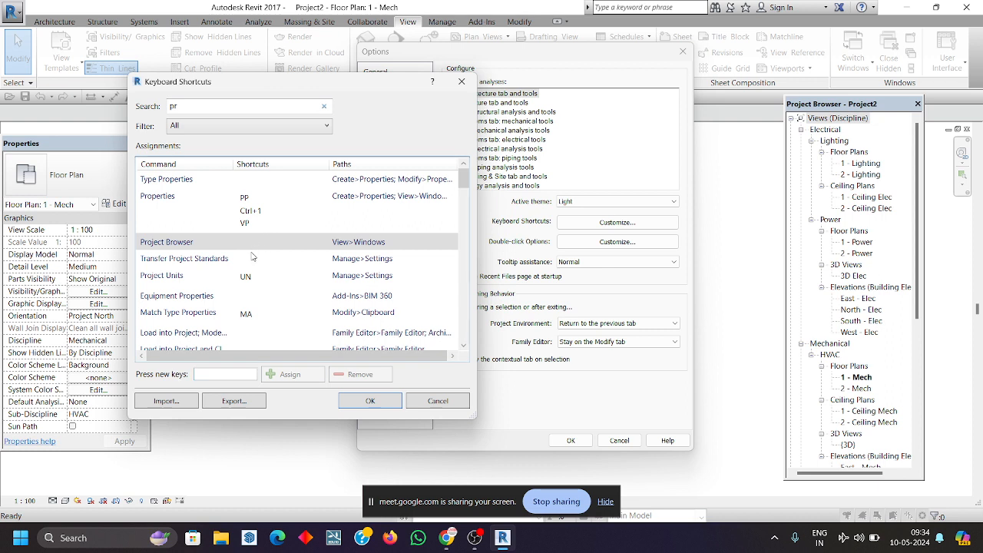
# Try to assign the keyboard shortcut DF to the Project Browser command.
pyautogui.click(214, 373)
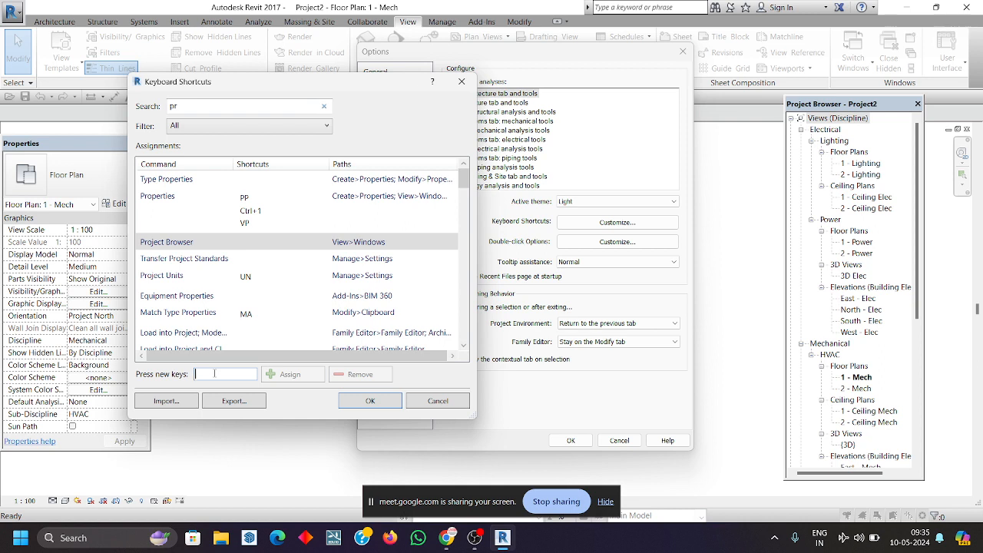
pyautogui.write('DF')
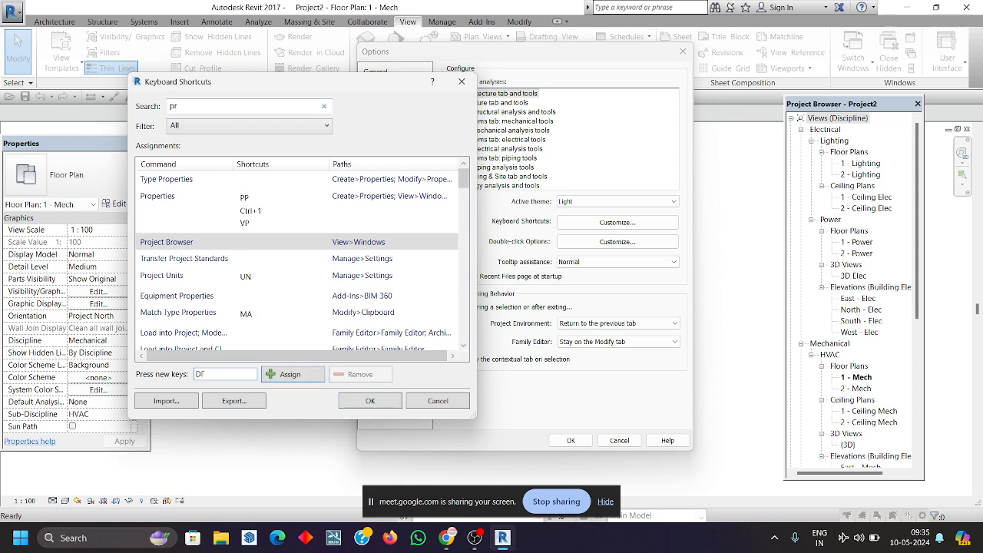
pyautogui.click(311, 377)
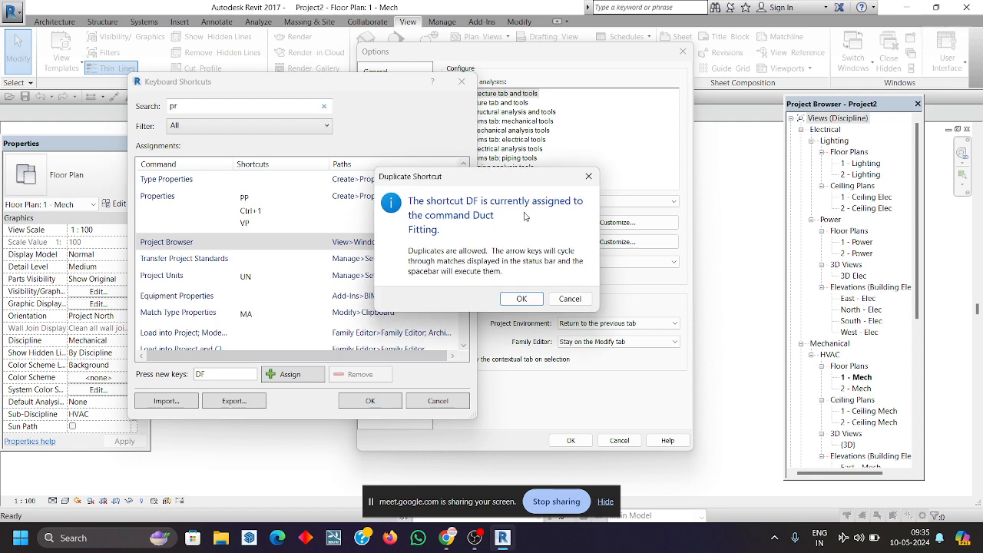
pyautogui.click(588, 177)
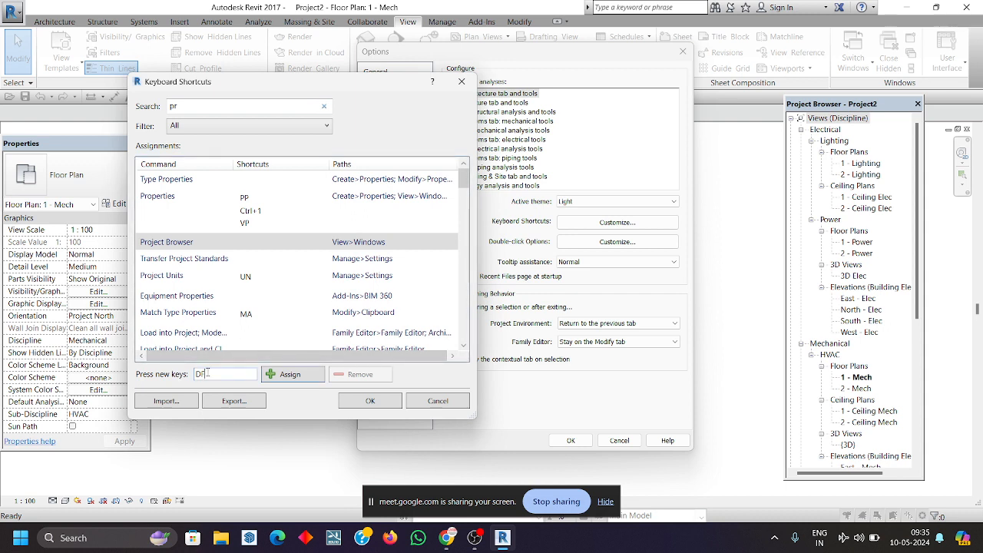
# Assign the keyboard shortcut DS to the Project Browser command, save the shortcuts and close the Options dialog.
pyautogui.press('BackSpace')
pyautogui.write('S')
pyautogui.click(289, 378)
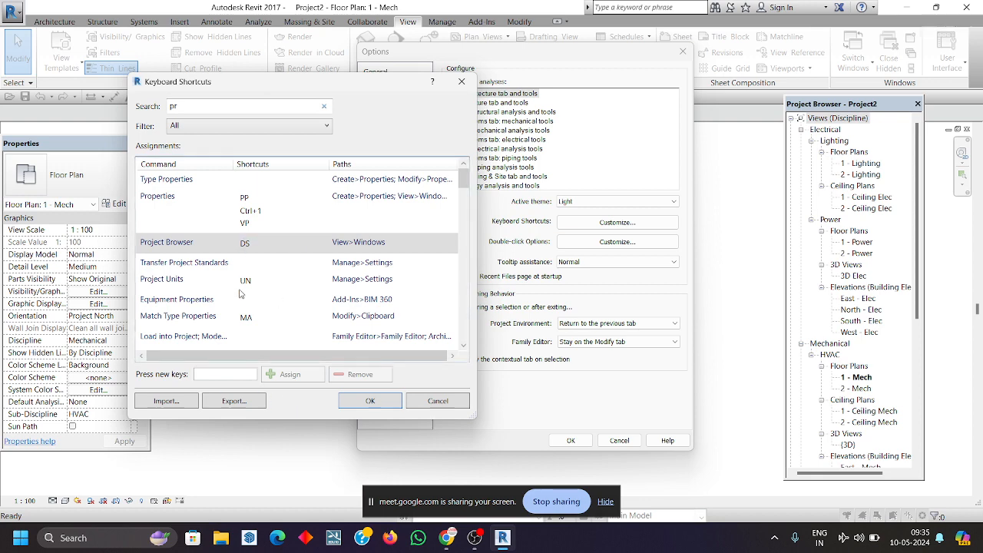
pyautogui.click(364, 406)
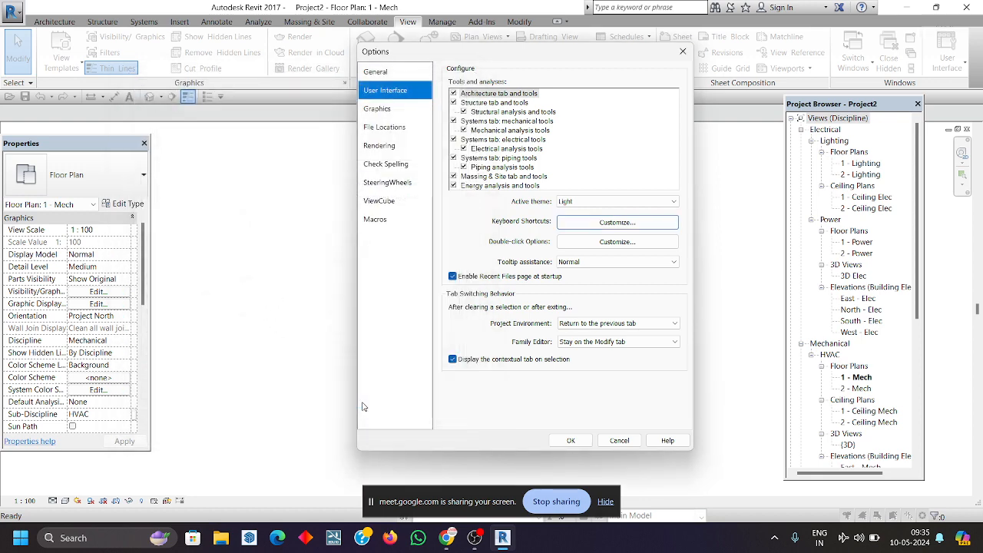
pyautogui.click(684, 51)
# Close the Properties palette and the Project Browser, and bring the Properties palette back.
pyautogui.click(144, 143)
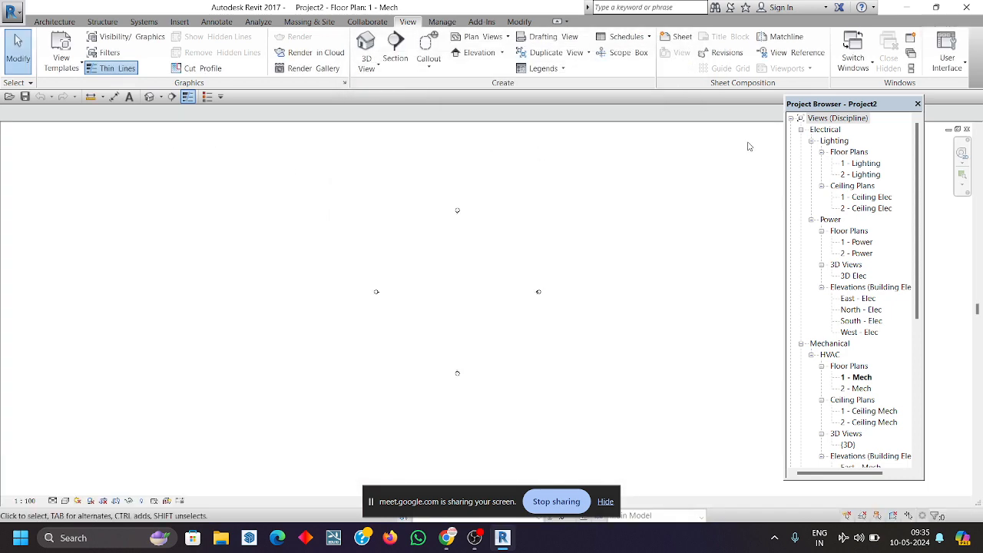
pyautogui.click(917, 103)
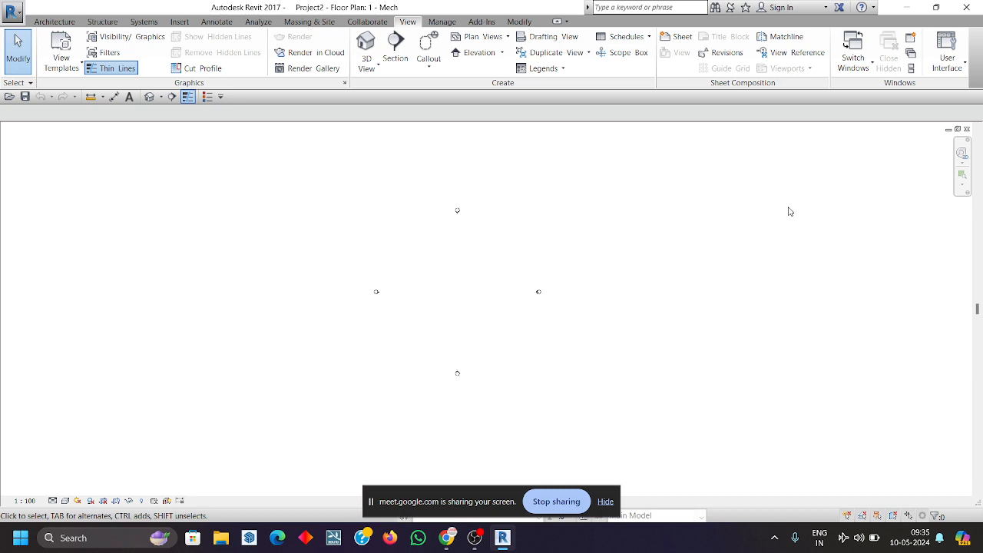
pyautogui.press('p')
pyautogui.press('p')
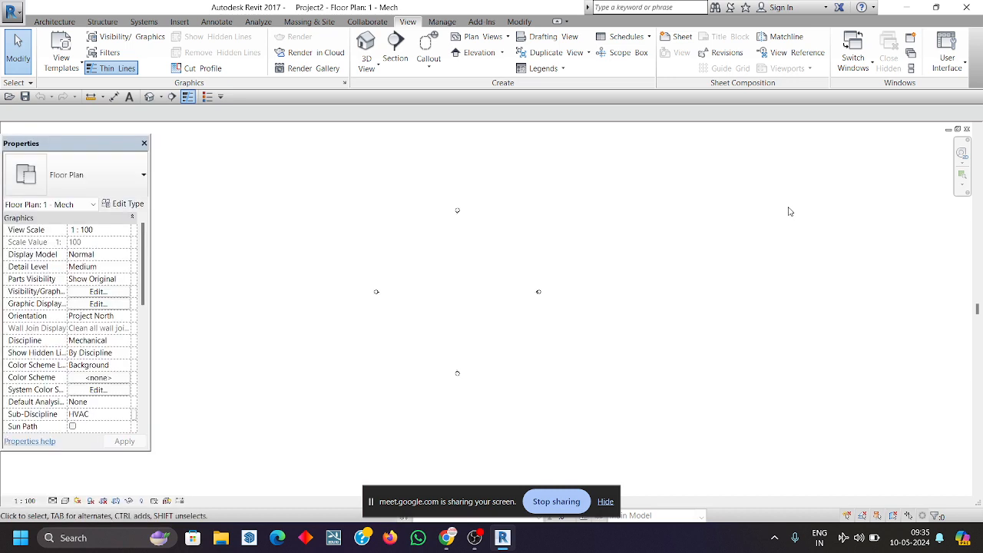
pyautogui.press('d')
pyautogui.press('f')
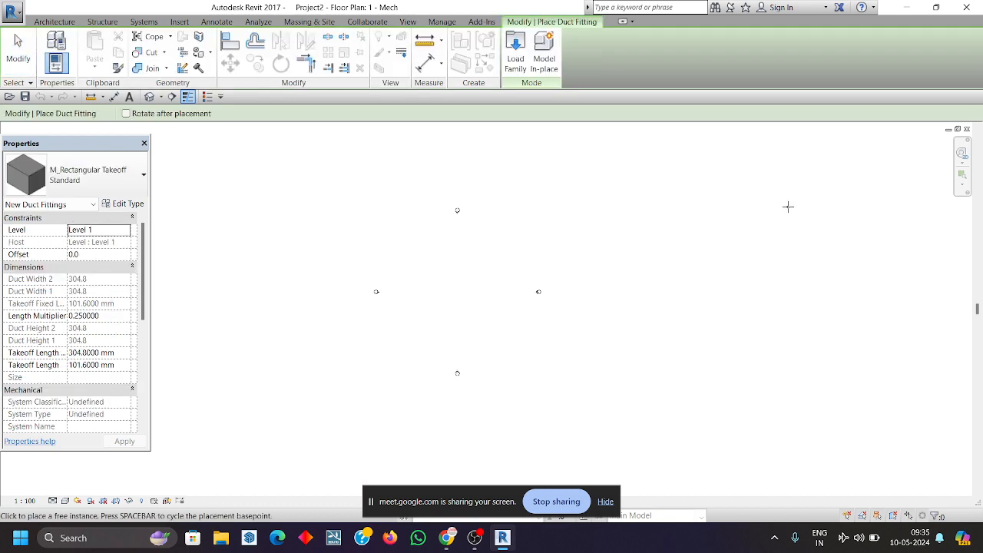
pyautogui.press('Escape')
pyautogui.press('Escape')
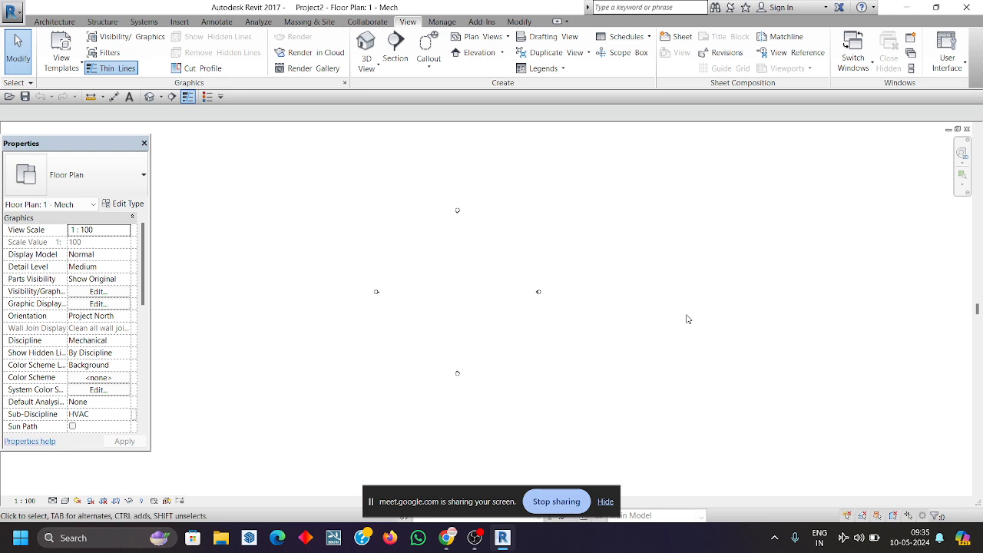
# Display the Project Browser again.
pyautogui.press('p')
pyautogui.press('b')
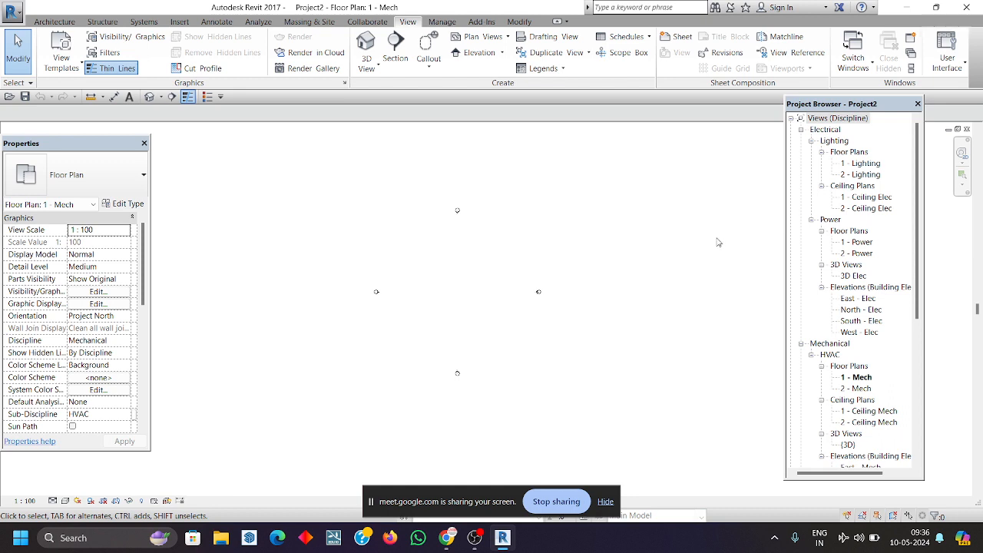
pyautogui.scroll(1, 724, 234)
pyautogui.click(519, 21)
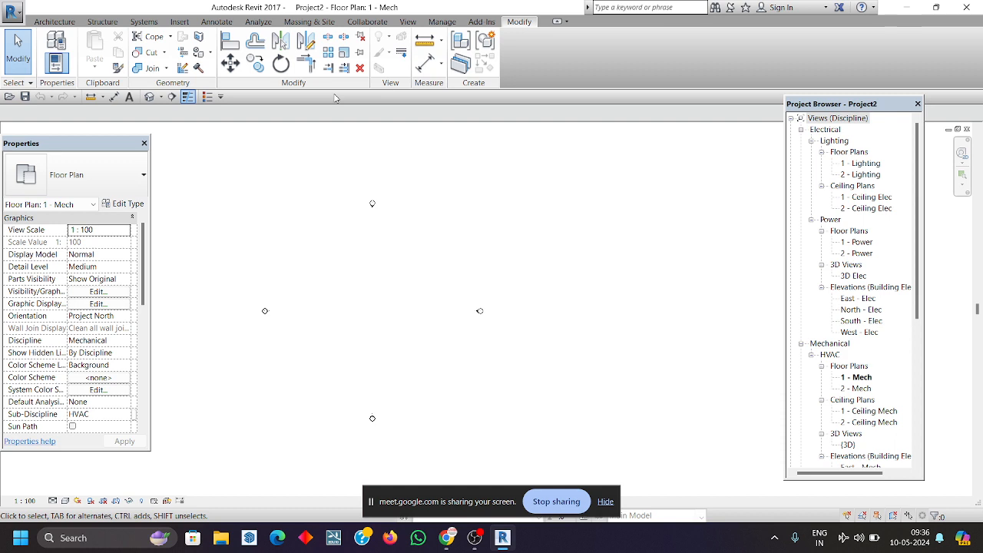
pyautogui.click(482, 21)
# Open the East - Mech elevation under the Mechanical HVAC views.
pyautogui.scroll(-1, 889, 361)
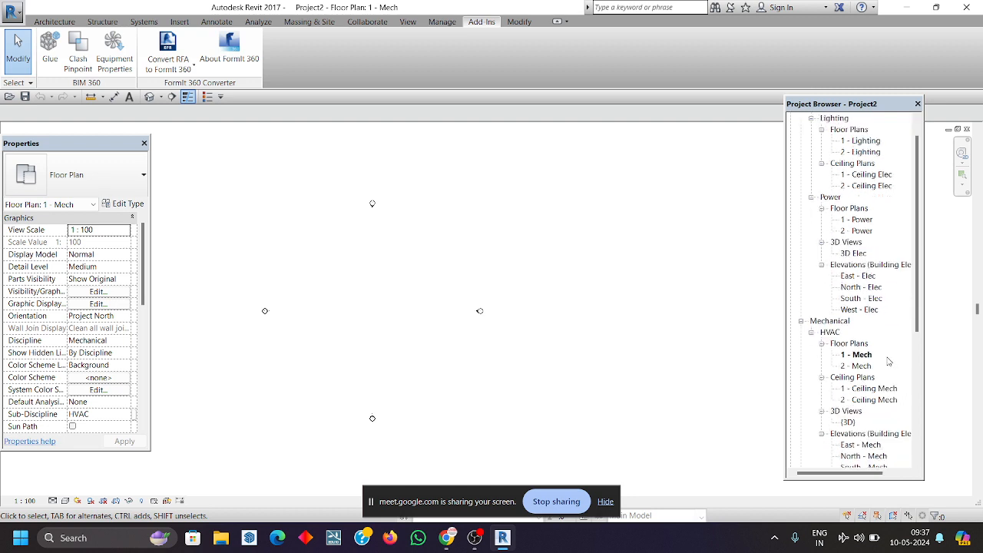
pyautogui.scroll(-2, 888, 361)
pyautogui.doubleClick(861, 298)
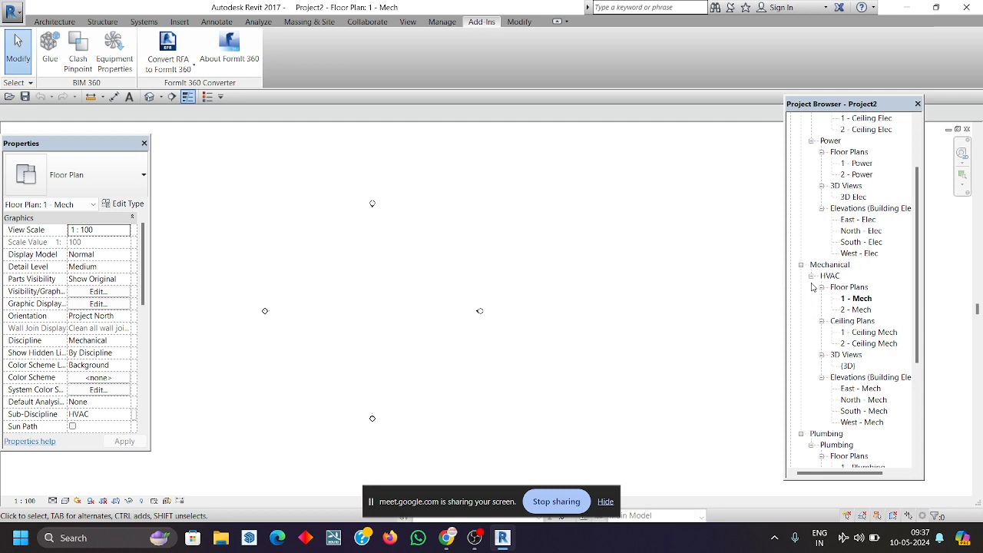
pyautogui.doubleClick(865, 389)
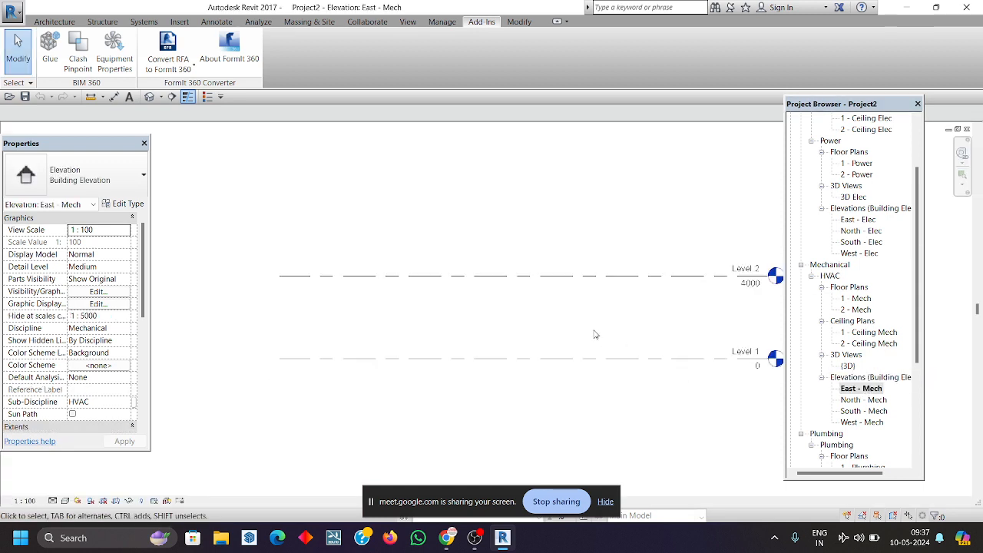
pyautogui.moveTo(594, 334); pyautogui.dragTo(526, 287, button='middle')
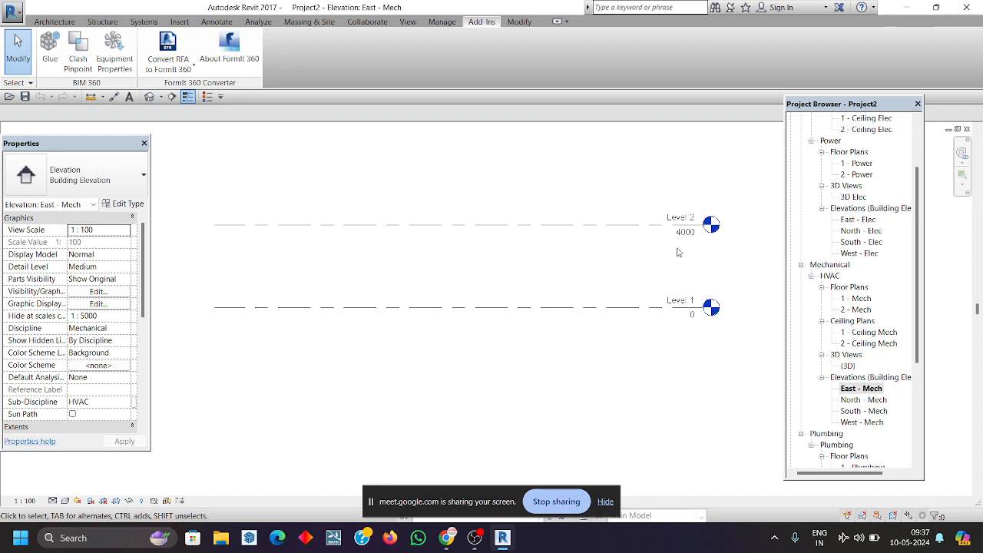
# Set the elevation of Level 2 to 3000.
pyautogui.scroll(1, 680, 254)
pyautogui.moveTo(686, 257); pyautogui.dragTo(692, 262, button='middle')
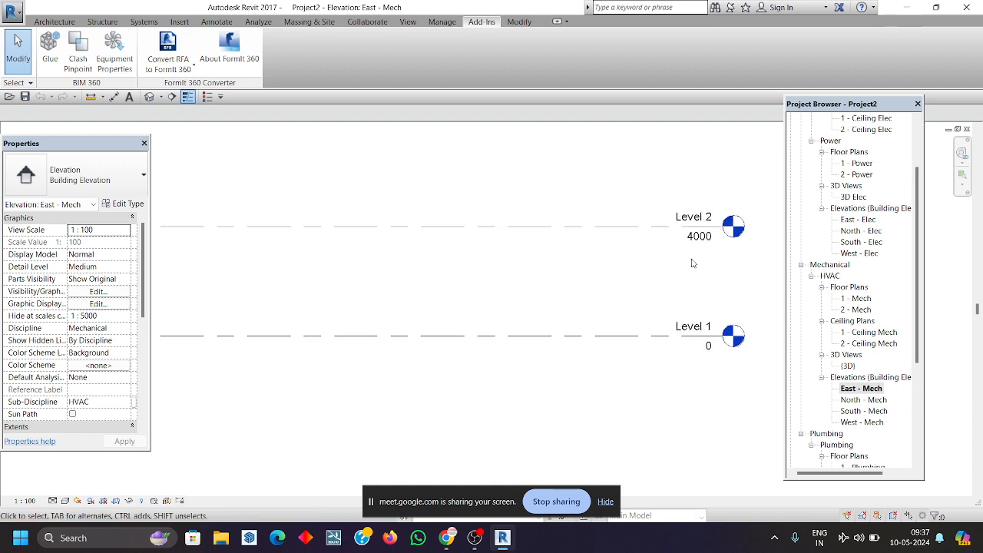
pyautogui.scroll(-1, 692, 260)
pyautogui.scroll(-1, 662, 352)
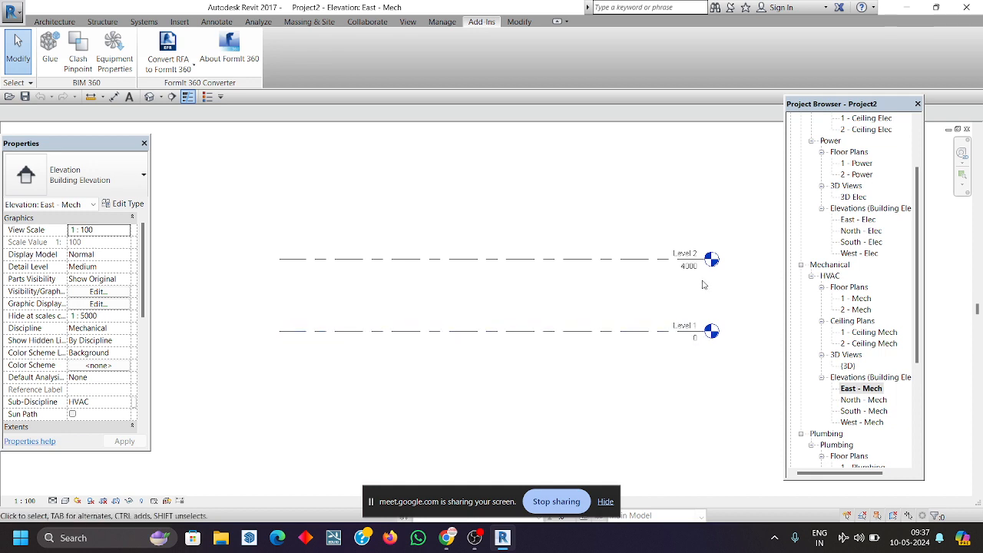
pyautogui.scroll(2, 708, 263)
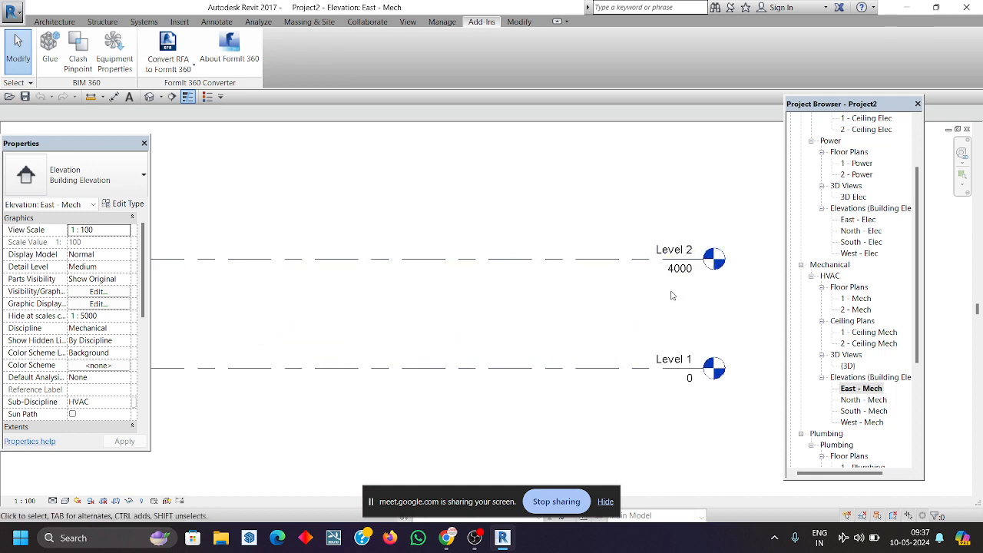
pyautogui.scroll(-1, 668, 293)
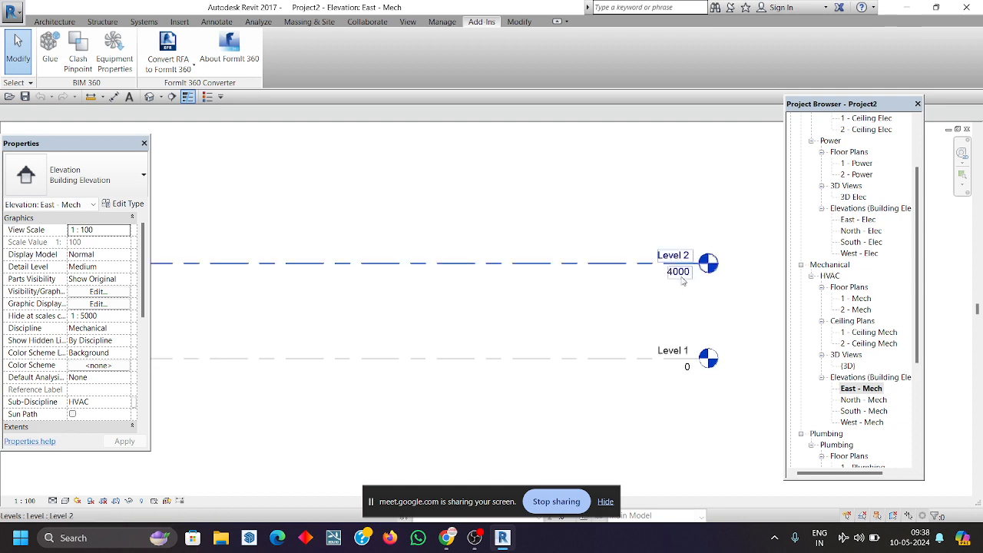
pyautogui.doubleClick(678, 272)
pyautogui.write('30')
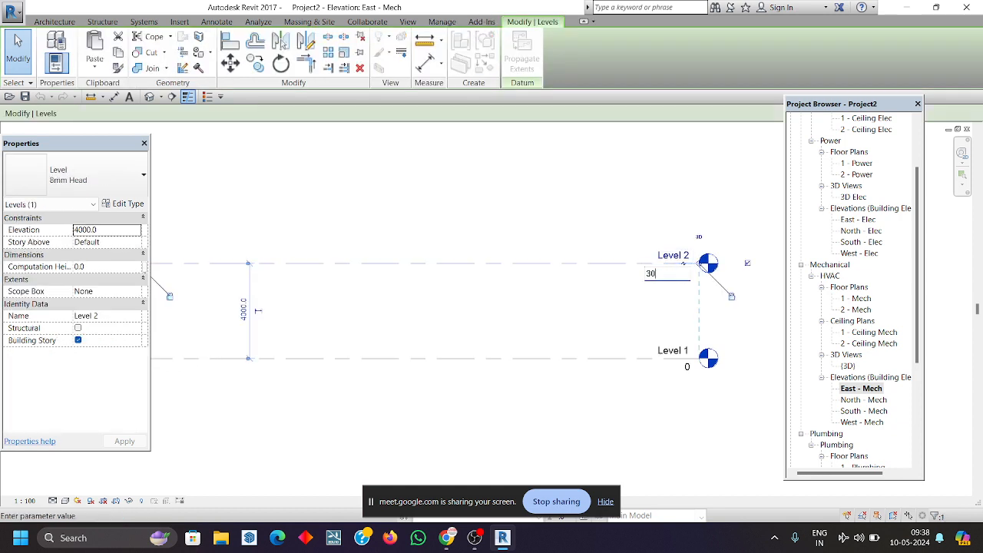
pyautogui.write('00')
pyautogui.press('Return')
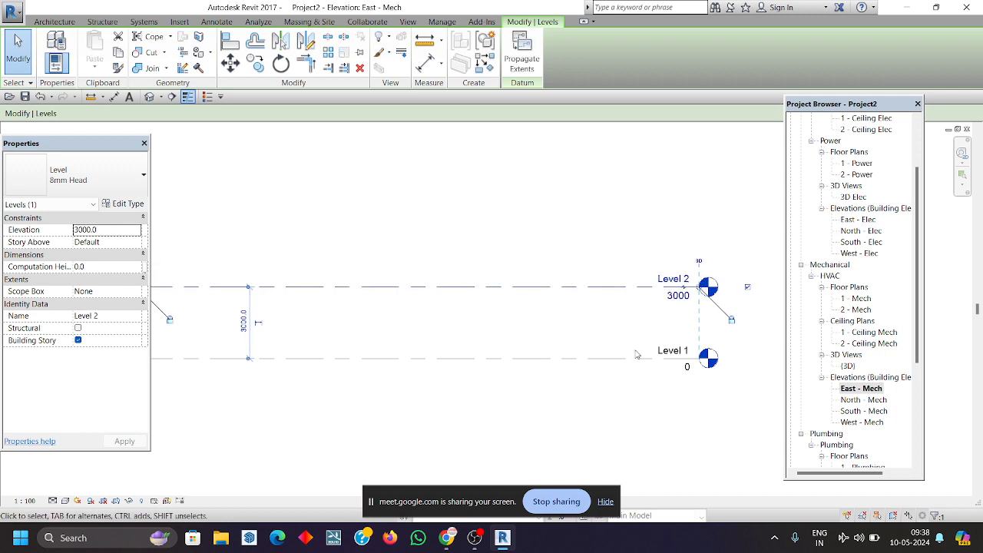
# Rename Level 1 as 0gf and Level 2 as 1ff.
pyautogui.doubleClick(684, 349)
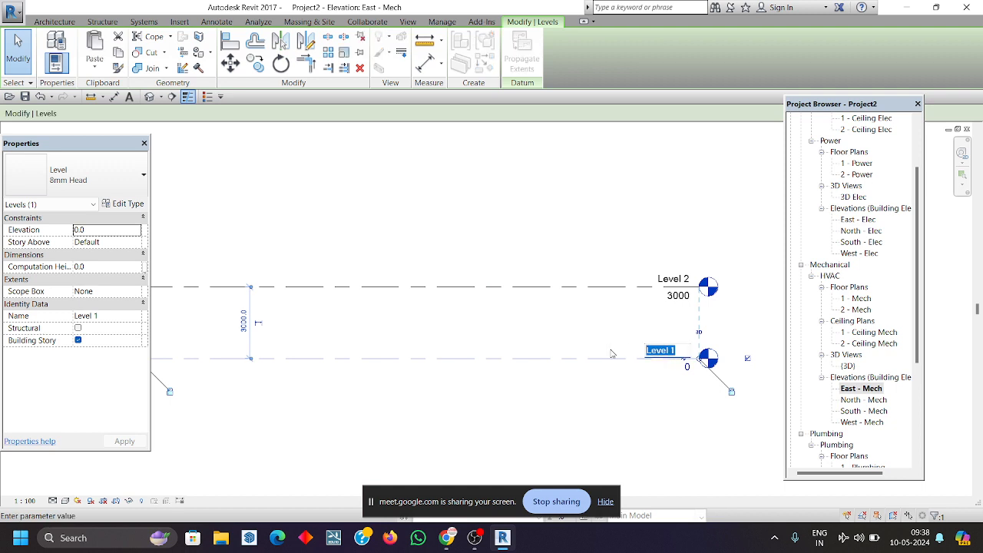
pyautogui.write('0gf')
pyautogui.press('Return')
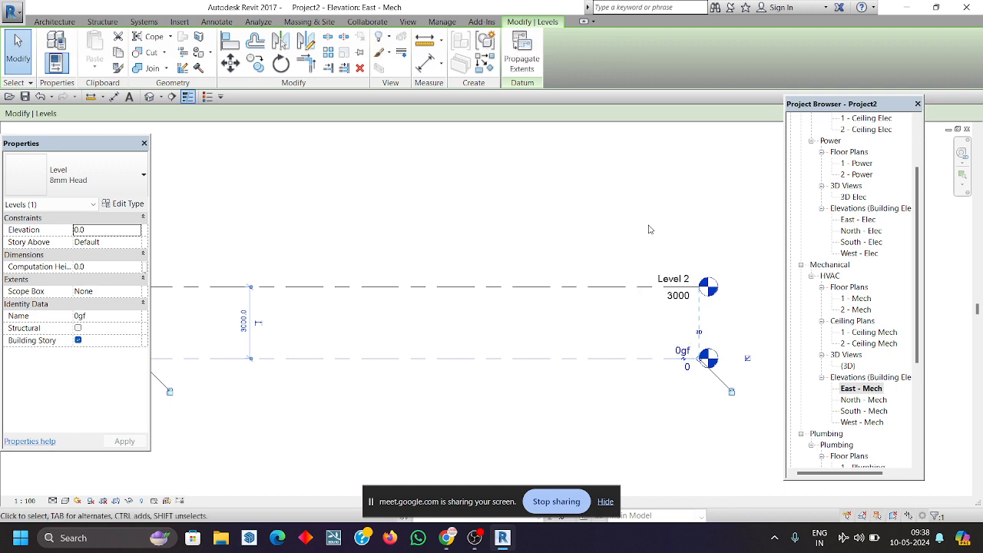
pyautogui.click(682, 274)
pyautogui.click(671, 278)
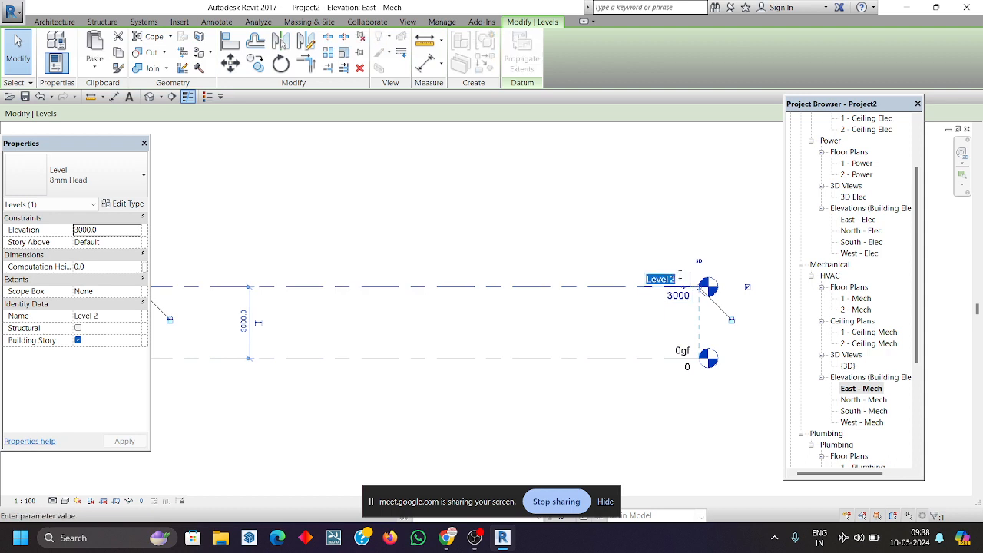
pyautogui.write('1ff')
pyautogui.press('Return')
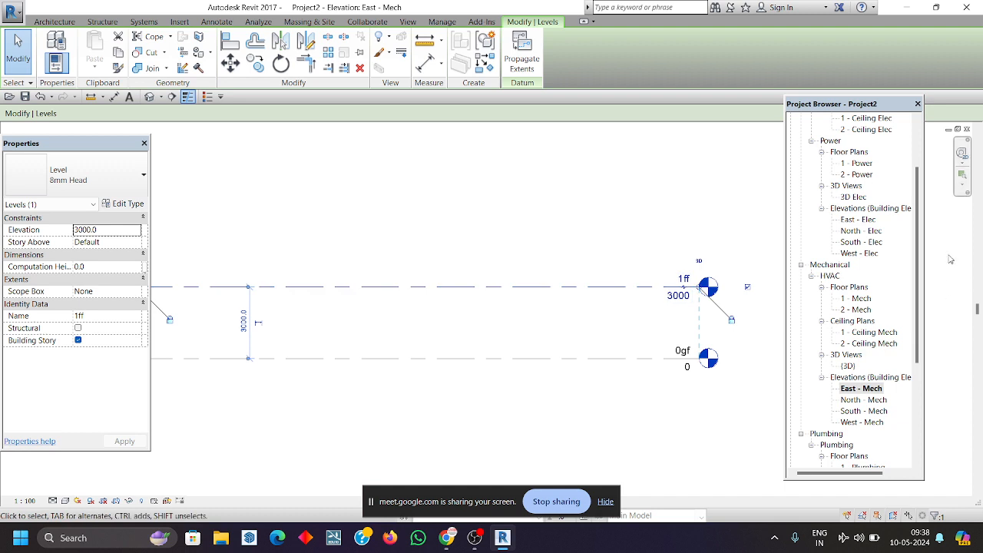
# Open the 1 - Mech floor plan under the Mechanical HVAC views.
pyautogui.doubleClick(856, 298)
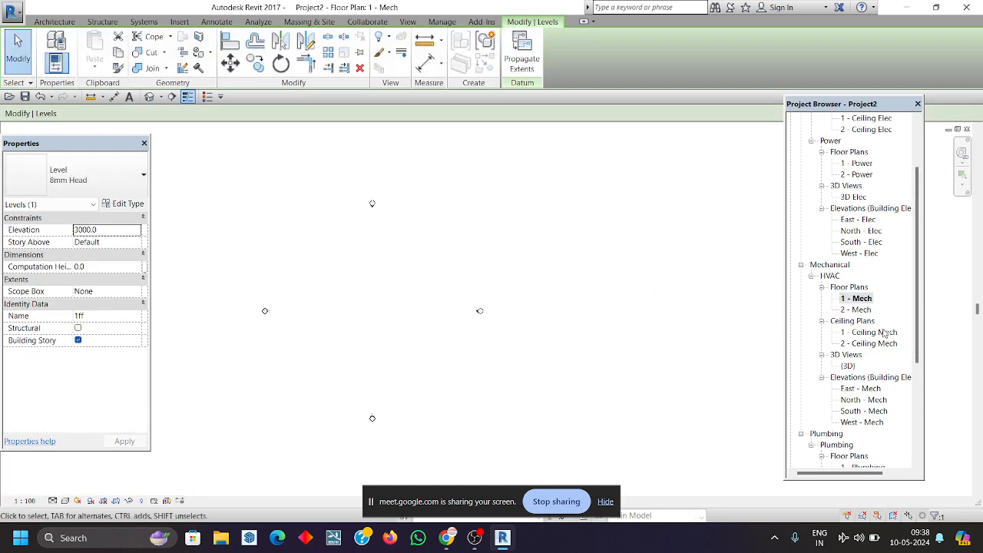
pyautogui.scroll(2, 883, 331)
pyautogui.scroll(1, 881, 322)
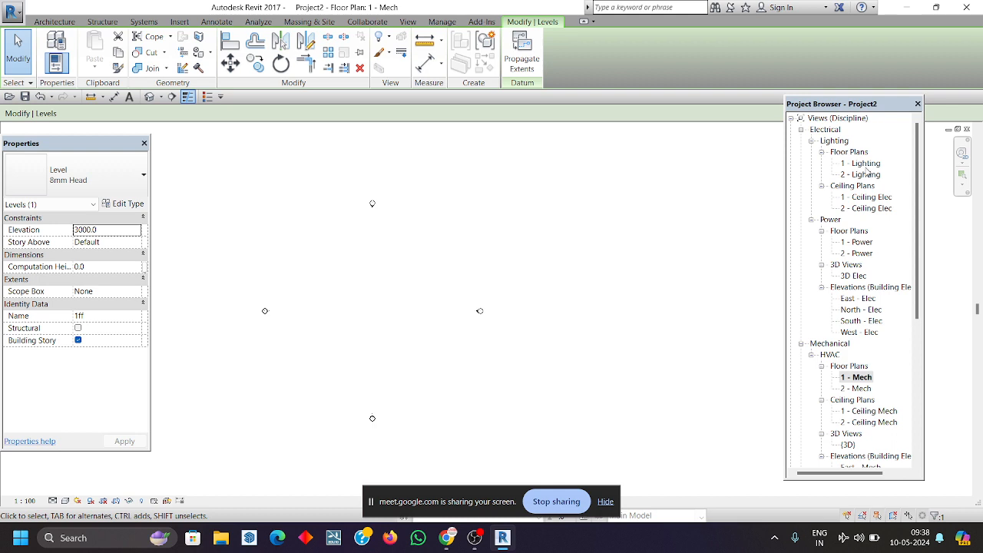
pyautogui.scroll(-1, 836, 227)
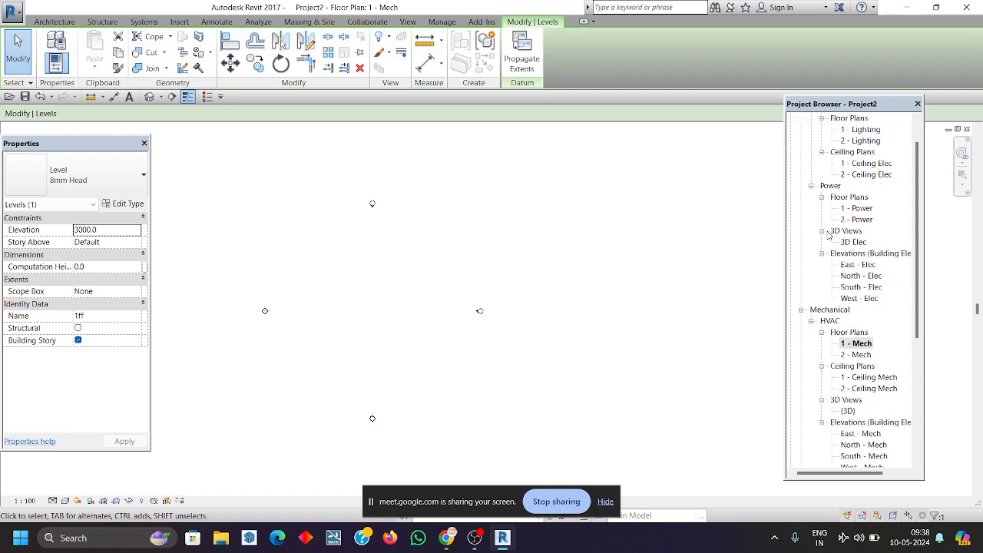
pyautogui.click(853, 344)
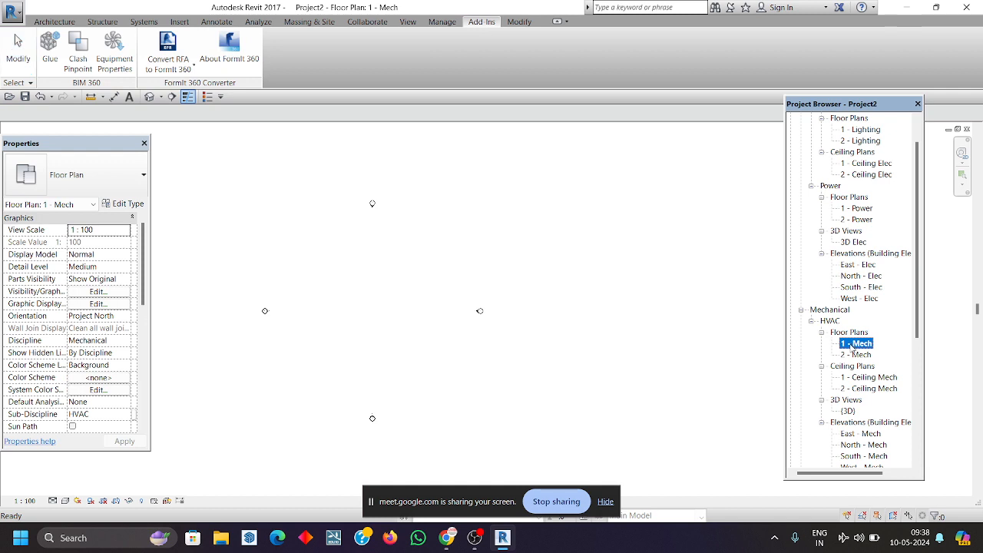
pyautogui.rightClick(851, 347)
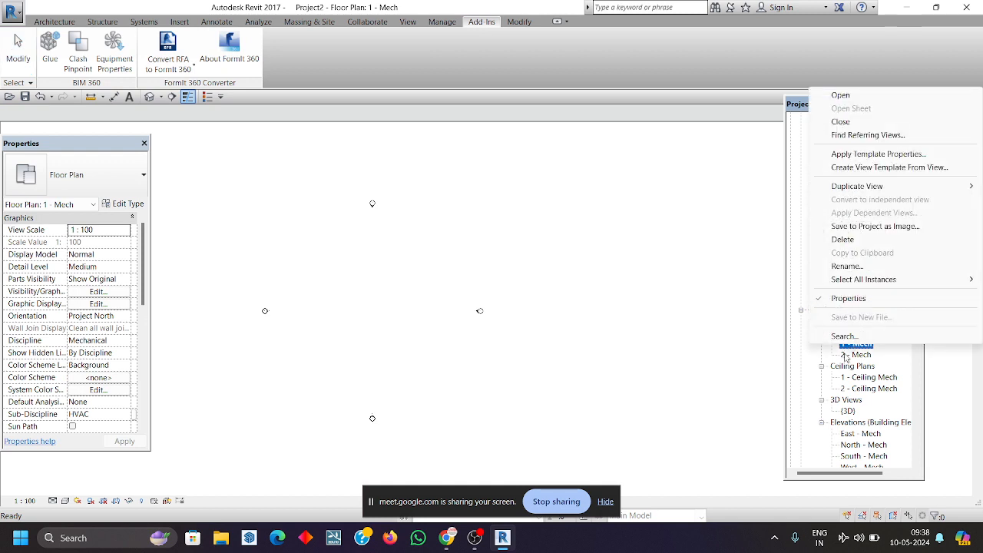
pyautogui.click(774, 310)
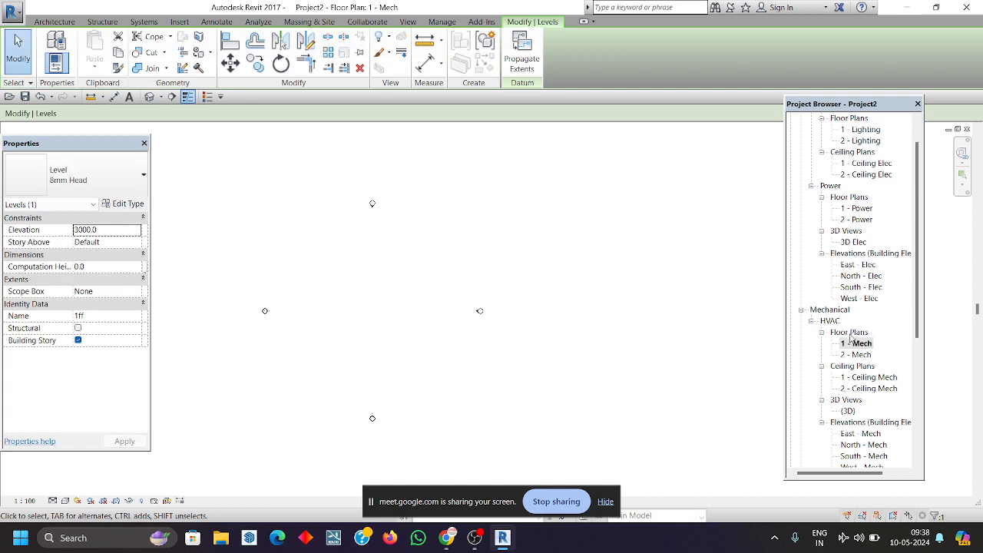
# Rename the HVAC floor plan 1 - Mech as 0gf.
pyautogui.click(854, 344)
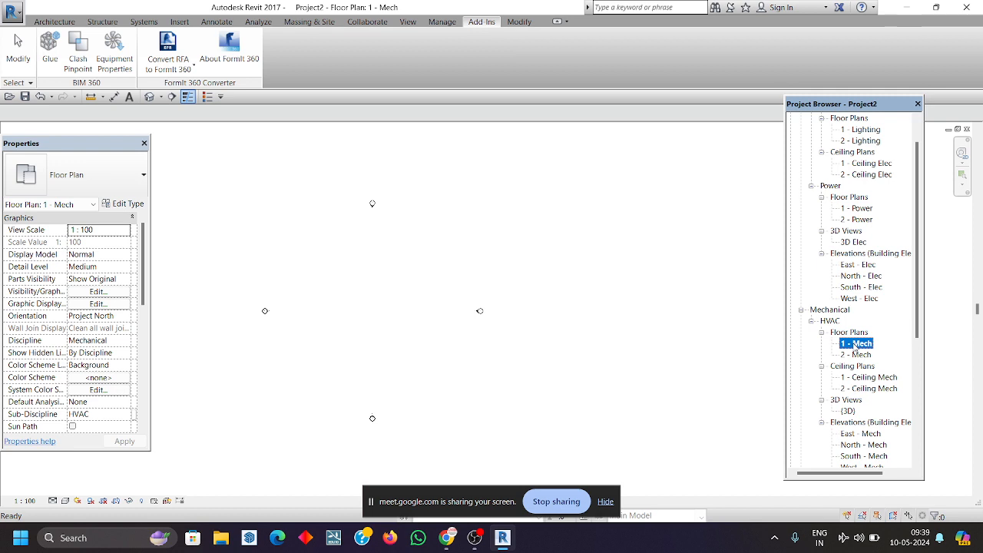
pyautogui.click(855, 344)
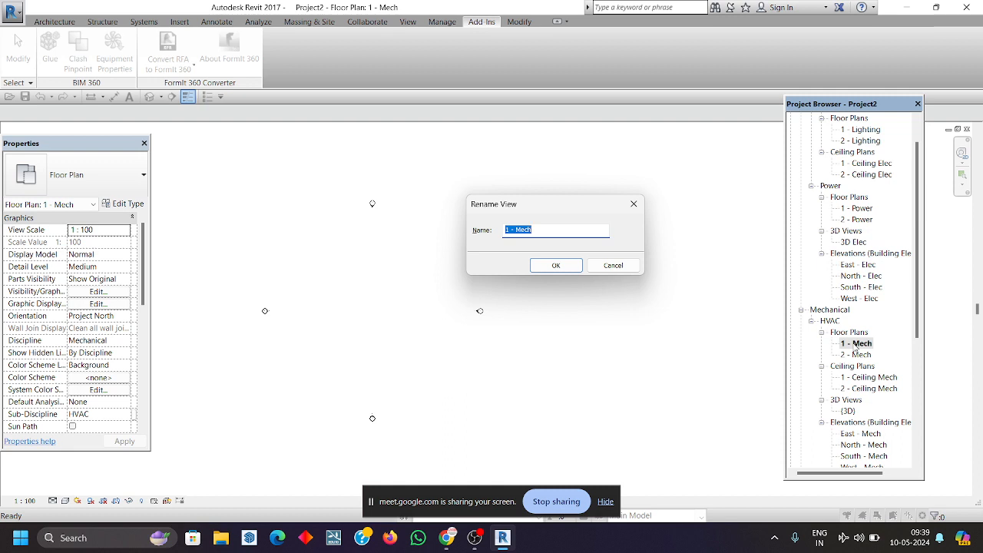
pyautogui.write('0gf')
pyautogui.click(547, 265)
# Rename the HVAC floor plan 2 - Mech as 1ff.
pyautogui.click(861, 355)
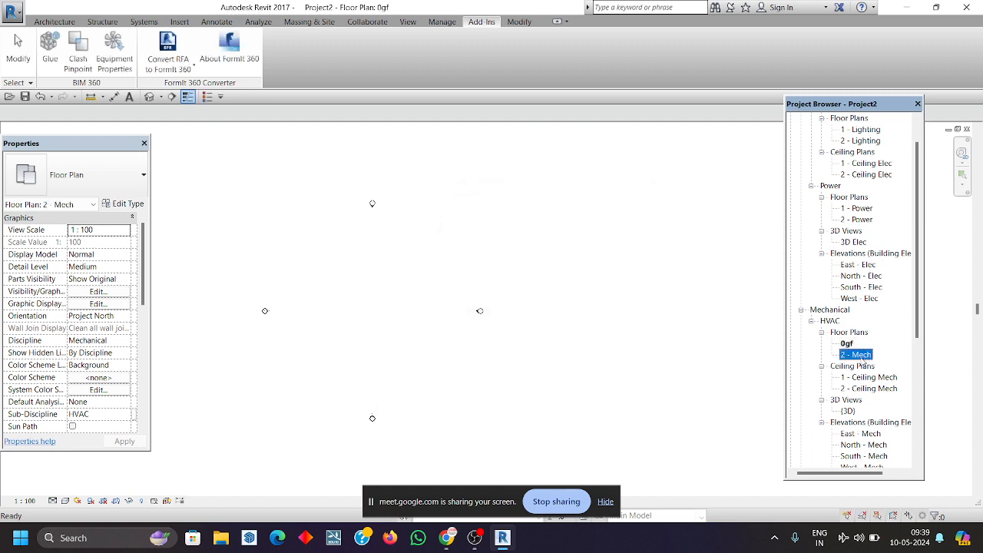
pyautogui.rightClick(861, 357)
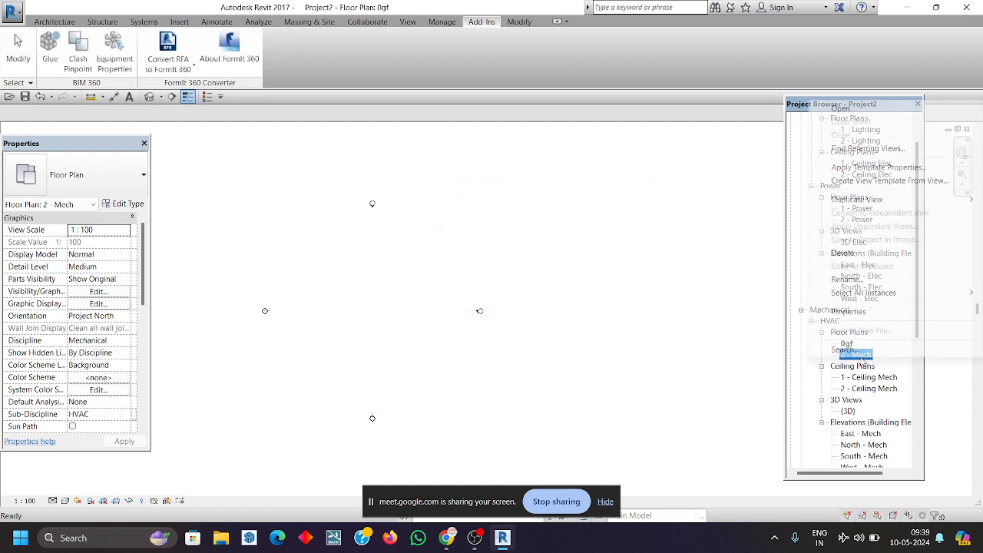
pyautogui.click(873, 281)
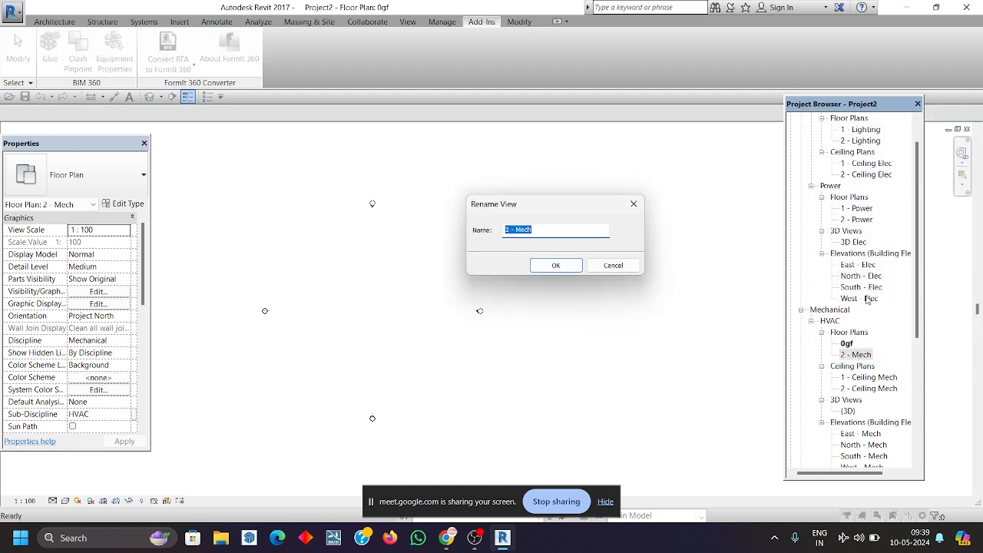
pyautogui.write('1ff')
pyautogui.click(548, 266)
# Rename the HVAC ceiling plan 1 - Ceiling Mech as 0gf.
pyautogui.click(890, 376)
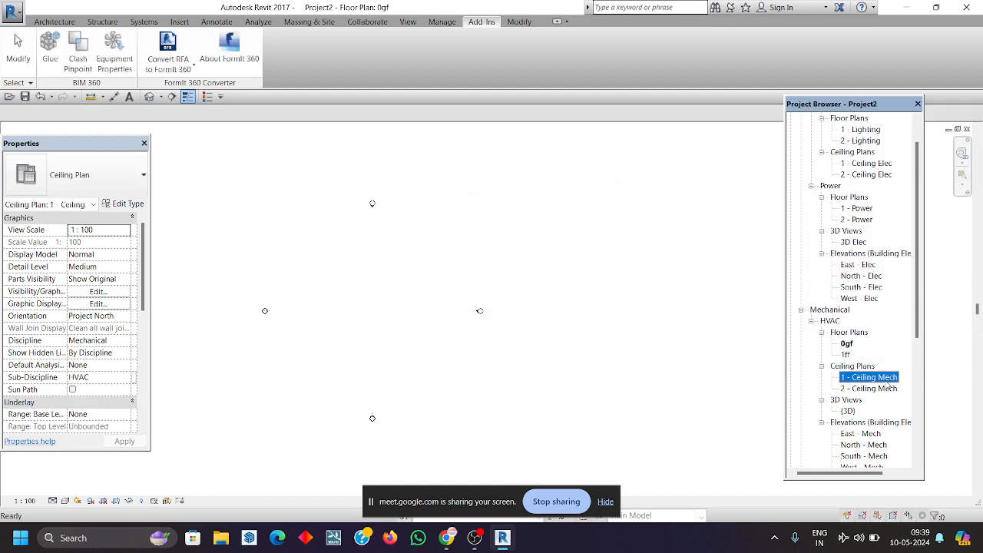
pyautogui.rightClick(891, 377)
pyautogui.click(888, 301)
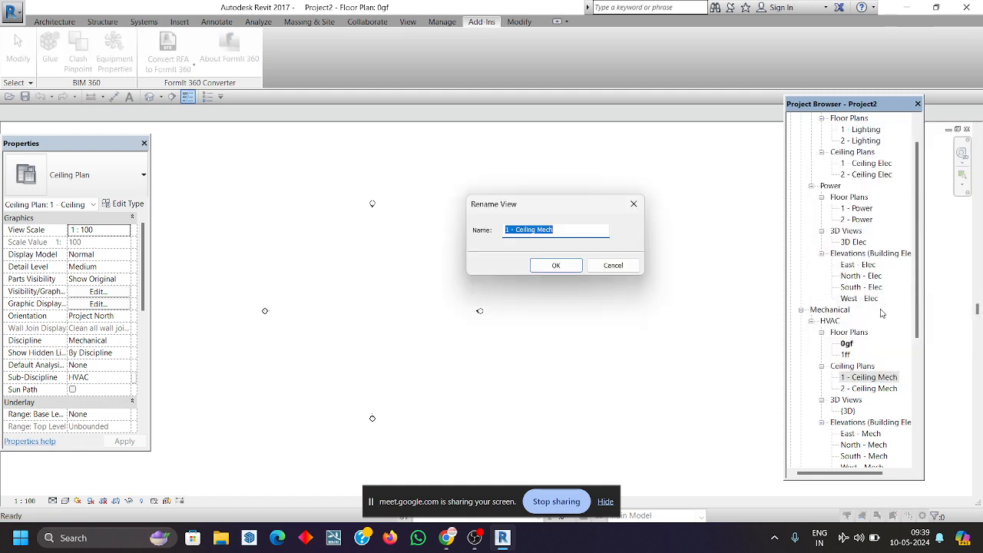
pyautogui.write('0gf')
pyautogui.click(556, 265)
# Rename the HVAC ceiling plan 2 - Ceiling Mech as 1ff.
pyautogui.click(865, 389)
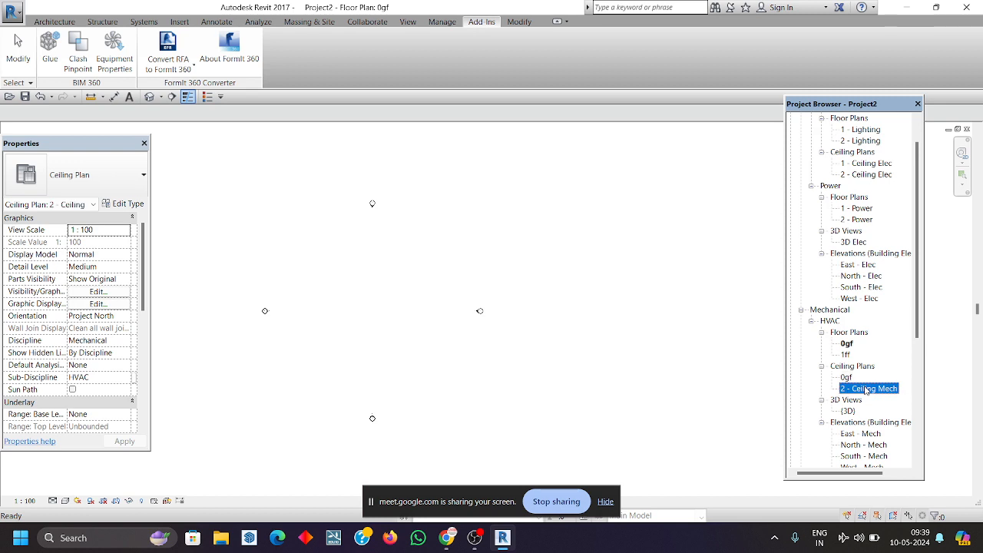
pyautogui.rightClick(866, 389)
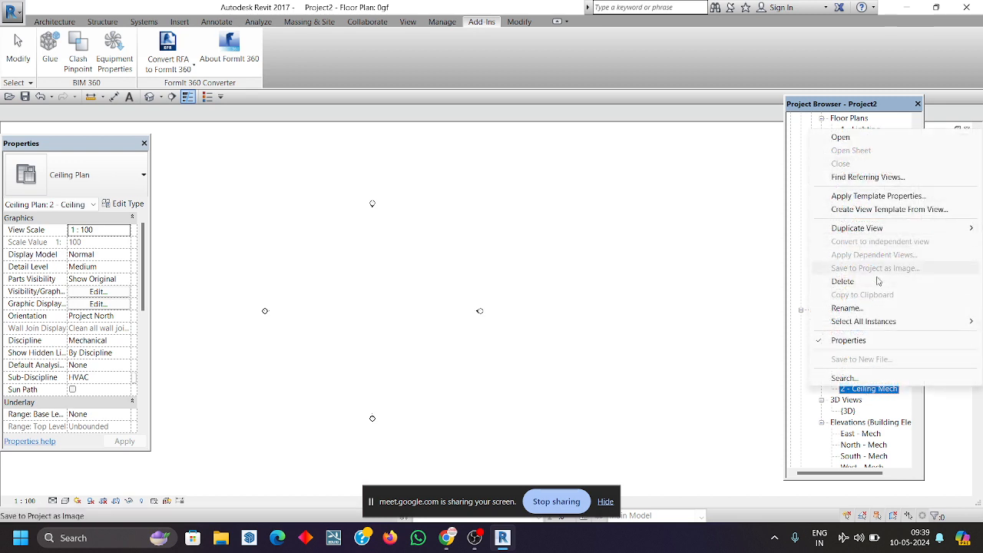
pyautogui.click(881, 308)
pyautogui.write('1')
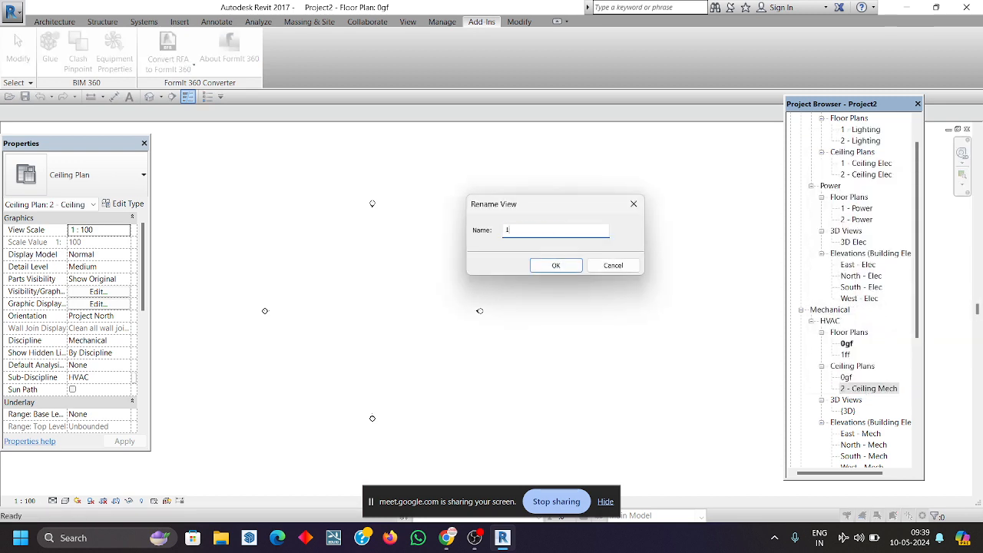
pyautogui.write('ff')
pyautogui.click(556, 265)
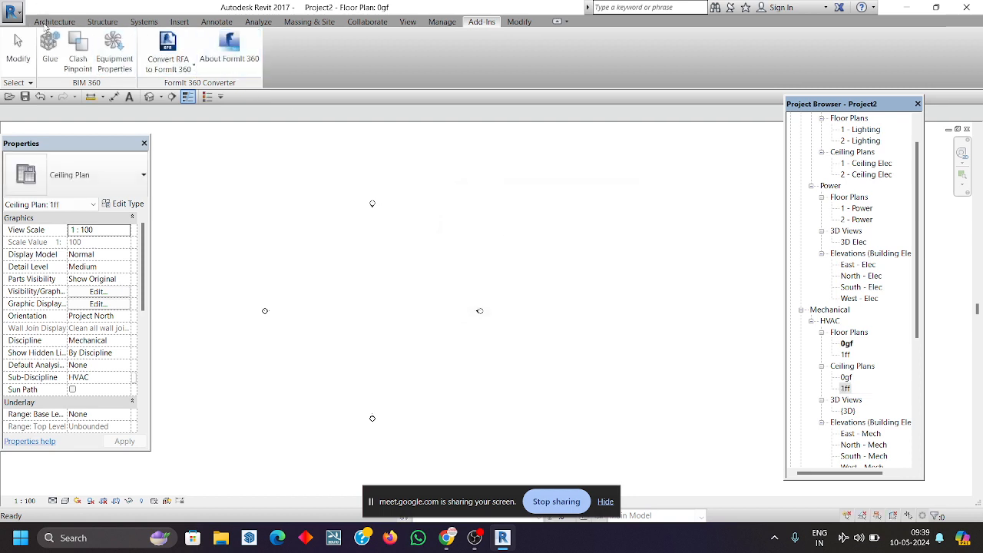
# Cycle the ribbon through its minimized display states and restore the full ribbon.
pyautogui.click(846, 343)
pyautogui.scroll(-2, 411, 315)
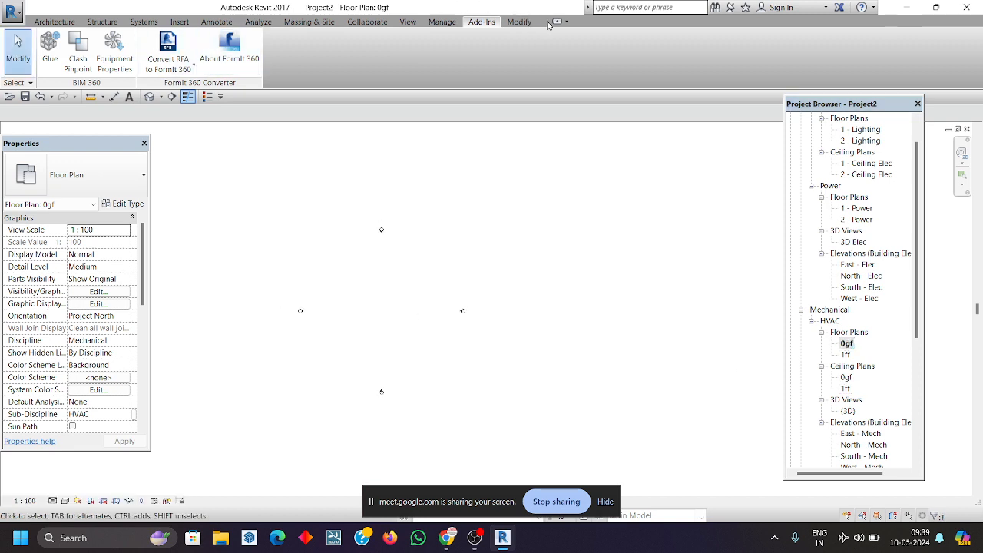
pyautogui.click(556, 24)
pyautogui.click(556, 24)
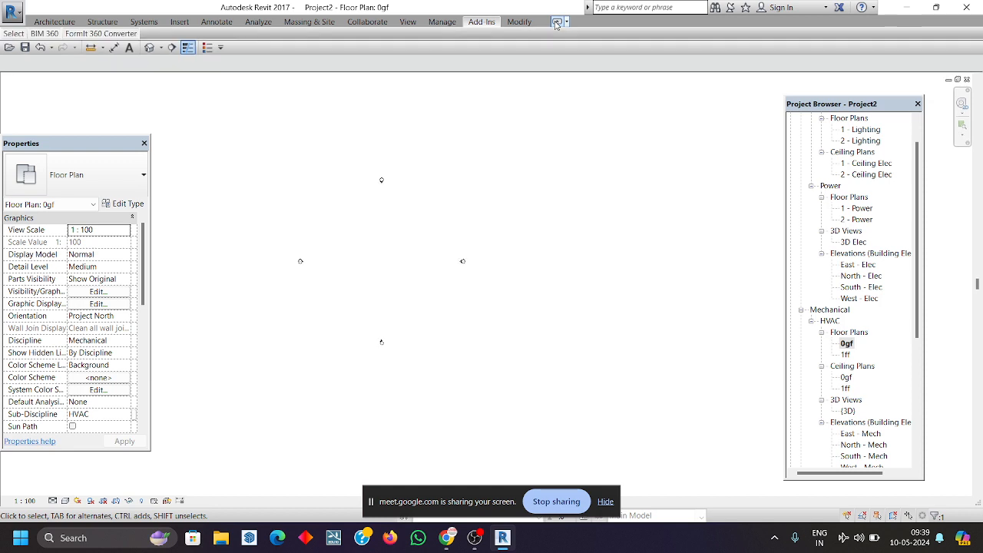
pyautogui.click(556, 23)
pyautogui.click(555, 24)
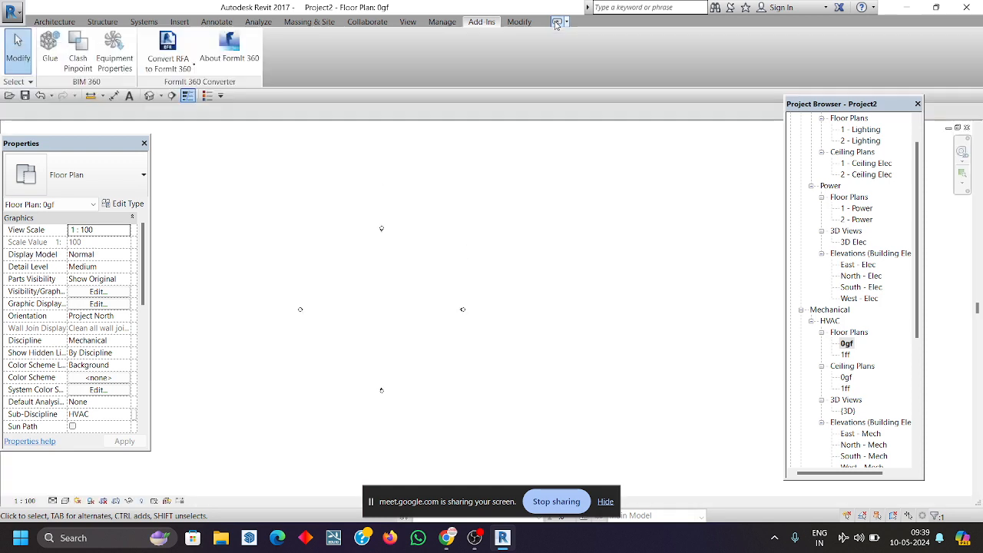
pyautogui.click(555, 24)
pyautogui.click(556, 24)
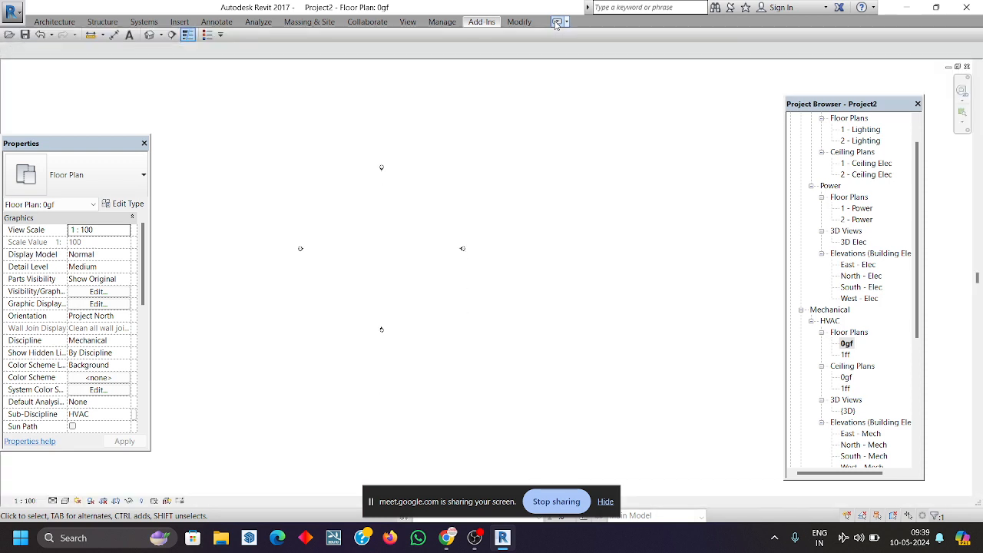
pyautogui.click(556, 24)
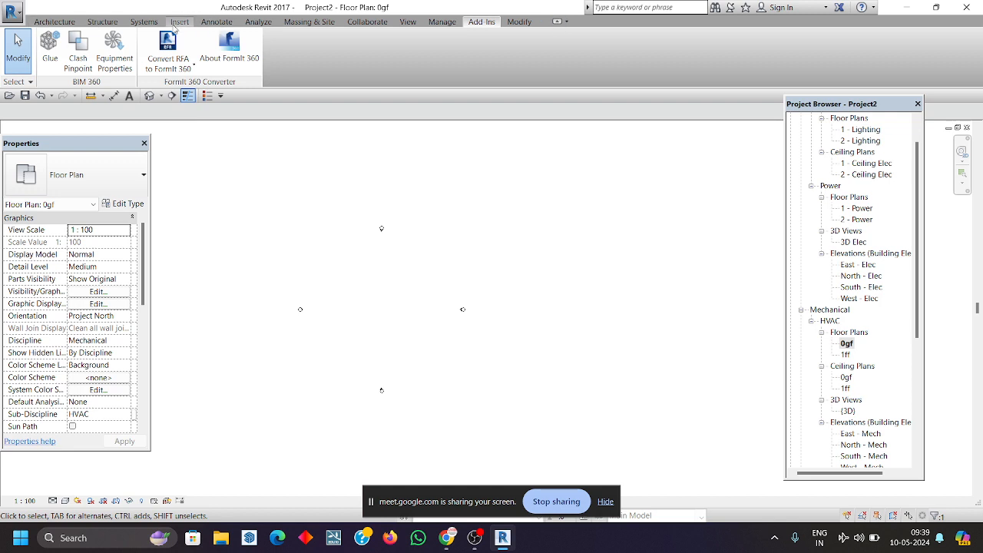
# Check the 1ff floor plan and the East - Mech elevation, and return to the 0gf HVAC floor plan.
pyautogui.click(145, 22)
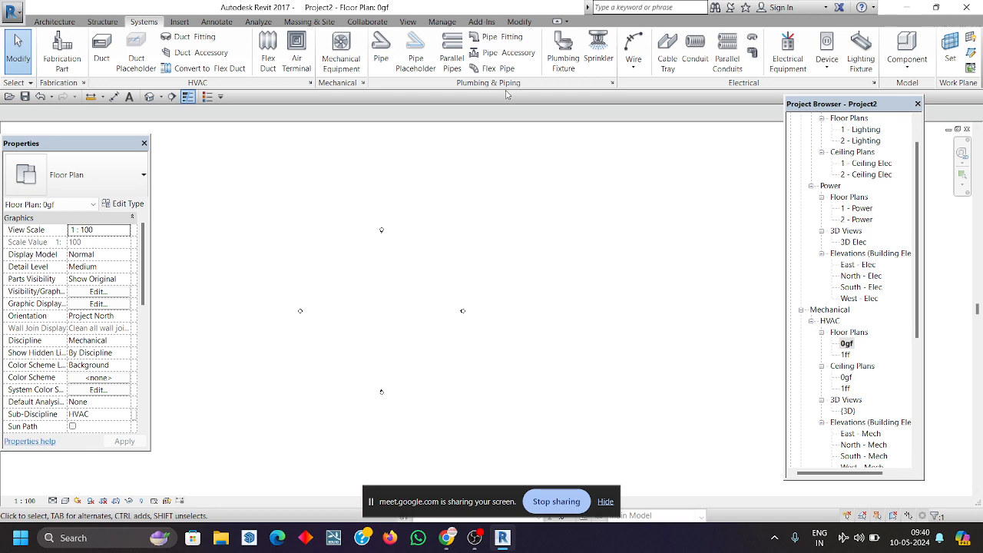
pyautogui.click(178, 21)
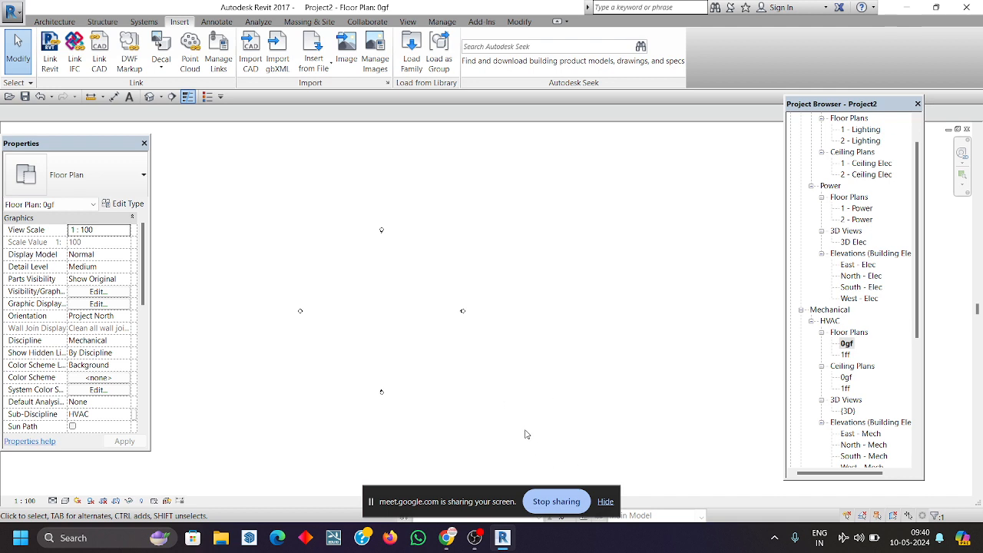
pyautogui.doubleClick(847, 354)
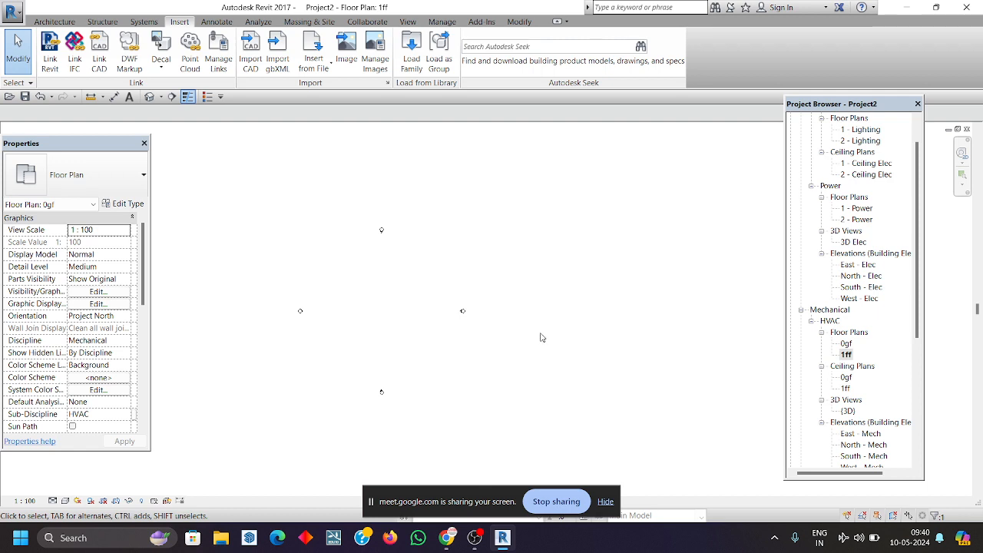
pyautogui.doubleClick(861, 434)
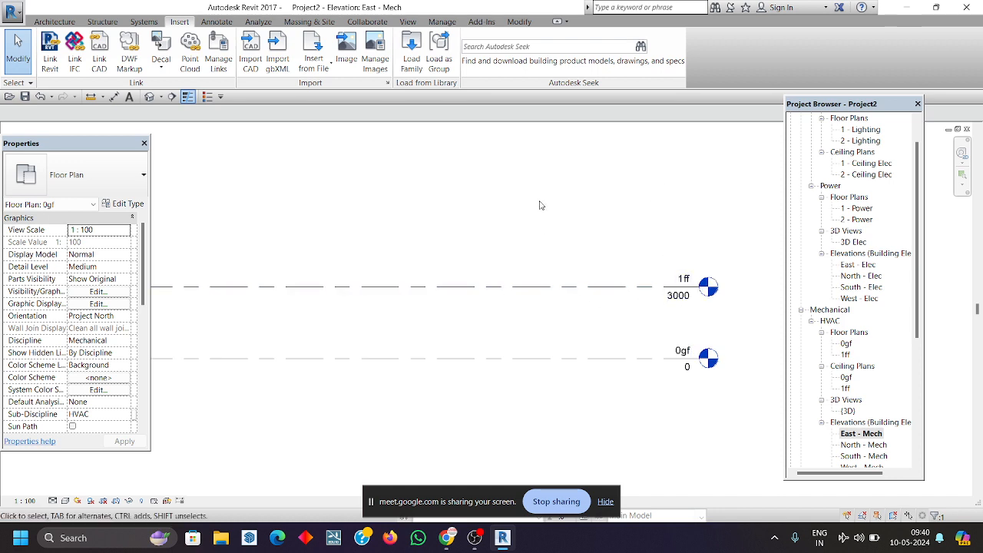
pyautogui.click(847, 343)
pyautogui.doubleClick(846, 343)
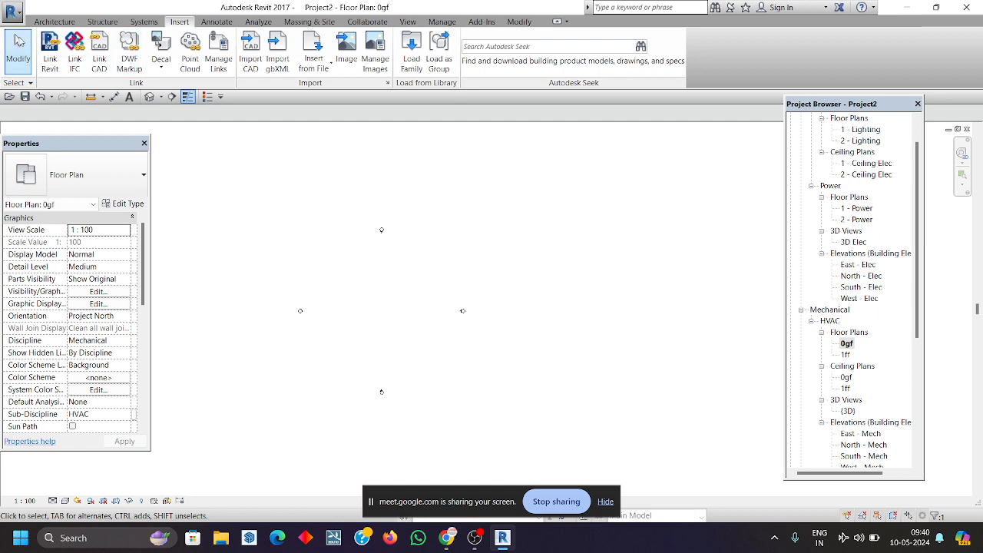
# Link the "Project - Comercial" Revit model from the Downloads folder into the 0gf floor plan.
pyautogui.click(49, 62)
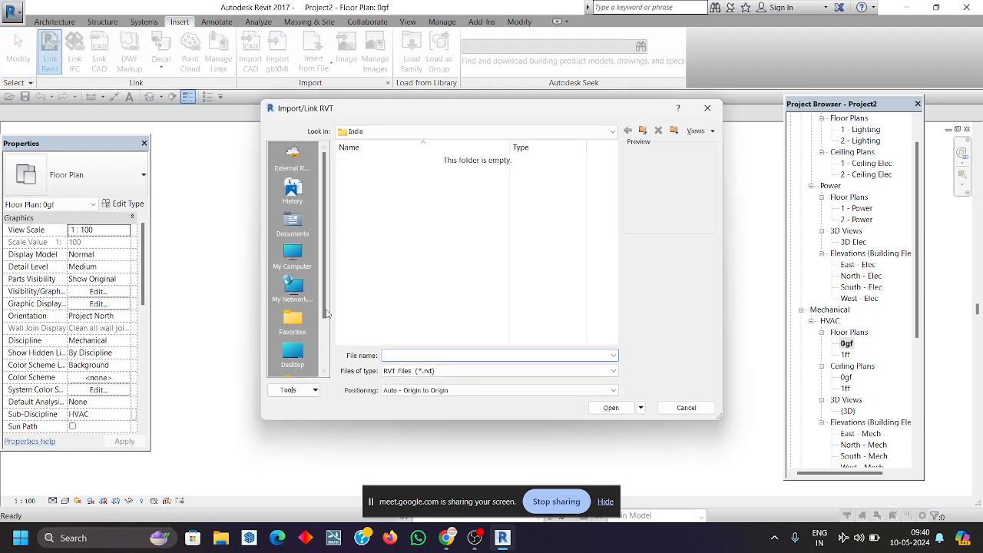
pyautogui.click(303, 355)
pyautogui.scroll(-6, 401, 284)
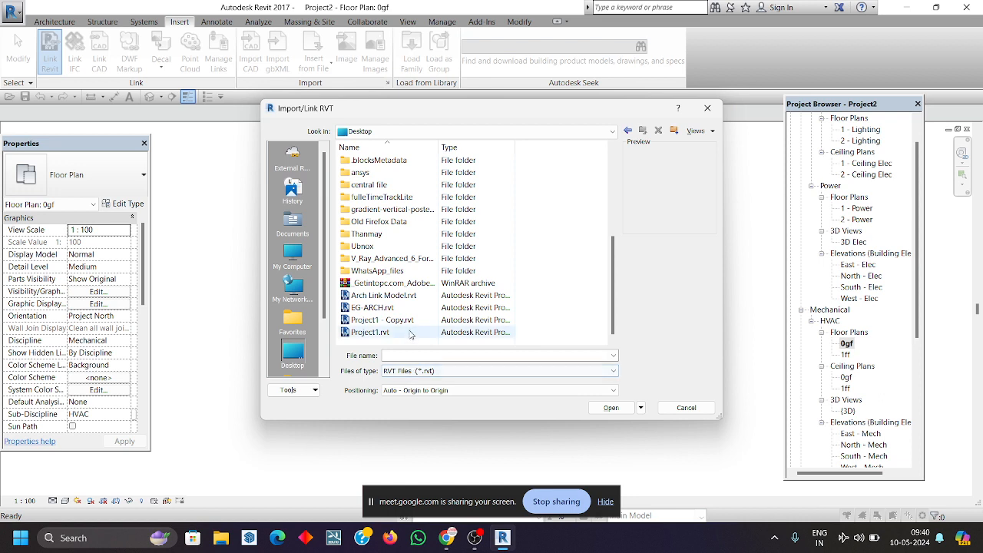
pyautogui.click(293, 255)
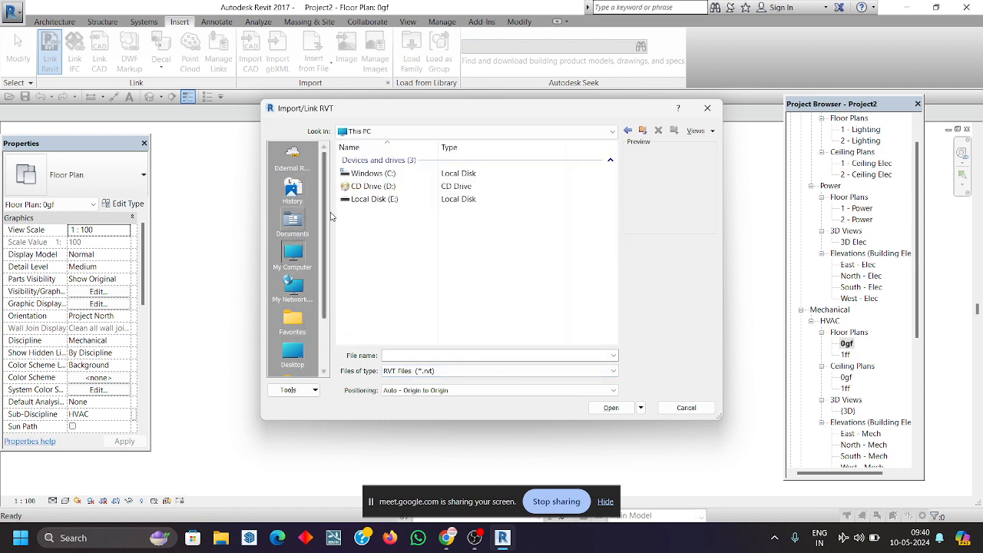
pyautogui.click(291, 350)
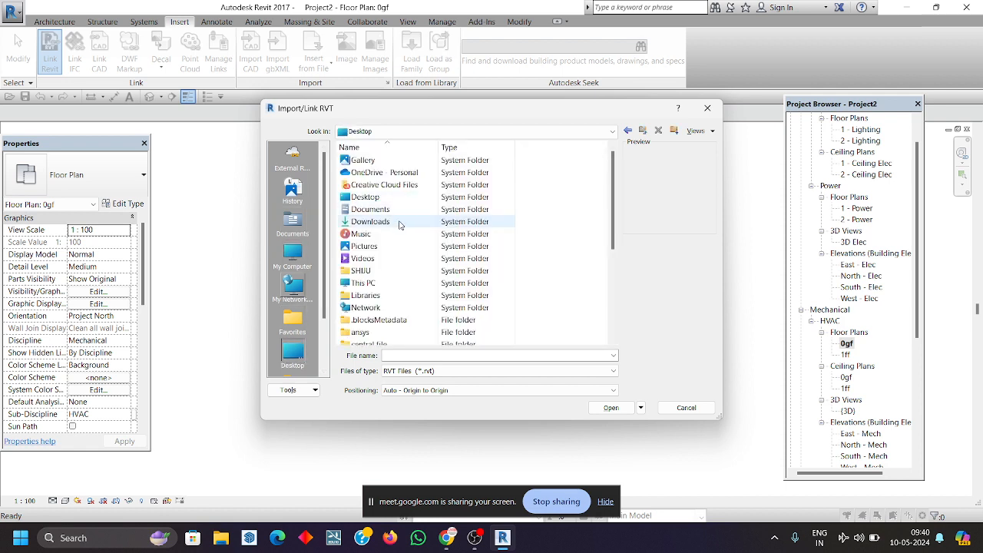
pyautogui.doubleClick(399, 223)
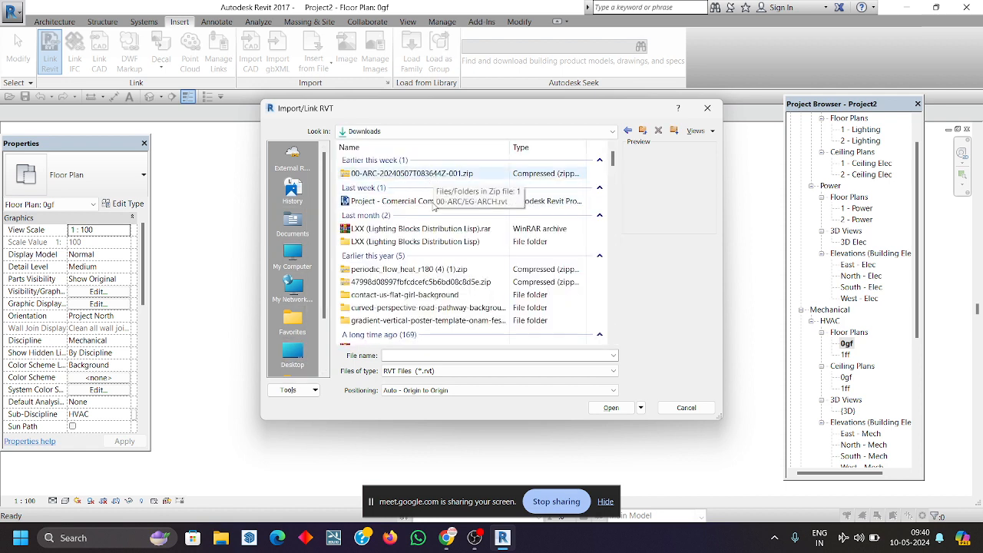
pyautogui.click(437, 202)
pyautogui.click(608, 407)
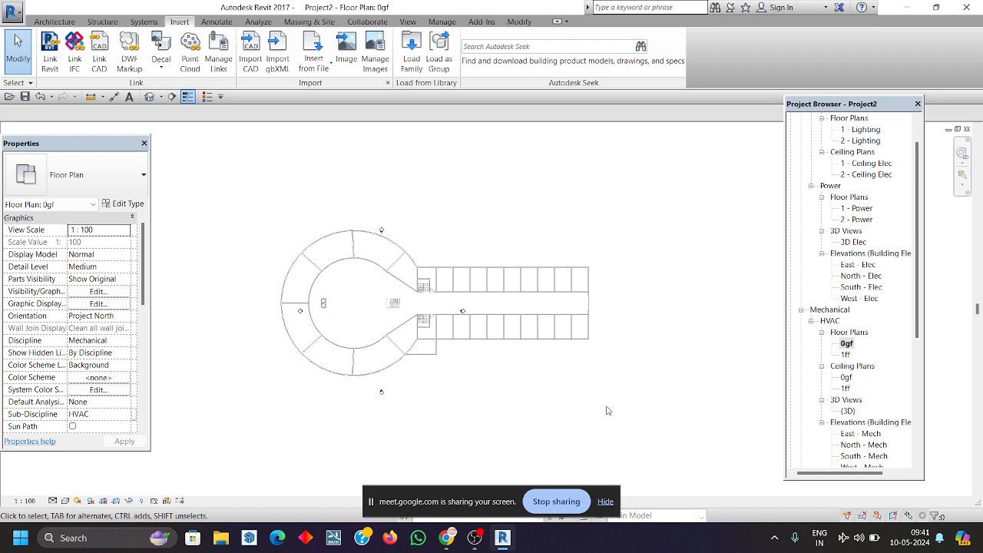
# Open the {3D} view under the HVAC views and inspect the linked building up close.
pyautogui.click(852, 412)
pyautogui.doubleClick(851, 413)
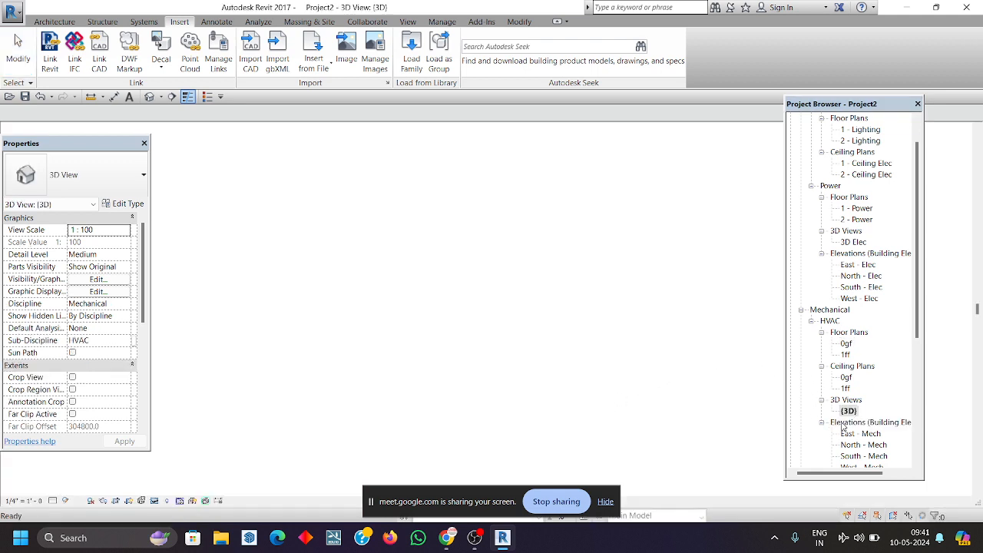
pyautogui.scroll(5, 542, 391)
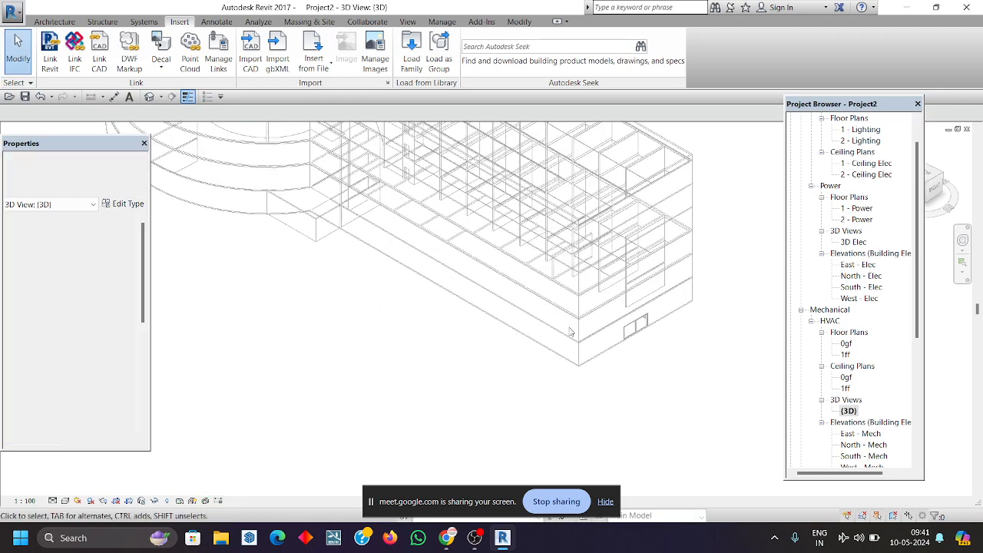
pyautogui.moveTo(542, 391); pyautogui.dragTo(475, 451, button='middle')
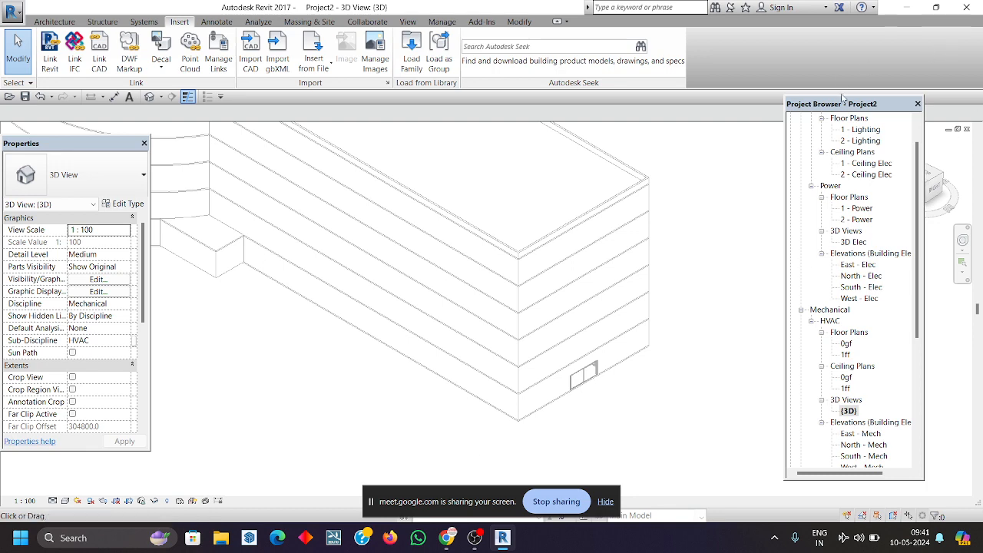
# Move the Project Browser clear of the ViewCube and view the whole linked building in 3D.
pyautogui.moveTo(854, 104); pyautogui.dragTo(855, 274)
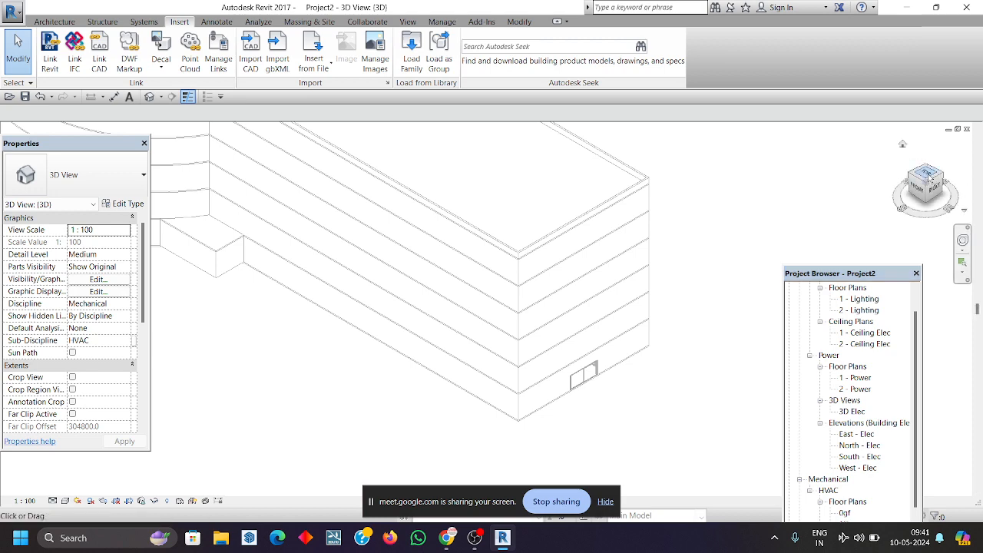
pyautogui.moveTo(922, 175); pyautogui.dragTo(944, 182)
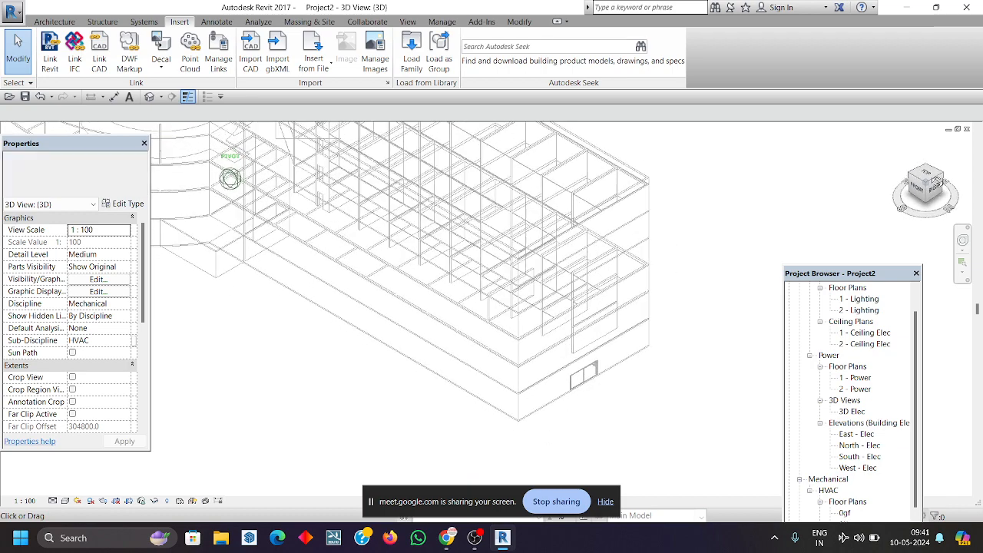
pyautogui.scroll(-3, 634, 372)
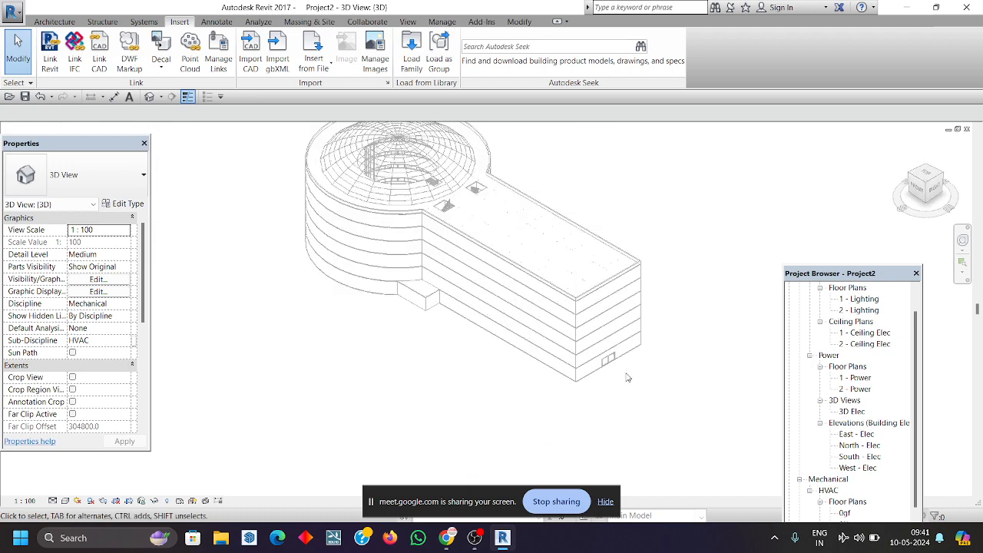
# Reposition the Project Browser and open the 0gf floor plan under Mechanical HVAC.
pyautogui.moveTo(628, 377)
pyautogui.keyDown('shift'); pyautogui.mouseDown(button='middle')
pyautogui.moveTo(687, 325)
pyautogui.moveTo(395, 354)
pyautogui.moveTo(492, 401)
pyautogui.moveTo(669, 315)
pyautogui.moveTo(585, 335)
pyautogui.mouseUp(button='middle'); pyautogui.keyUp('shift')
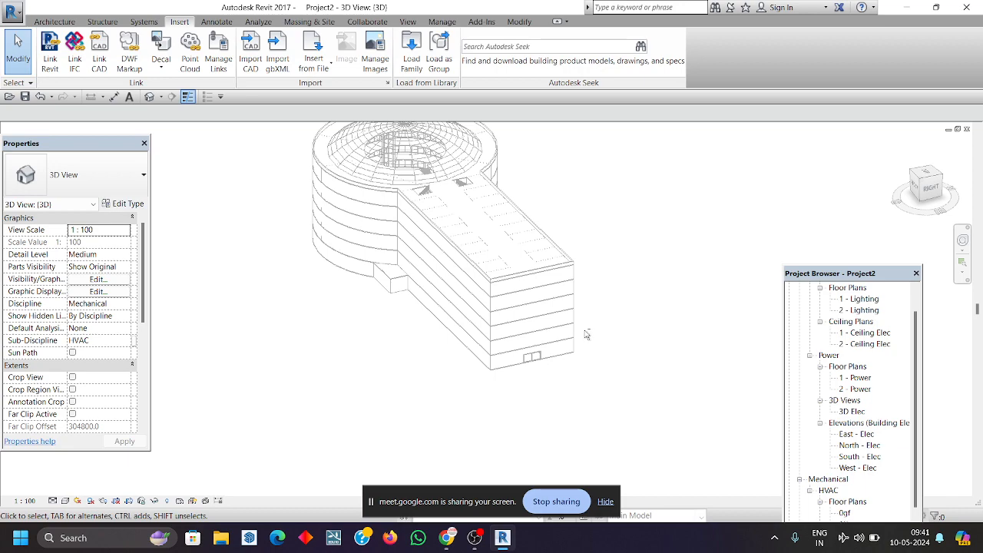
pyautogui.keyDown('shift'); pyautogui.moveTo(587, 335); pyautogui.dragTo(711, 287, button='middle'); pyautogui.keyUp('shift')
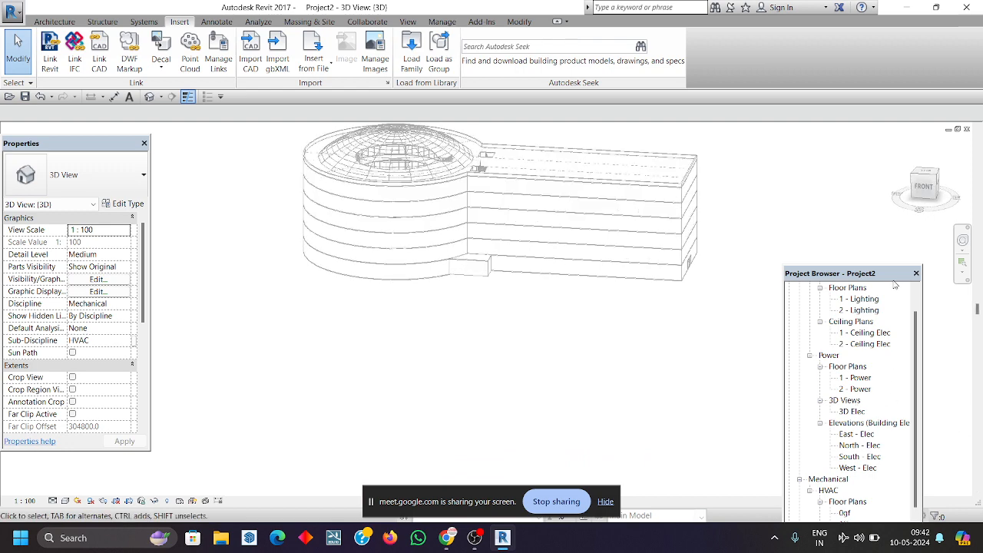
pyautogui.click(868, 285)
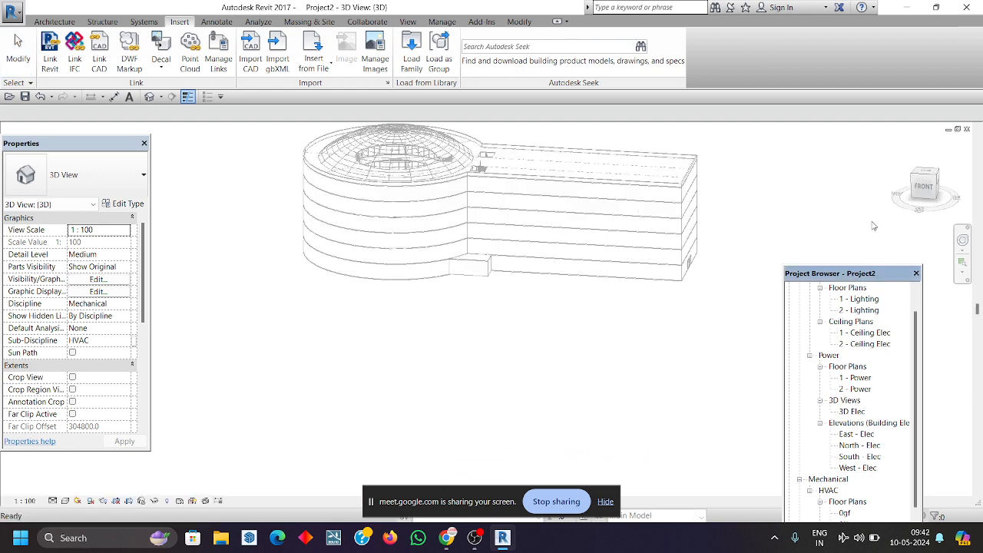
pyautogui.moveTo(886, 277); pyautogui.dragTo(892, 146)
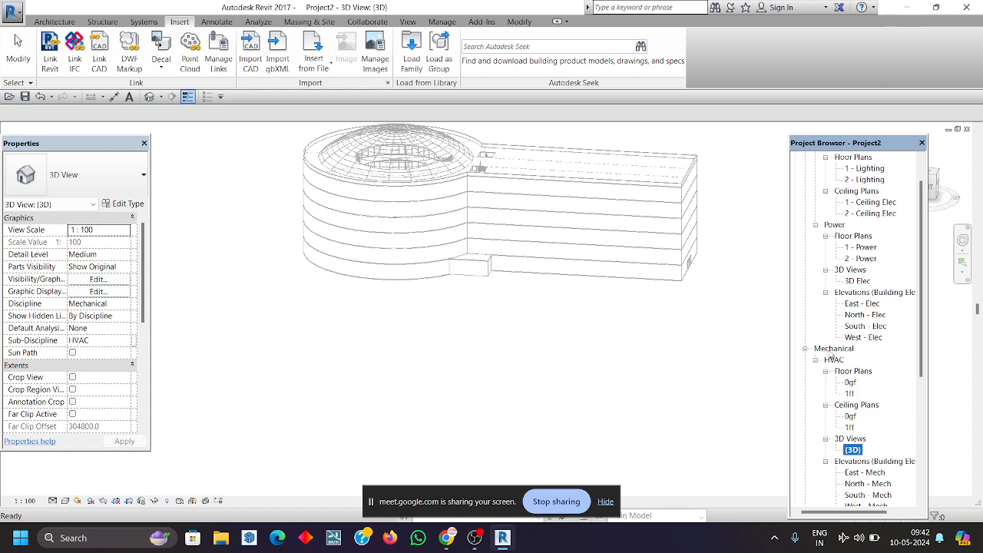
pyautogui.doubleClick(850, 381)
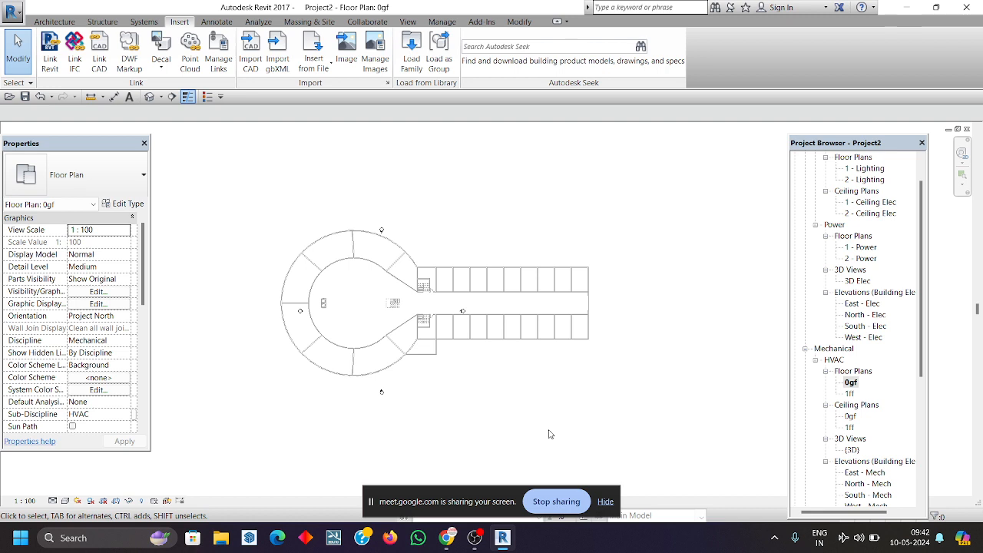
# Open the East - Mech elevation and examine the level names and heights from ground floor to parapet.
pyautogui.doubleClick(858, 473)
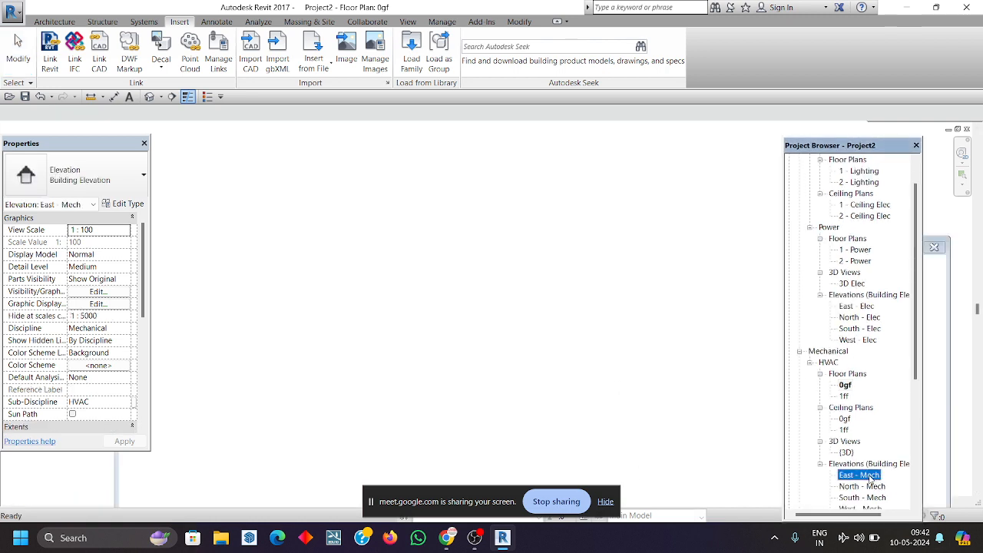
pyautogui.scroll(-5, 614, 395)
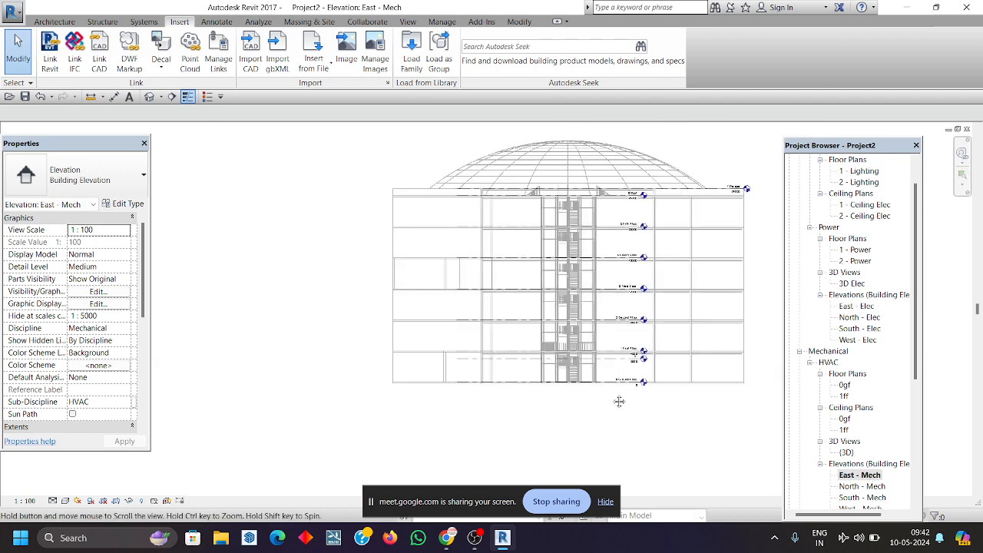
pyautogui.scroll(2, 448, 397)
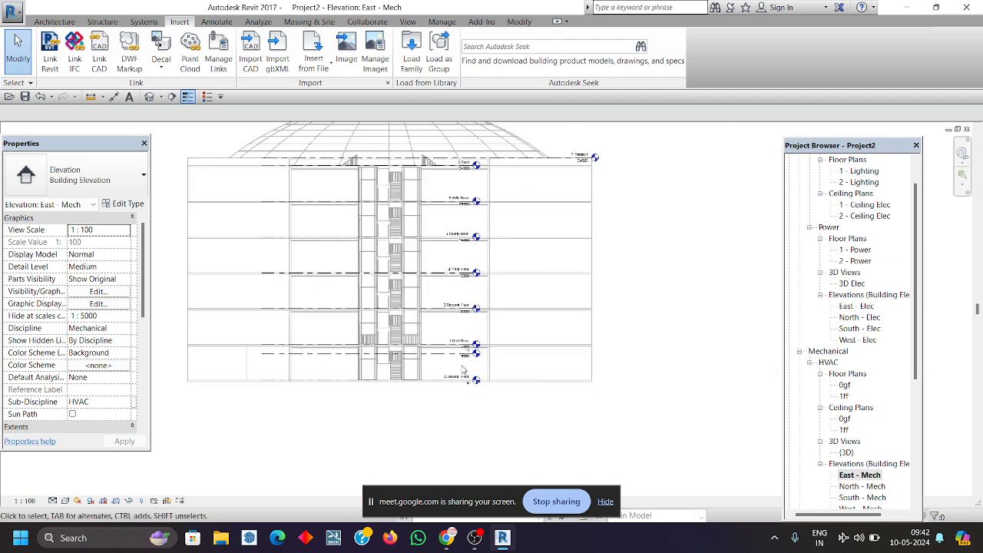
pyautogui.scroll(-1, 466, 383)
pyautogui.moveTo(467, 383); pyautogui.dragTo(476, 460, button='middle')
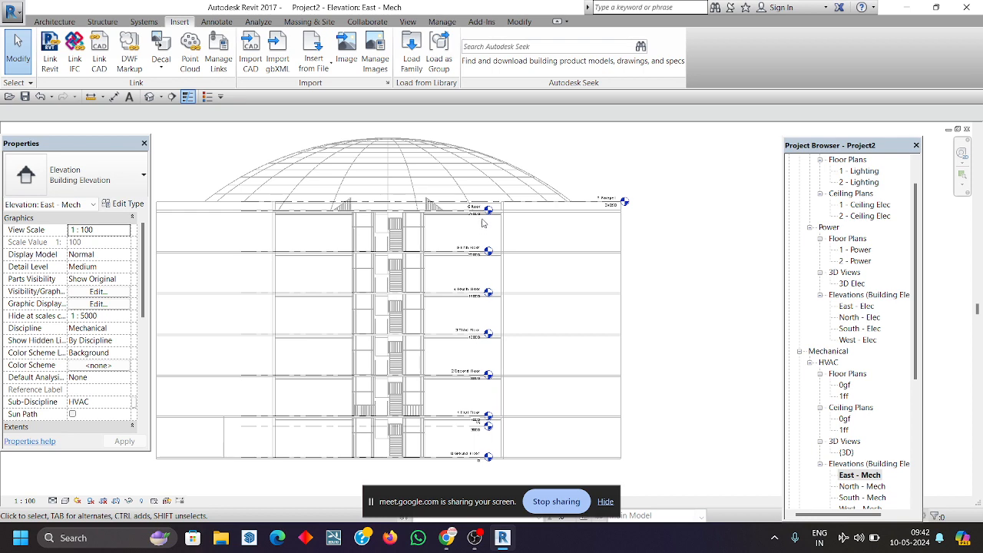
pyautogui.scroll(2, 481, 223)
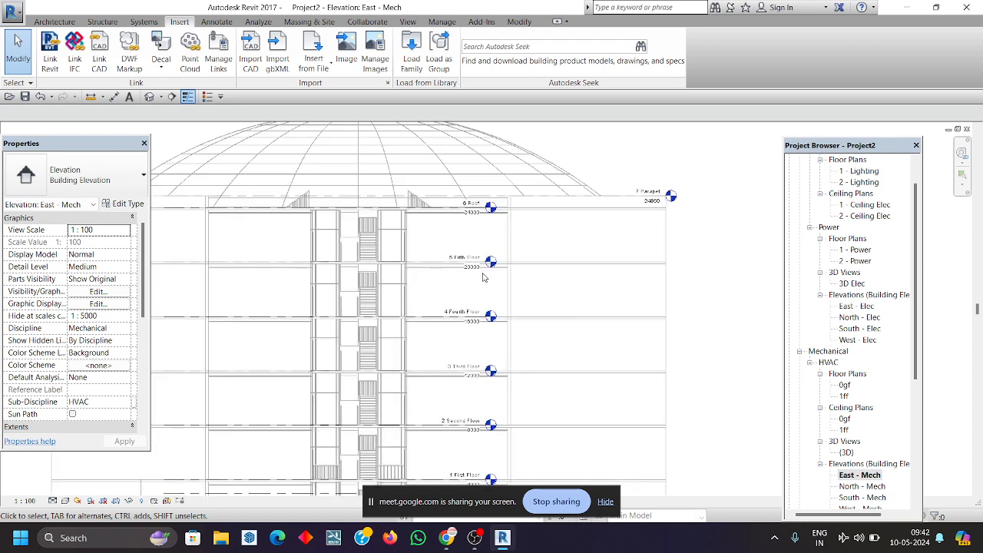
pyautogui.moveTo(486, 276); pyautogui.dragTo(503, 234, button='middle')
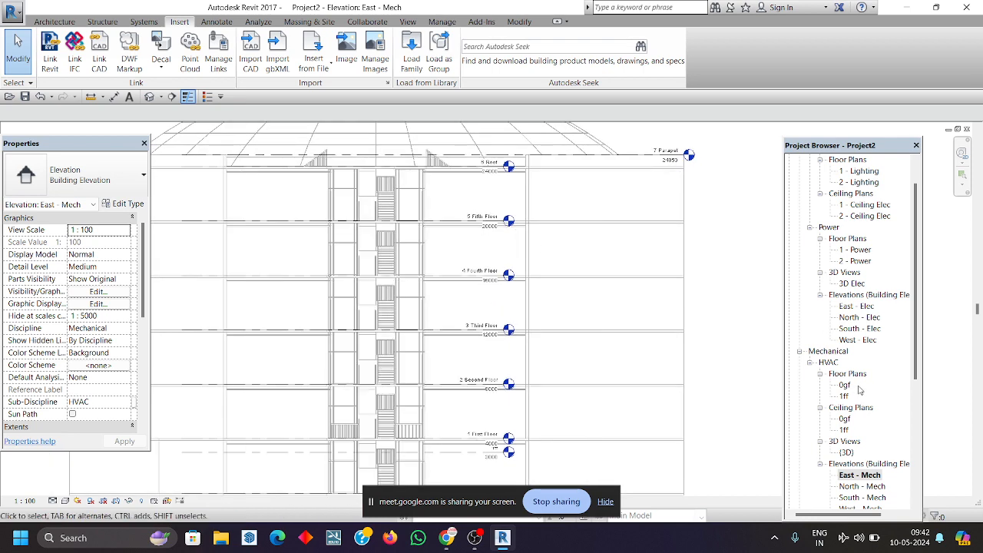
pyautogui.moveTo(758, 400); pyautogui.dragTo(771, 316, button='middle')
# Set the elevation of level 1ff to 400 in the East - Mech elevation.
pyautogui.scroll(2, 494, 389)
pyautogui.doubleClick(518, 380)
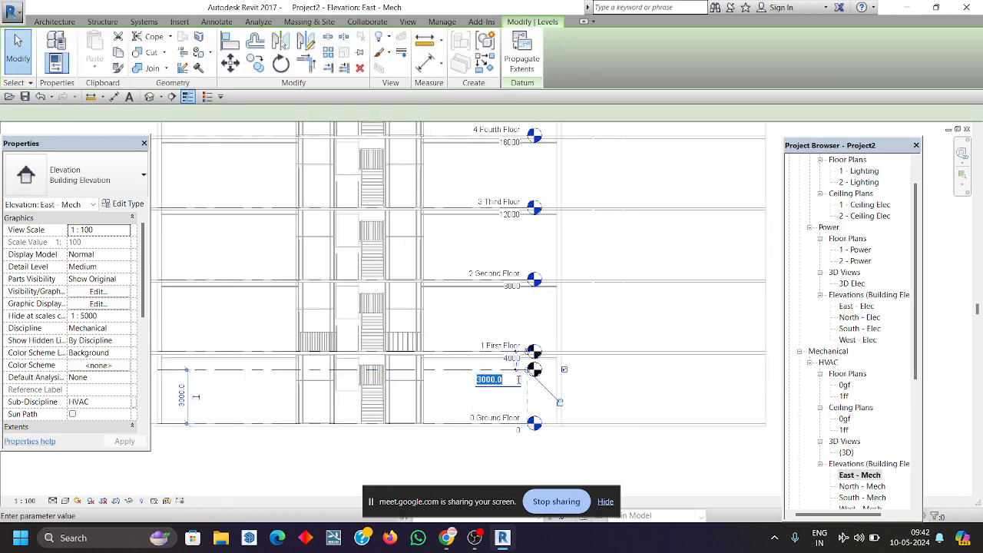
pyautogui.write('400')
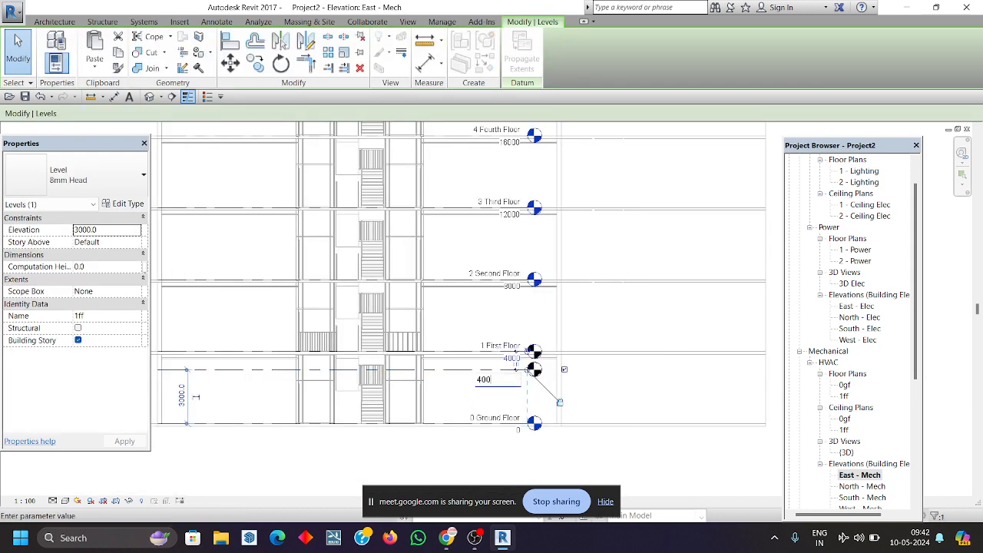
pyautogui.press('Return')
# Correct the elevation of level 1ff to 4000 so it aligns with the linked model's First Floor level.
pyautogui.doubleClick(513, 422)
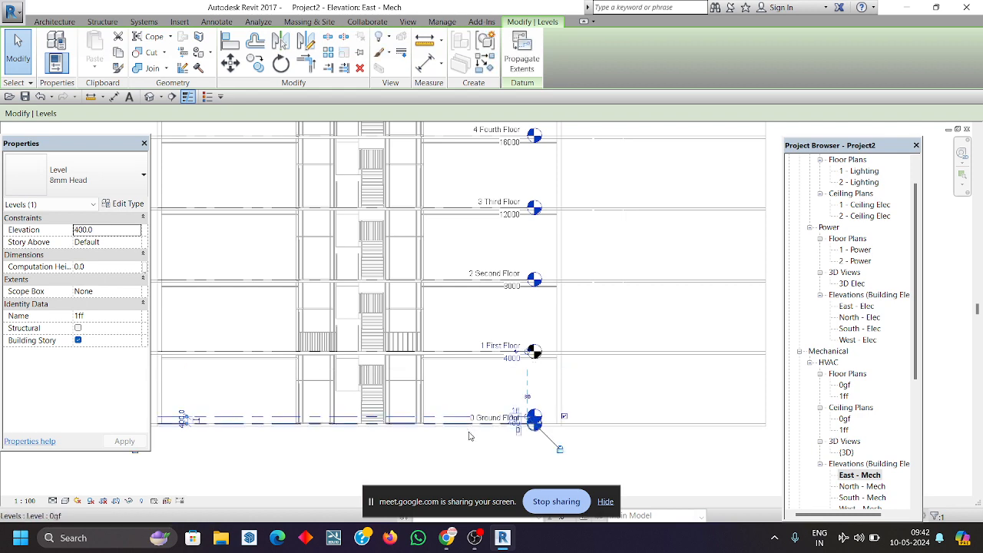
pyautogui.scroll(3, 513, 422)
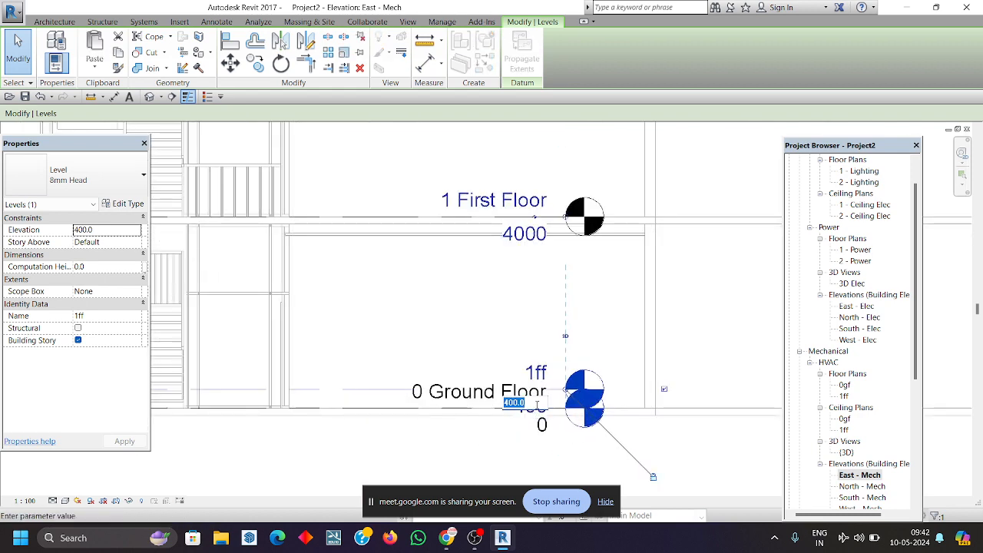
pyautogui.click(537, 405)
pyautogui.press('BackSpace')
pyautogui.press('BackSpace')
pyautogui.press('BackSpace')
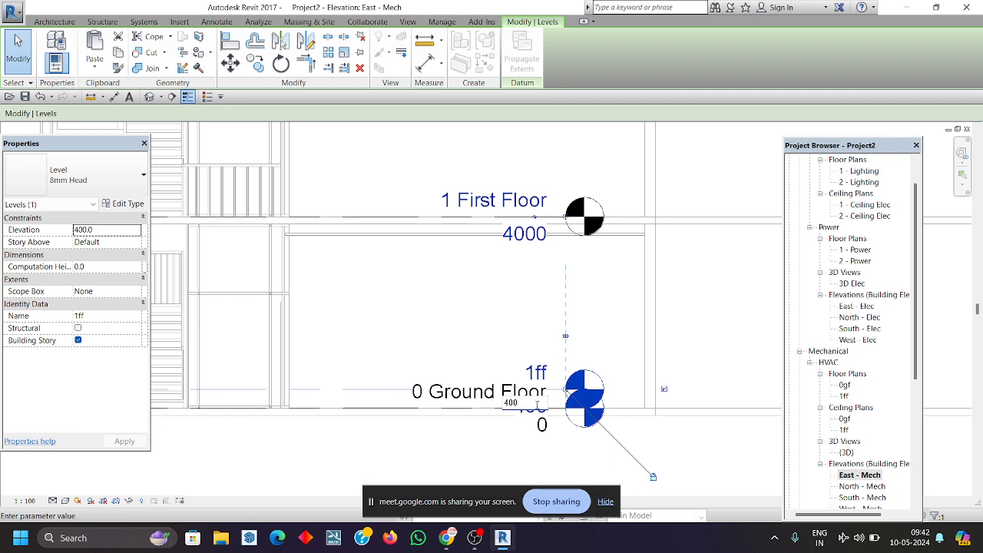
pyautogui.write('00')
pyautogui.press('Return')
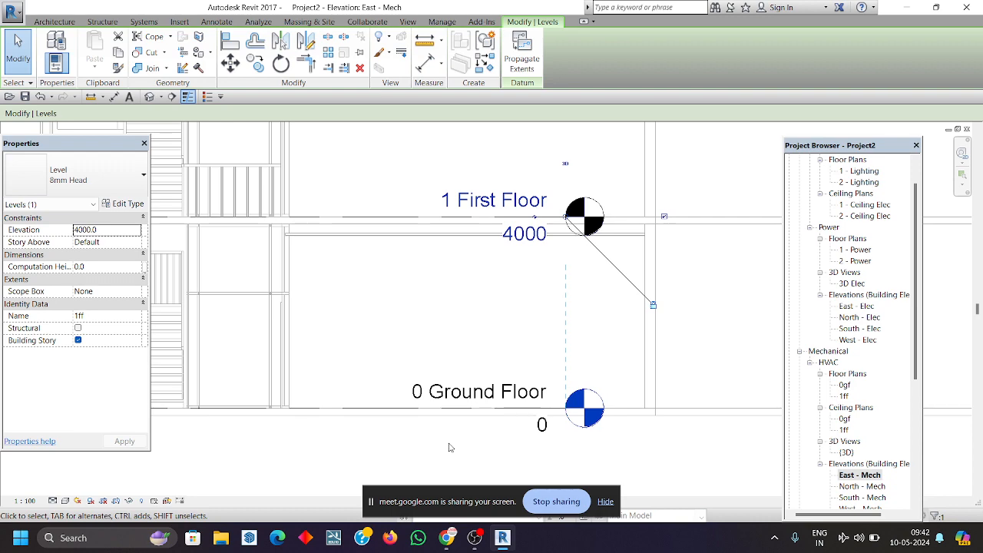
pyautogui.scroll(-2, 455, 442)
pyautogui.press('Escape')
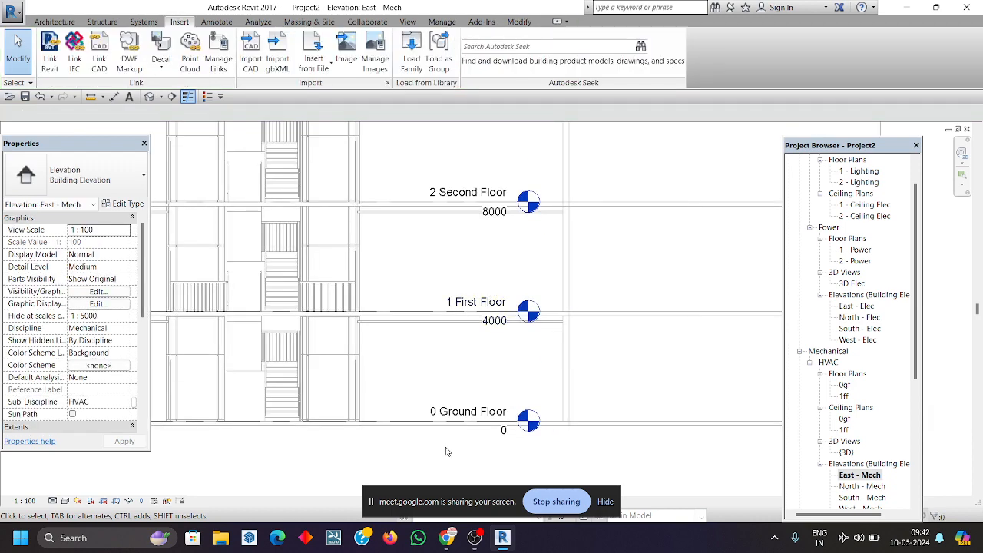
# Extend the aligned 0gf and 1ff level lines beyond the building's edge, clear of the linked model's level heads.
pyautogui.scroll(-2, 446, 452)
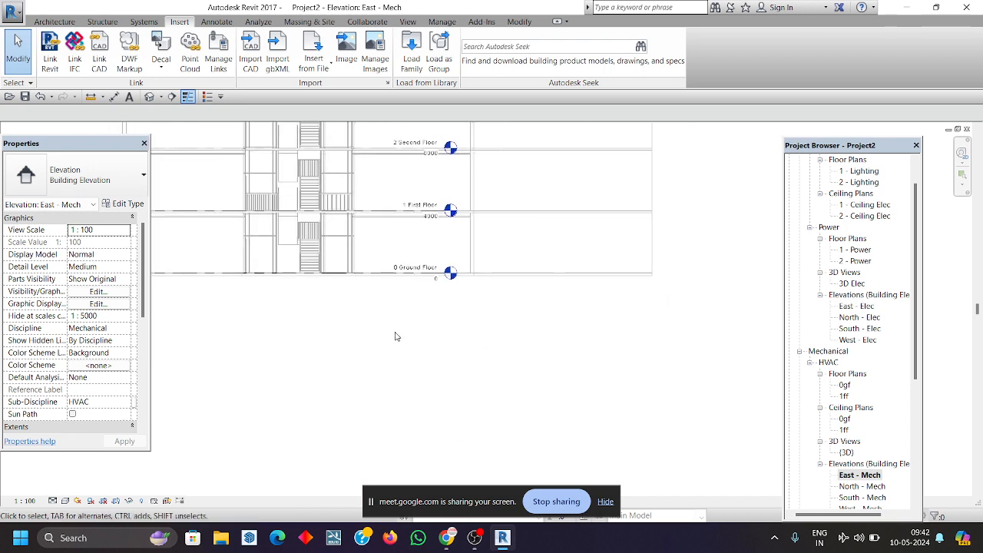
pyautogui.click(422, 276)
pyautogui.scroll(5, 430, 293)
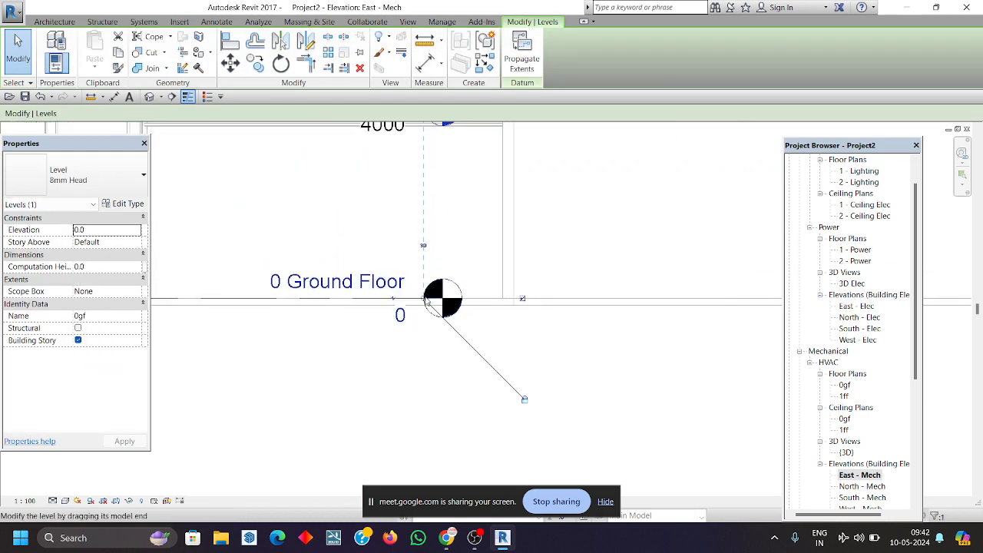
pyautogui.moveTo(426, 301); pyautogui.dragTo(676, 299)
pyautogui.scroll(-5, 537, 330)
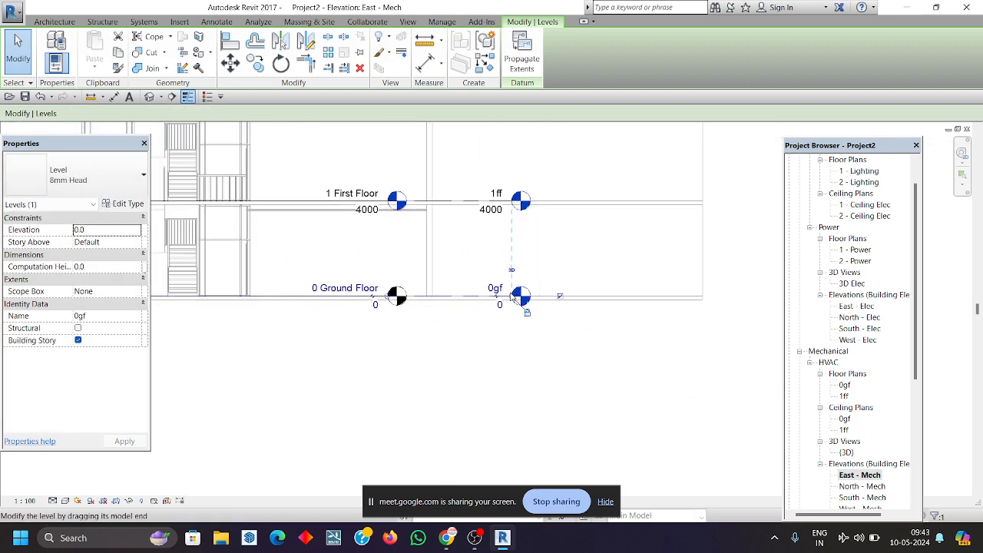
pyautogui.moveTo(513, 297); pyautogui.dragTo(761, 297)
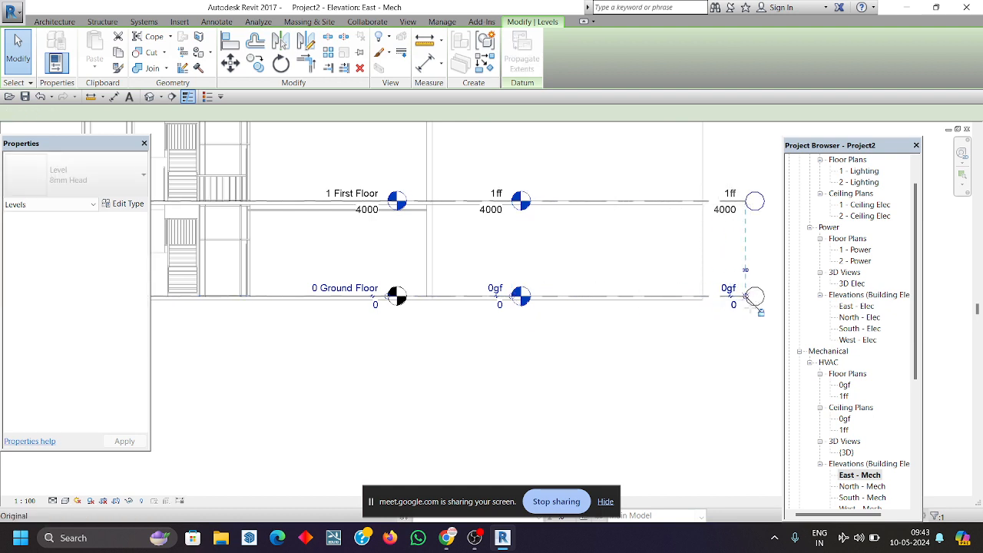
pyautogui.click(730, 340)
pyautogui.scroll(-2, 679, 373)
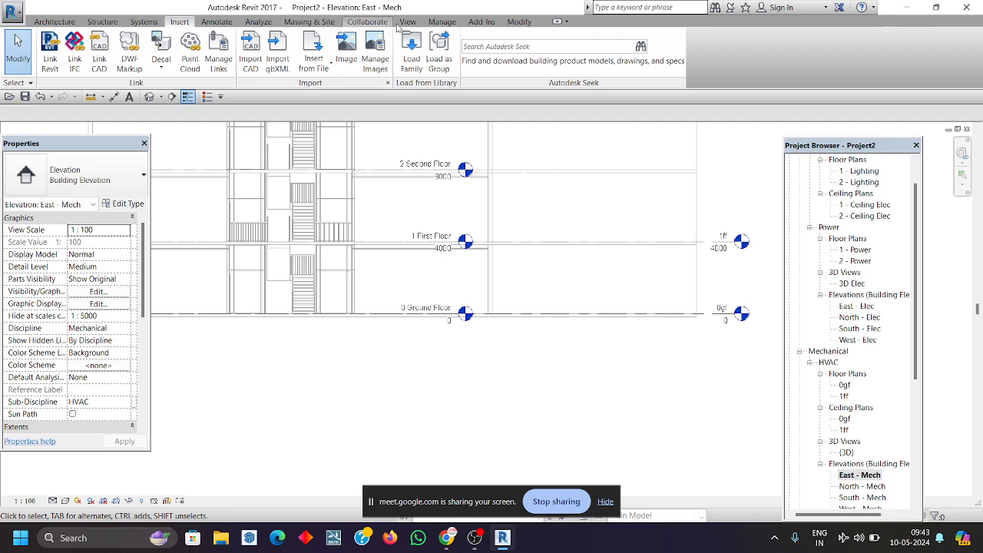
# Open the Length format in Project Units and choose Millimeters as the unit.
pyautogui.click(434, 23)
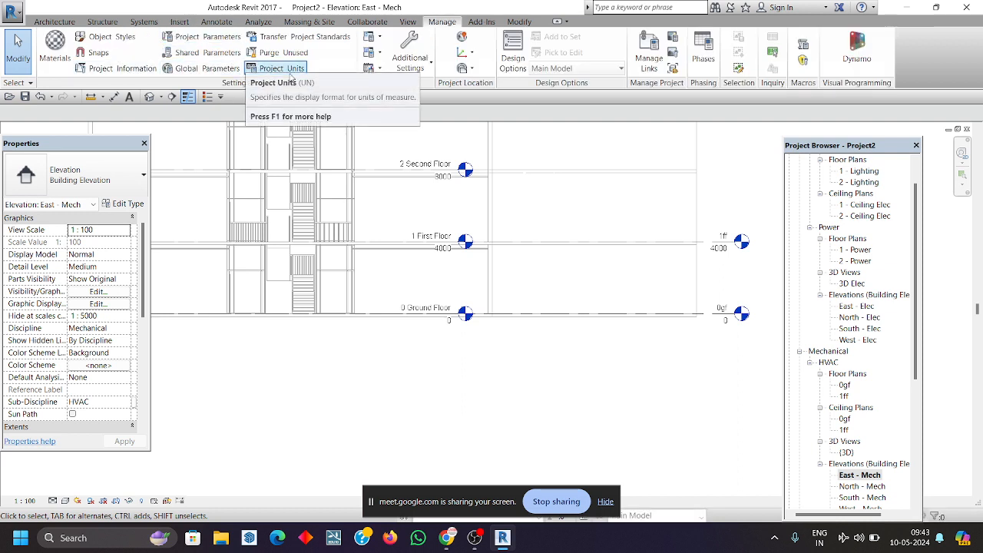
pyautogui.click(145, 22)
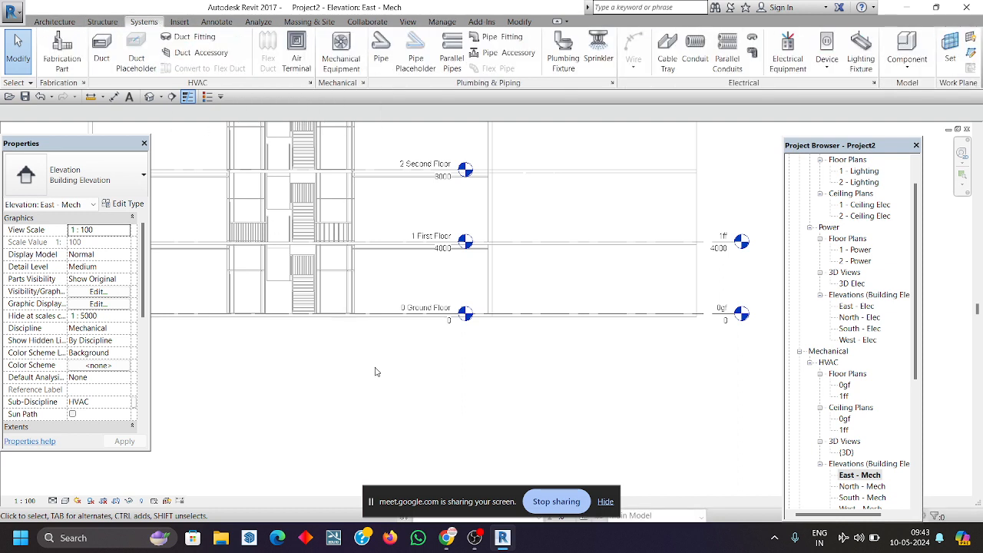
pyautogui.press('n')
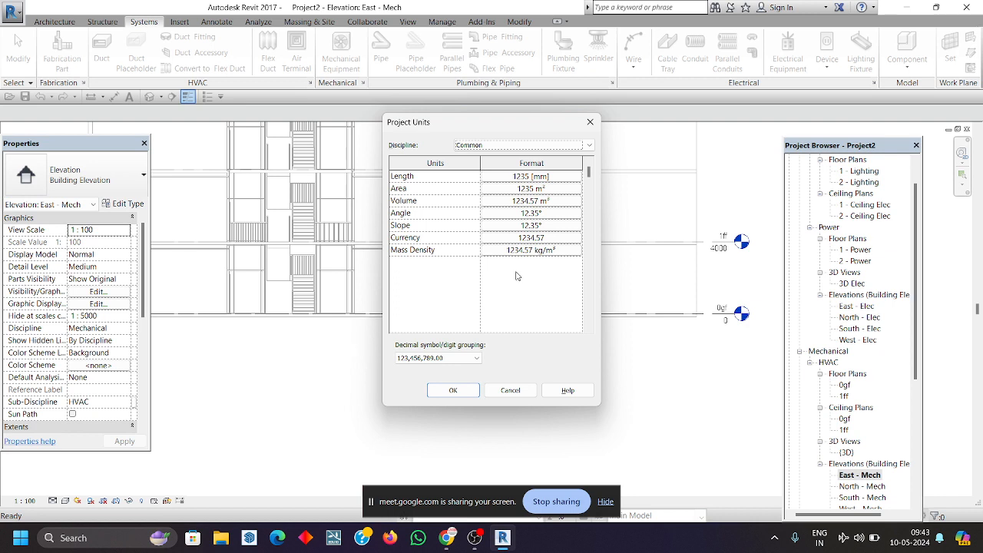
pyautogui.click(535, 178)
pyautogui.click(536, 178)
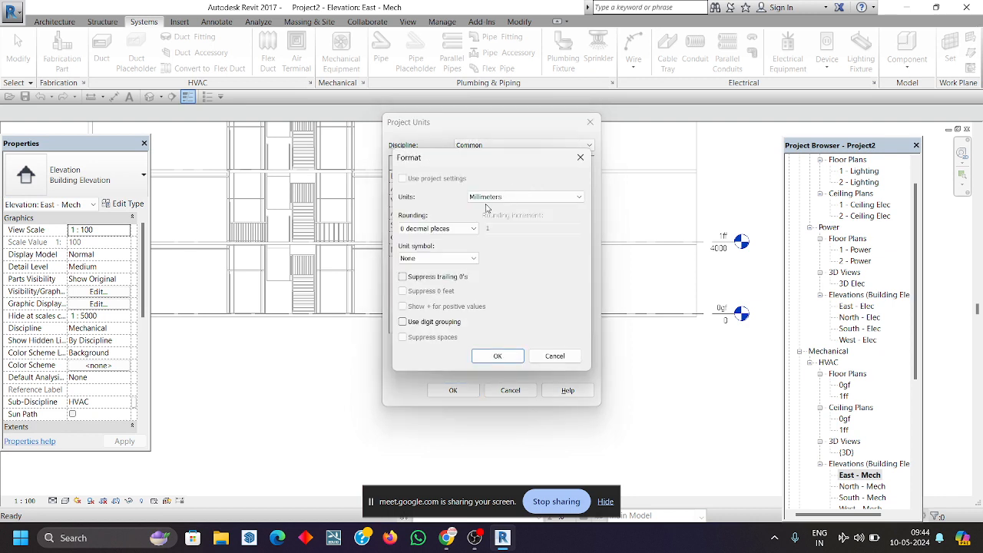
pyautogui.click(491, 198)
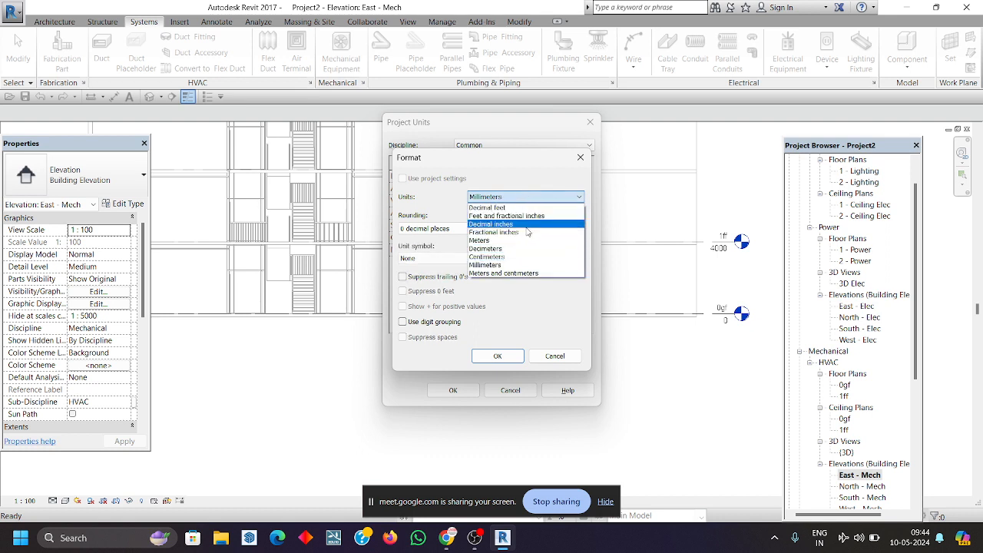
pyautogui.click(492, 266)
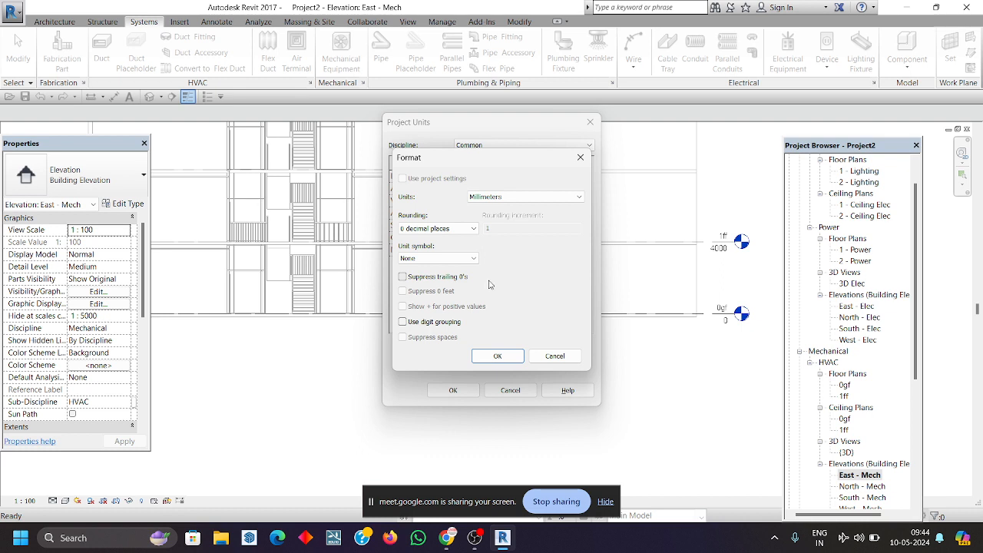
# Set the length unit symbol to mm and apply the project units.
pyautogui.click(468, 228)
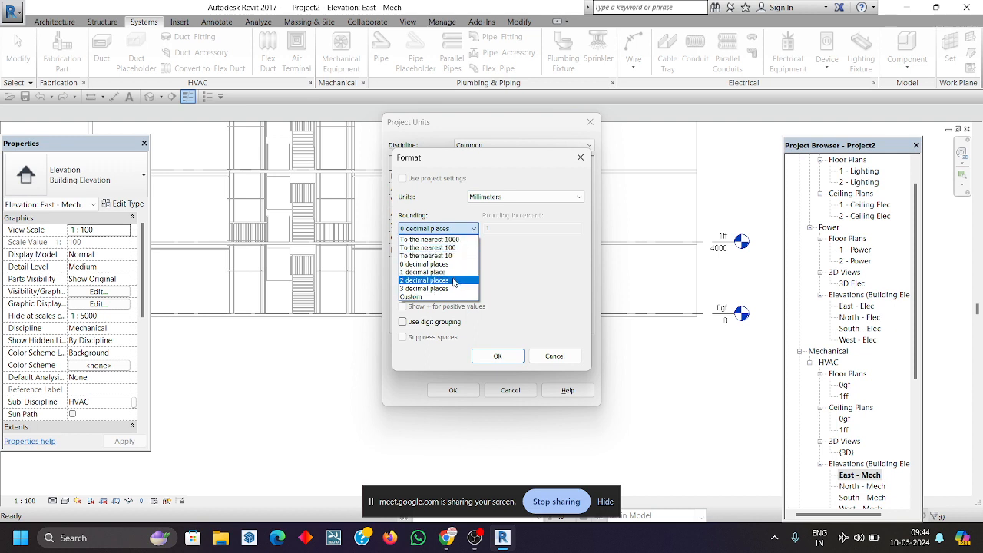
pyautogui.click(473, 230)
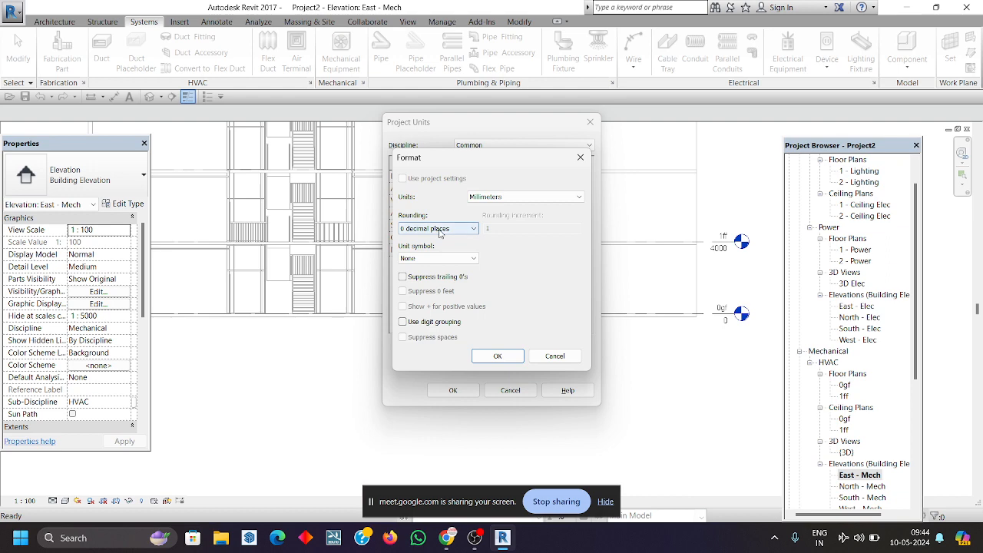
pyautogui.click(461, 258)
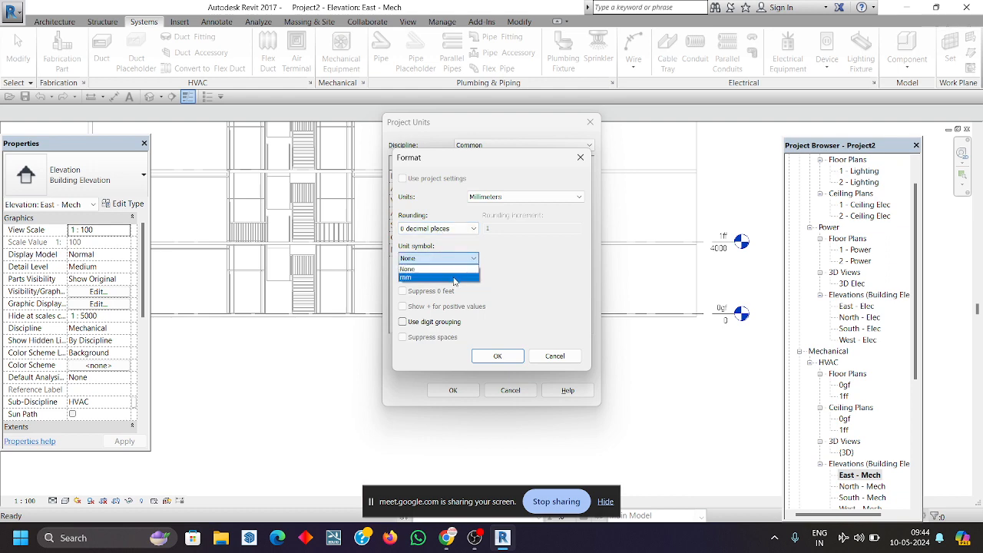
pyautogui.click(430, 278)
pyautogui.click(496, 356)
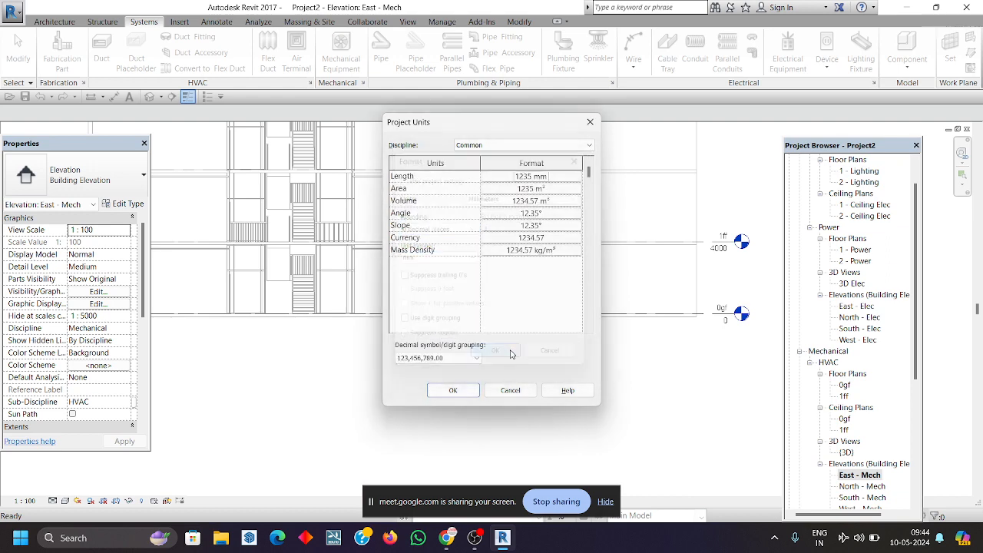
pyautogui.click(453, 389)
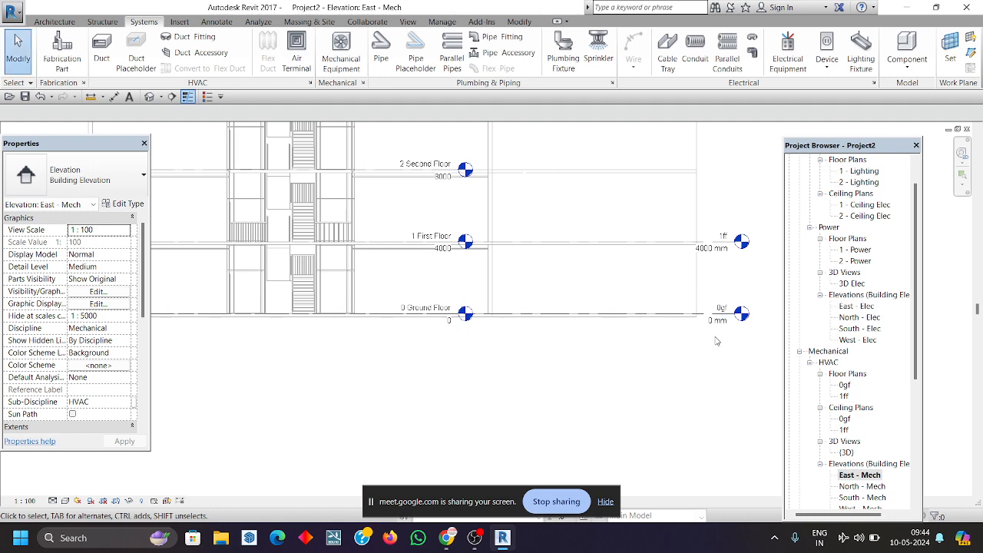
pyautogui.scroll(2, 714, 338)
pyautogui.scroll(-3, 695, 346)
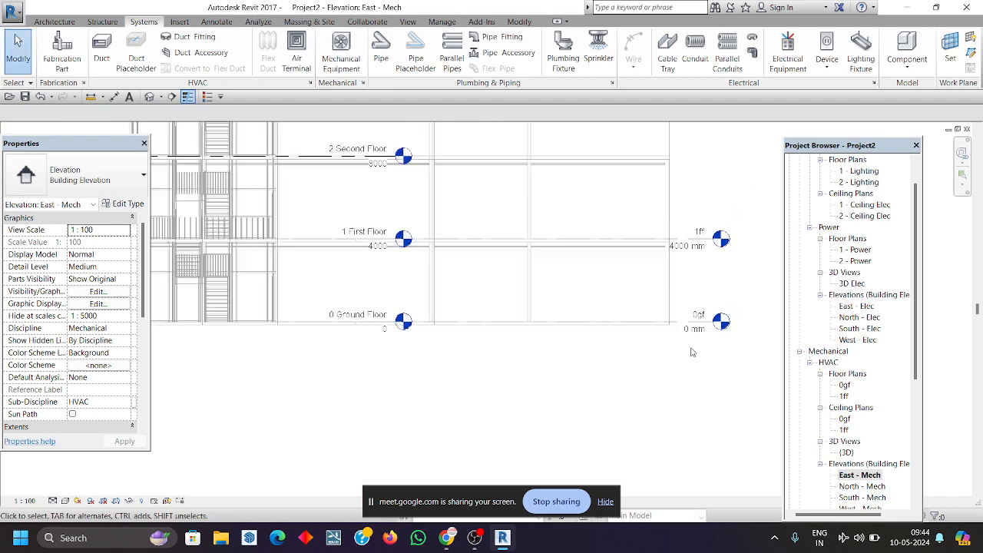
# Review the Electrical discipline in Project Units, including the unit choices for Current, and close the settings without applying changes.
pyautogui.press('u')
pyautogui.press('n')
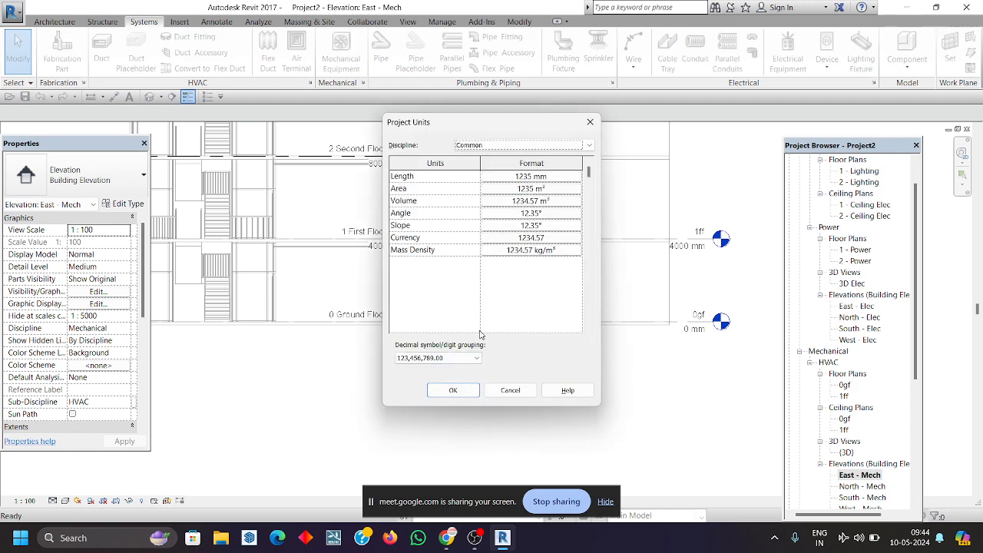
pyautogui.click(511, 146)
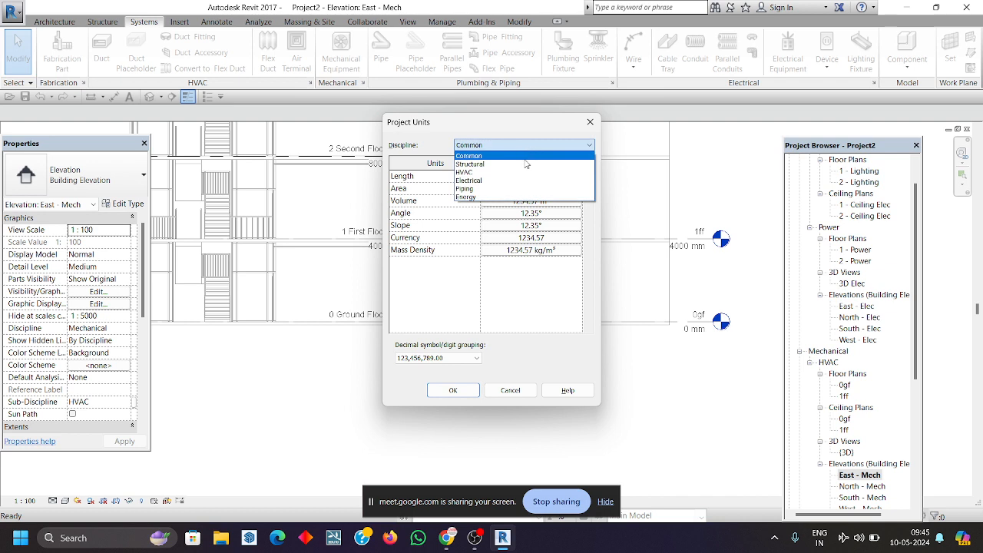
pyautogui.click(518, 180)
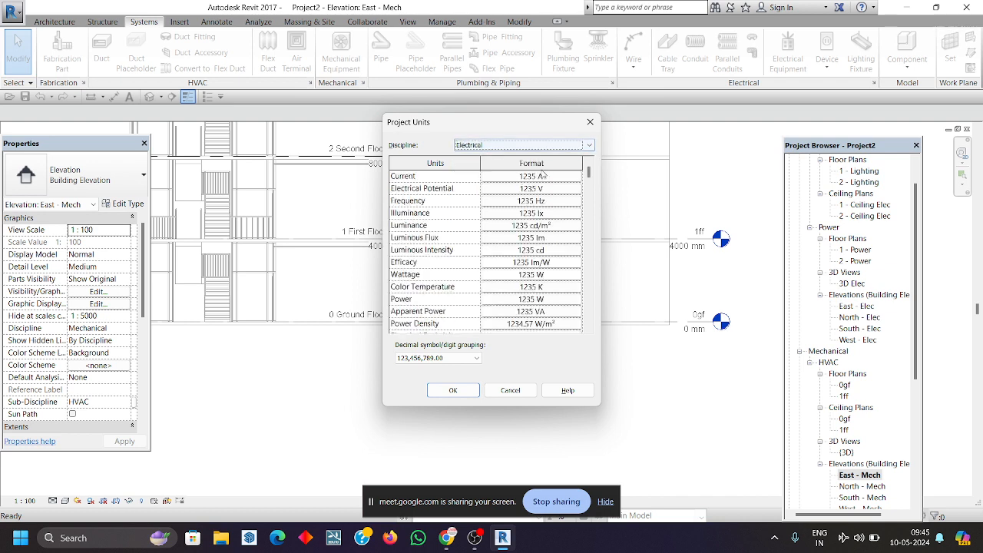
pyautogui.click(542, 177)
pyautogui.click(547, 197)
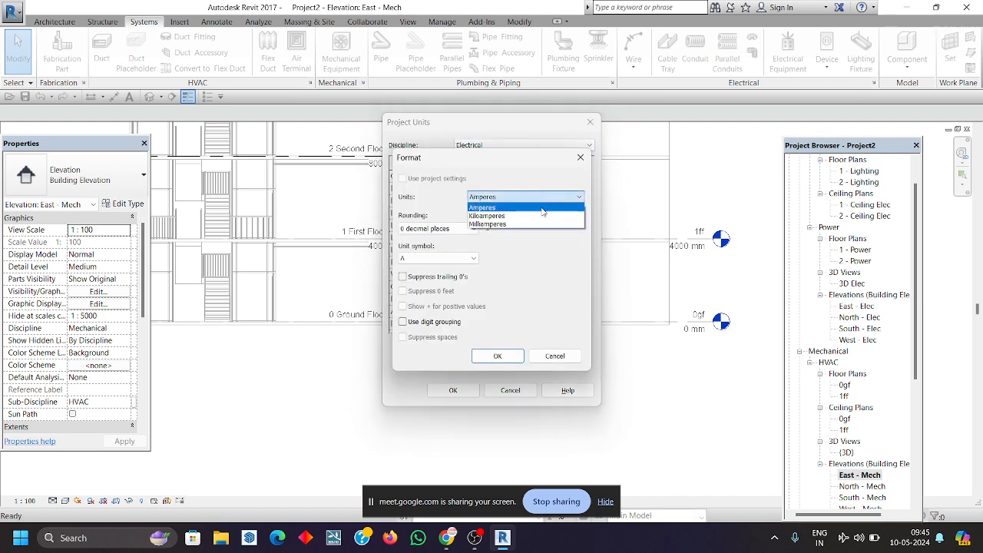
pyautogui.click(525, 207)
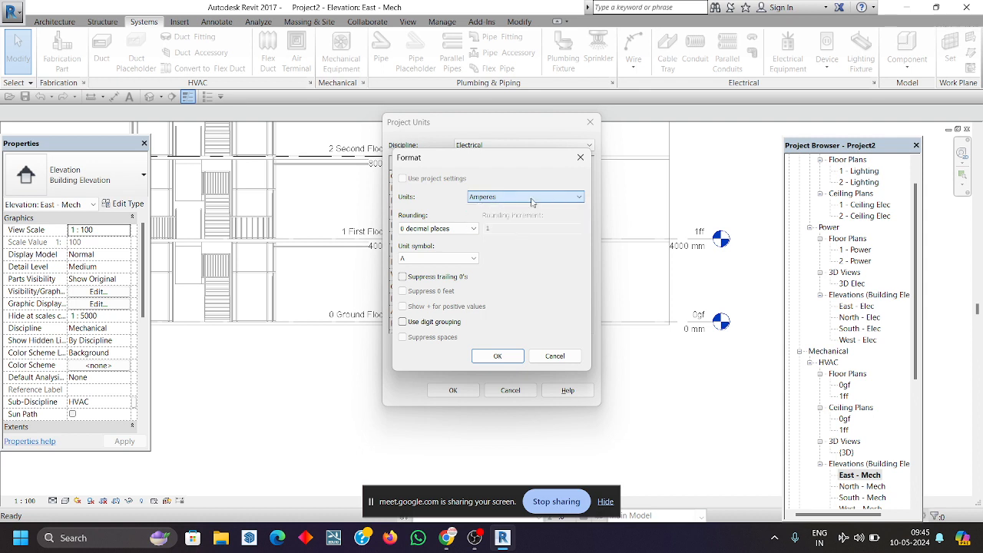
pyautogui.click(576, 160)
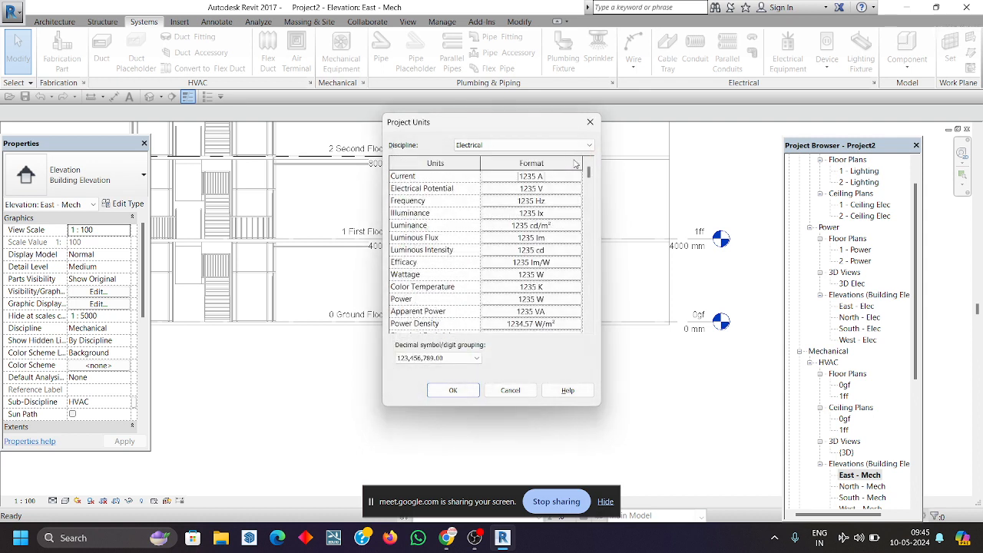
pyautogui.click(547, 146)
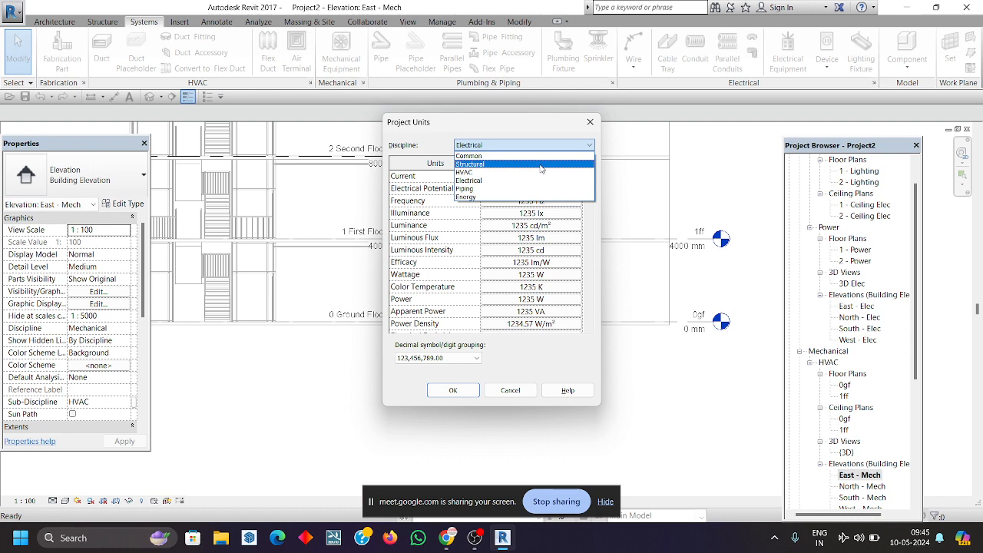
pyautogui.click(518, 395)
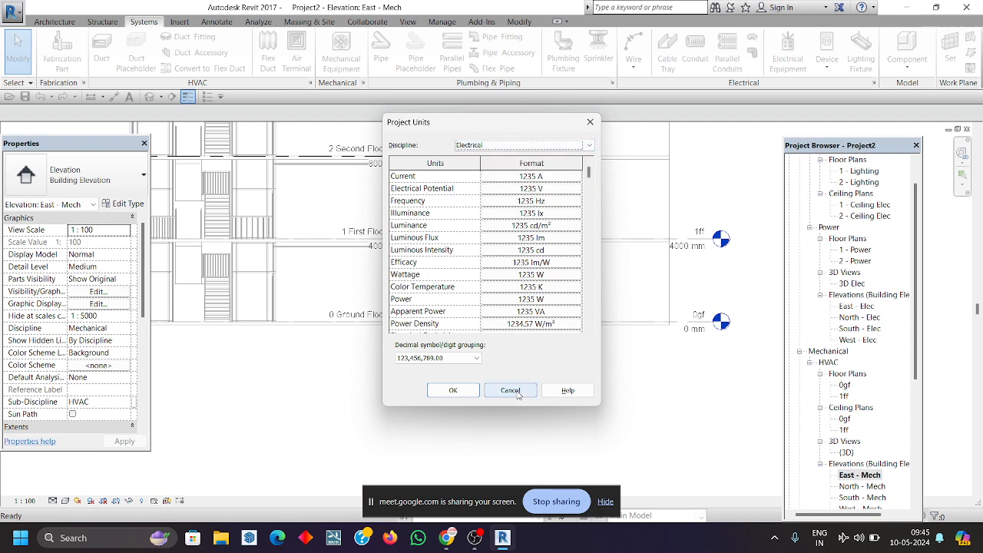
pyautogui.click(514, 391)
# Examine the linked building's floor levels up to the dome in the East elevation, comparing them with the project's 0gf and 1ff levels.
pyautogui.scroll(-5, 545, 398)
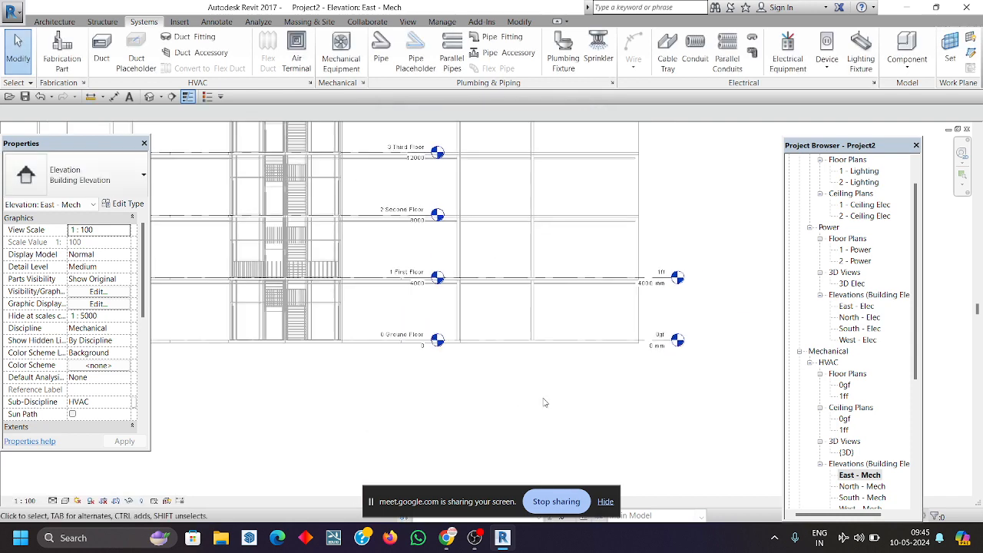
pyautogui.moveTo(553, 404); pyautogui.dragTo(567, 420, button='middle')
pyautogui.scroll(-2, 566, 407)
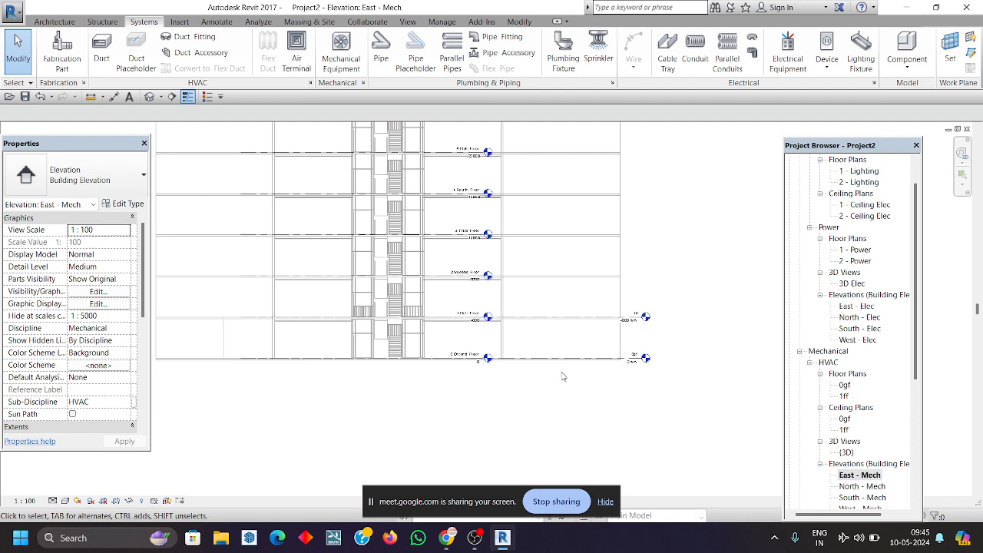
pyautogui.scroll(1, 583, 376)
pyautogui.scroll(2, 582, 378)
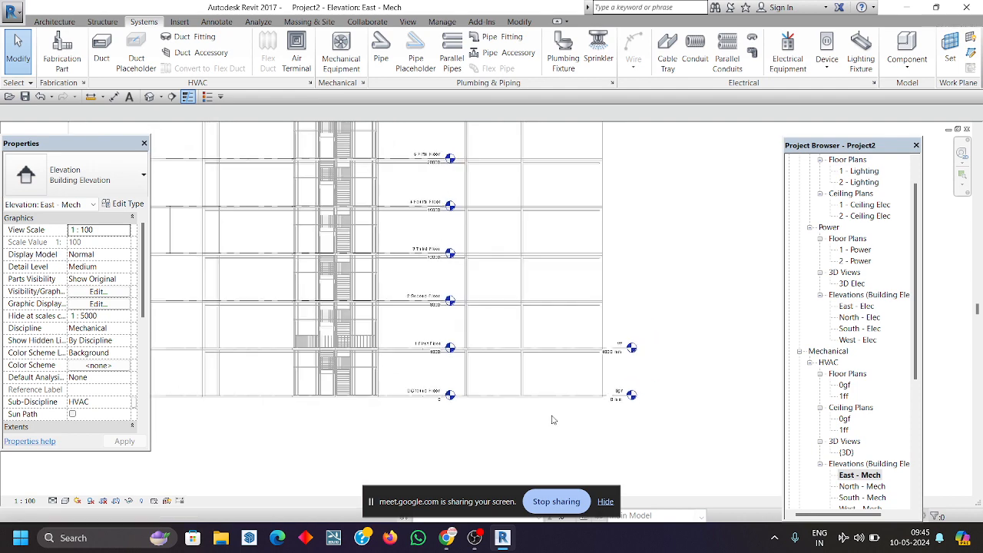
pyautogui.scroll(1, 545, 408)
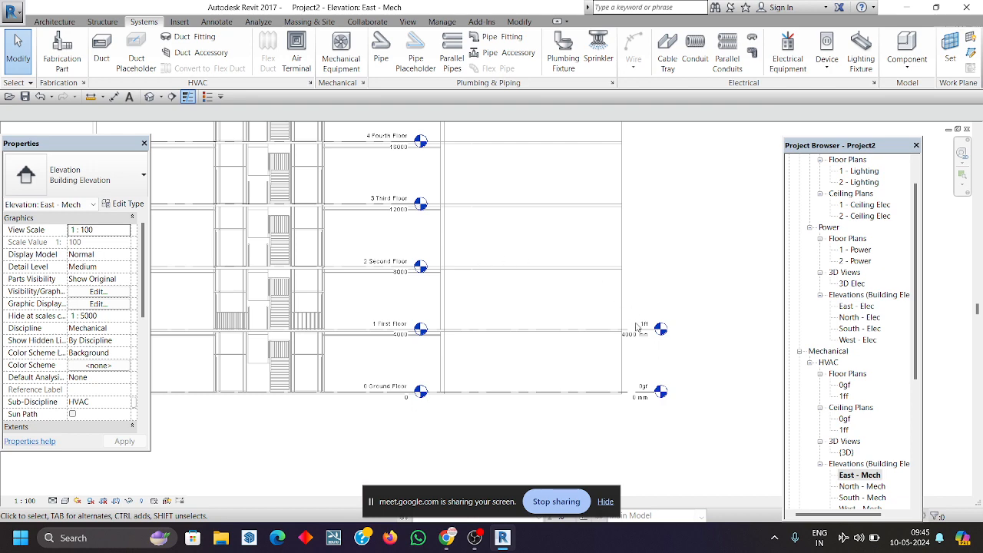
pyautogui.scroll(-2, 705, 395)
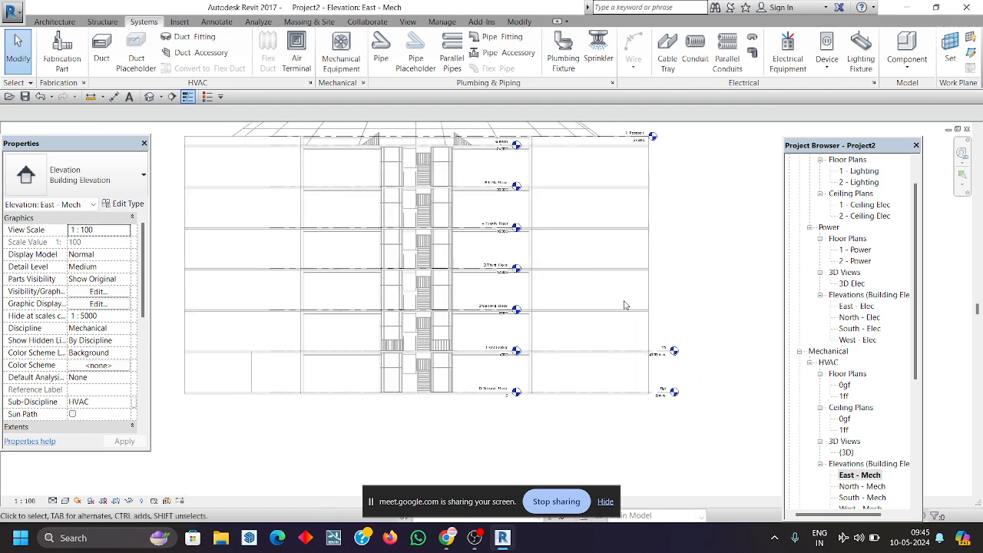
pyautogui.moveTo(626, 306); pyautogui.dragTo(676, 252, button='middle')
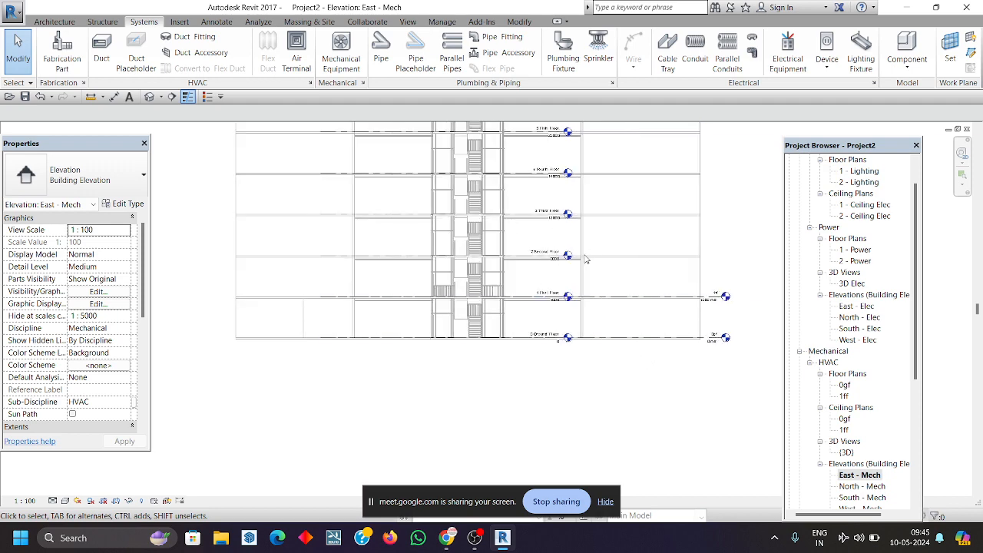
pyautogui.moveTo(588, 259); pyautogui.dragTo(565, 350, button='middle')
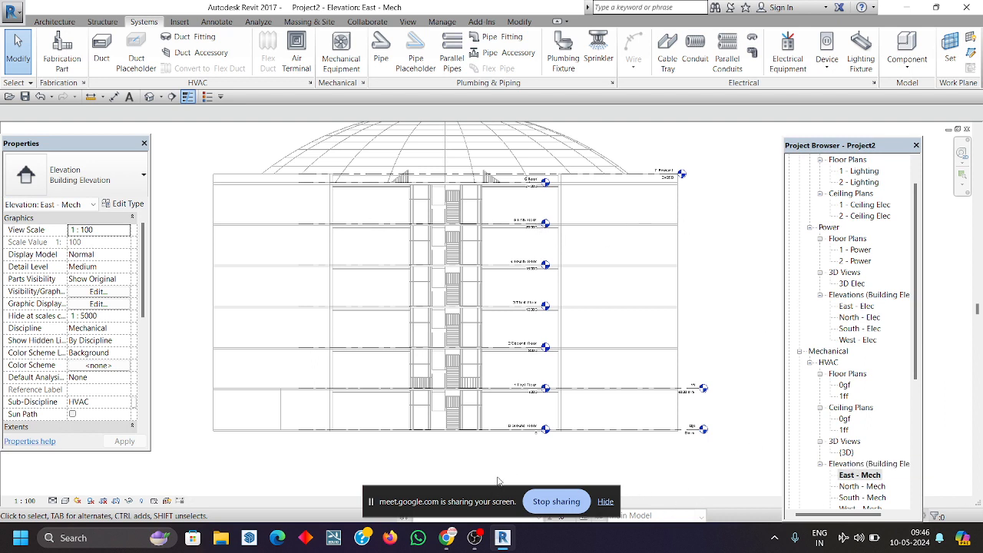
# Place five more levels above 1ff at a 4000 mm offset, picking each preceding level line as the reference.
pyautogui.moveTo(490, 505); pyautogui.dragTo(462, 370)
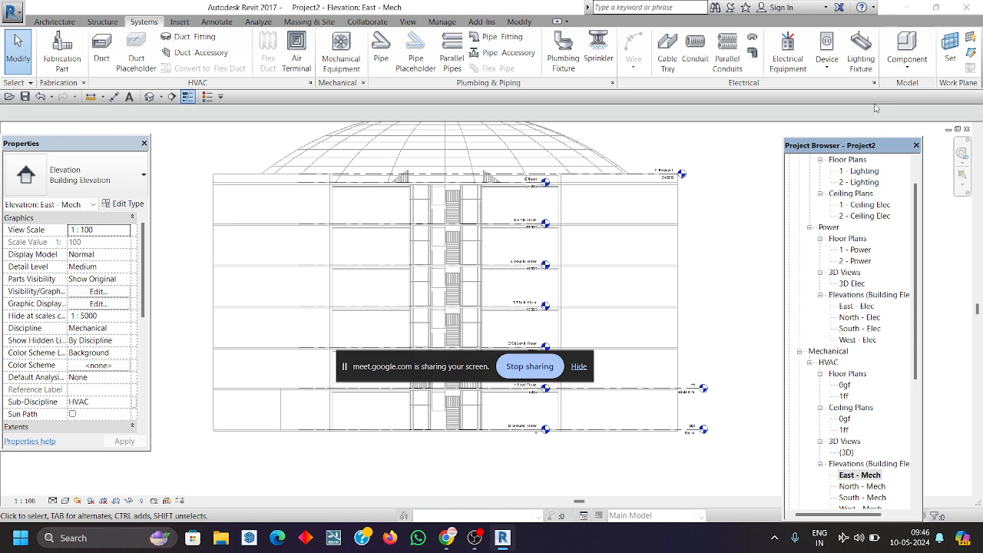
pyautogui.moveTo(832, 147); pyautogui.dragTo(876, 114)
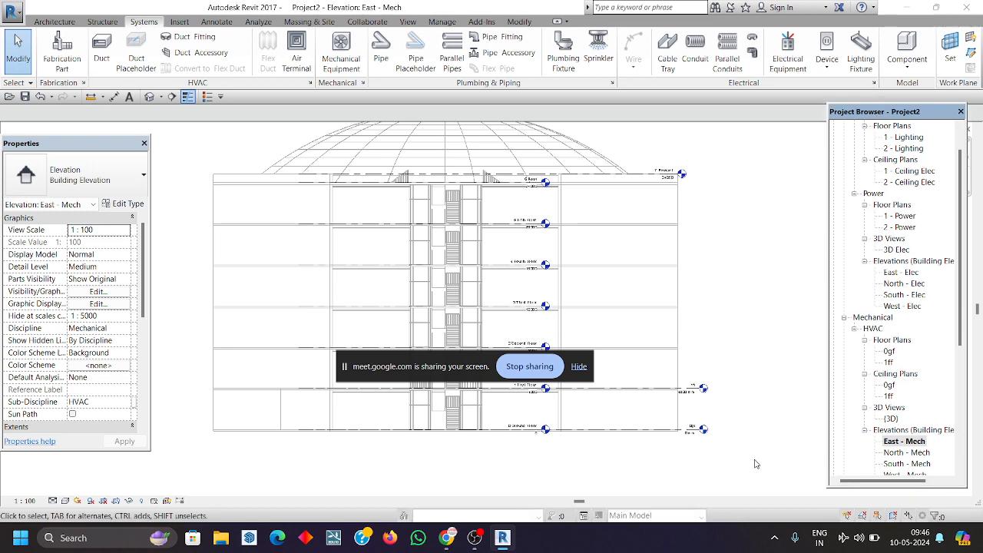
pyautogui.click(51, 23)
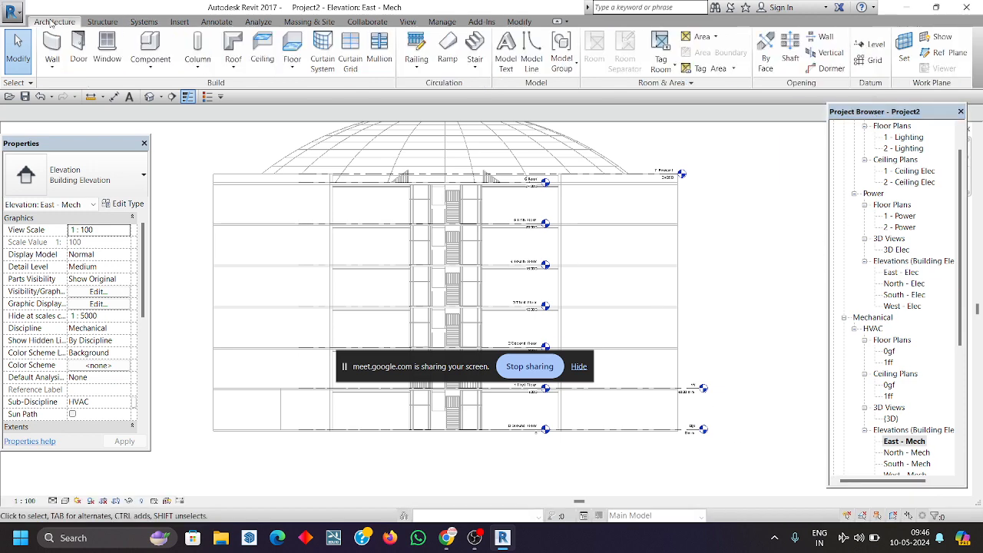
pyautogui.click(870, 43)
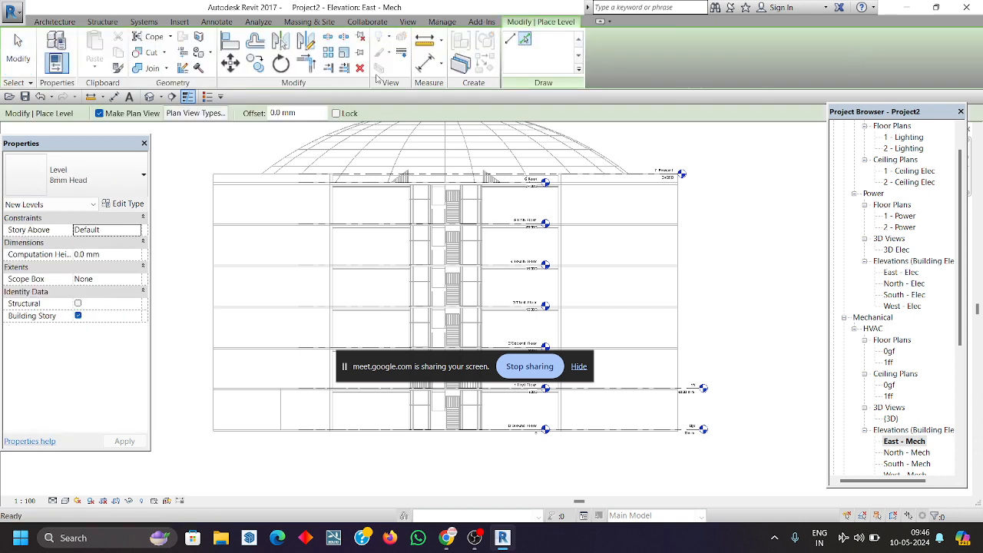
pyautogui.moveTo(304, 114); pyautogui.dragTo(237, 112)
pyautogui.write('400')
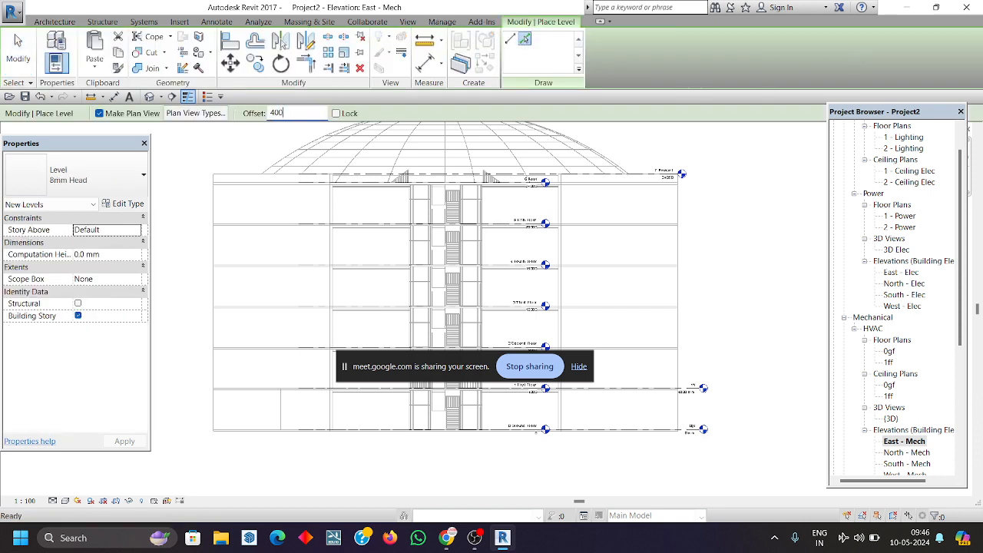
pyautogui.write('0')
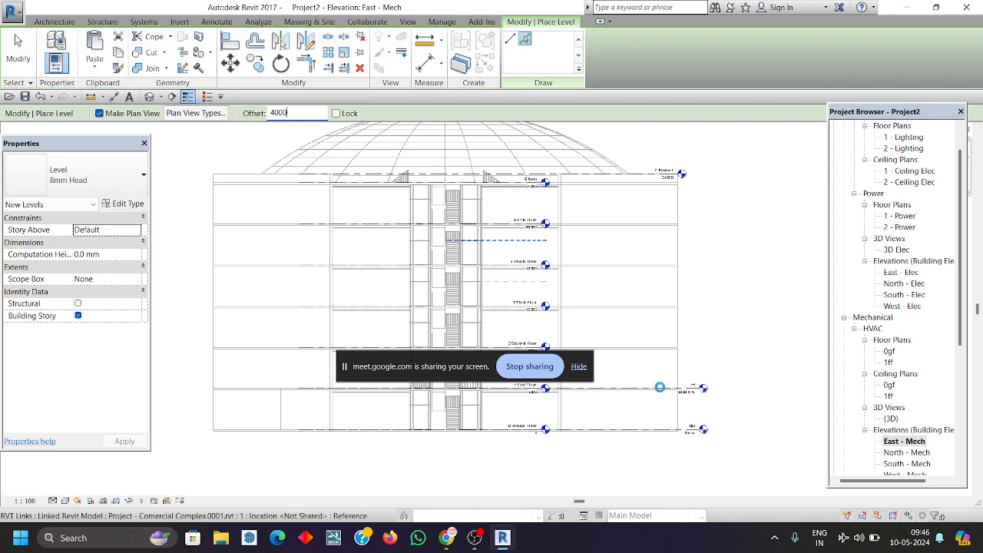
pyautogui.click(660, 390)
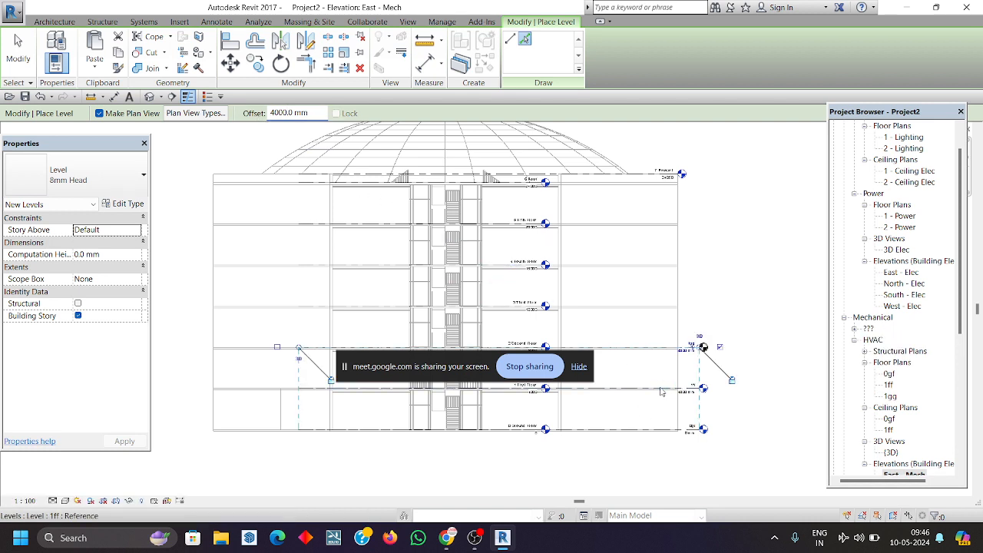
pyautogui.click(668, 350)
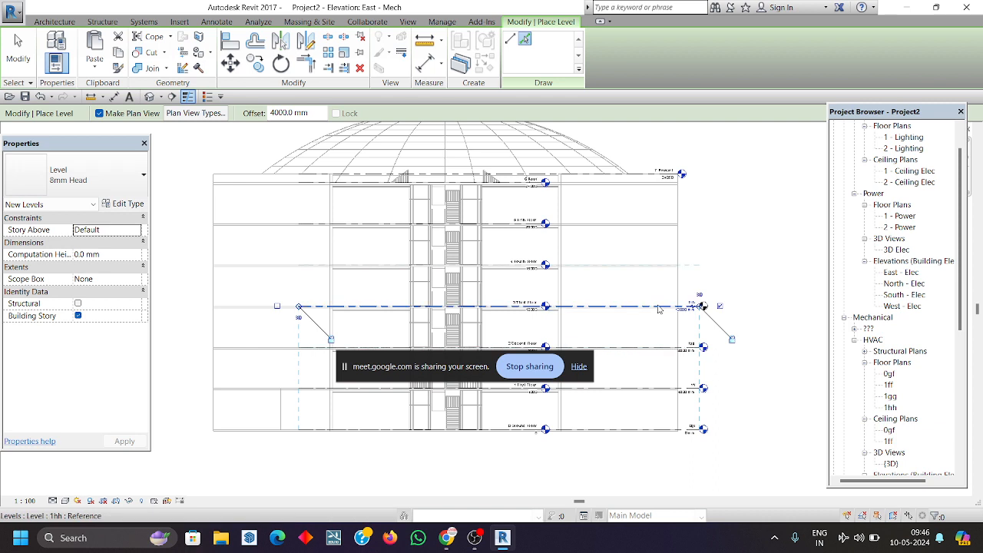
pyautogui.click(658, 308)
pyautogui.click(659, 266)
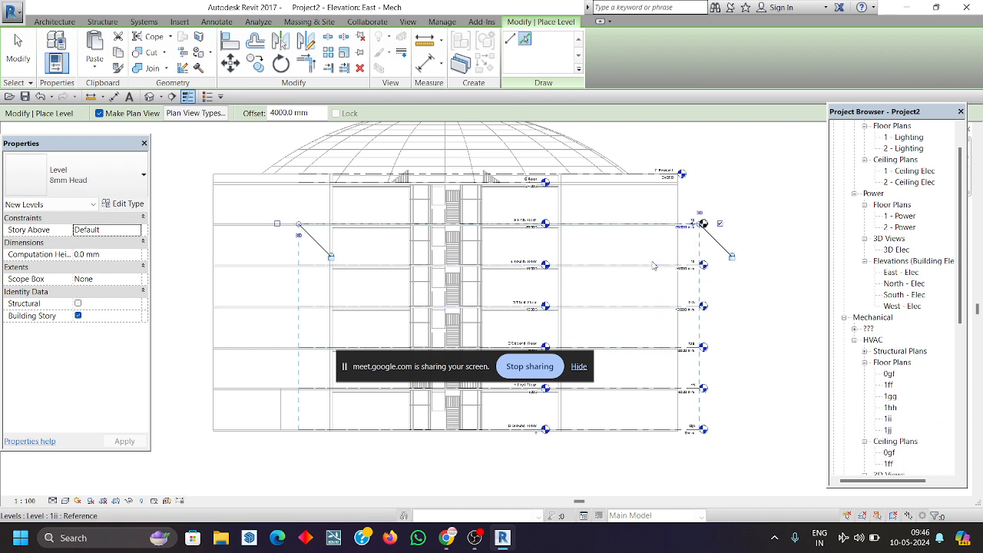
pyautogui.click(643, 222)
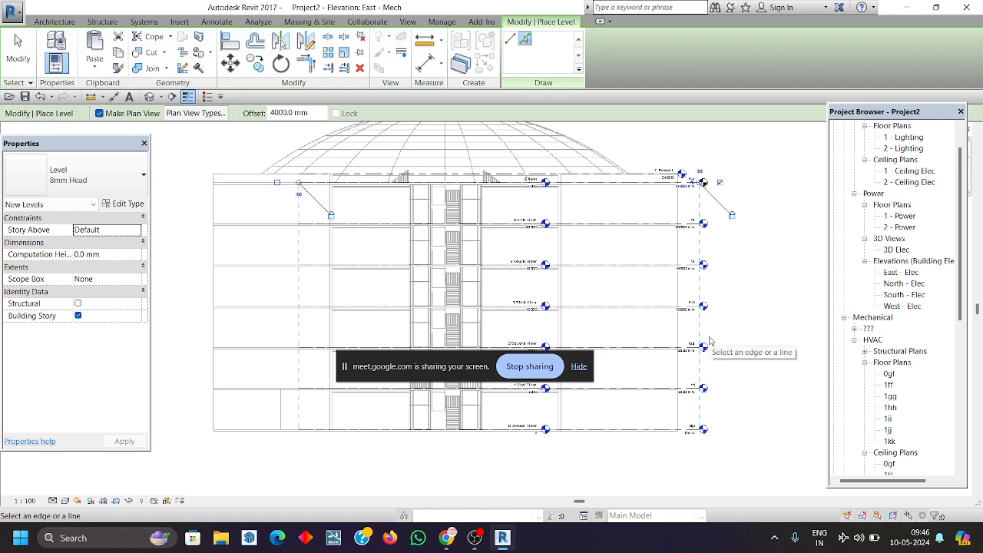
# Undo the placement of the levels above 1ff, leaving the project with only its 0gf and 1ff levels.
pyautogui.hotkey('ctrl', 'z')
pyautogui.hotkey('ctrl', 'z')
pyautogui.hotkey('ctrl', 'z')
pyautogui.hotkey('ctrl', 'z')
pyautogui.hotkey('ctrl', 'z')
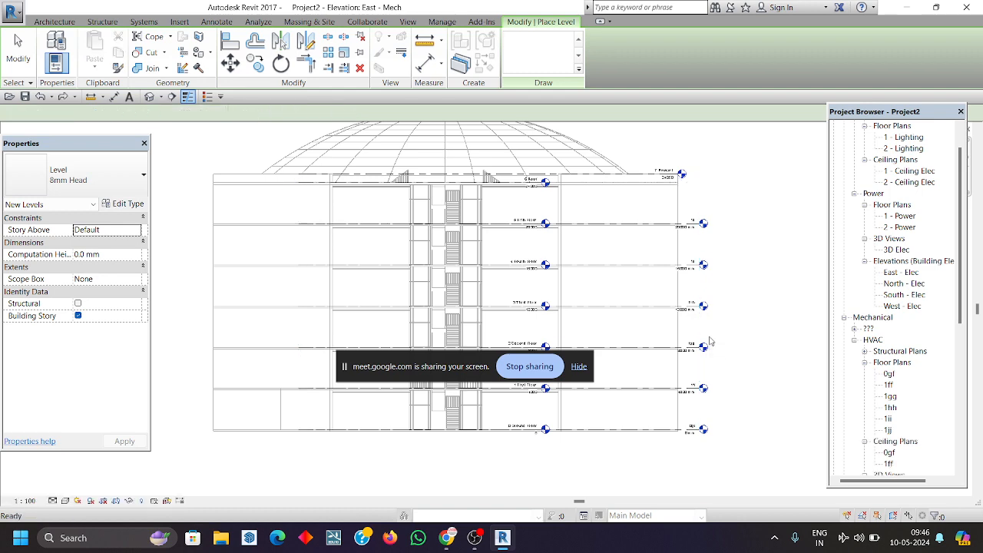
pyautogui.scroll(2, 710, 341)
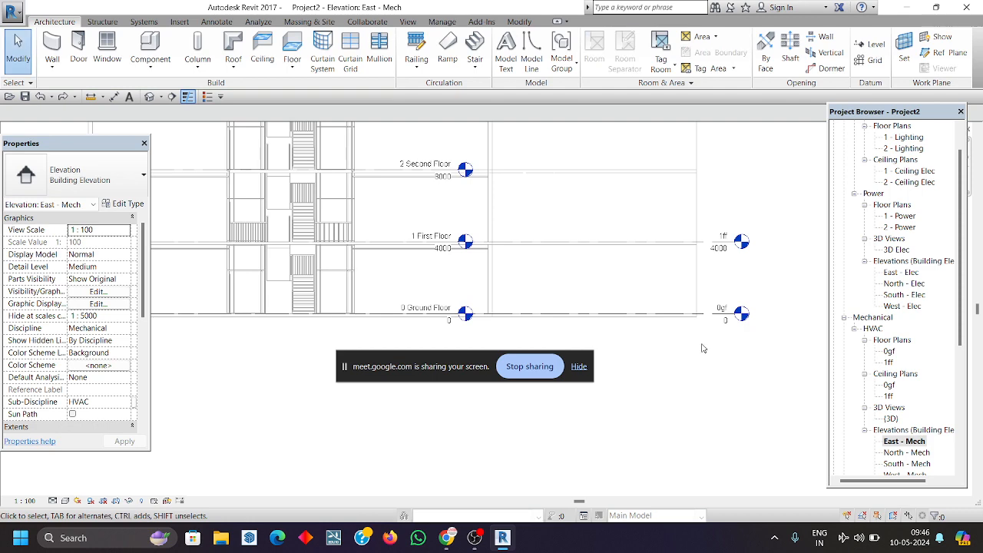
pyautogui.scroll(-4, 705, 343)
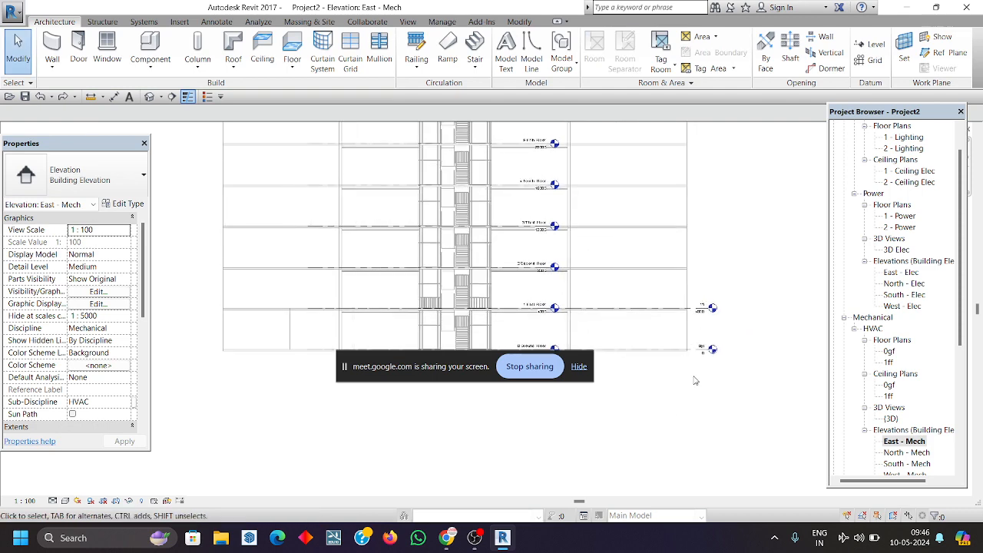
pyautogui.scroll(-3, 693, 388)
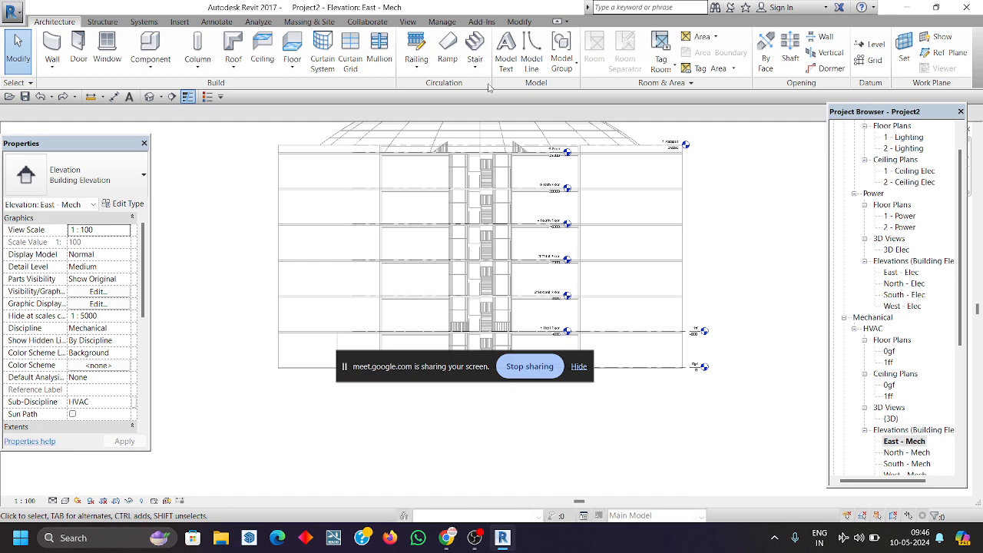
# Start a Copy/Monitor session on the linked Revit building model, using the Select Link option.
pyautogui.click(379, 48)
pyautogui.click(368, 23)
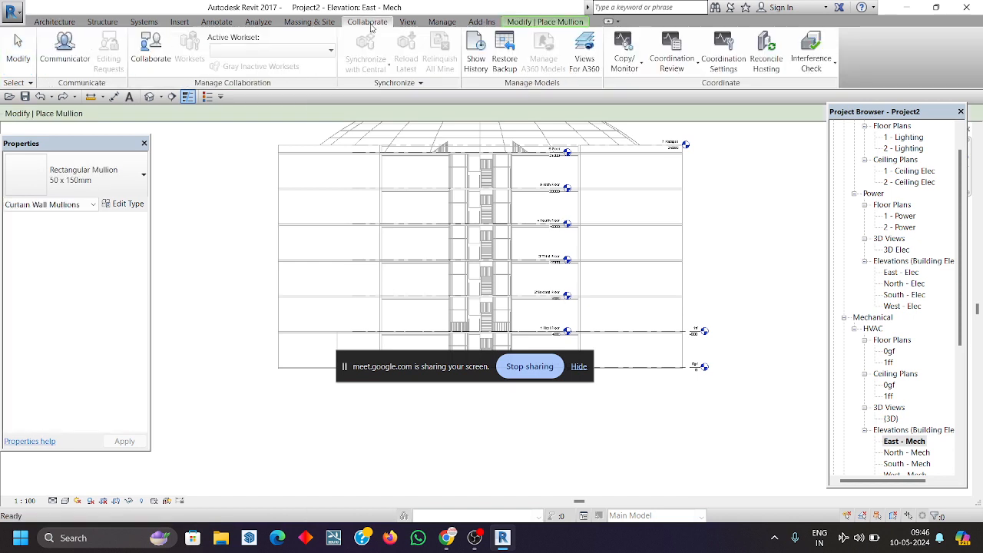
pyautogui.click(631, 67)
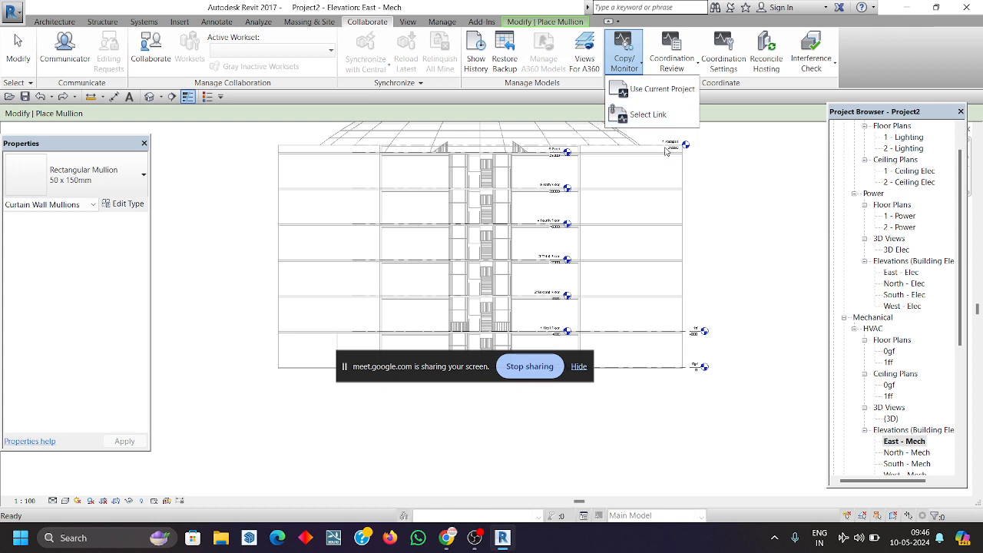
pyautogui.click(645, 114)
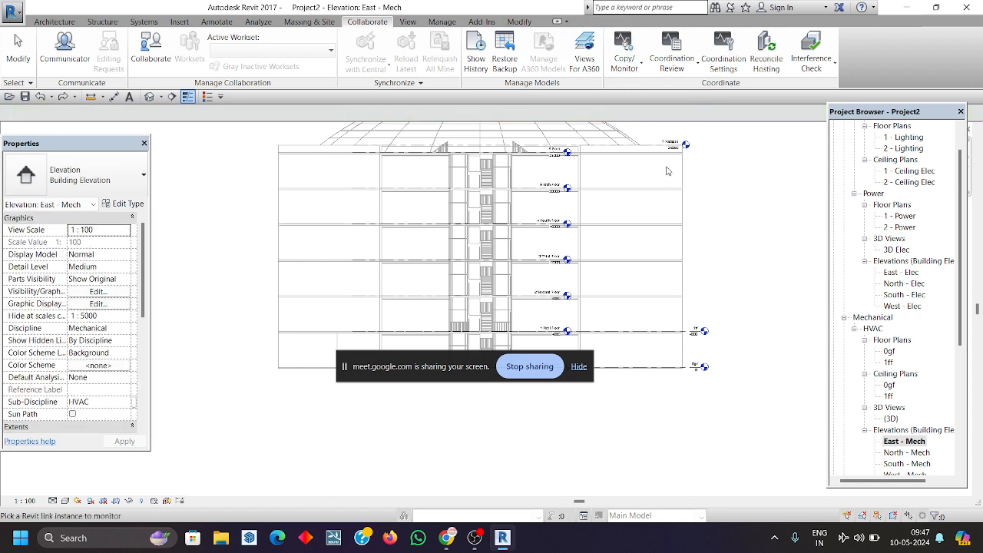
pyautogui.click(685, 221)
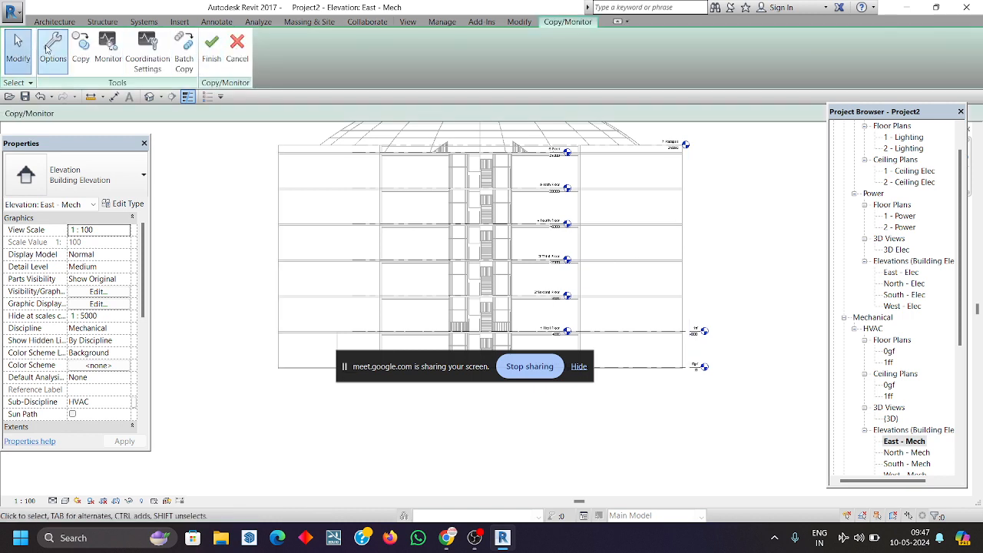
# Copy the linked model's 2 Second Floor, 3 Third Floor and 4 Fourth Floor levels into the project with the Copy tool.
pyautogui.click(86, 53)
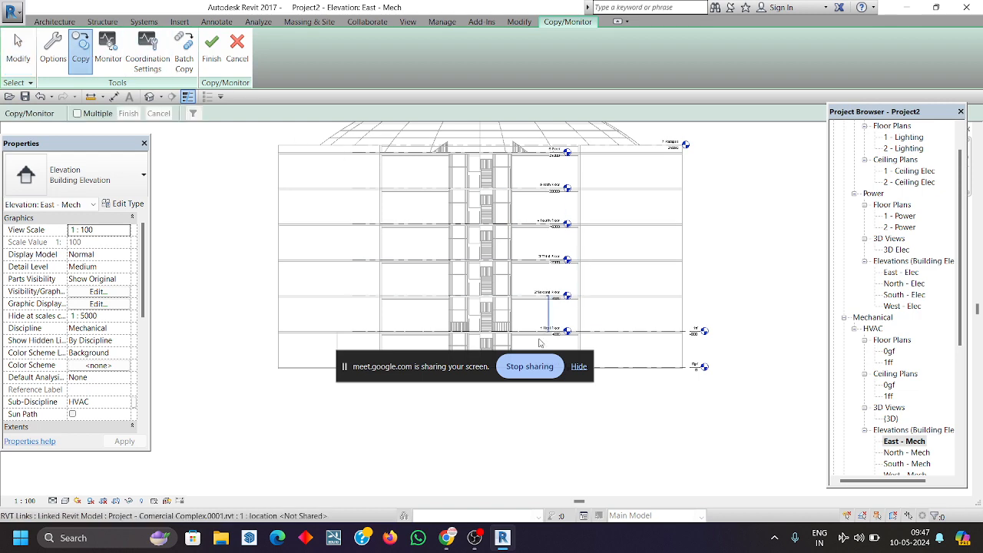
pyautogui.scroll(2, 548, 314)
pyautogui.scroll(2, 548, 307)
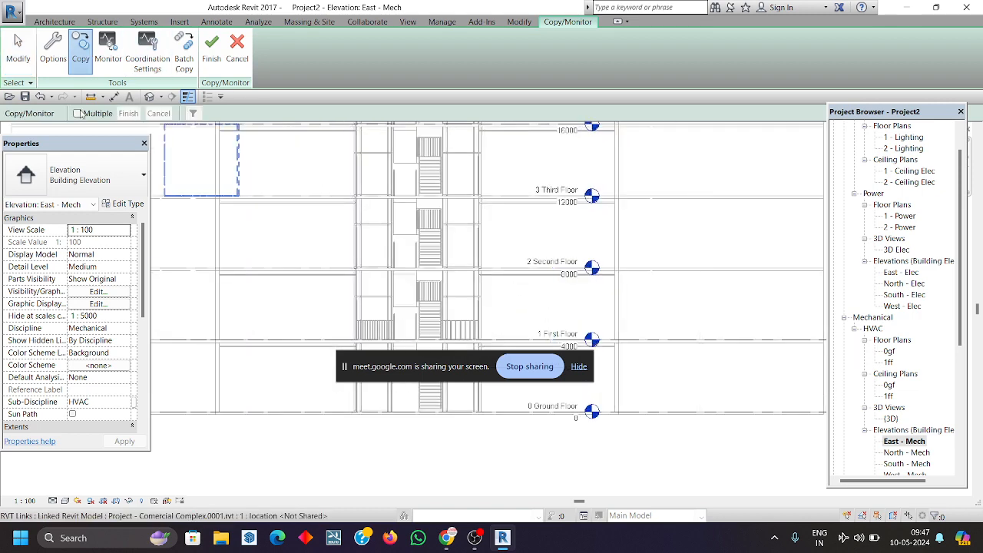
pyautogui.scroll(-2, 667, 312)
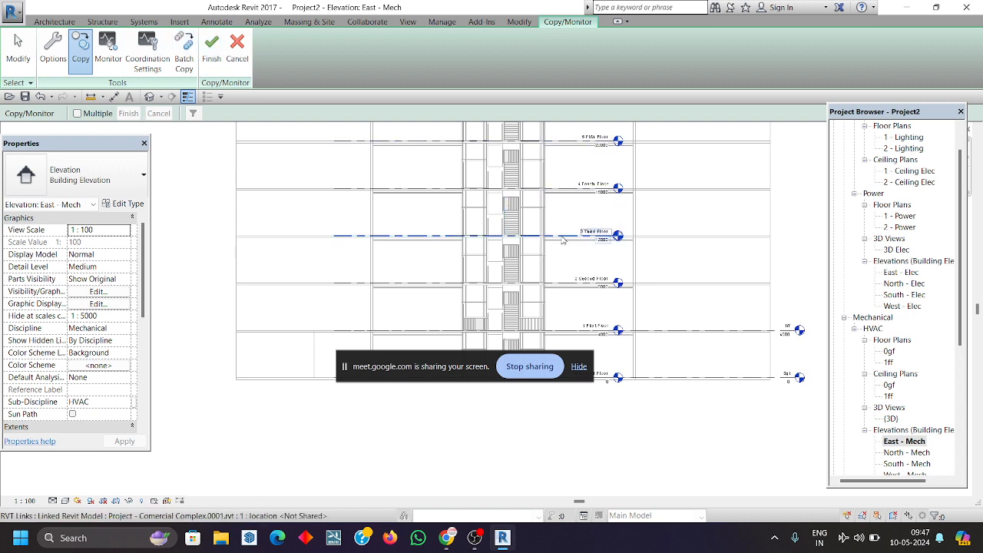
pyautogui.click(598, 282)
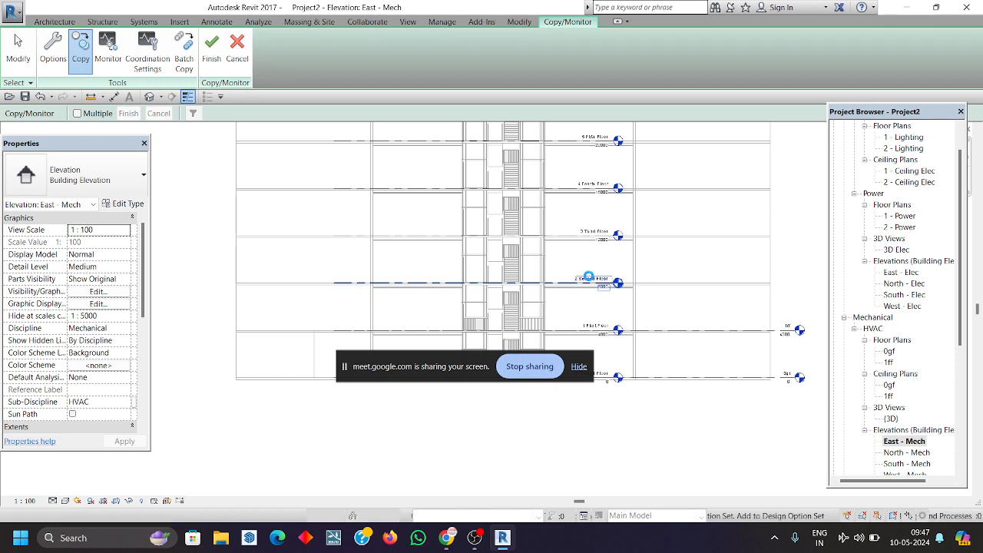
pyautogui.click(588, 278)
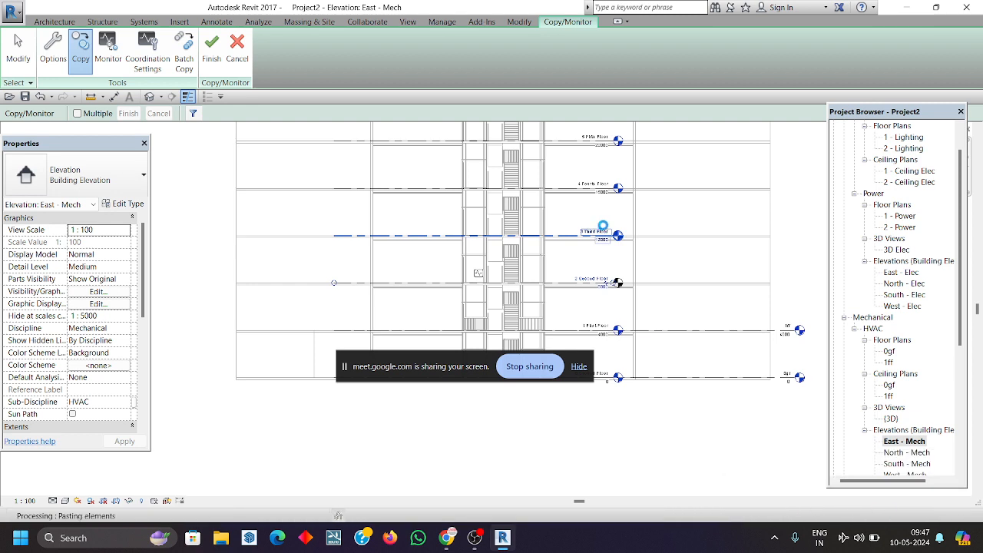
pyautogui.click(606, 180)
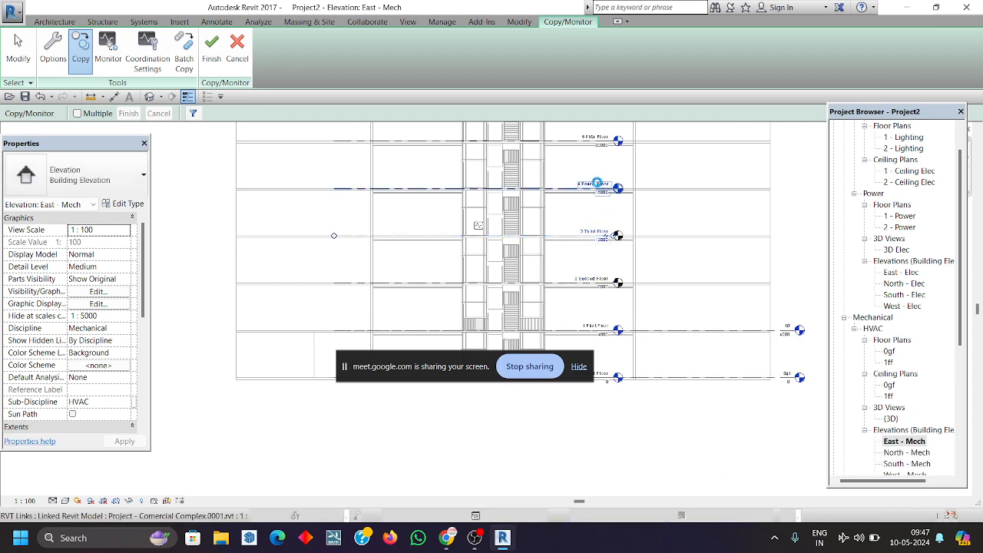
# Copy the linked 5 Fifth Floor and 6 Roof levels into the project, leaving the Multiple option off.
pyautogui.scroll(2, 596, 183)
pyautogui.moveTo(596, 213); pyautogui.dragTo(597, 348, button='middle')
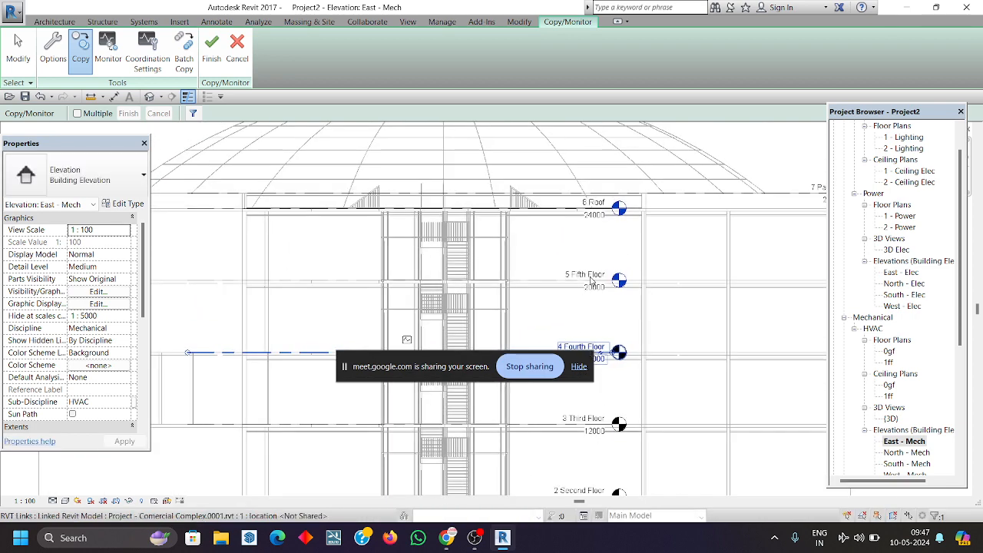
pyautogui.click(597, 350)
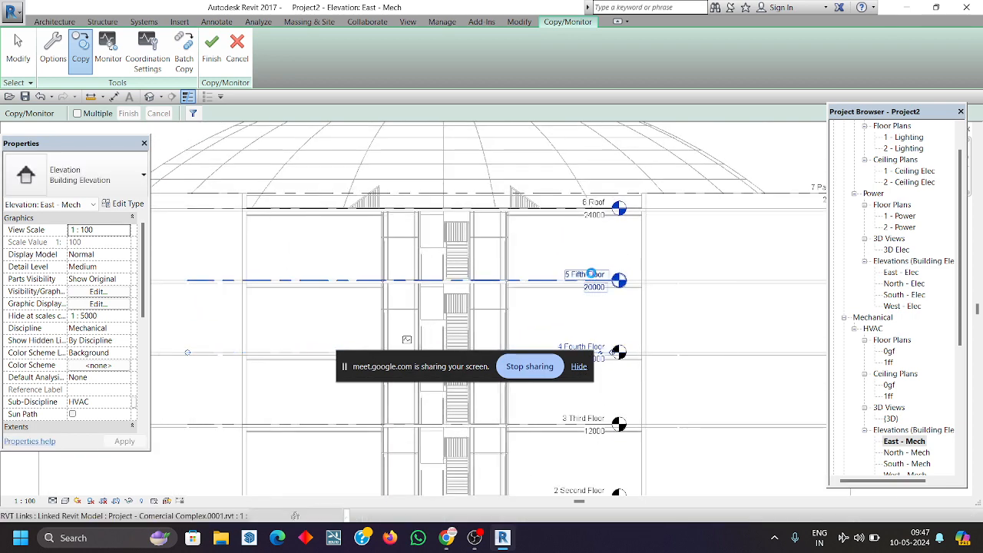
pyautogui.click(590, 274)
pyautogui.click(602, 212)
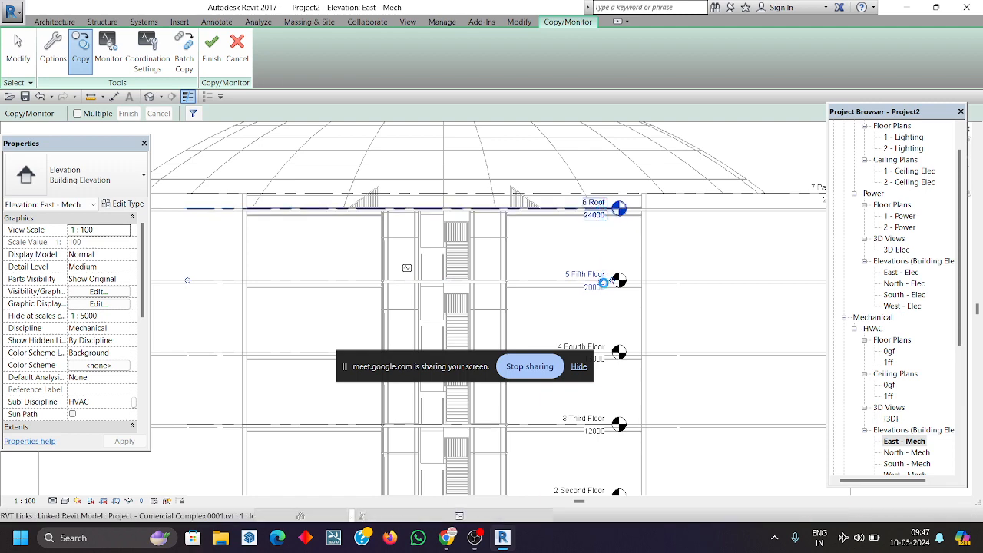
pyautogui.scroll(-5, 601, 265)
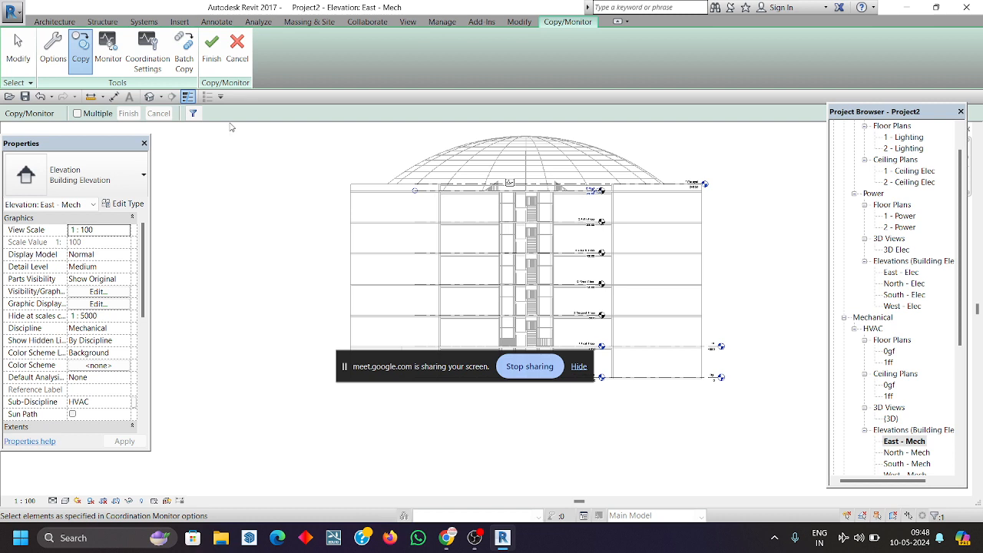
pyautogui.click(76, 112)
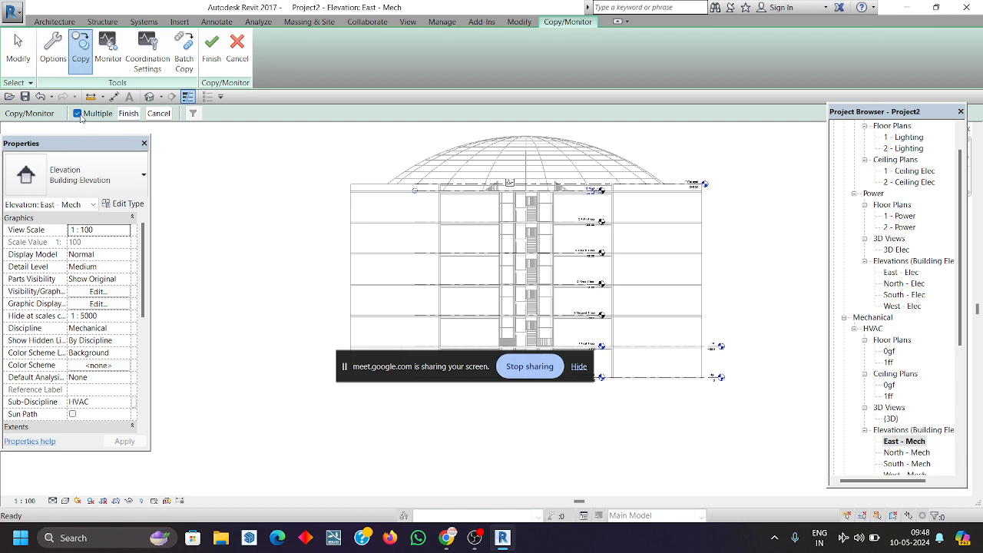
pyautogui.click(76, 113)
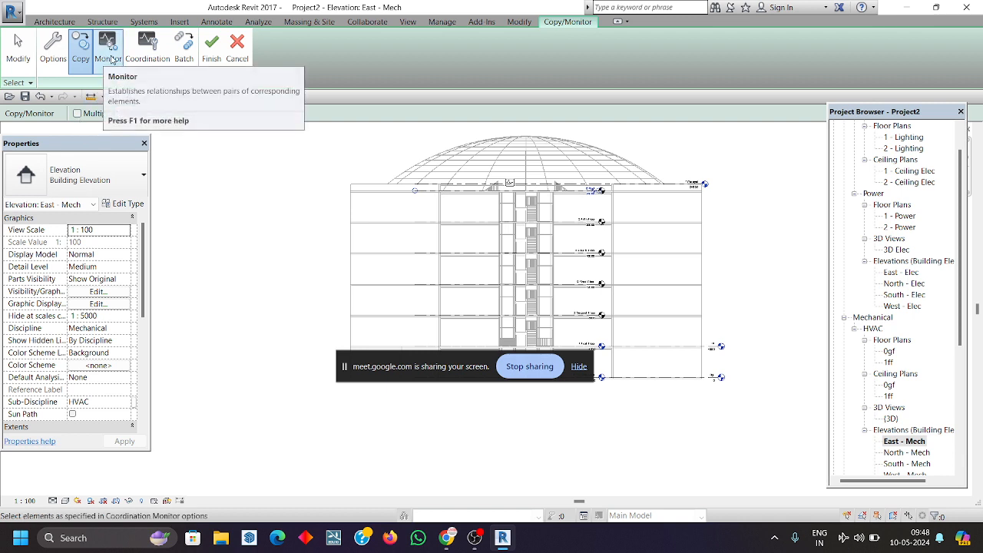
# Monitor 0gf against the linked 0 Ground Floor and 1ff against 1 First Floor, and finish the Copy/Monitor session.
pyautogui.click(110, 54)
pyautogui.moveTo(715, 376); pyautogui.dragTo(774, 266, button='middle')
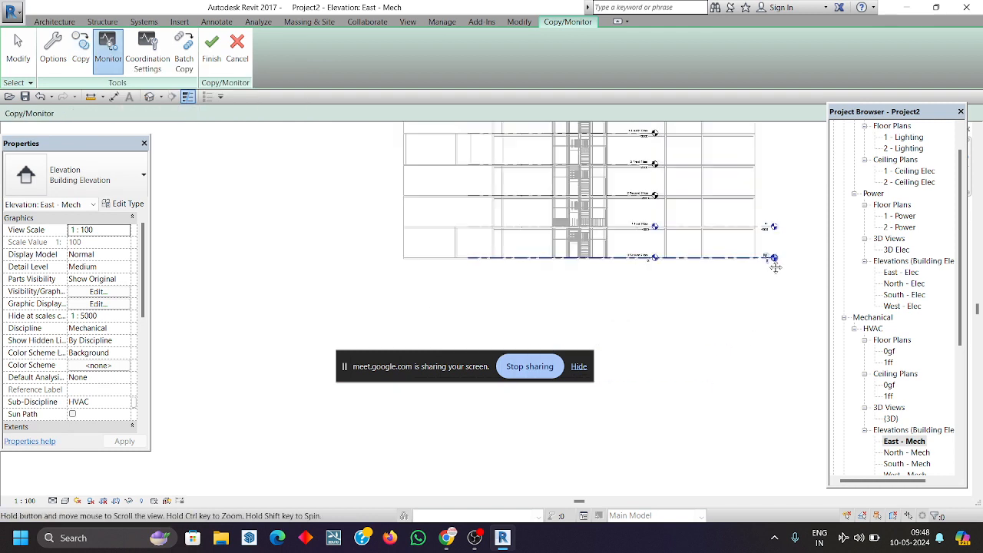
pyautogui.click(766, 261)
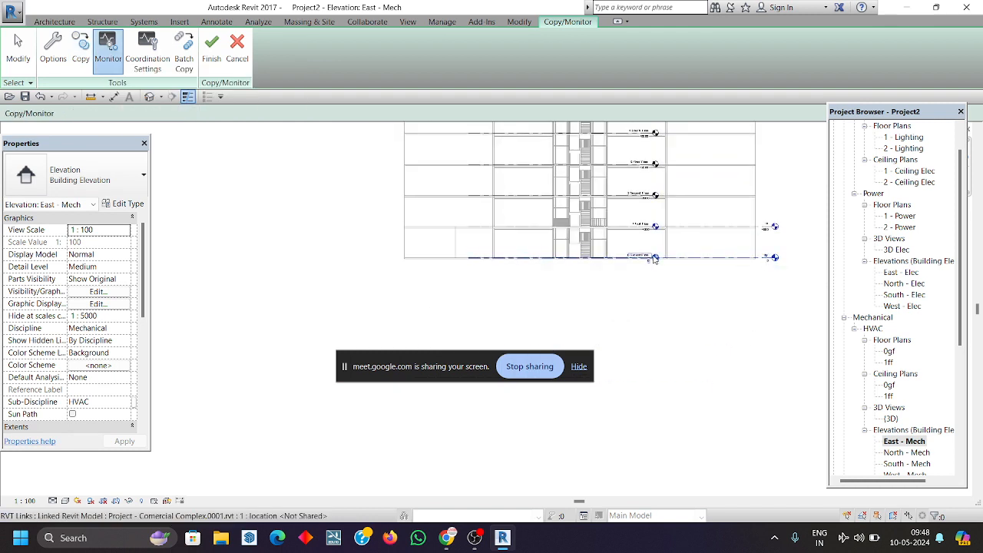
pyautogui.click(611, 260)
pyautogui.moveTo(649, 283); pyautogui.dragTo(599, 288, button='middle')
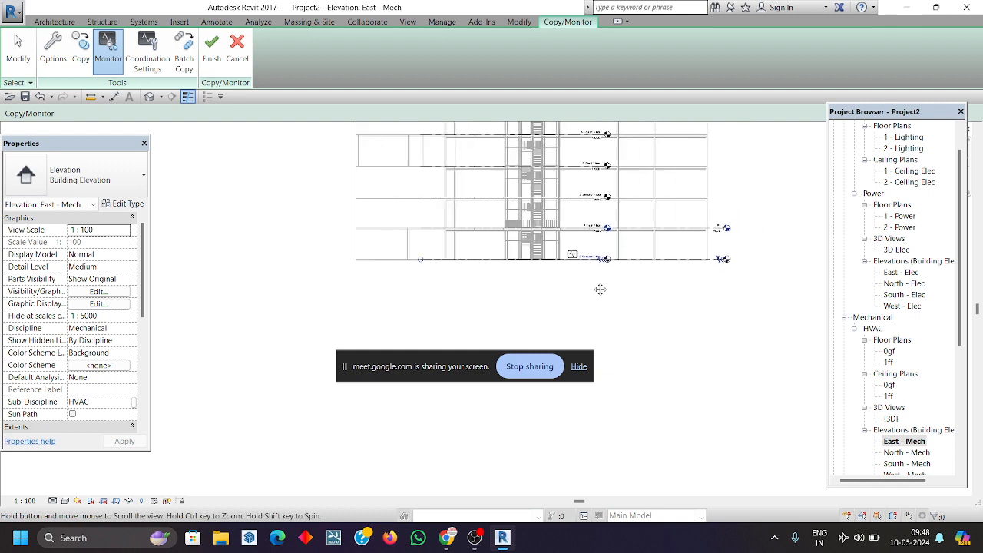
pyautogui.click(707, 230)
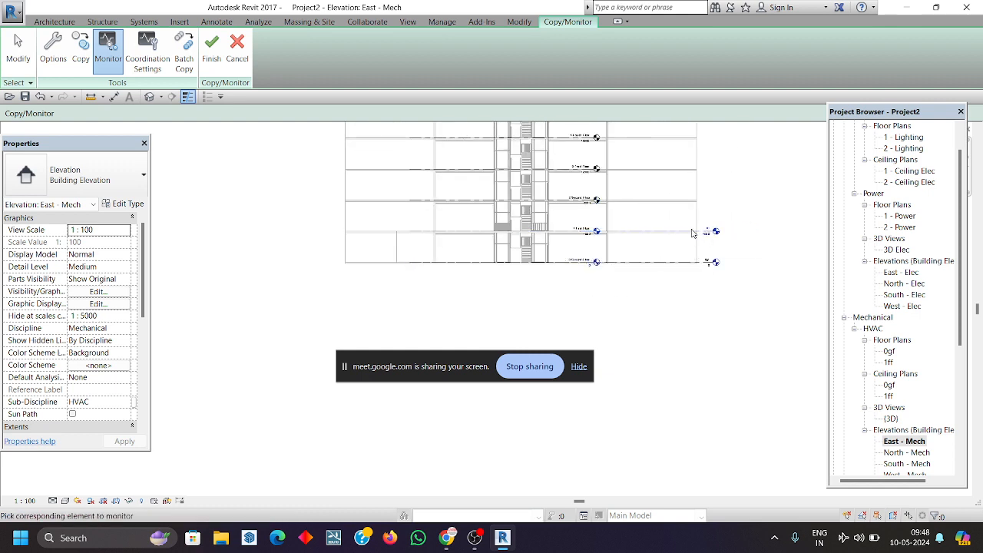
pyautogui.click(593, 230)
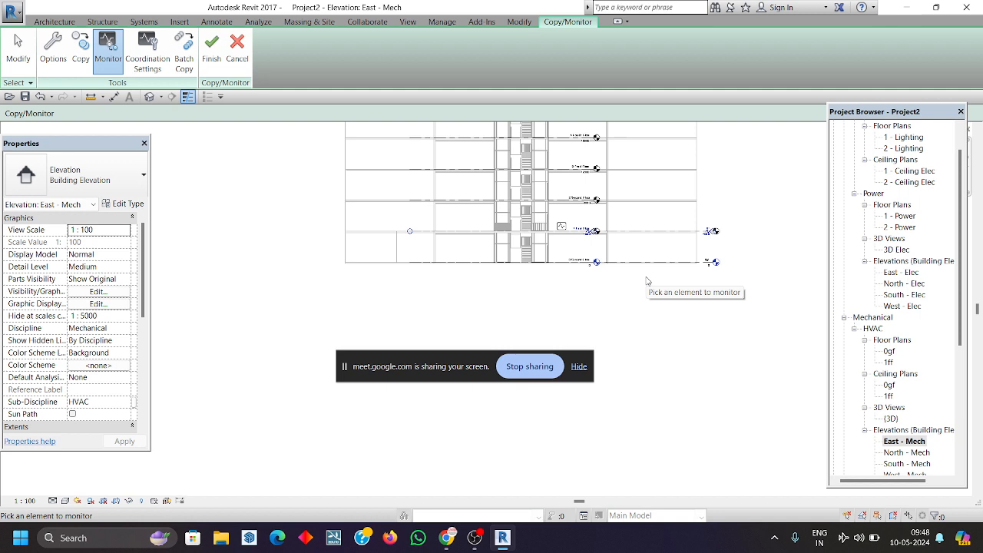
pyautogui.moveTo(647, 296); pyautogui.dragTo(649, 346, button='middle')
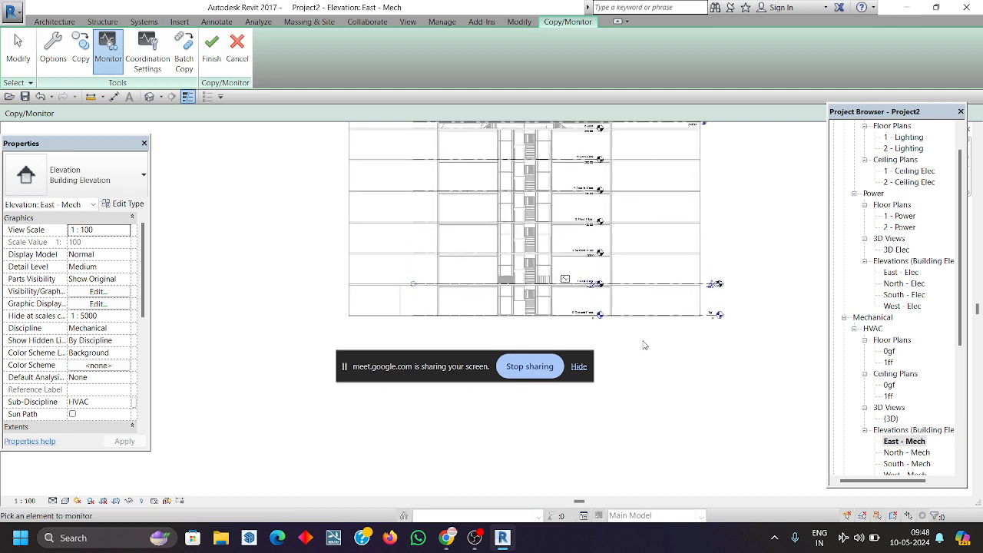
pyautogui.click(212, 53)
# Extend the head ends of the copied levels from 2 Second Floor to 6 Roof until they align with the 0gf and 1ff heads.
pyautogui.scroll(-1, 662, 249)
pyautogui.moveTo(662, 249)
pyautogui.mouseDown(button='middle')
pyautogui.moveTo(661, 298)
pyautogui.moveTo(663, 236)
pyautogui.mouseUp(button='middle')
pyautogui.scroll(1, 662, 298)
pyautogui.moveTo(597, 215); pyautogui.dragTo(622, 423, button='middle')
pyautogui.click(618, 270)
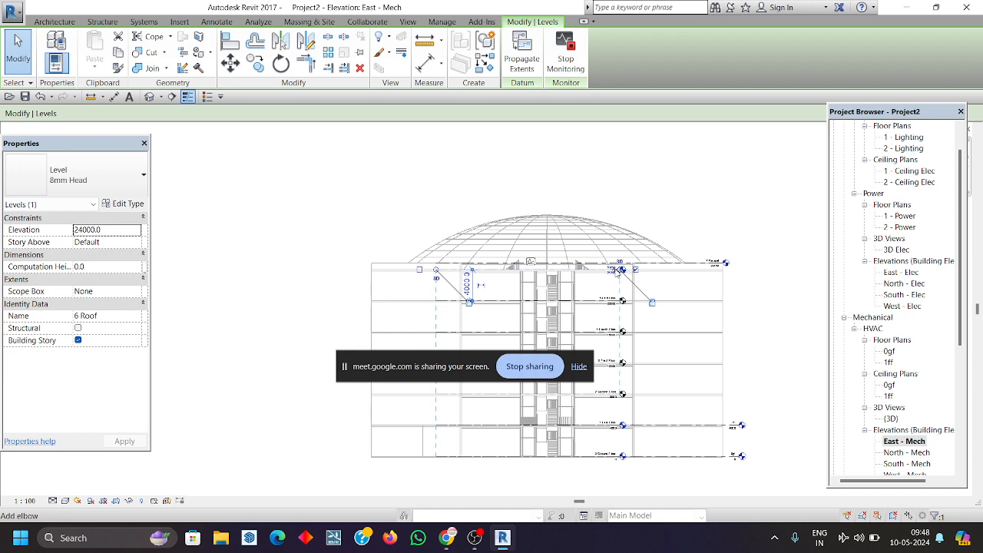
pyautogui.moveTo(648, 286); pyautogui.dragTo(769, 285)
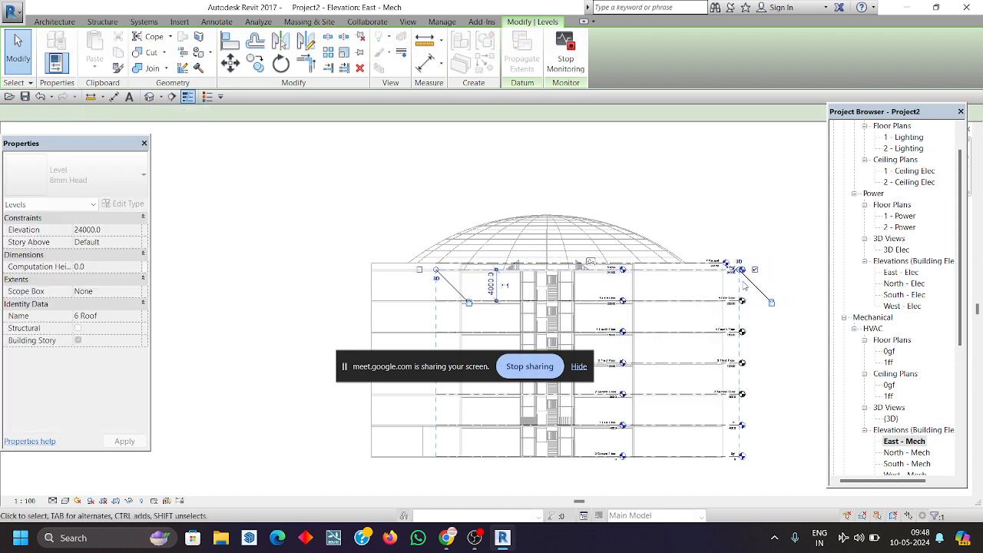
pyautogui.click(716, 241)
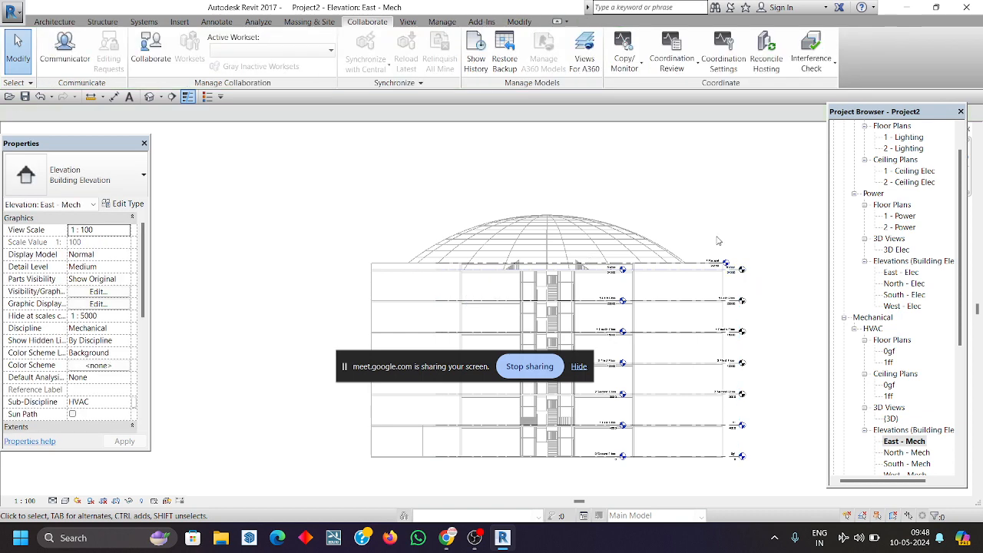
# Set the elevation of the monitored 1ff level to 5000 mm.
pyautogui.moveTo(717, 240); pyautogui.dragTo(731, 192, button='middle')
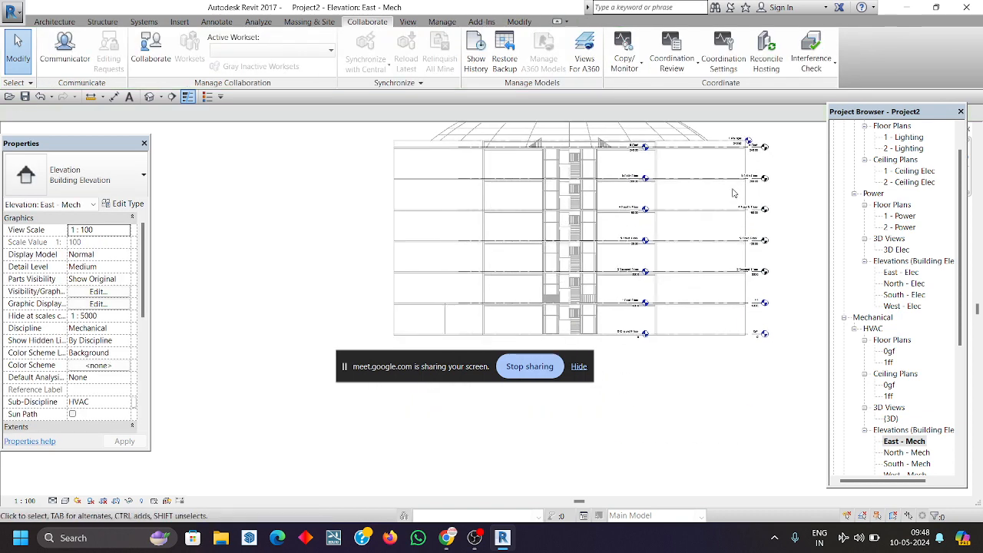
pyautogui.click(579, 366)
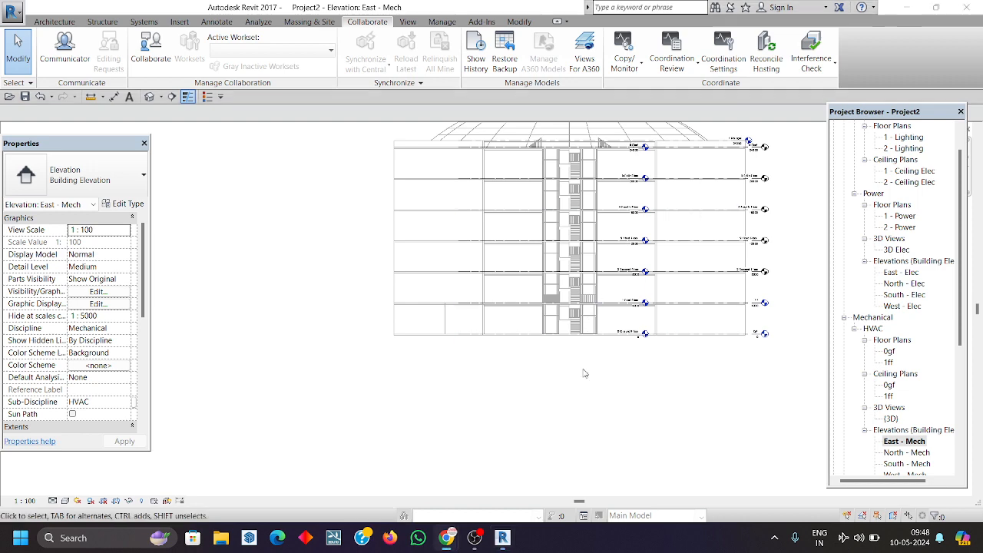
pyautogui.scroll(1, 533, 333)
pyautogui.moveTo(629, 359); pyautogui.dragTo(495, 375, button='middle')
pyautogui.scroll(2, 541, 339)
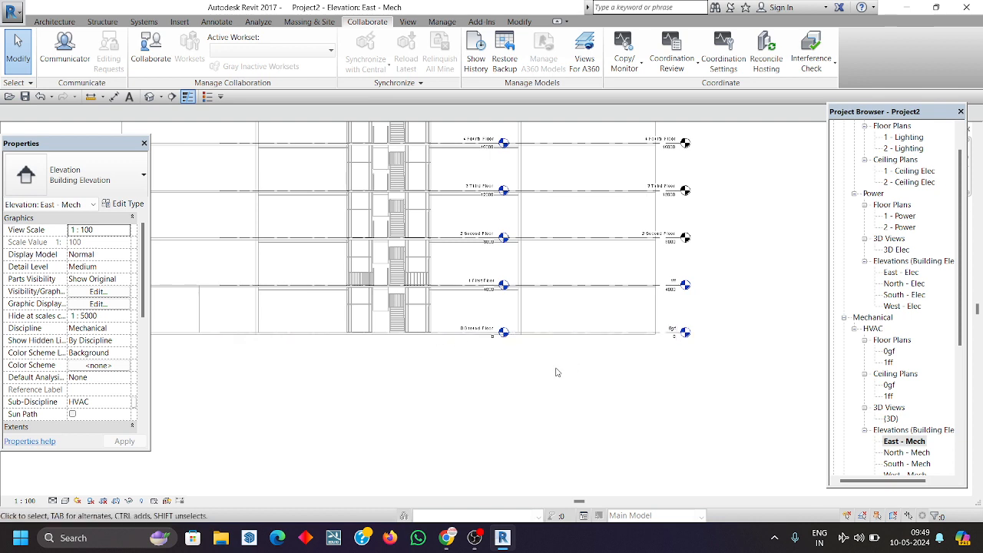
pyautogui.scroll(1, 555, 370)
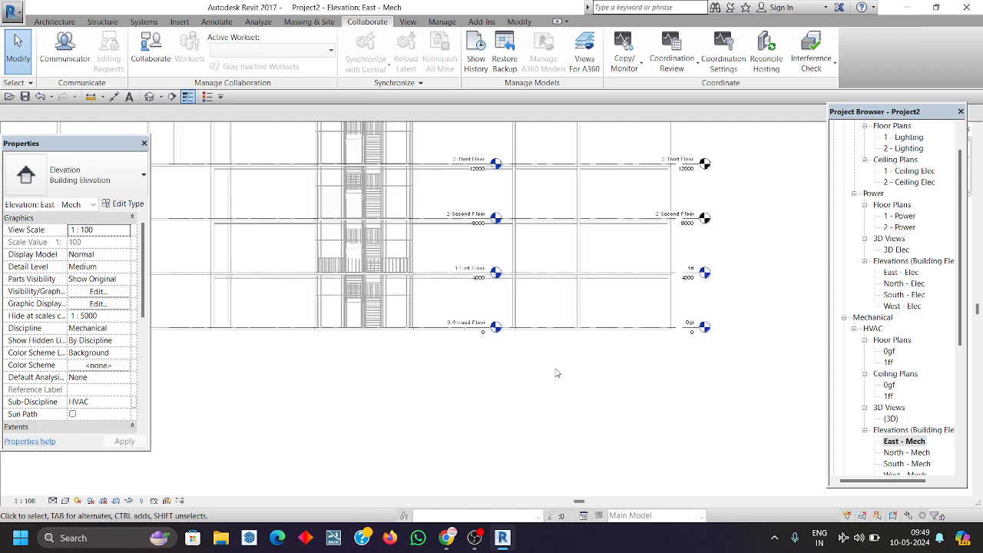
pyautogui.moveTo(556, 370); pyautogui.dragTo(470, 362, button='middle')
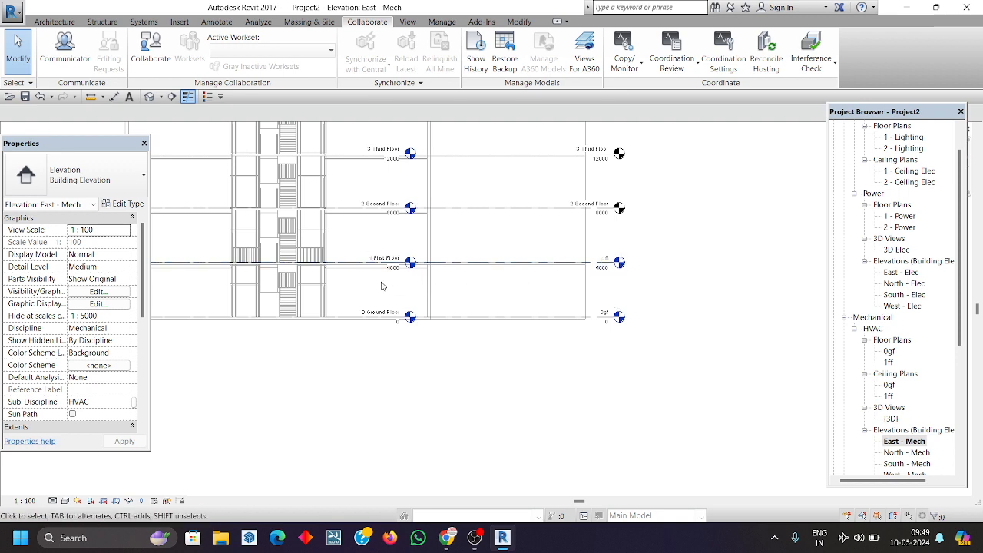
pyautogui.doubleClick(606, 268)
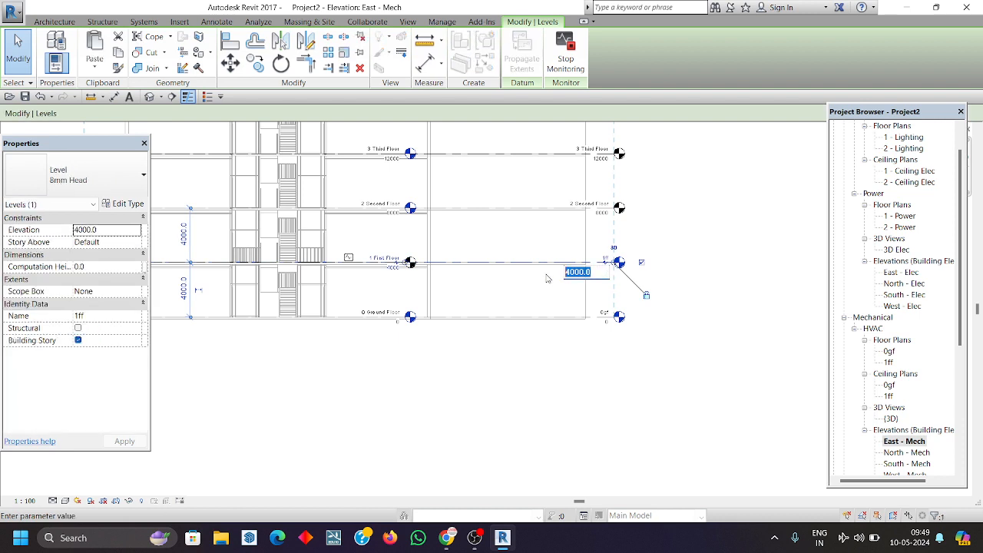
pyautogui.write('50')
pyautogui.press('Return')
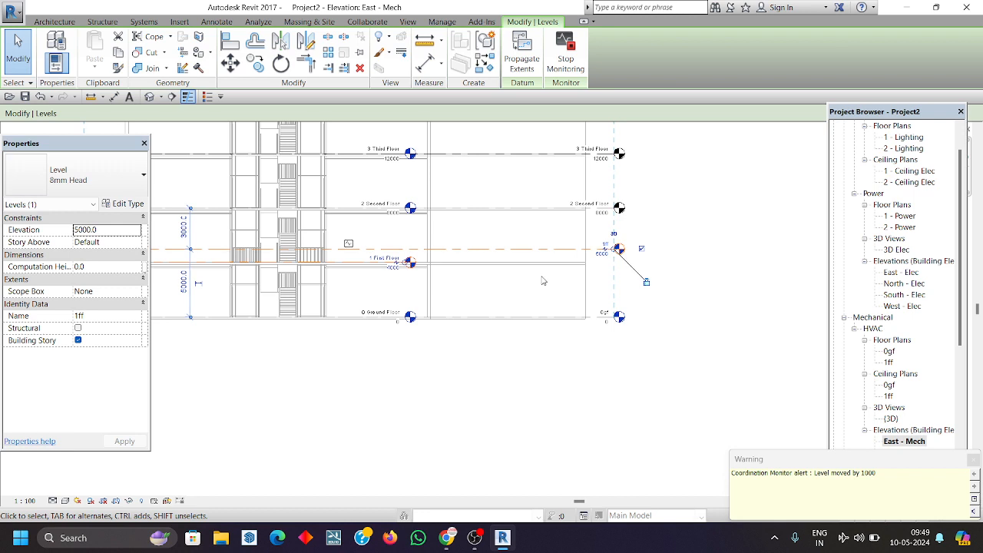
# Set the 1ff level's elevation back to 4000 mm and deselect the level.
pyautogui.click(603, 257)
pyautogui.write('4000')
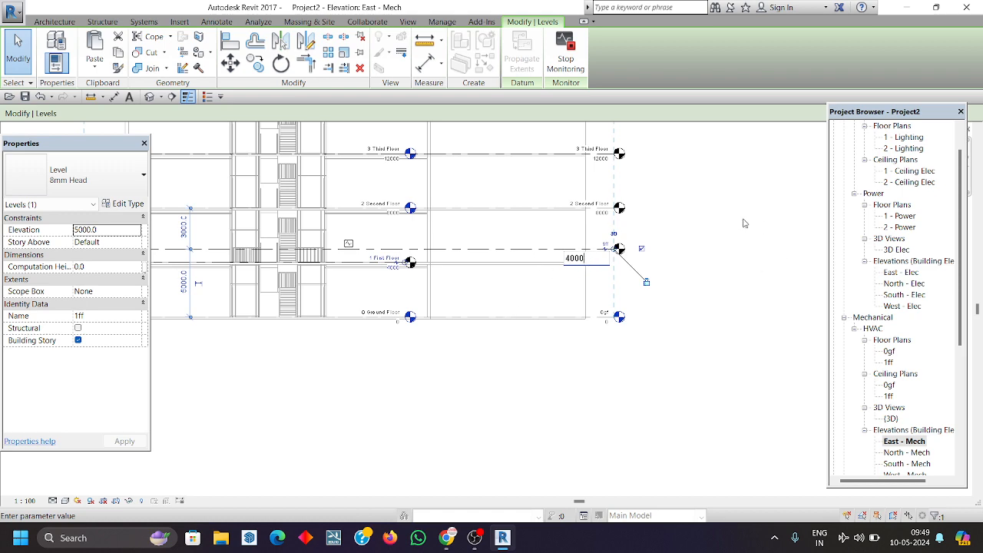
pyautogui.press('Return')
pyautogui.moveTo(699, 284); pyautogui.dragTo(696, 471, button='middle')
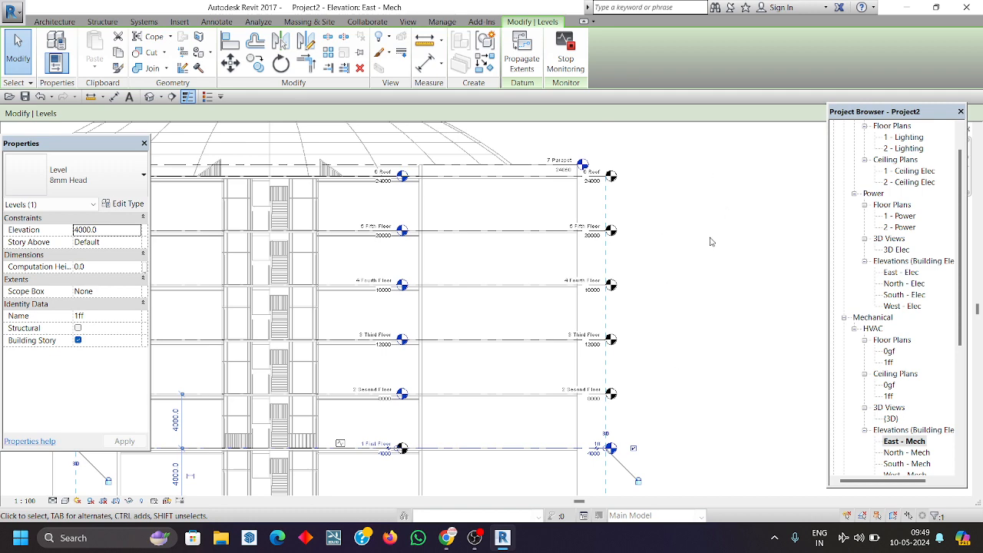
pyautogui.scroll(-2, 708, 245)
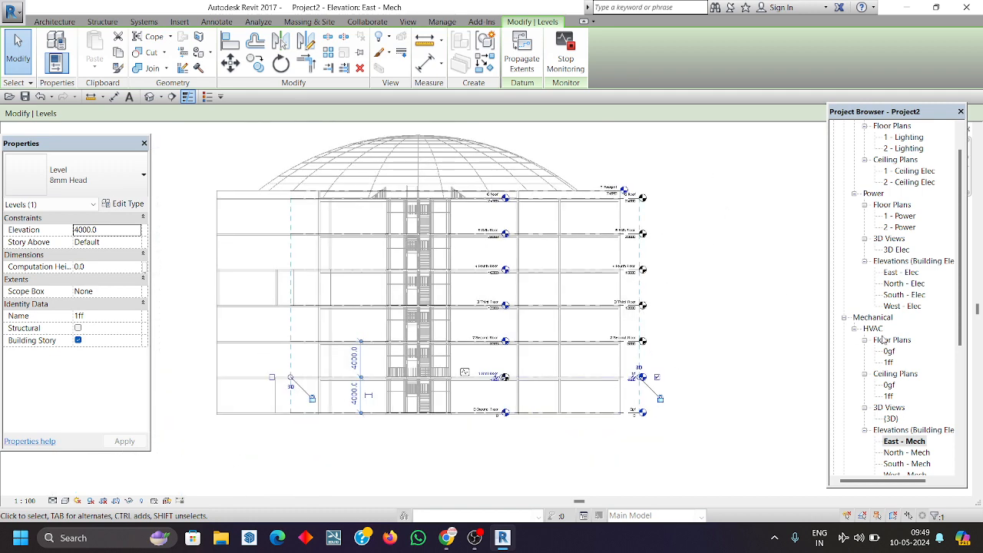
pyautogui.scroll(-2, 883, 339)
pyautogui.click(737, 294)
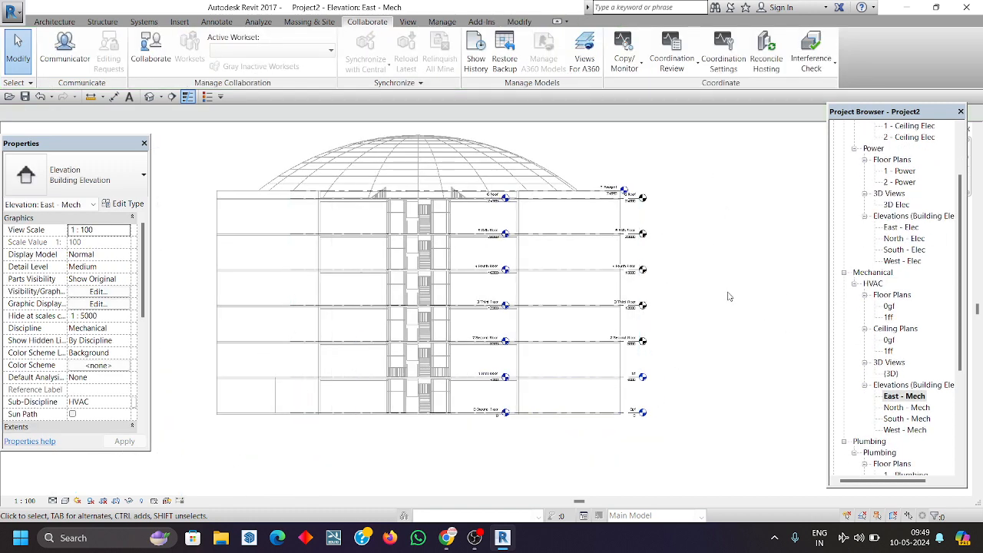
pyautogui.scroll(1, 680, 336)
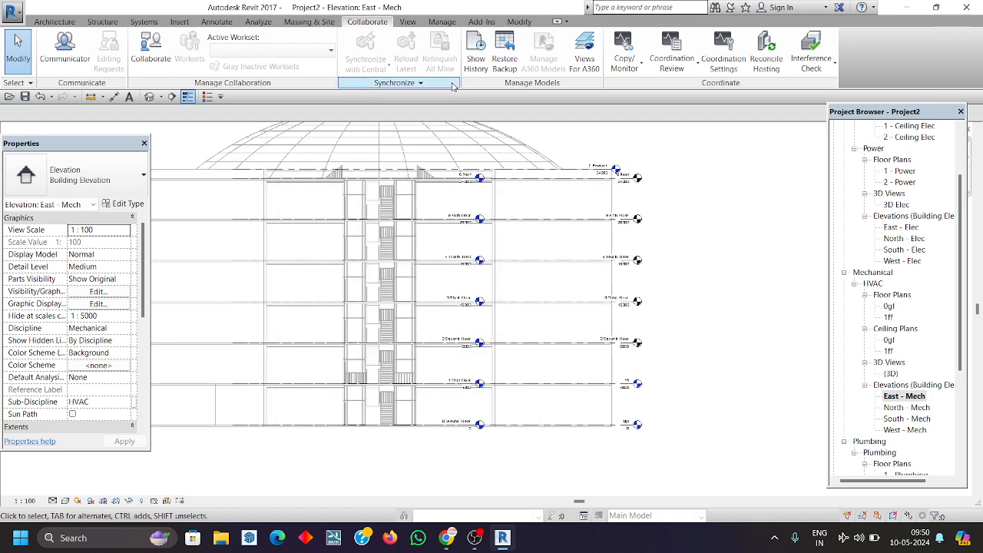
pyautogui.click(625, 65)
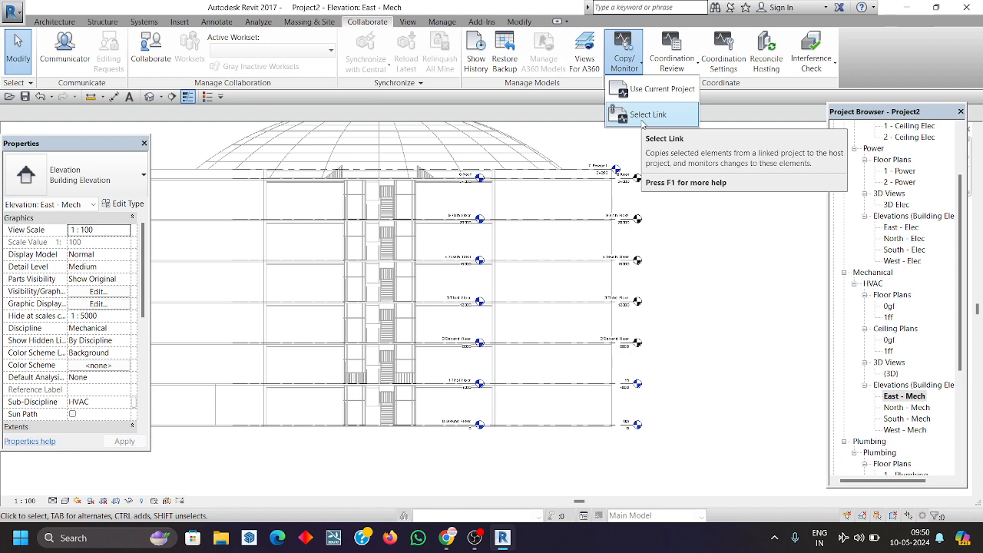
pyautogui.click(707, 237)
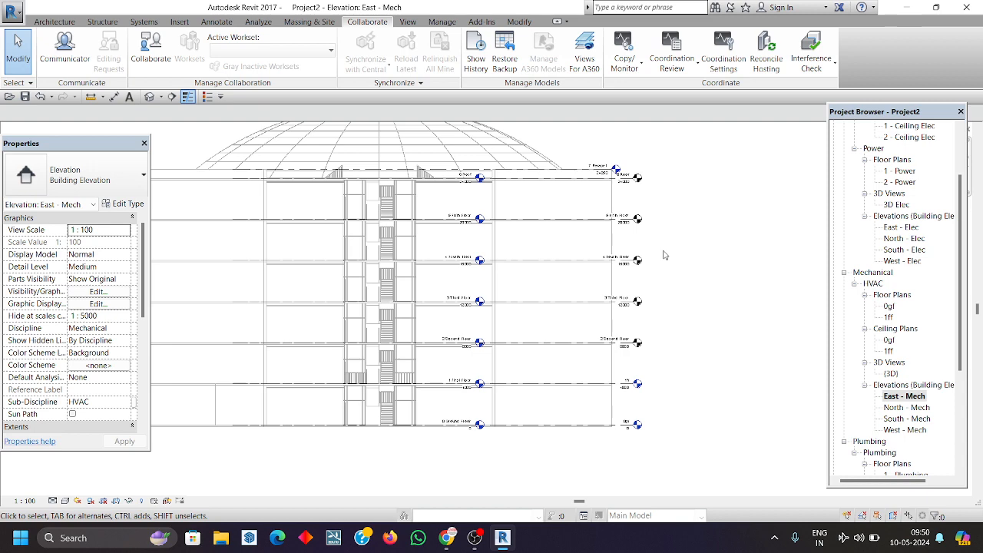
# Open the mechanical 0gf floor plan and select the elevation marker located inside the building's corridor.
pyautogui.doubleClick(888, 306)
pyautogui.scroll(3, 466, 329)
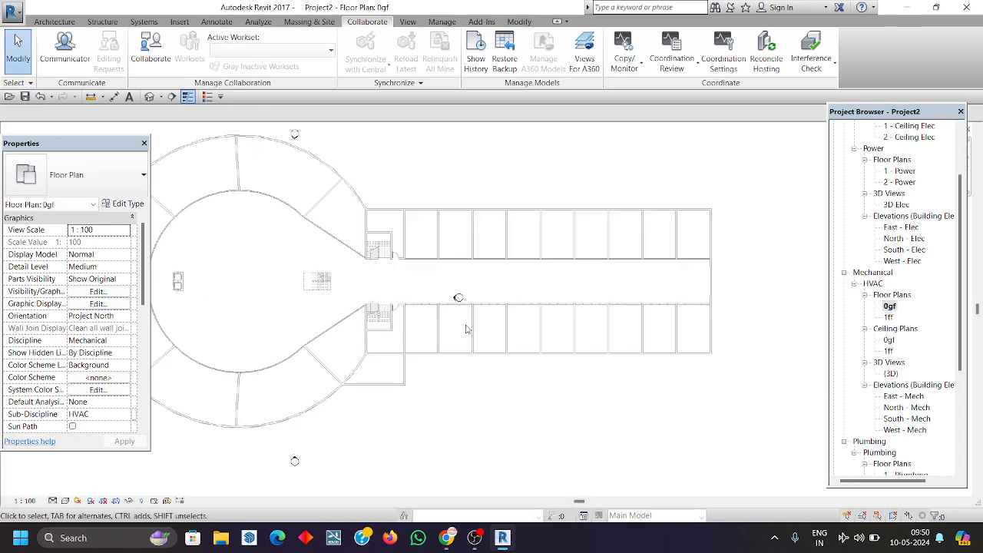
pyautogui.scroll(-1, 466, 329)
pyautogui.click(460, 305)
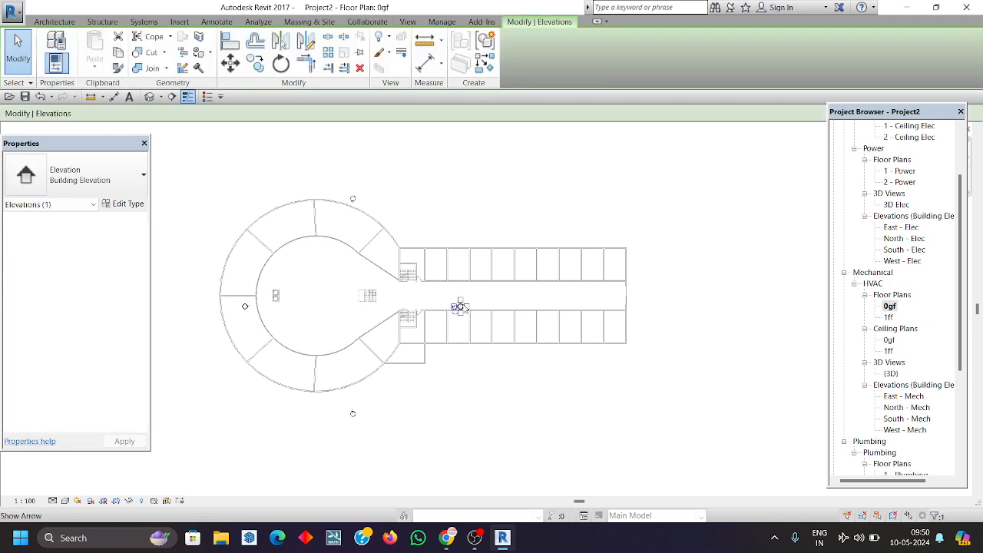
pyautogui.click(460, 301)
pyautogui.scroll(4, 450, 310)
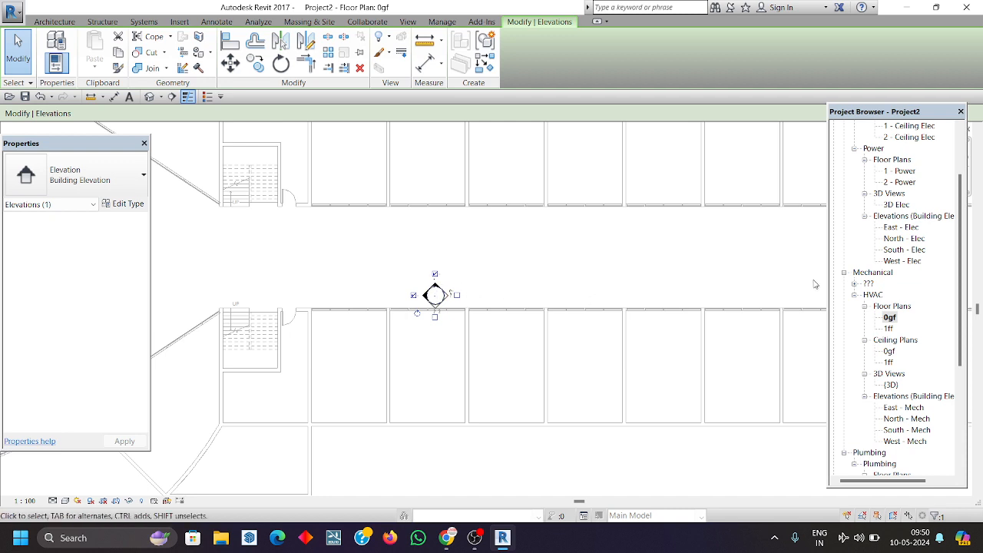
pyautogui.click(854, 284)
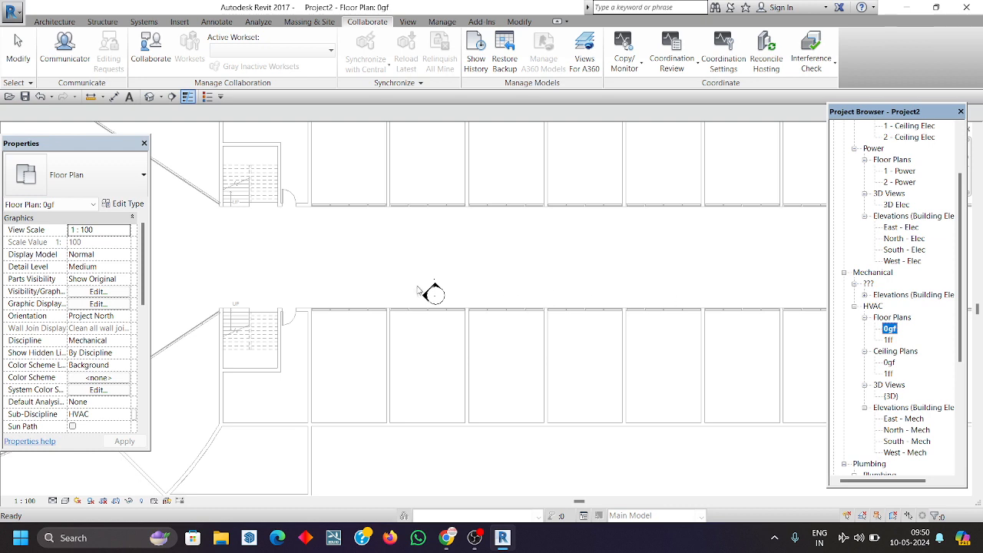
pyautogui.click(448, 301)
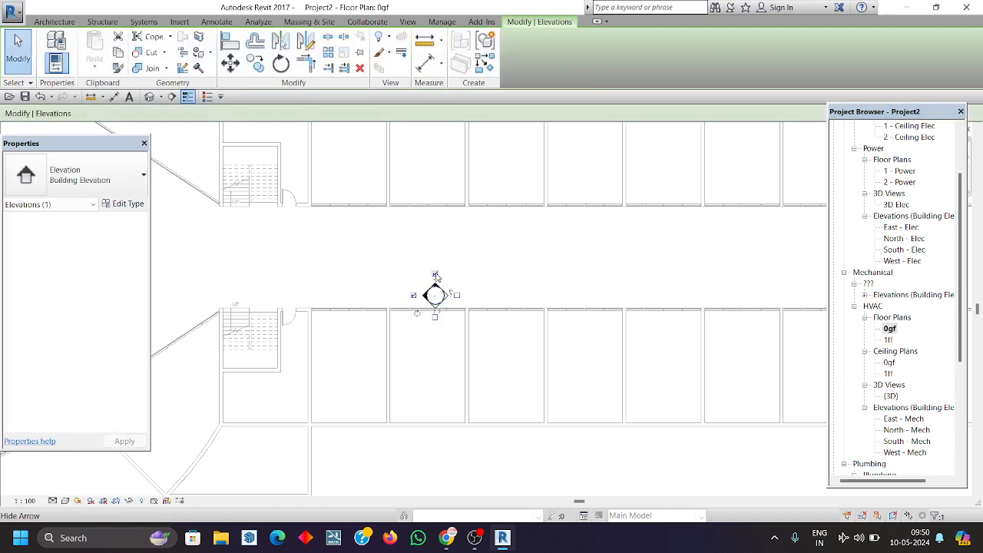
pyautogui.press('Delete')
pyautogui.click(522, 268)
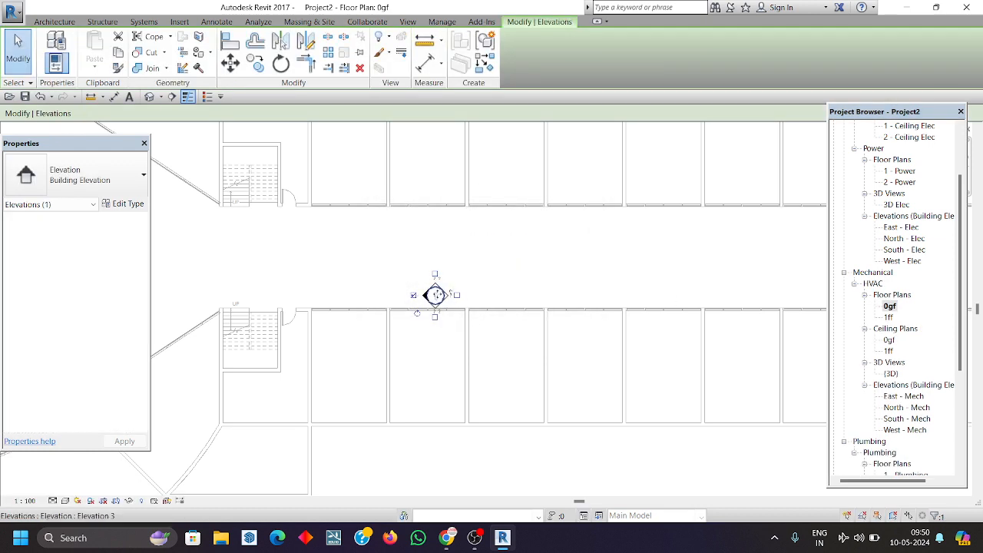
# Move the elevation marker from the corridor to just outside the east end of the rectangular wing.
pyautogui.moveTo(436, 295); pyautogui.dragTo(716, 292)
pyautogui.scroll(-1, 680, 335)
pyautogui.moveTo(680, 335)
pyautogui.mouseDown(button='middle')
pyautogui.moveTo(405, 265)
pyautogui.moveTo(369, 276)
pyautogui.mouseUp(button='middle')
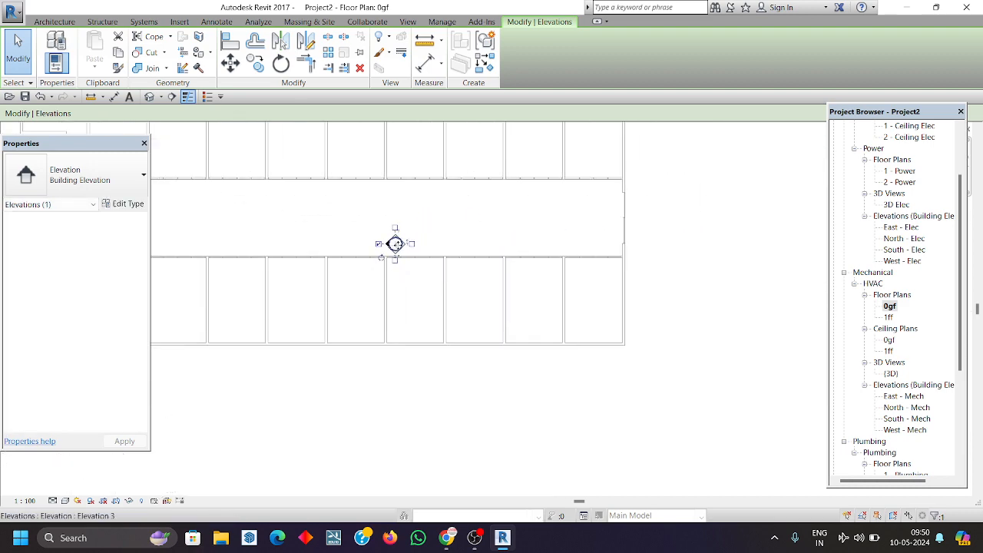
pyautogui.moveTo(396, 244); pyautogui.dragTo(668, 225)
pyautogui.click(662, 334)
pyautogui.scroll(-3, 662, 334)
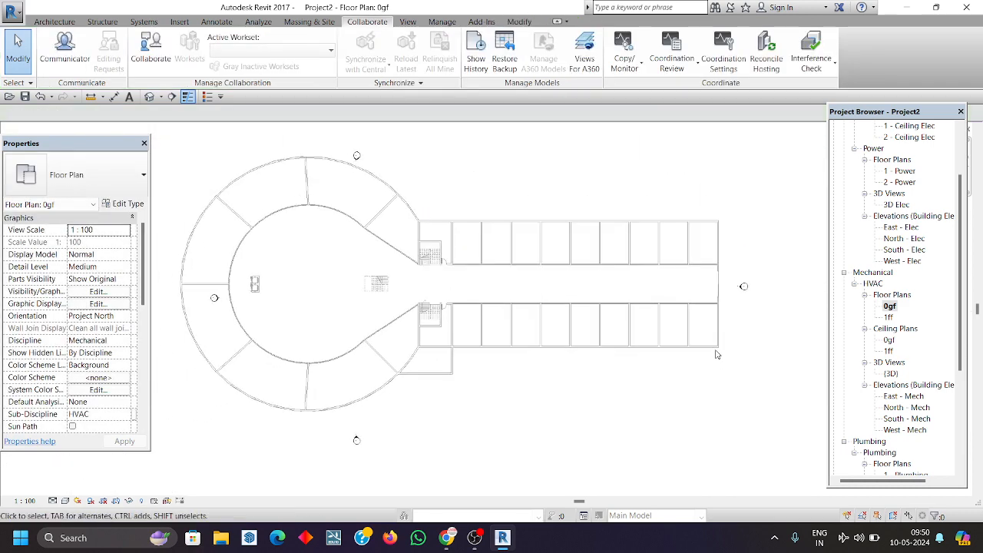
# Move the west elevation marker outside the circular part of the building, level with its centre.
pyautogui.moveTo(215, 299); pyautogui.dragTo(159, 279)
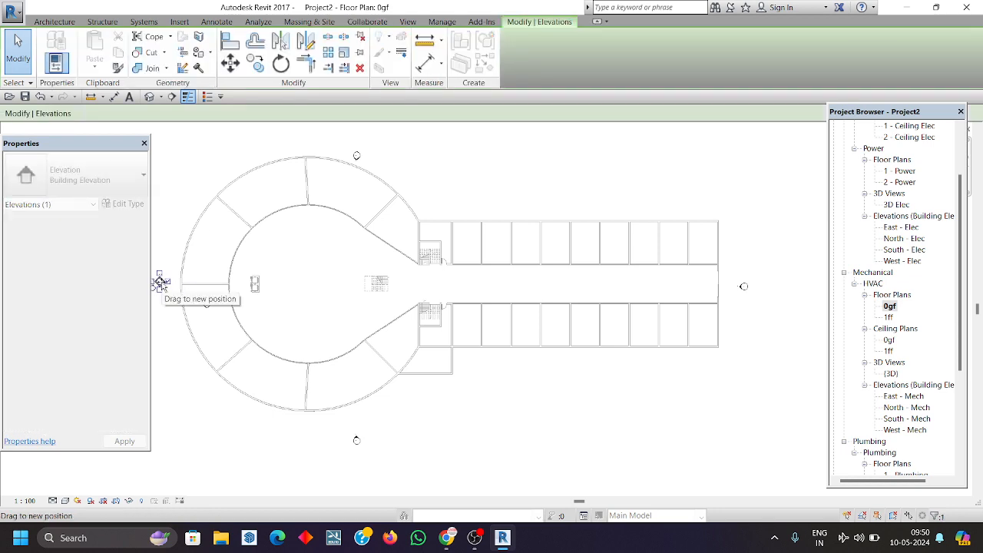
pyautogui.click(191, 355)
pyautogui.scroll(-3, 194, 354)
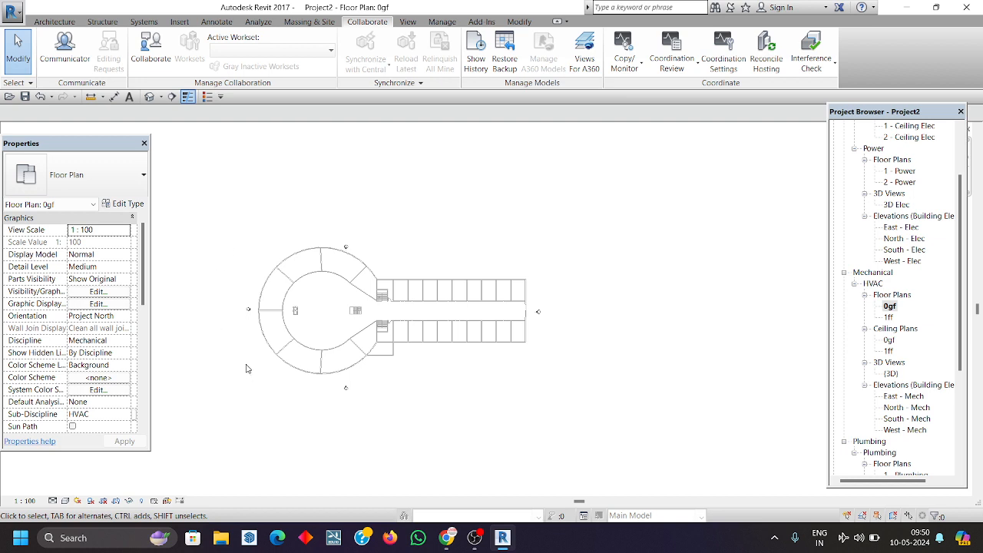
# Pin all four elevation markers around the building in place and clear the selection.
pyautogui.moveTo(178, 166); pyautogui.dragTo(619, 458)
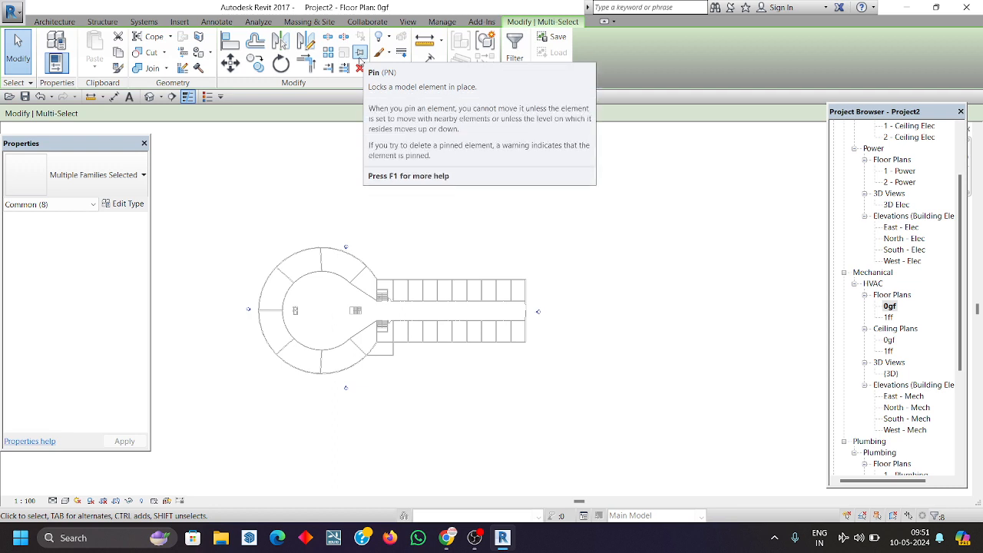
pyautogui.click(360, 57)
pyautogui.click(421, 332)
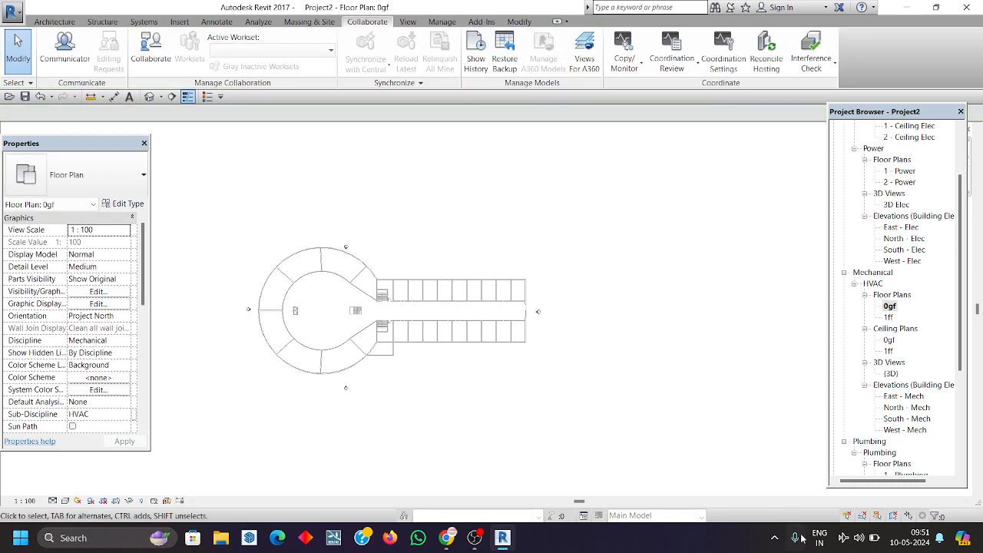
# Move the linked architectural model up and across the plan, and undo the move.
pyautogui.click(453, 332)
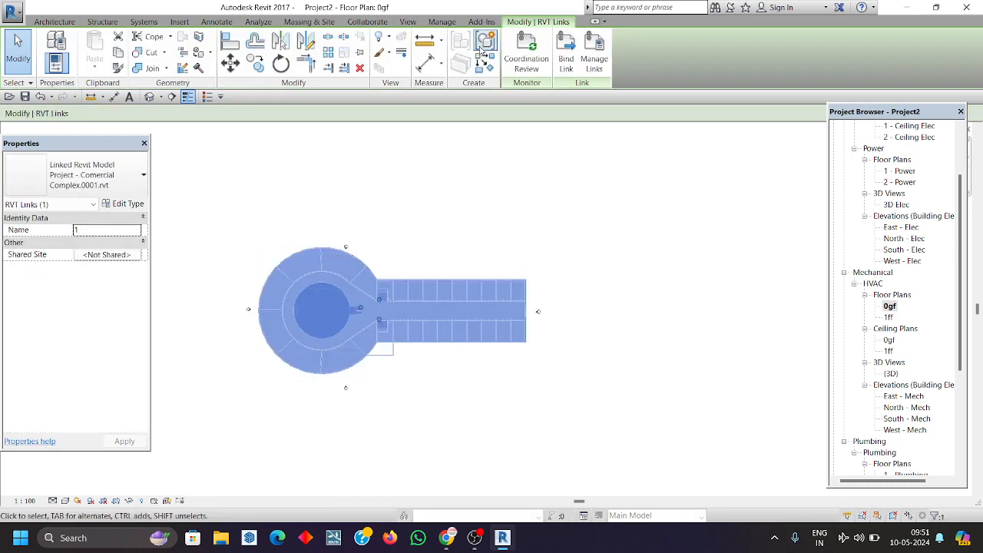
pyautogui.click(230, 62)
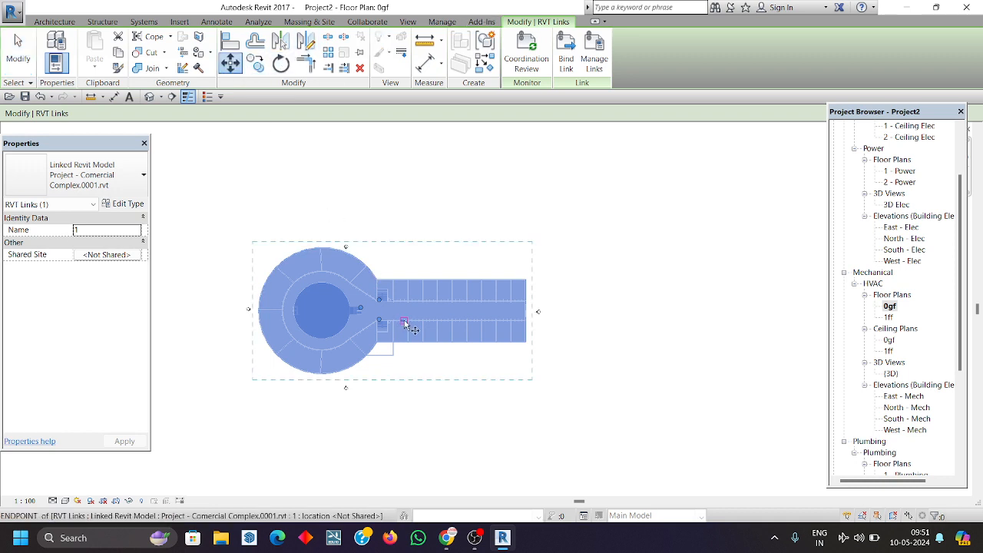
pyautogui.click(406, 325)
pyautogui.click(456, 202)
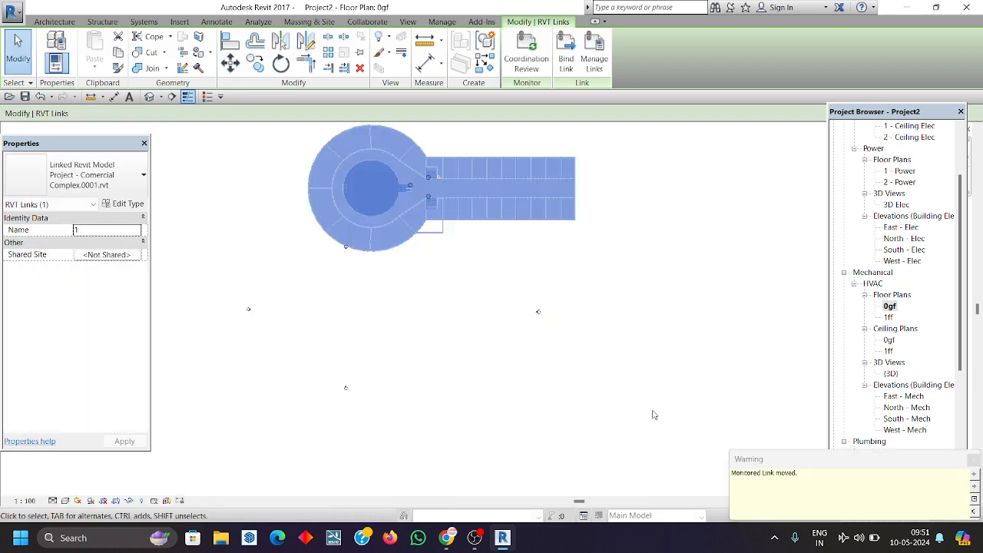
pyautogui.hotkey('ctrl', 'z')
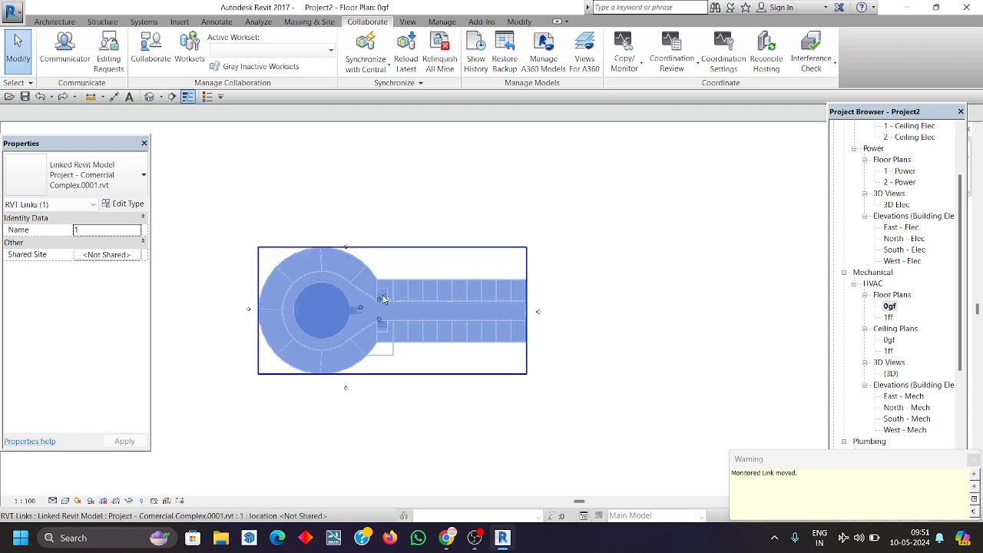
# Pin the linked architectural model, try to move it upward to test the pin, and cancel the move.
pyautogui.click(386, 301)
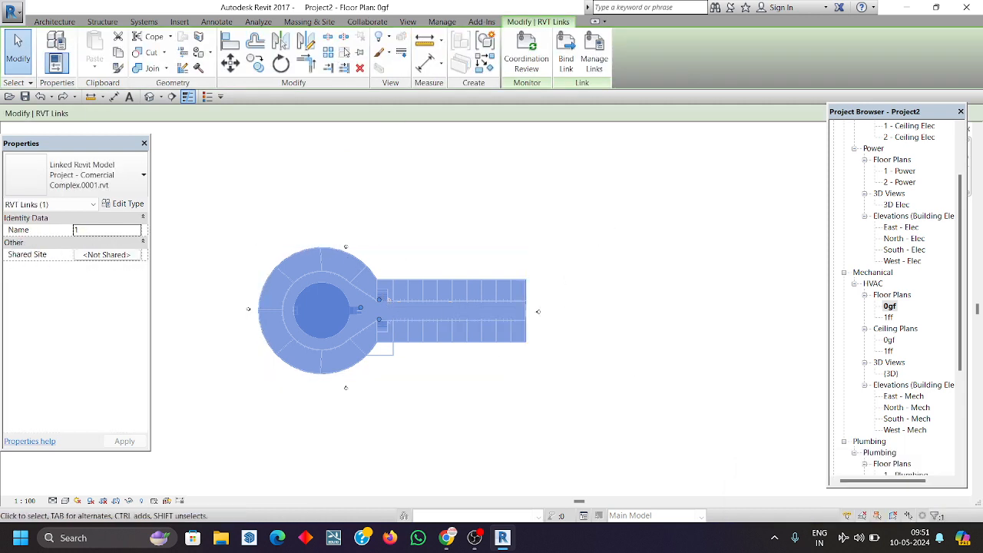
pyautogui.click(360, 53)
pyautogui.click(229, 62)
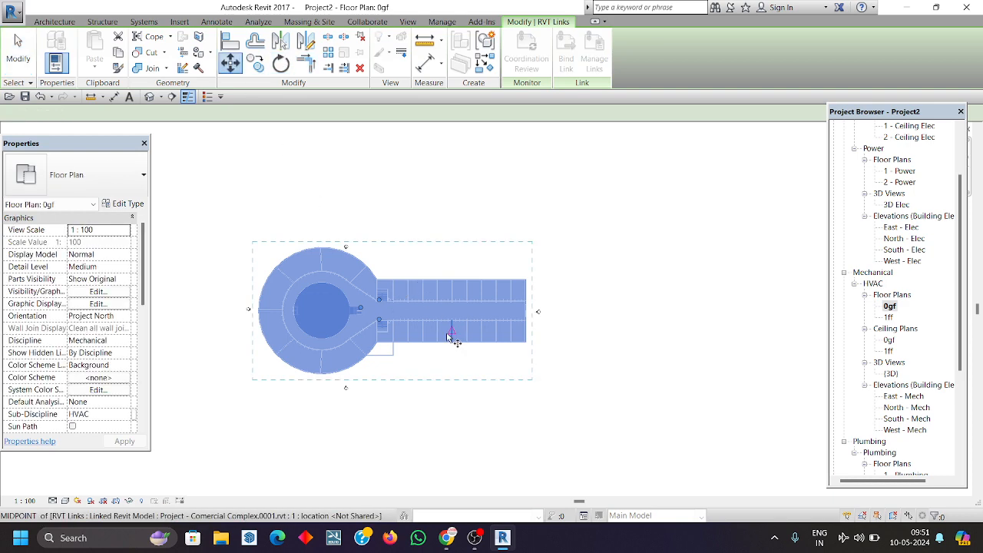
pyautogui.click(451, 330)
pyautogui.click(454, 215)
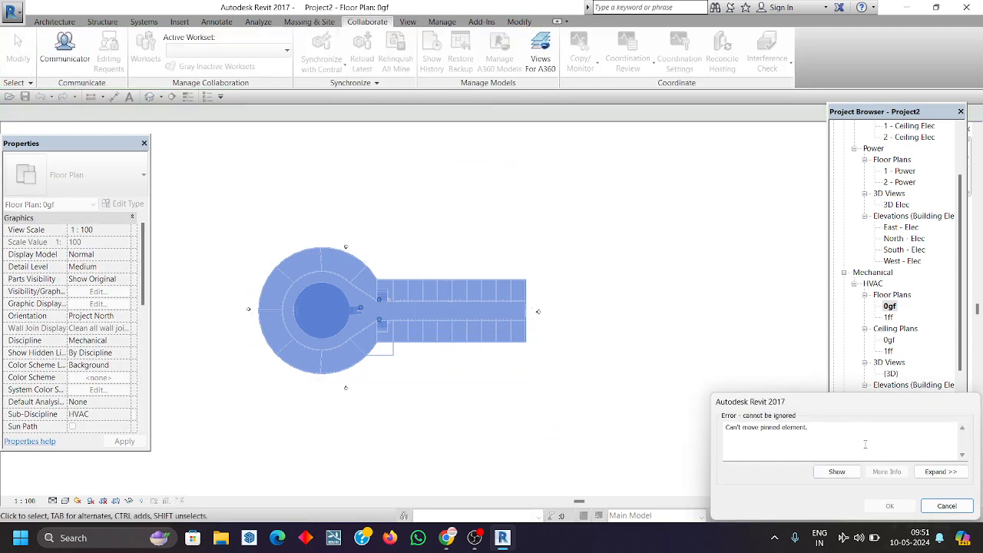
pyautogui.click(947, 505)
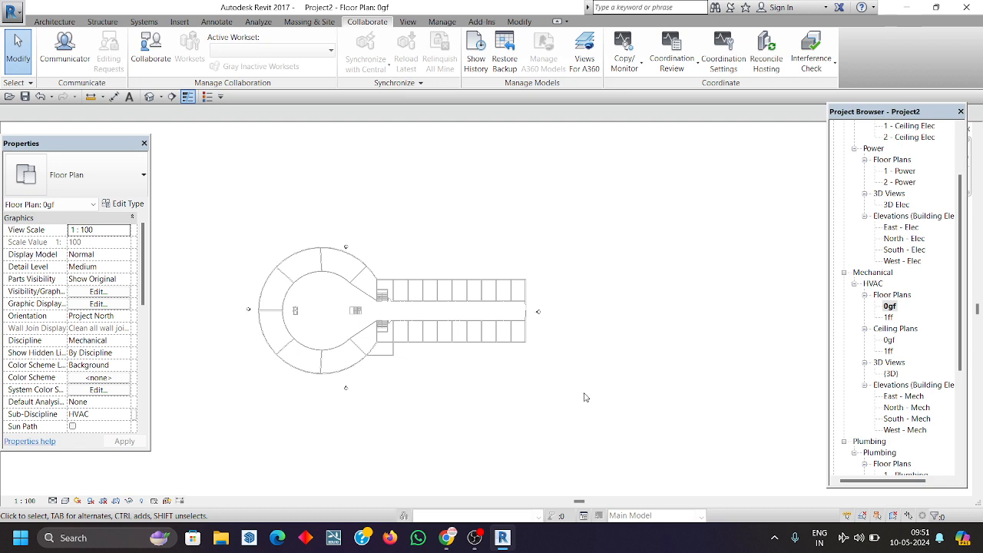
# Start new floor plan views and select the levels 2 Second Floor to 6 Roof for them.
pyautogui.scroll(3, 895, 337)
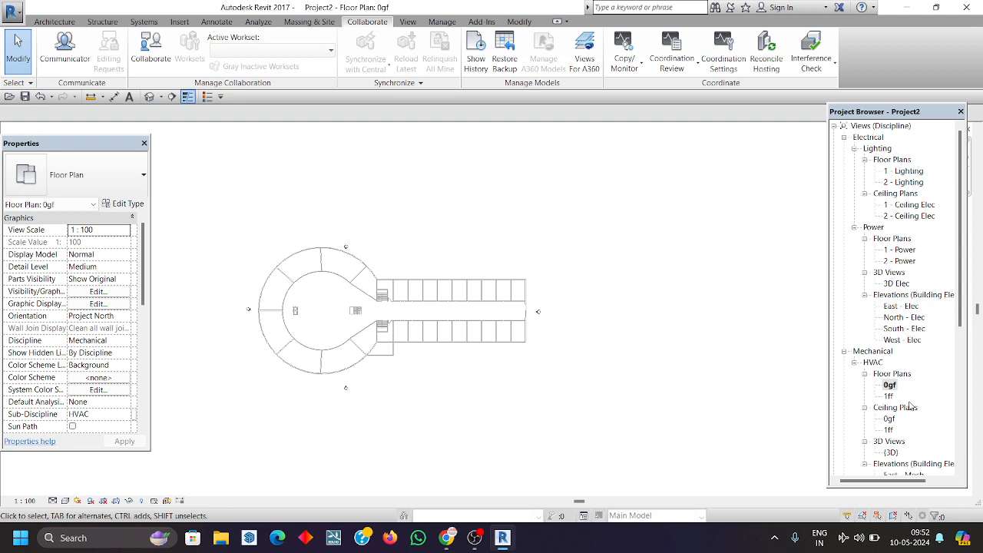
pyautogui.click(405, 23)
pyautogui.click(458, 37)
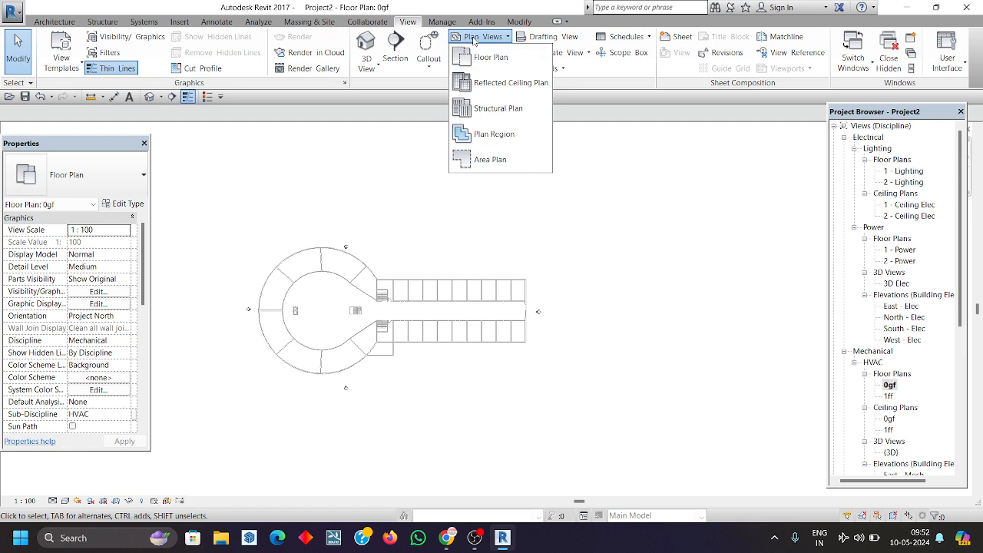
pyautogui.click(477, 58)
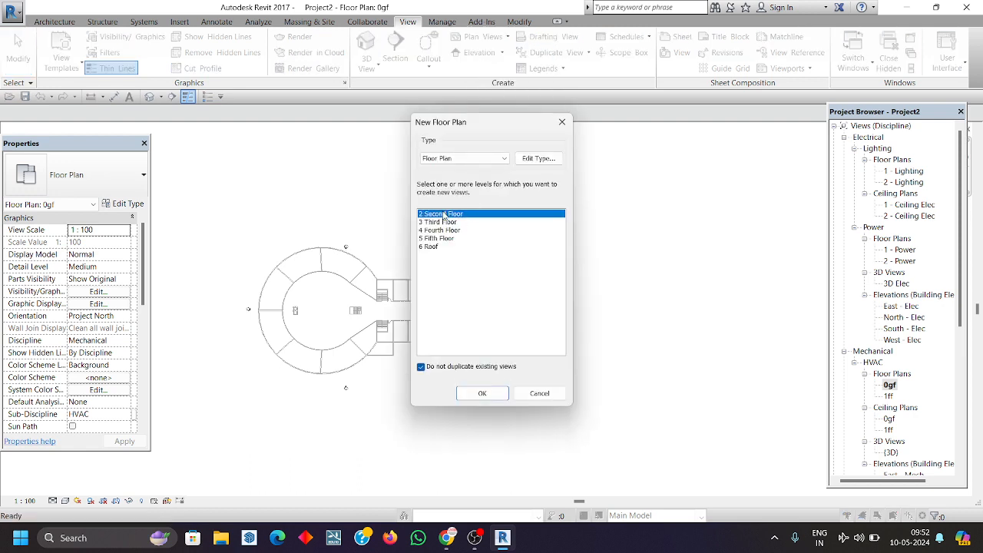
pyautogui.moveTo(444, 221); pyautogui.dragTo(444, 264)
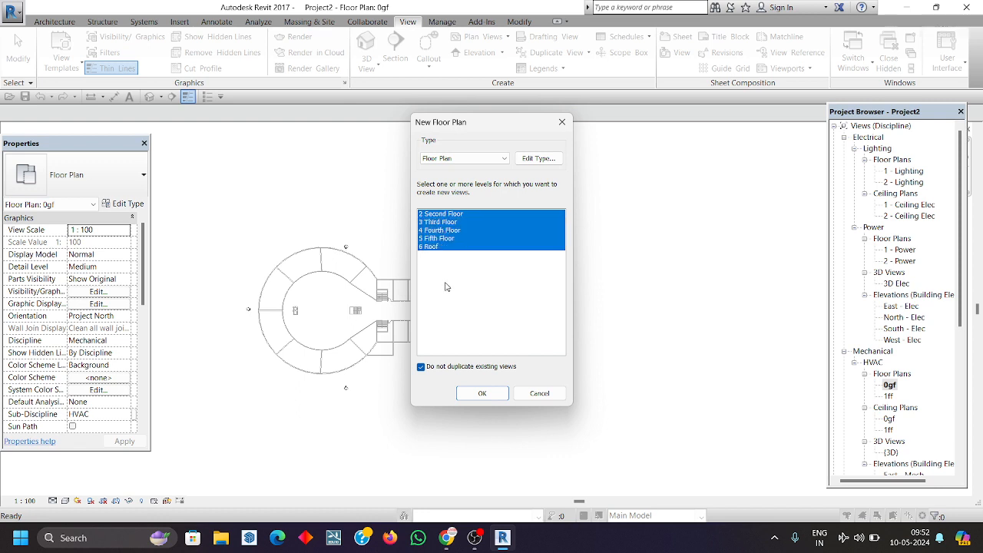
# Apply the Mechanical Plan view template with the HVAC sub-discipline to new views of the Floor Plan type.
pyautogui.click(558, 160)
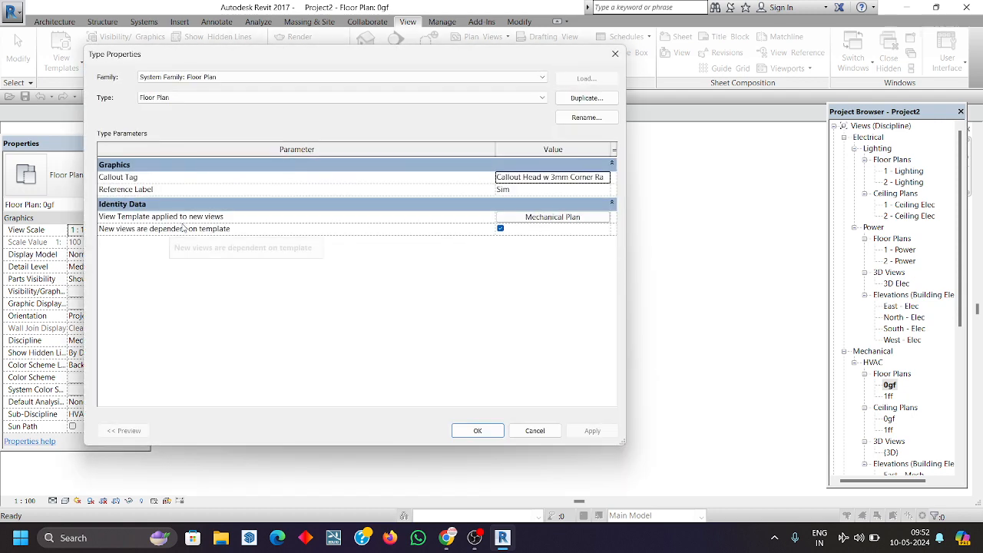
pyautogui.click(566, 218)
pyautogui.scroll(-5, 333, 240)
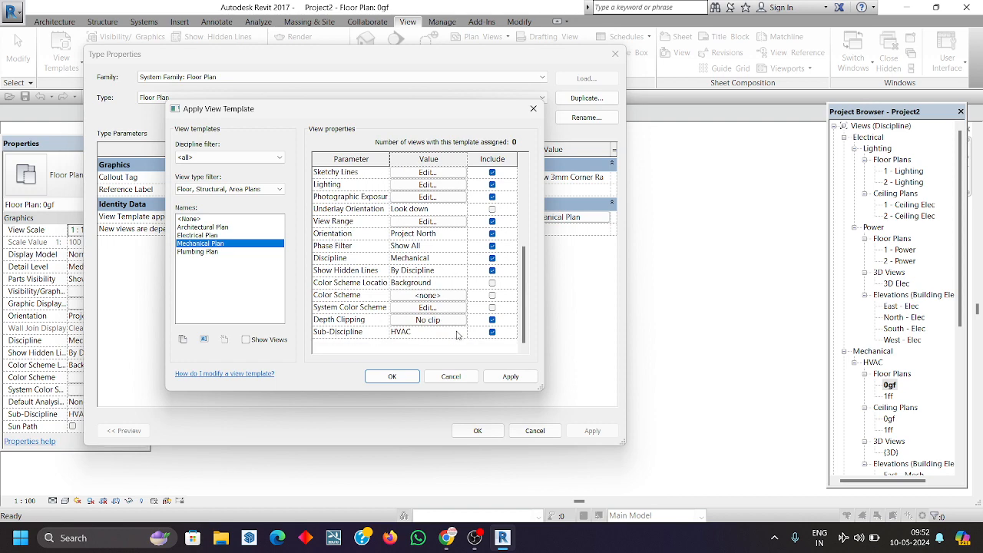
pyautogui.click(509, 377)
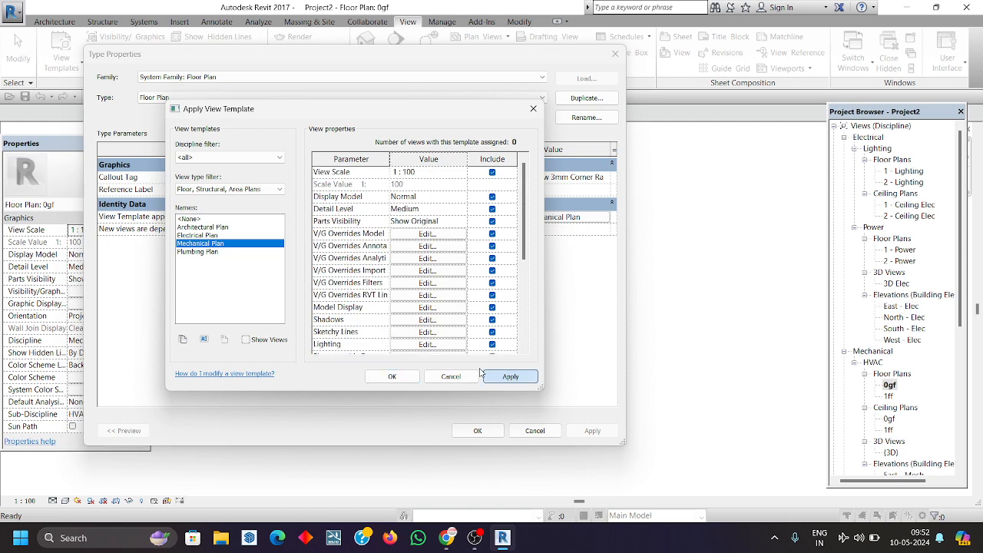
pyautogui.click(390, 373)
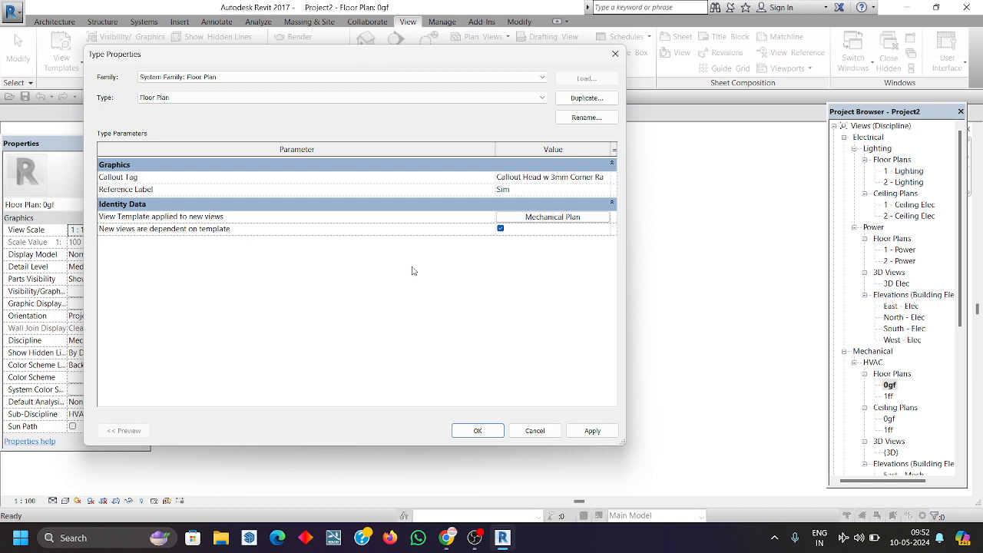
# Make new views independent of the template and create the floor plans for the selected levels.
pyautogui.click(508, 230)
pyautogui.click(500, 228)
pyautogui.click(479, 430)
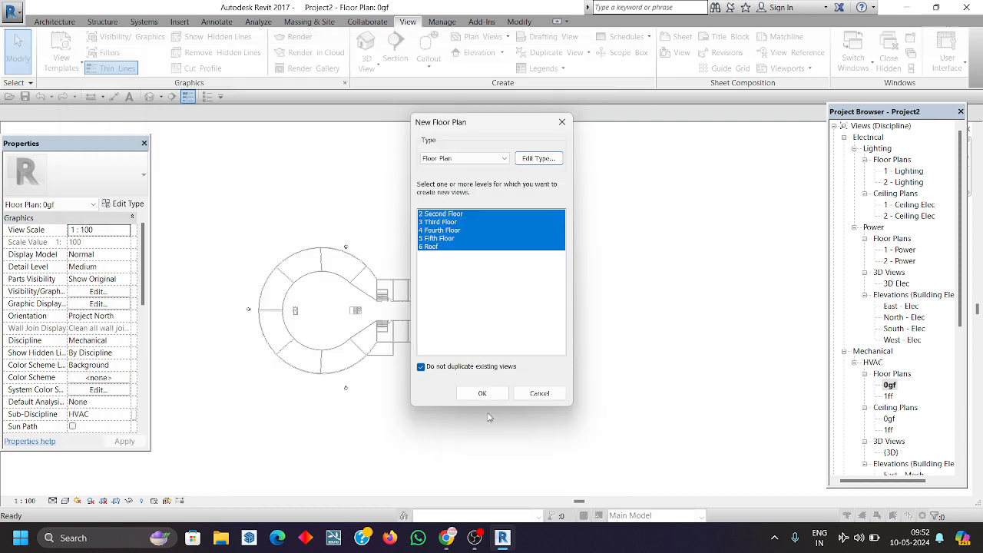
pyautogui.click(488, 393)
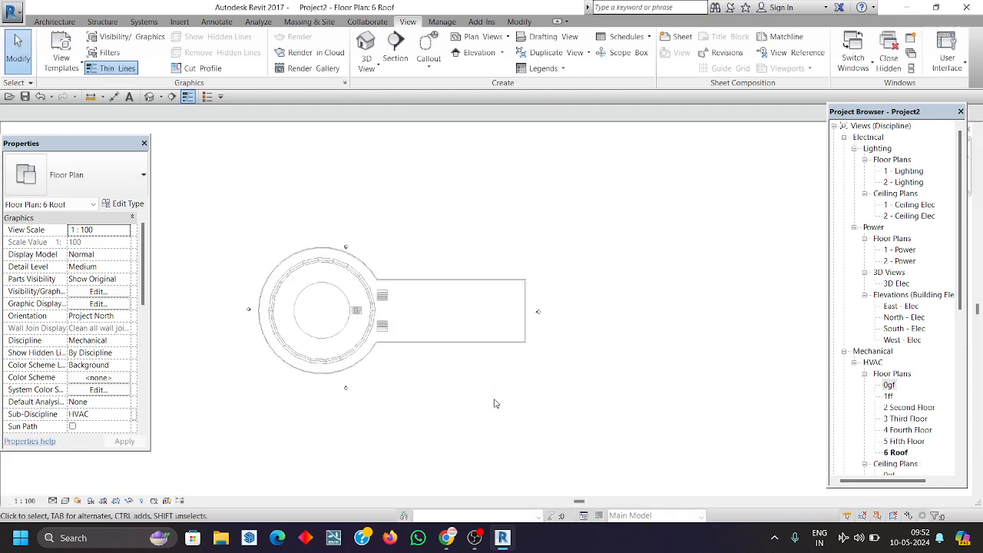
# Start new reflected ceiling plan views and select the levels 2 Second Floor to 6 Roof for them.
pyautogui.scroll(-3, 887, 354)
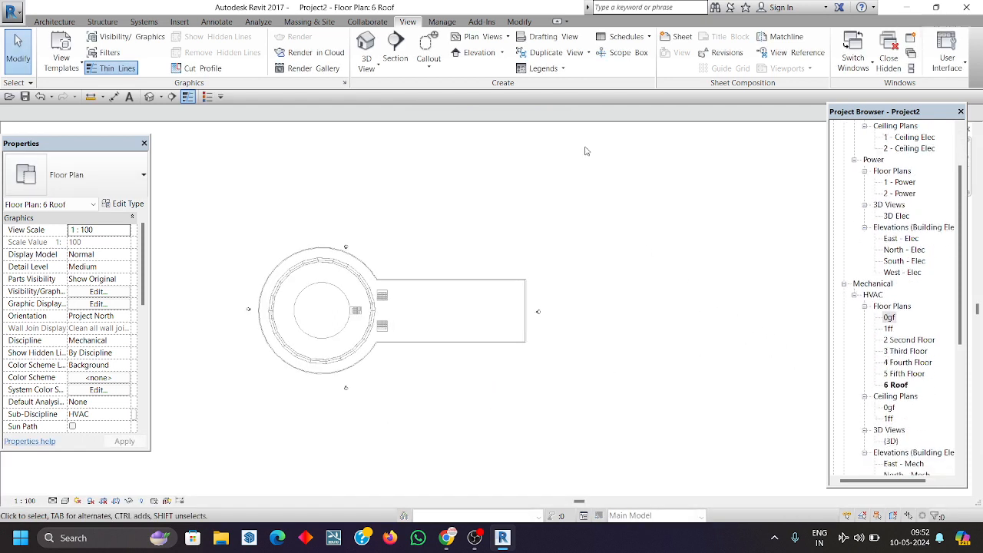
pyautogui.click(497, 40)
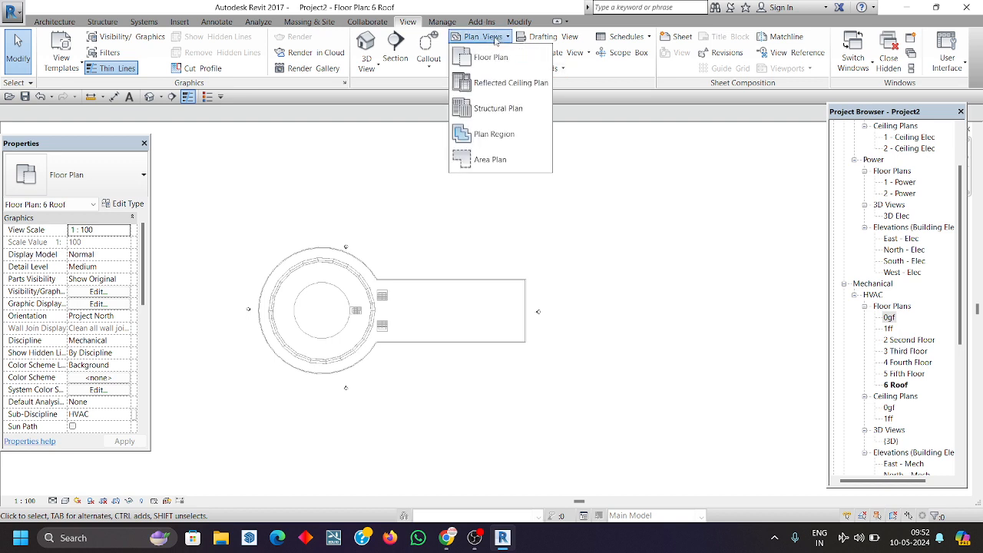
pyautogui.click(498, 91)
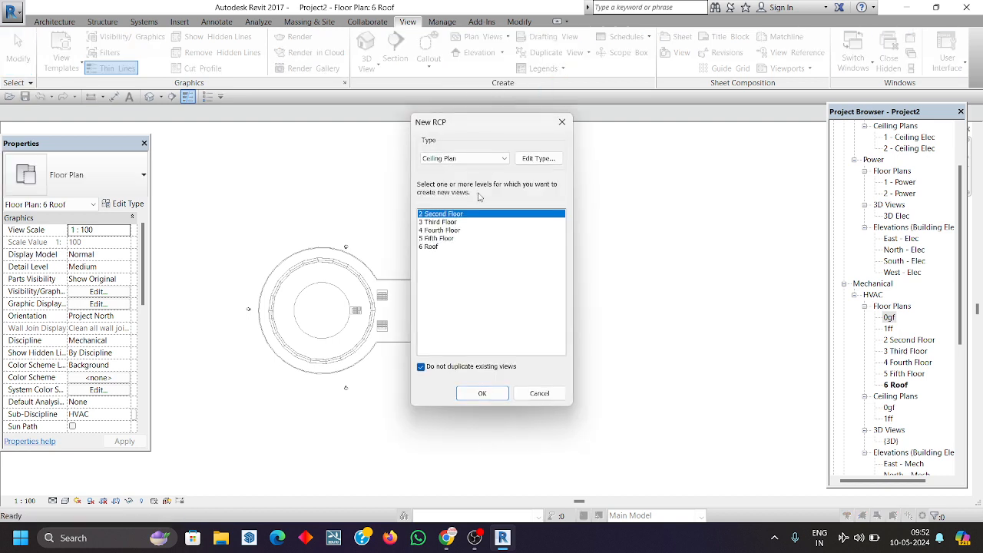
pyautogui.keyDown('shift'); pyautogui.click(498, 335); pyautogui.keyUp('shift')
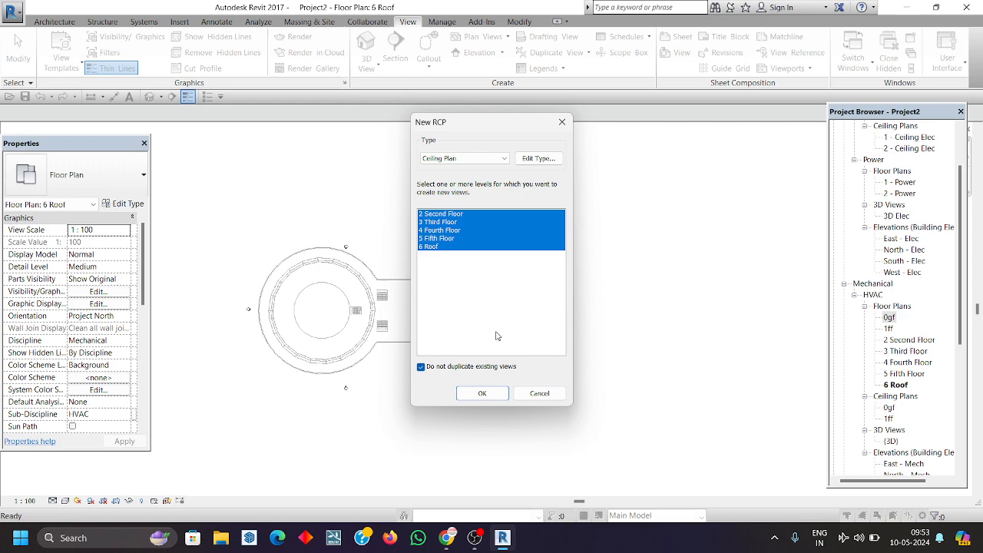
# Apply the Mechanical Ceiling view template to new views of the Ceiling Plan type.
pyautogui.click(536, 158)
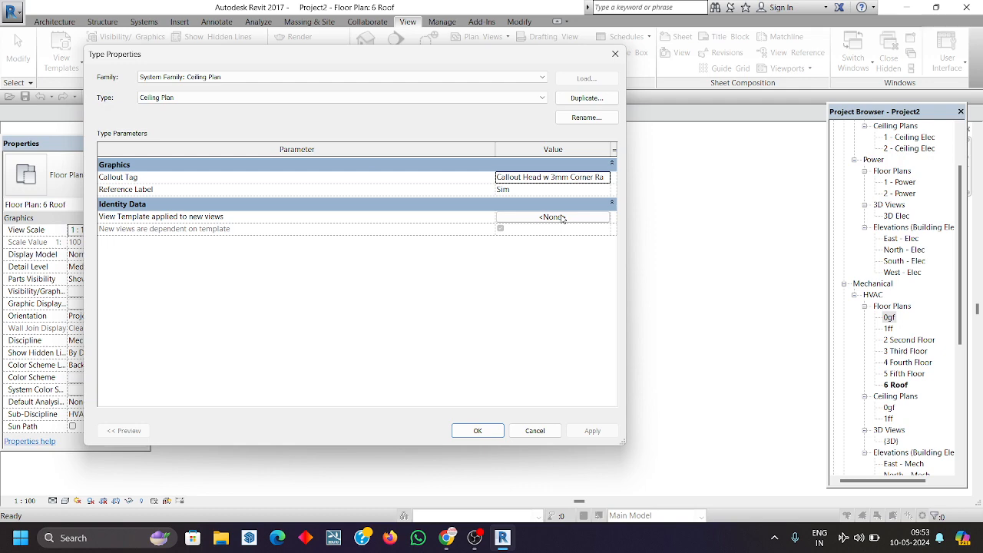
pyautogui.click(562, 218)
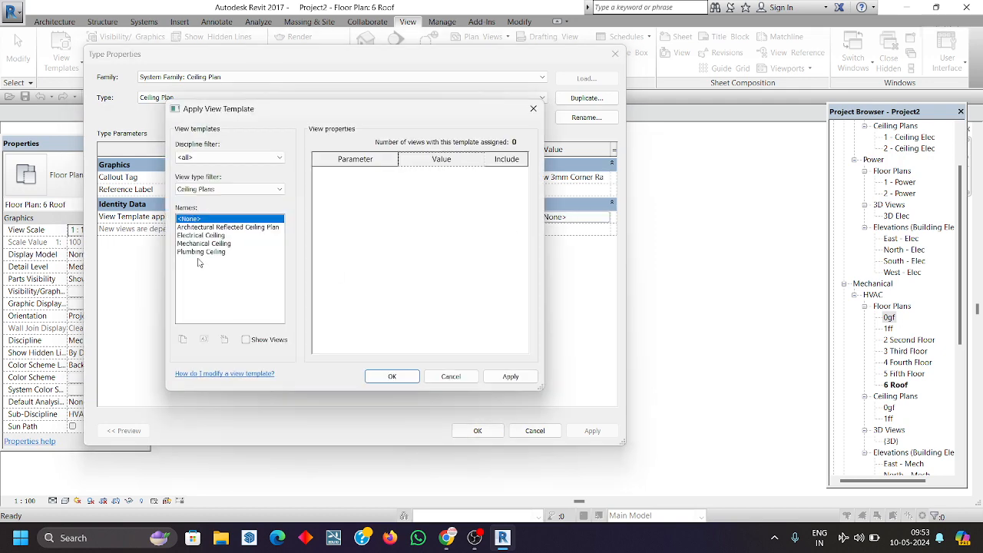
pyautogui.click(204, 245)
pyautogui.scroll(-5, 433, 318)
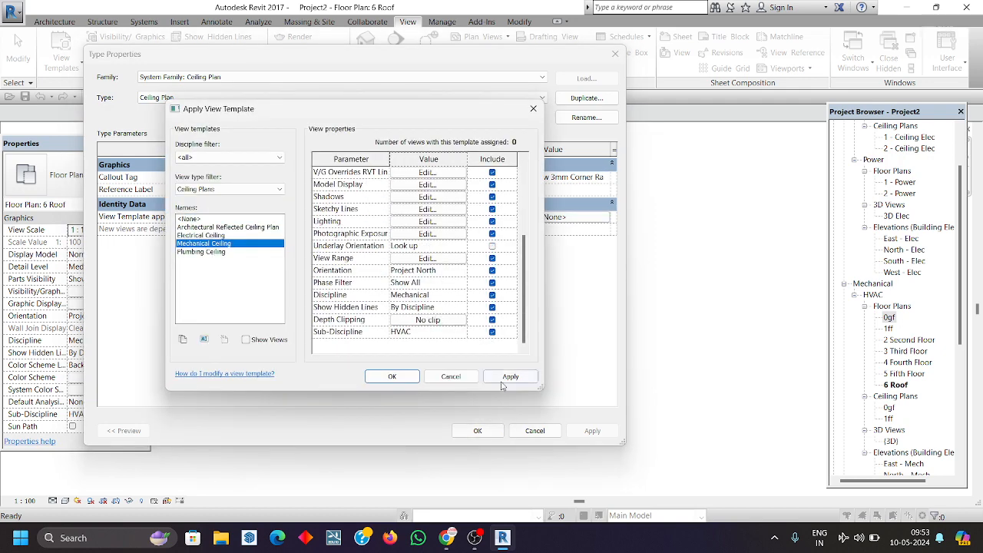
pyautogui.click(507, 379)
pyautogui.click(390, 377)
# Make new views independent of the template and create the mechanical ceiling plans for the selected levels.
pyautogui.click(500, 228)
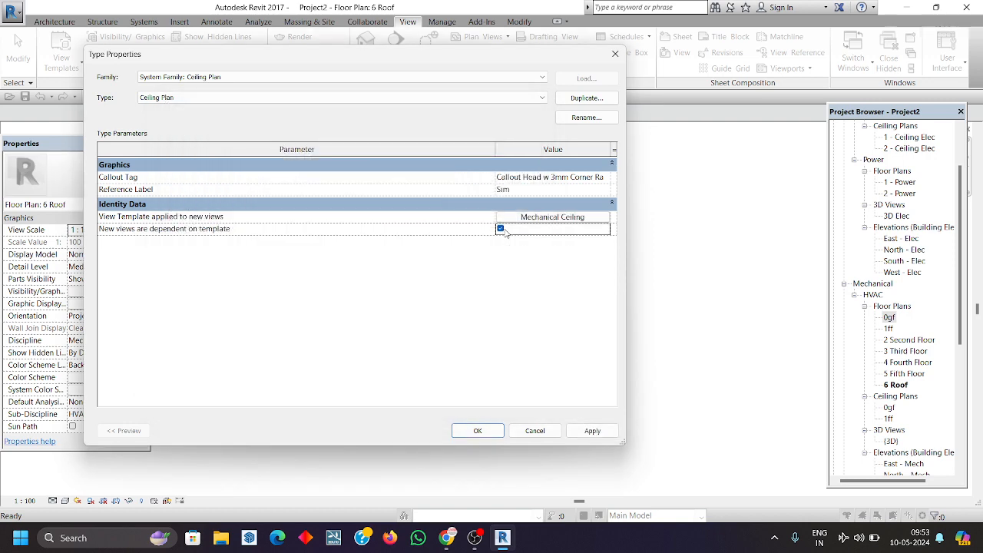
pyautogui.click(497, 431)
pyautogui.click(482, 393)
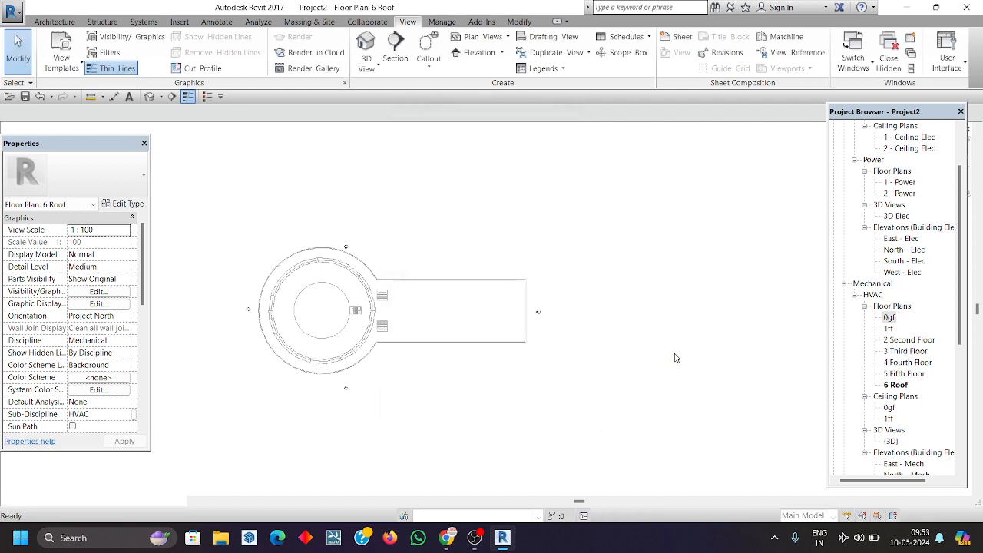
pyautogui.scroll(-3, 883, 353)
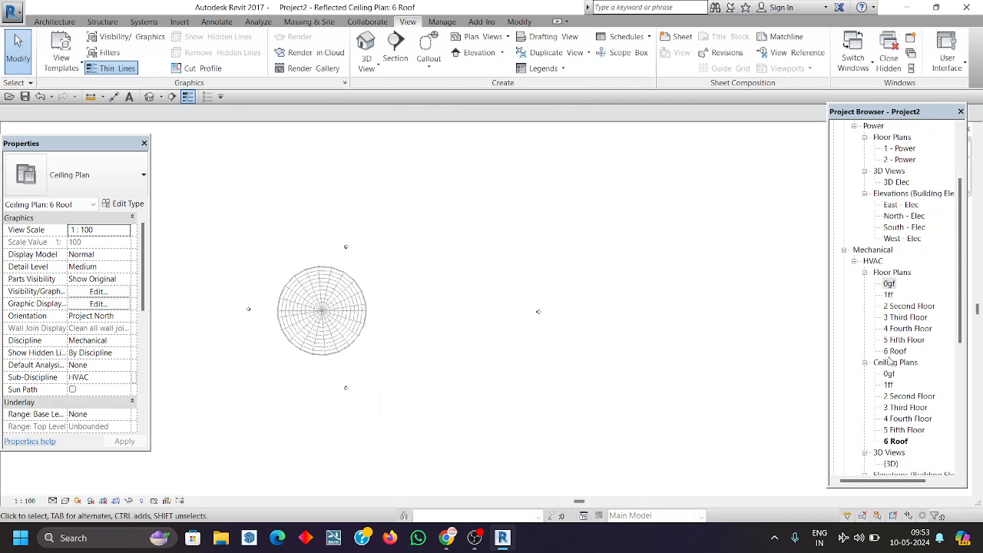
# Open the electrical floor plan 1 - Lighting and examine how the linked building model appears in it.
pyautogui.scroll(4, 889, 363)
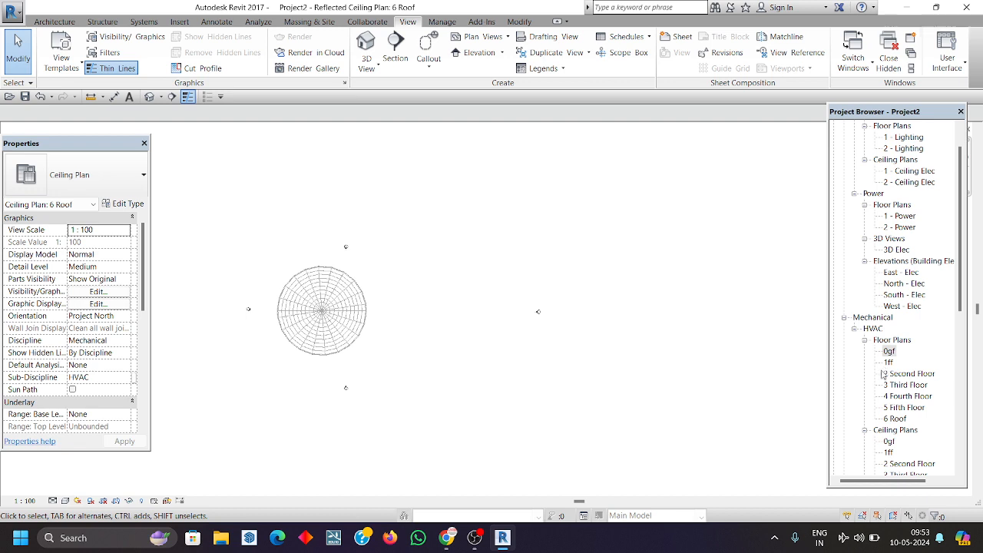
pyautogui.scroll(1, 883, 374)
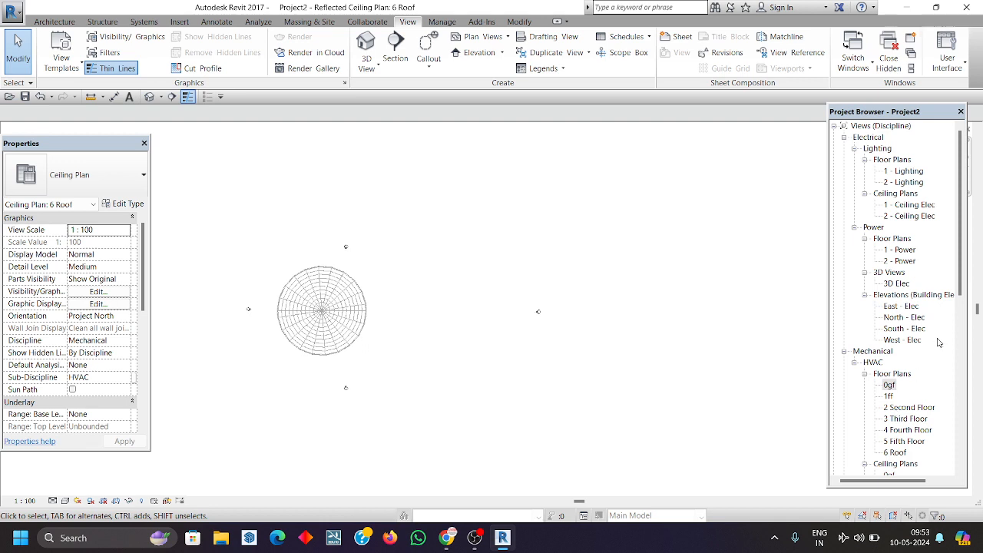
pyautogui.doubleClick(906, 170)
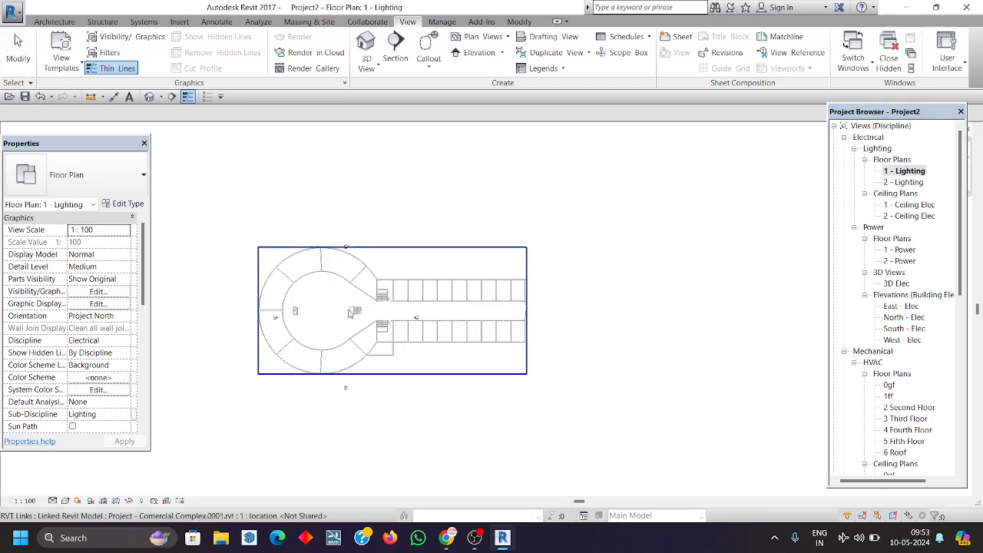
pyautogui.click(347, 340)
pyautogui.scroll(2, 347, 340)
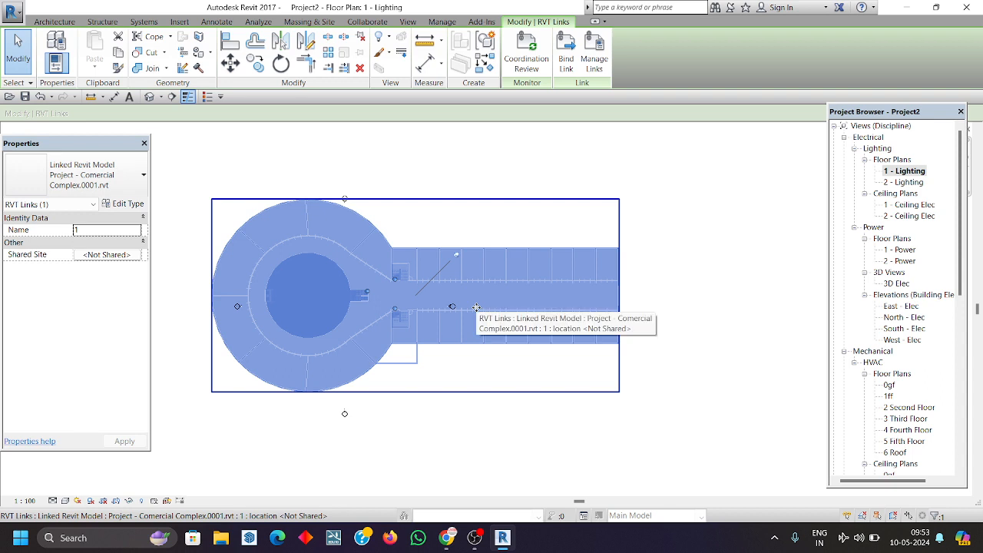
pyautogui.click(523, 183)
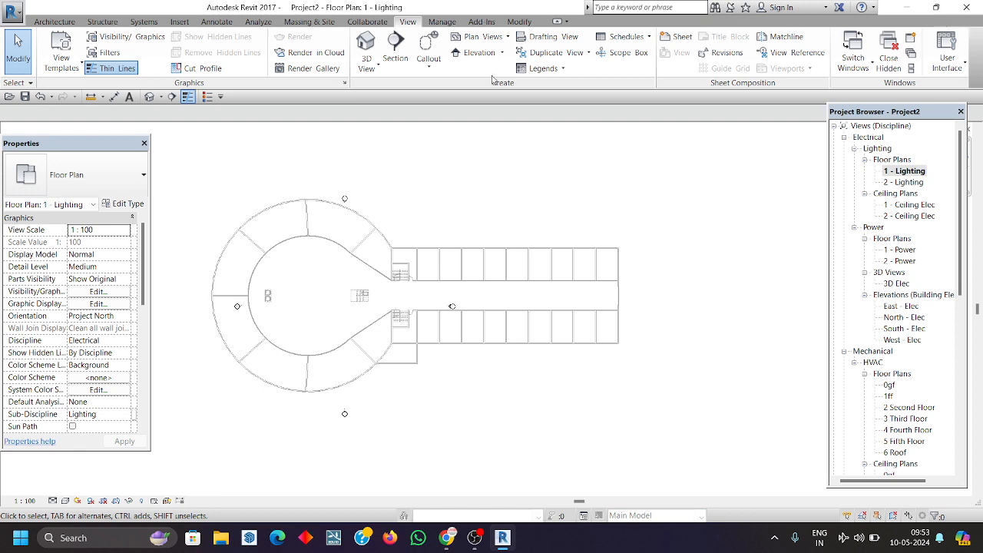
pyautogui.click(901, 430)
pyautogui.rightClick(901, 430)
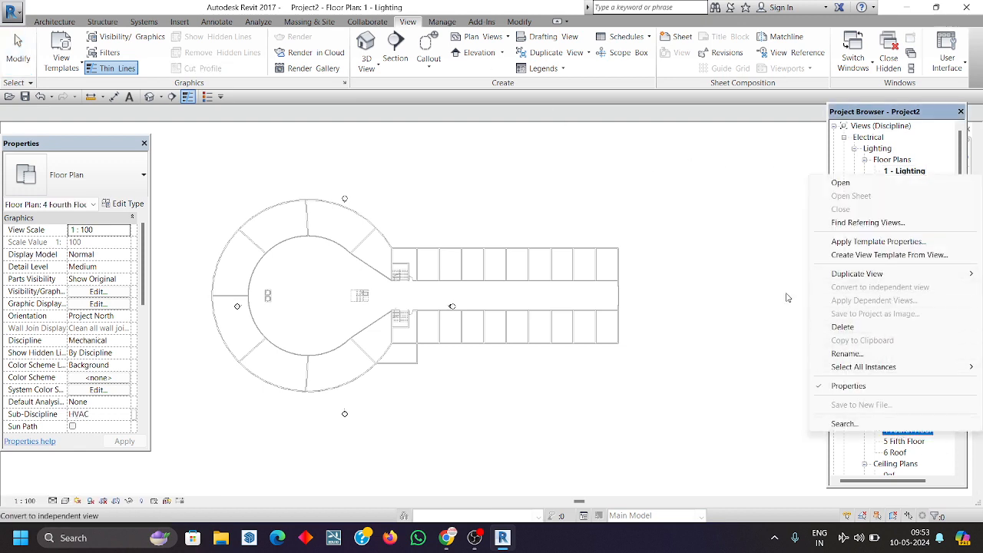
pyautogui.click(655, 327)
# Start new floor plan views, allow duplicates of existing views, and select the levels 2 Second Floor to 6 Roof.
pyautogui.click(476, 36)
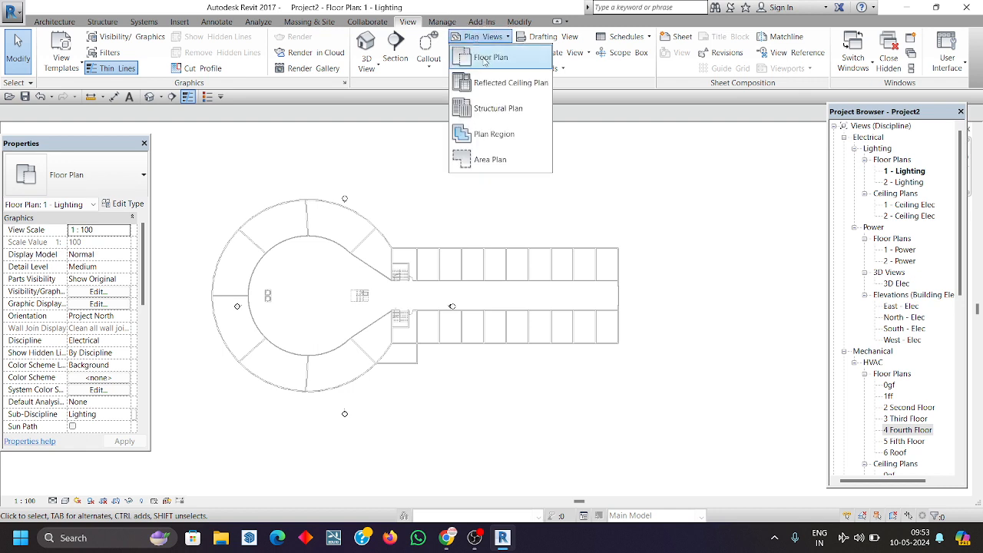
pyautogui.click(485, 59)
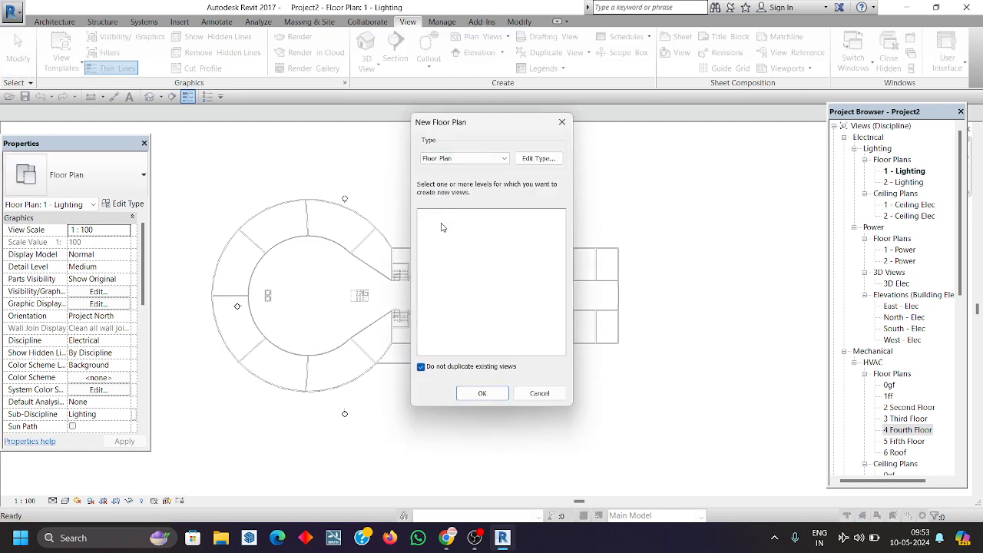
pyautogui.click(421, 368)
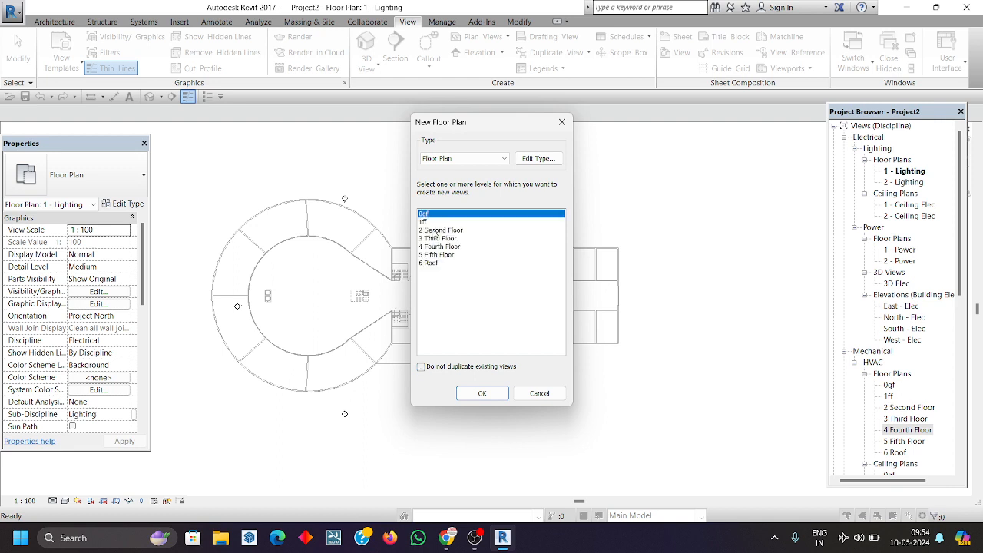
pyautogui.moveTo(436, 231); pyautogui.dragTo(443, 314)
# Choose the Electrical Plan view template for new views of the Floor Plan type.
pyautogui.click(538, 159)
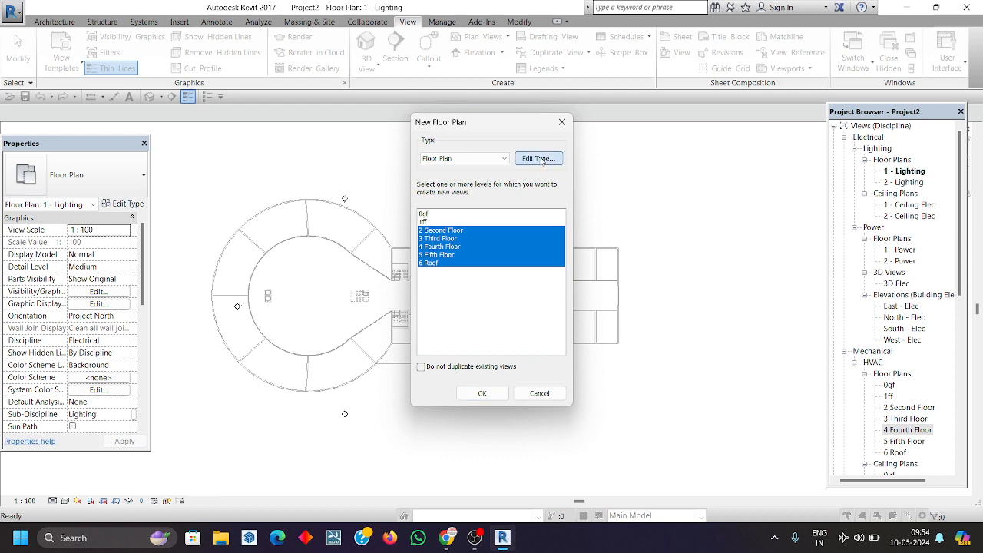
pyautogui.click(584, 205)
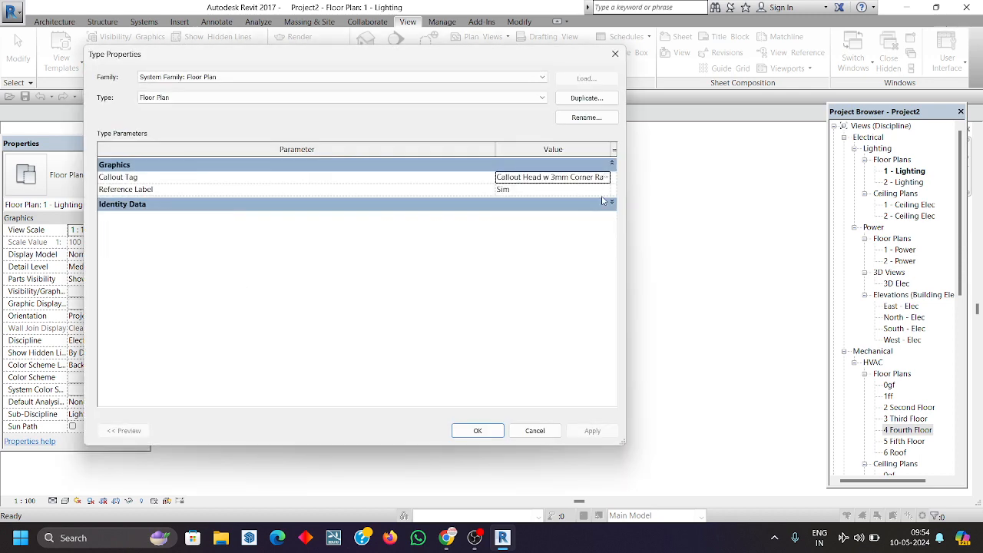
pyautogui.click(608, 204)
pyautogui.click(553, 216)
pyautogui.click(553, 216)
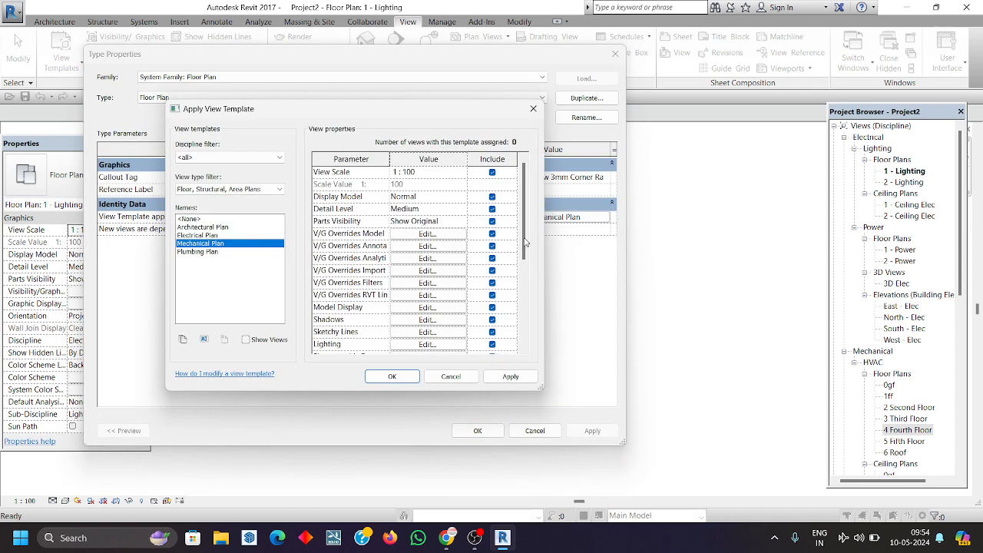
pyautogui.click(202, 235)
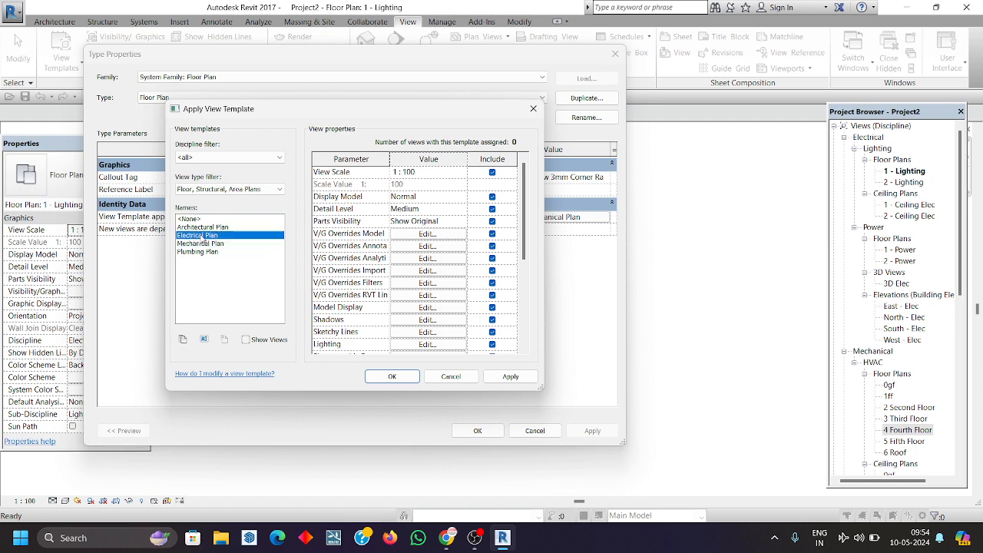
# Set the Electrical Plan template's sub-discipline to Lighting, apply it, and create the floor plans for the selected levels.
pyautogui.scroll(-5, 390, 269)
pyautogui.click(454, 334)
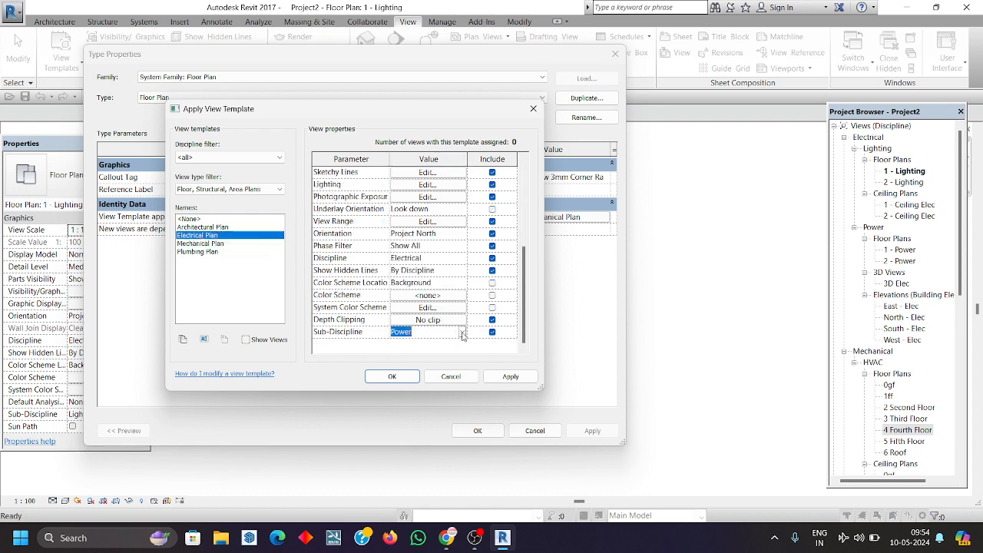
pyautogui.click(462, 332)
pyautogui.click(411, 356)
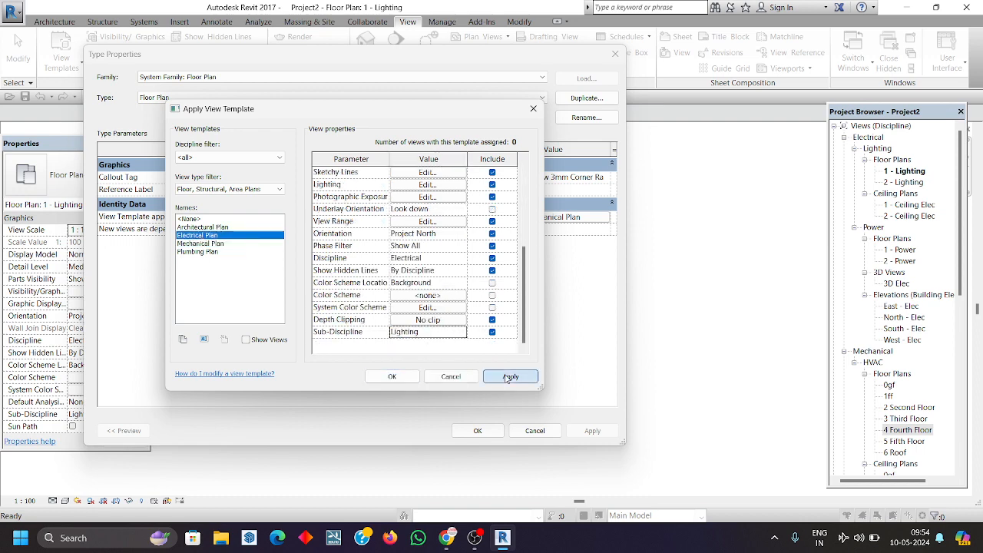
pyautogui.click(511, 377)
pyautogui.click(392, 376)
pyautogui.click(476, 435)
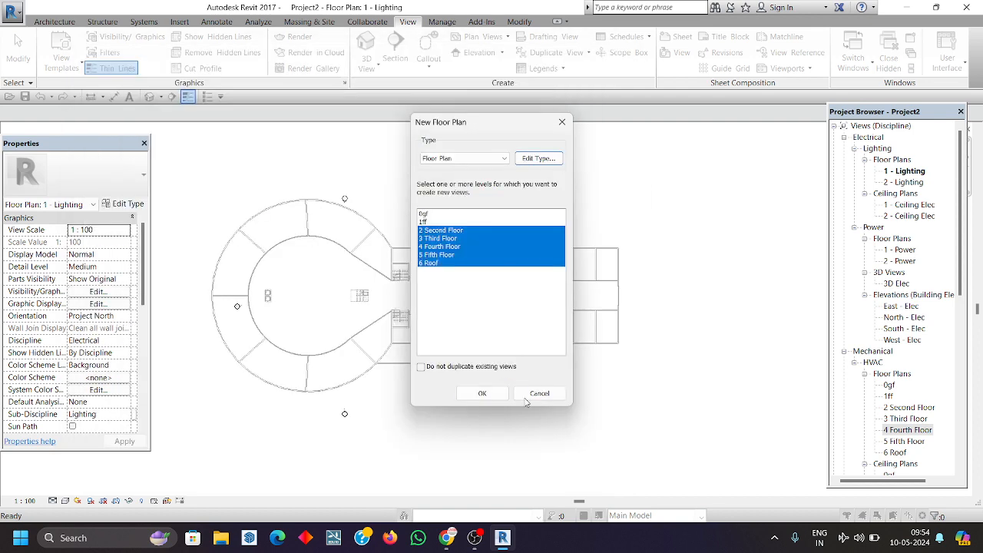
pyautogui.click(482, 394)
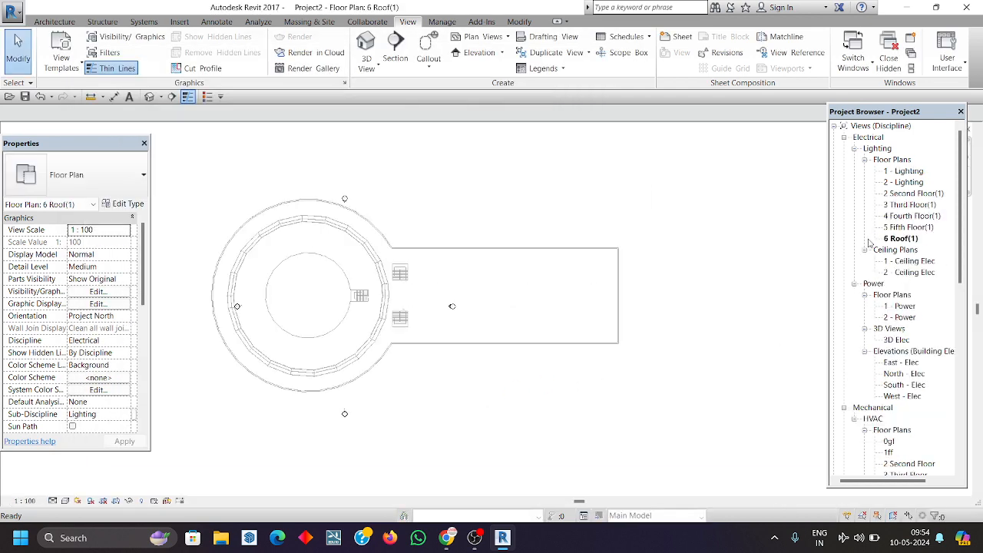
# Start new reflected ceiling plans, allow duplicates of existing views, and select the levels 2 Second Floor to 6 Roof.
pyautogui.click(503, 37)
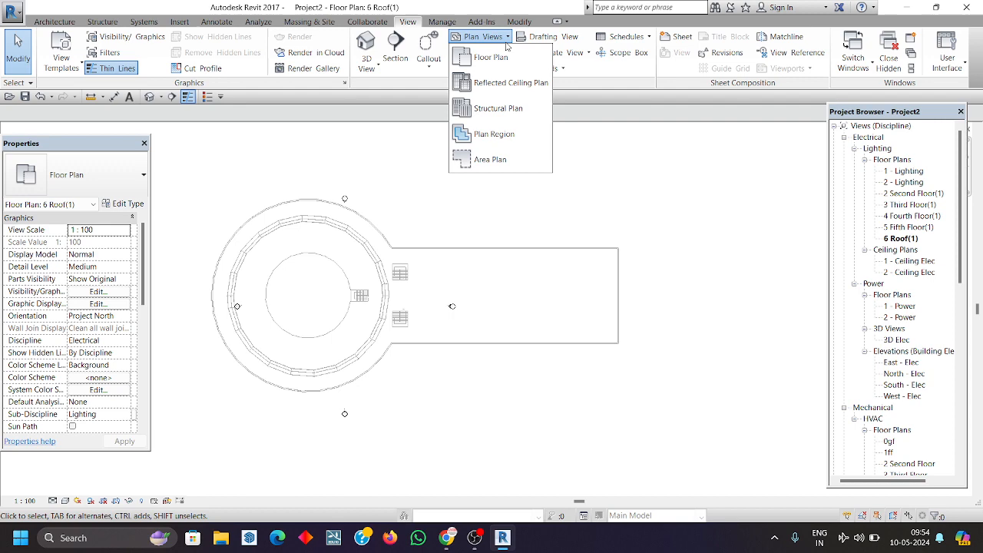
pyautogui.click(492, 81)
pyautogui.click(449, 367)
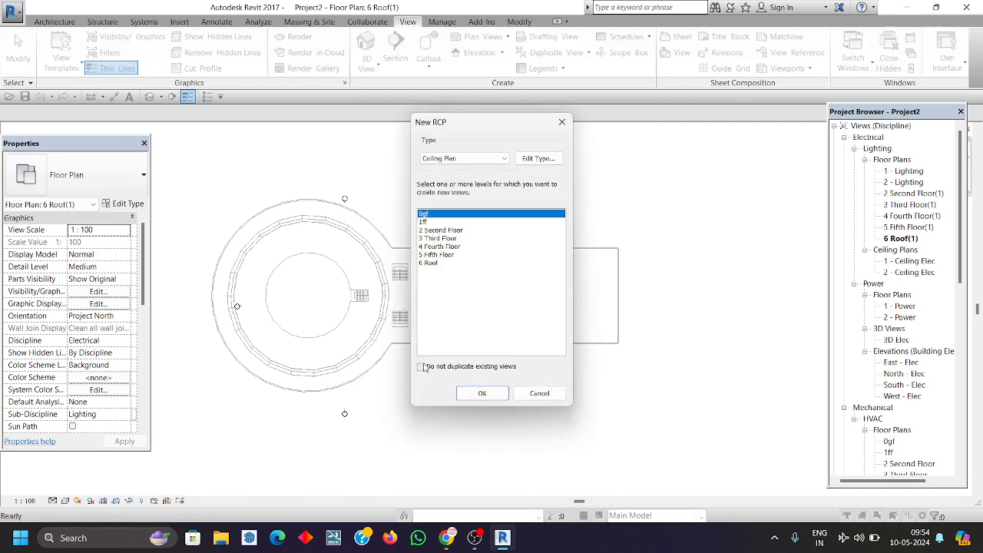
pyautogui.moveTo(450, 231); pyautogui.dragTo(453, 315)
# Choose the Electrical Ceiling view template with the Lighting sub-discipline for new views of the Ceiling Plan type.
pyautogui.click(538, 158)
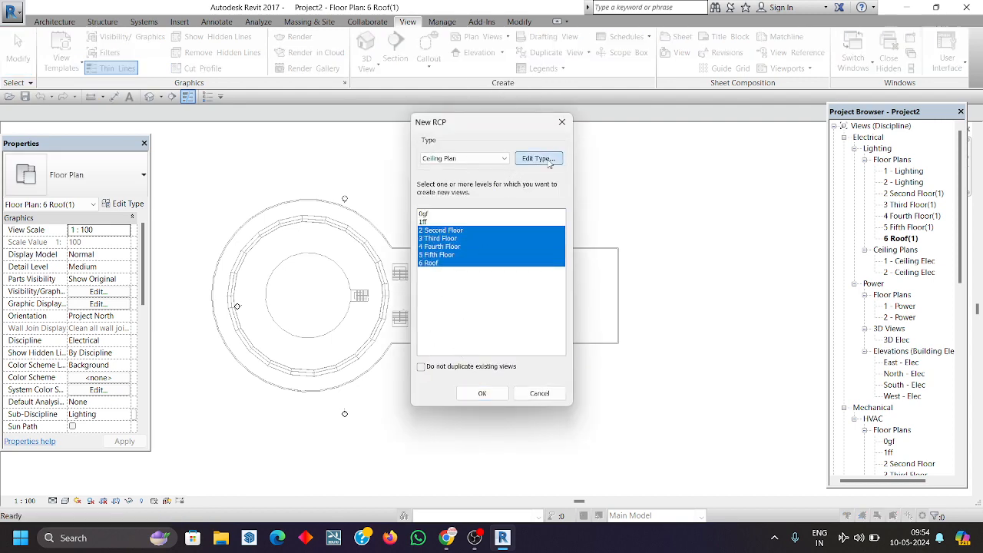
pyautogui.click(540, 218)
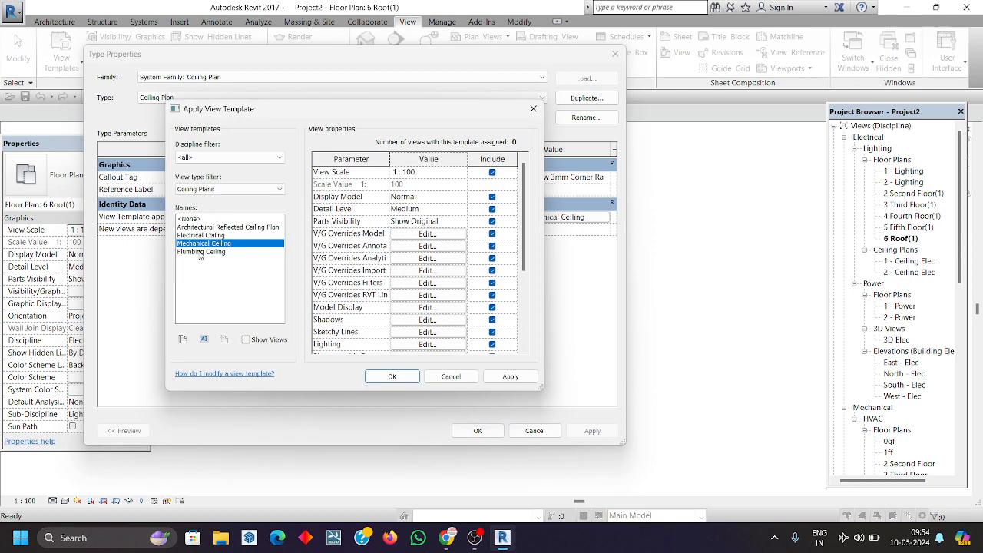
pyautogui.click(208, 235)
pyautogui.scroll(-4, 428, 297)
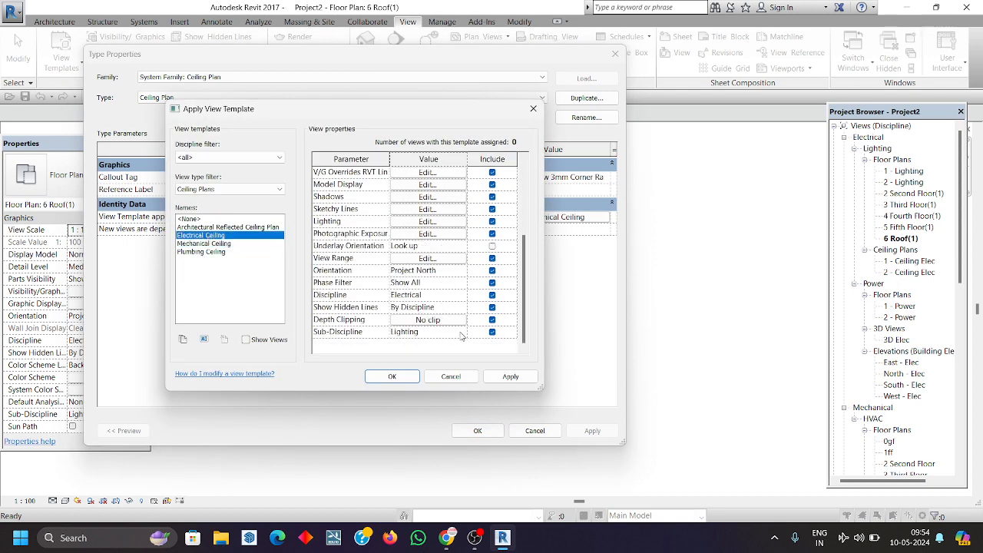
pyautogui.click(461, 333)
pyautogui.click(443, 330)
# Apply the Electrical Ceiling template and create the lighting ceiling plans for the selected levels.
pyautogui.click(511, 377)
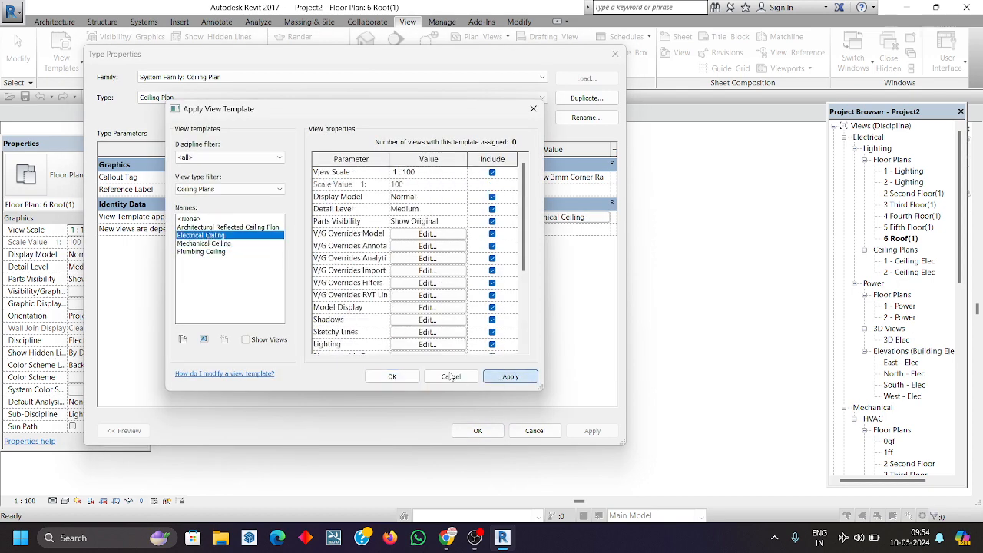
pyautogui.click(395, 376)
pyautogui.click(498, 436)
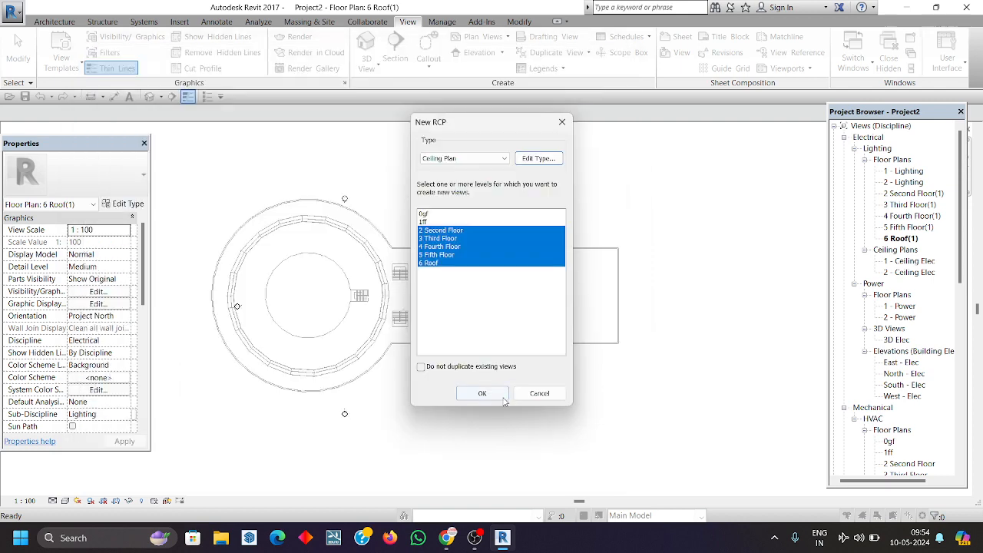
pyautogui.click(494, 395)
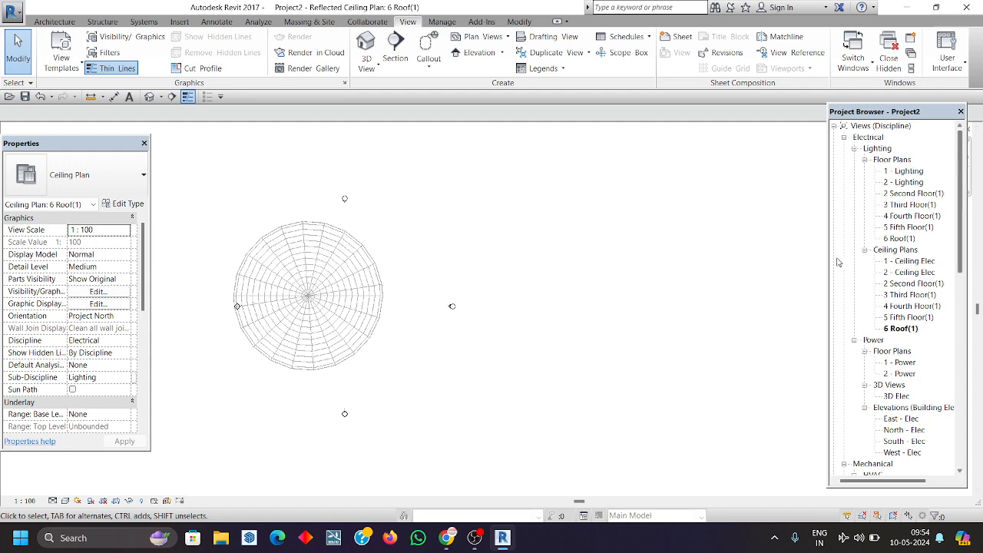
# Start new floor plans and apply the Electrical Plan template with its sub-discipline set to Power to new Floor Plan views.
pyautogui.click(496, 37)
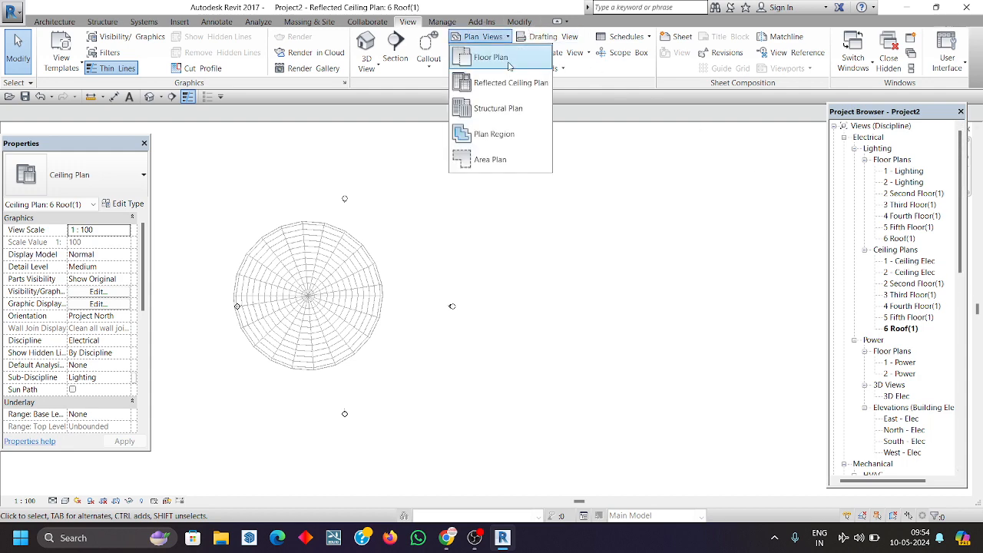
pyautogui.click(488, 57)
pyautogui.click(547, 159)
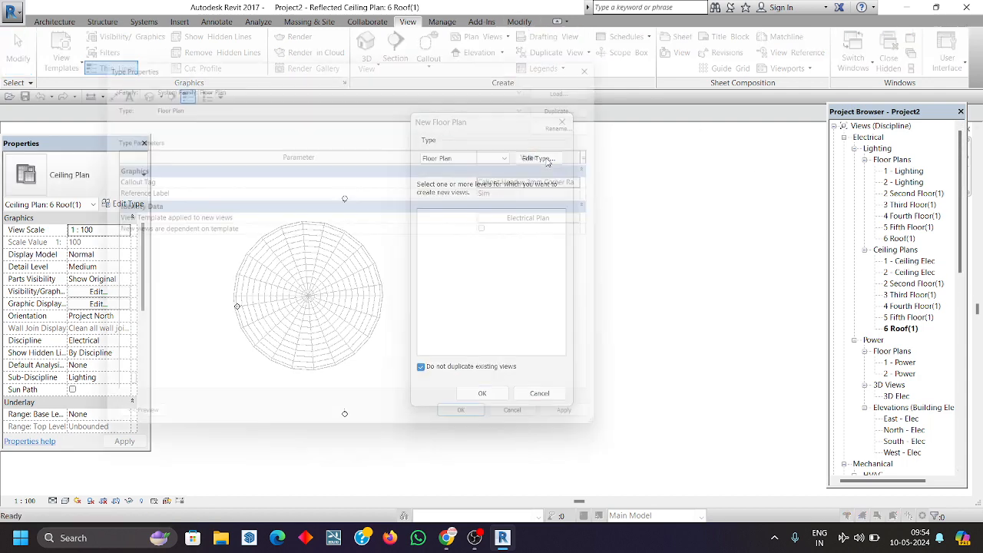
pyautogui.click(560, 217)
pyautogui.scroll(-5, 414, 269)
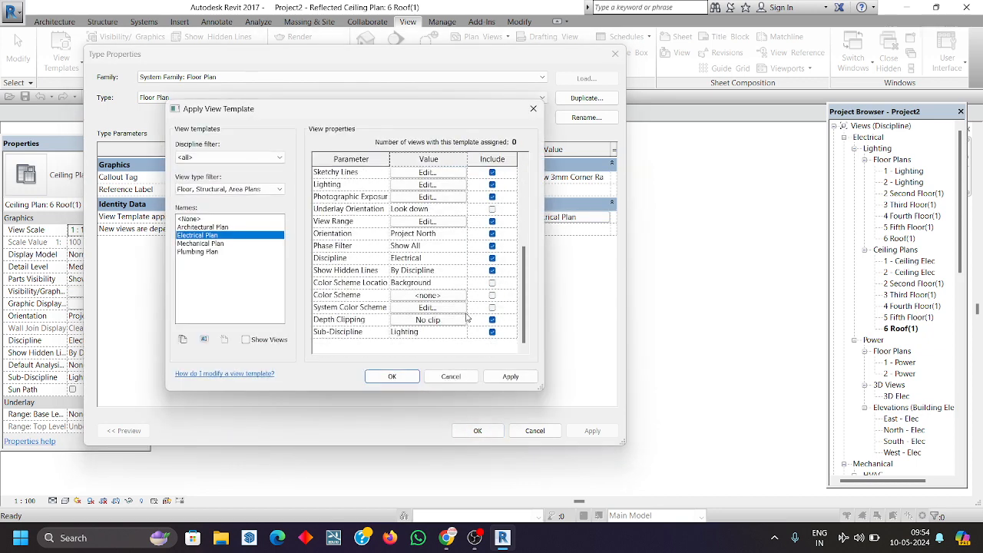
pyautogui.click(427, 331)
pyautogui.click(461, 331)
pyautogui.click(411, 375)
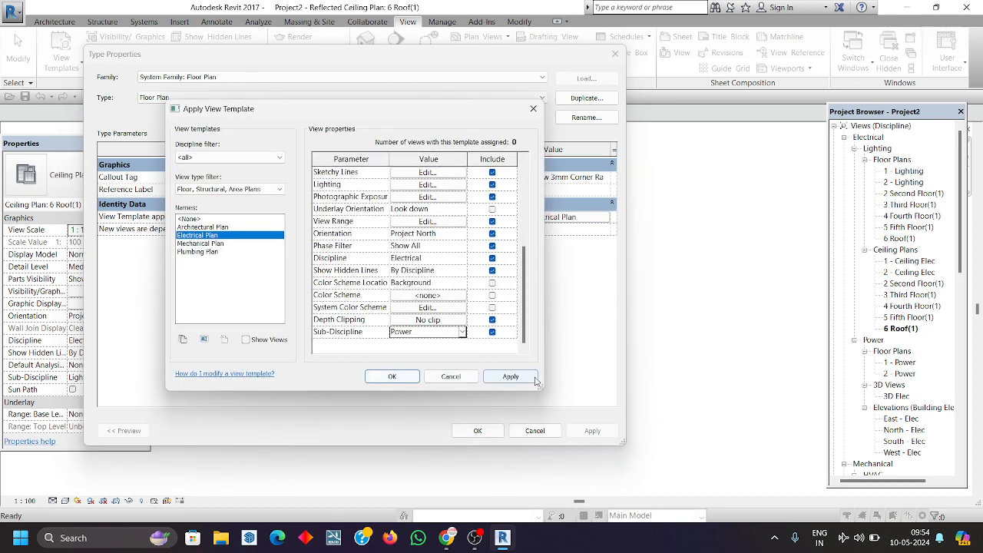
pyautogui.click(510, 376)
pyautogui.click(392, 376)
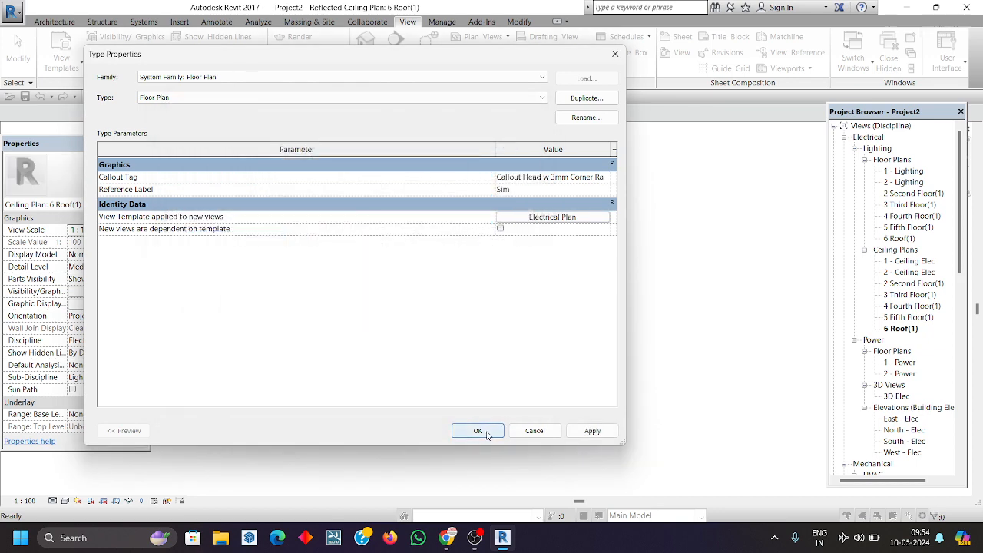
pyautogui.click(477, 431)
# Allow duplicates of existing views and create power floor plans for the levels 2 Second Floor to 6 Roof.
pyautogui.click(421, 367)
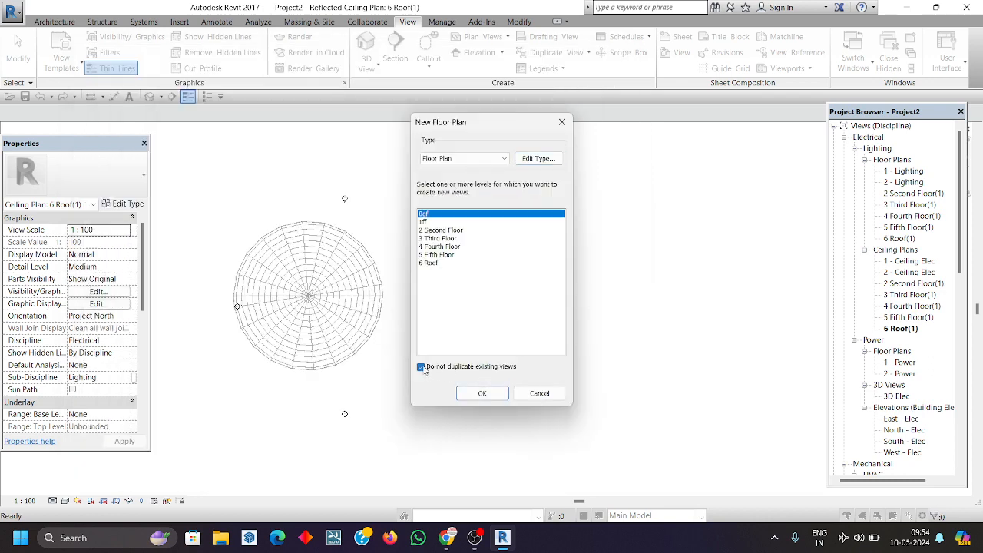
pyautogui.moveTo(437, 231); pyautogui.dragTo(468, 368)
pyautogui.click(481, 394)
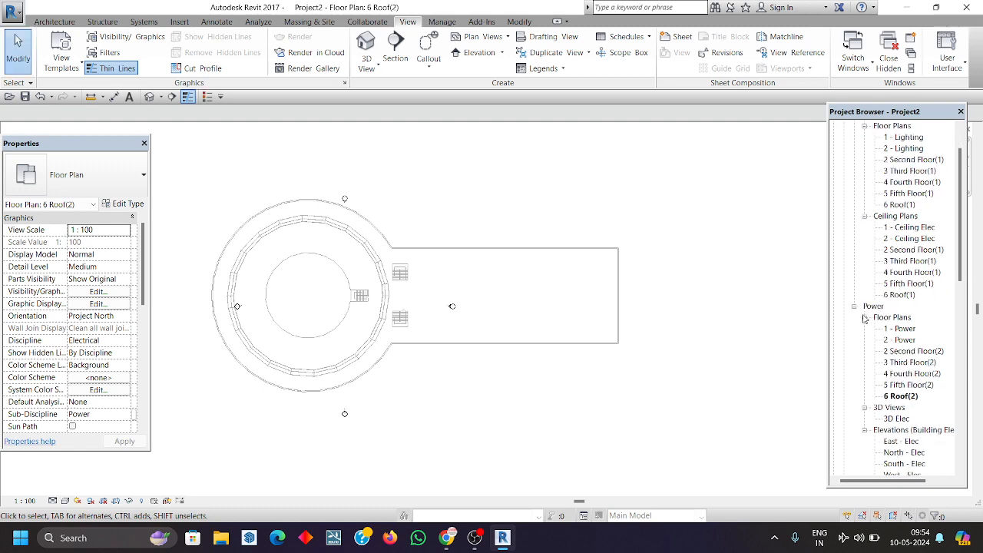
# Open the HVAC 5 Fifth Floor plan and place a 600 x 600 M_Supply Diffuser in the room beside the lower staircase.
pyautogui.scroll(-2, 874, 346)
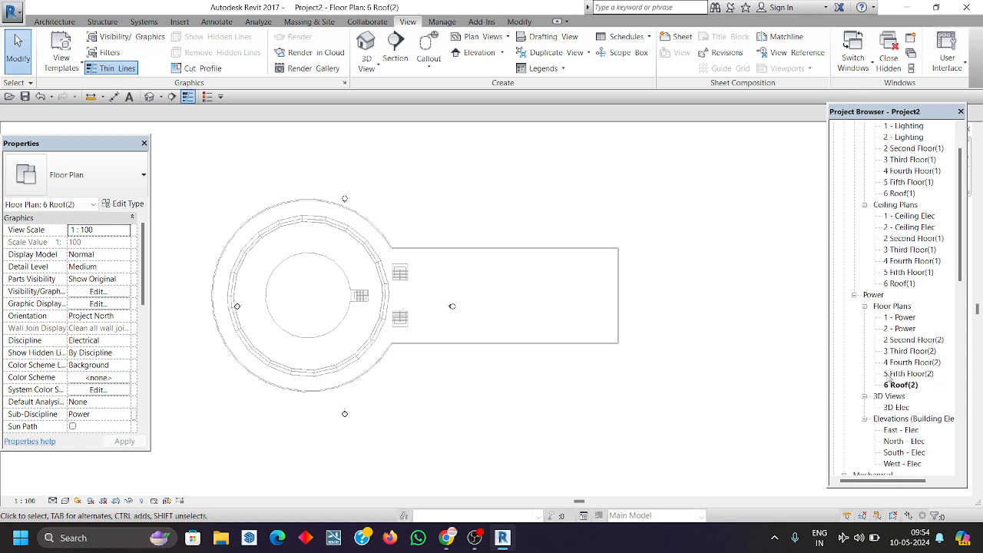
pyautogui.scroll(-10, 889, 376)
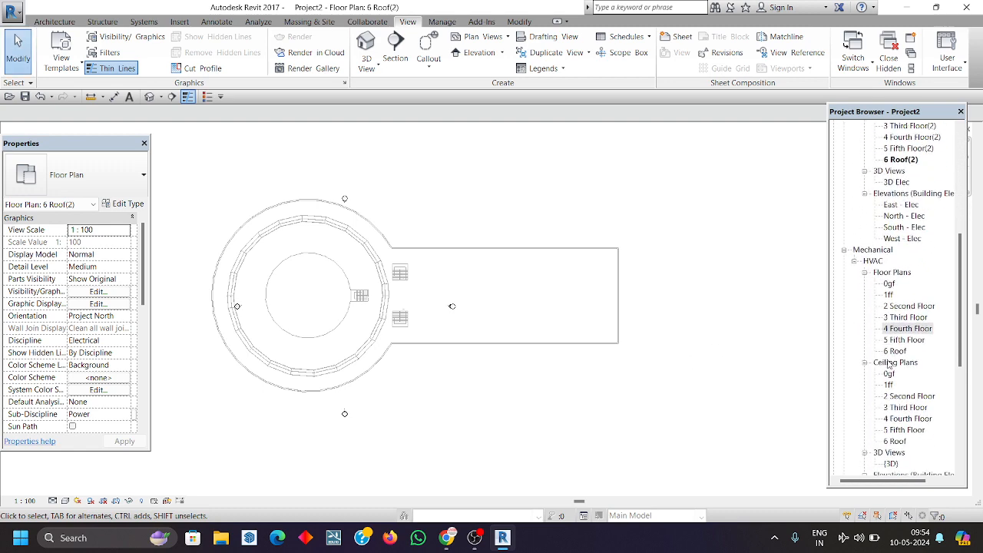
pyautogui.scroll(-8, 889, 367)
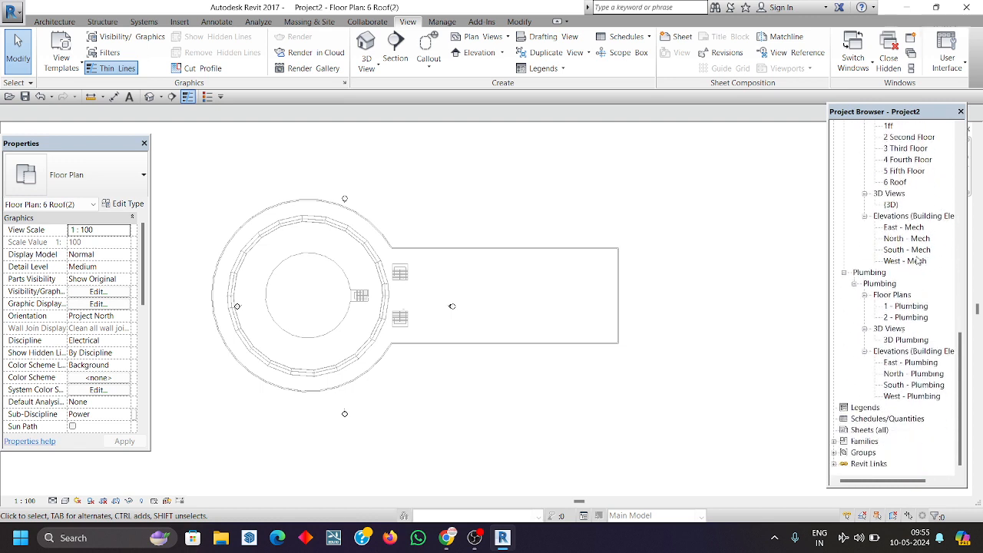
pyautogui.scroll(3, 918, 261)
pyautogui.scroll(4, 914, 202)
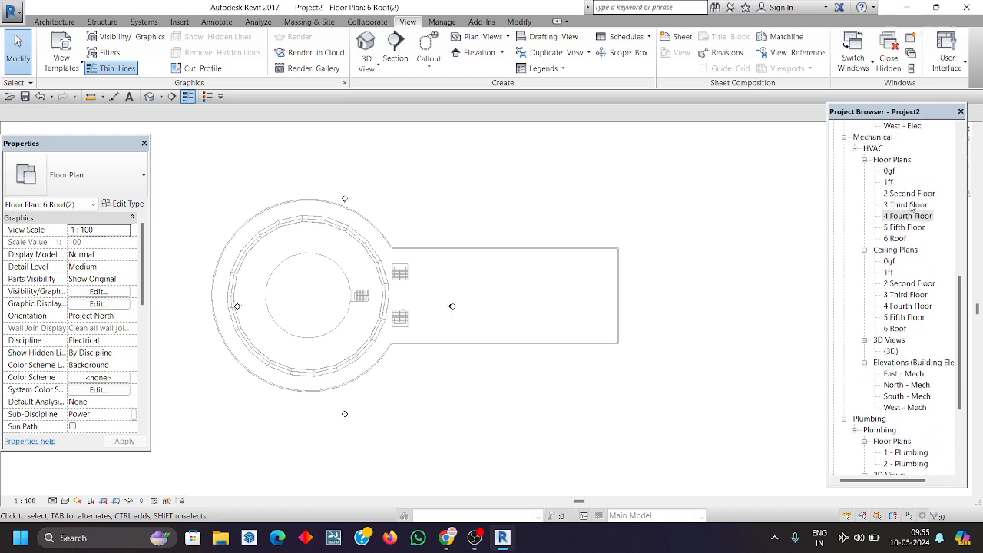
pyautogui.doubleClick(906, 228)
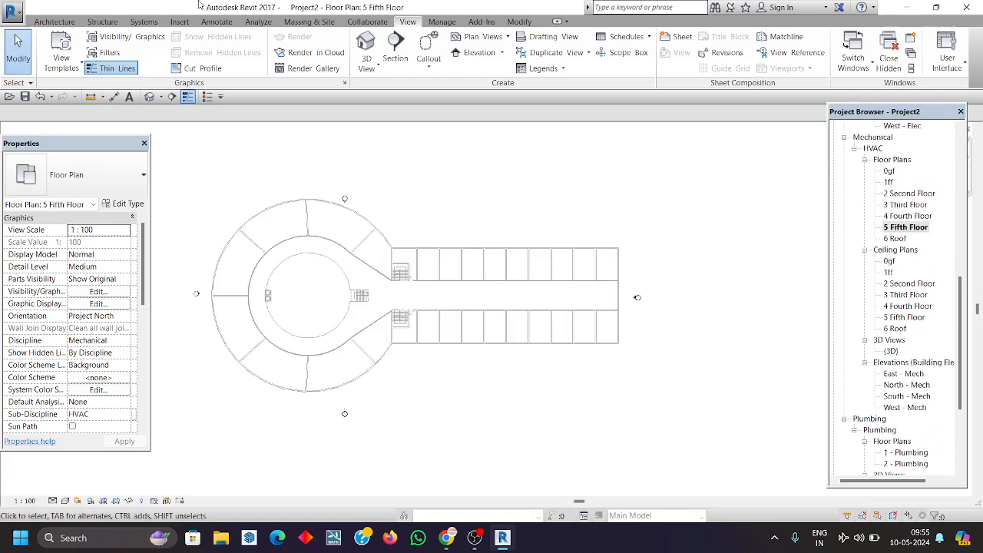
pyautogui.click(143, 23)
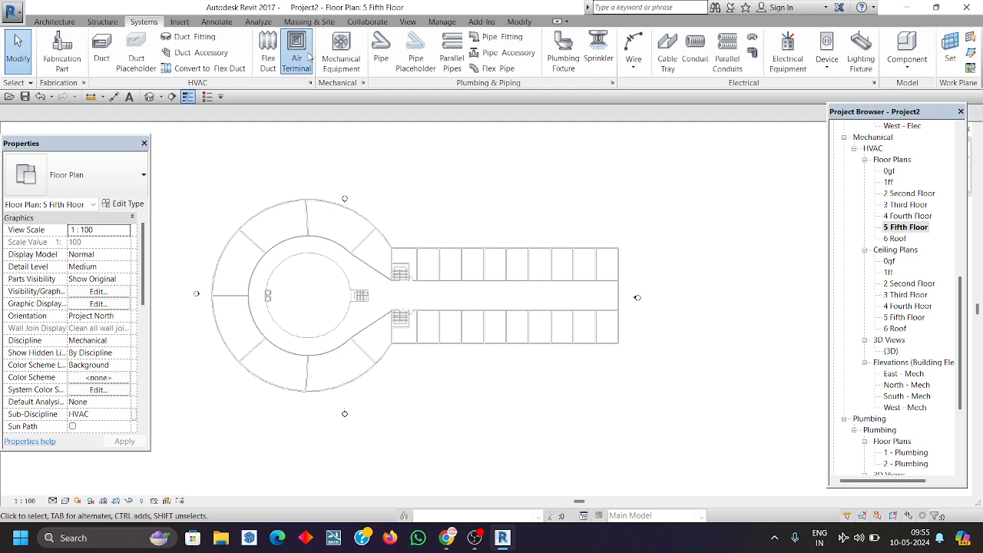
pyautogui.click(298, 53)
pyautogui.scroll(6, 419, 318)
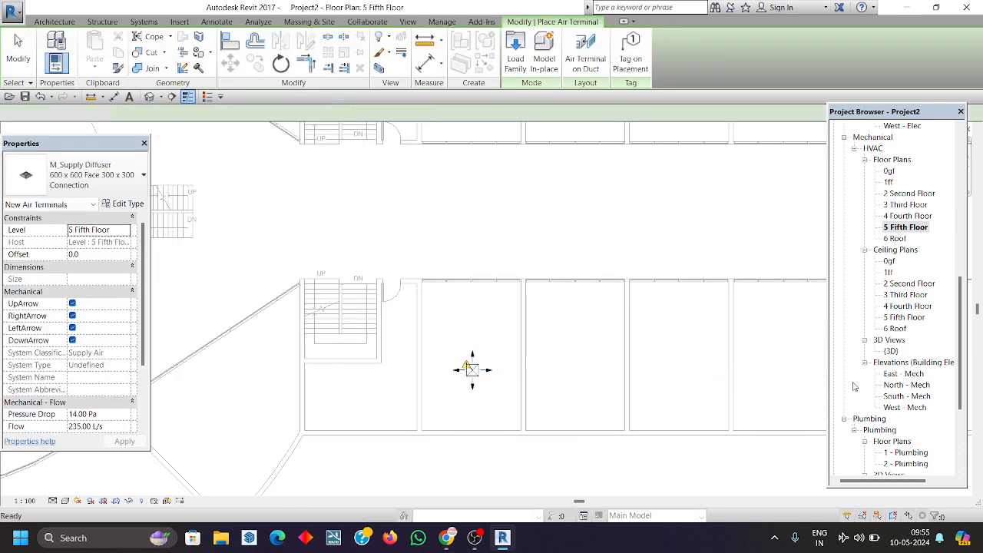
pyautogui.press('Escape')
pyautogui.press('Escape')
# Open the HVAC {3D} view and inspect the placed diffuser inside the linked building.
pyautogui.doubleClick(891, 351)
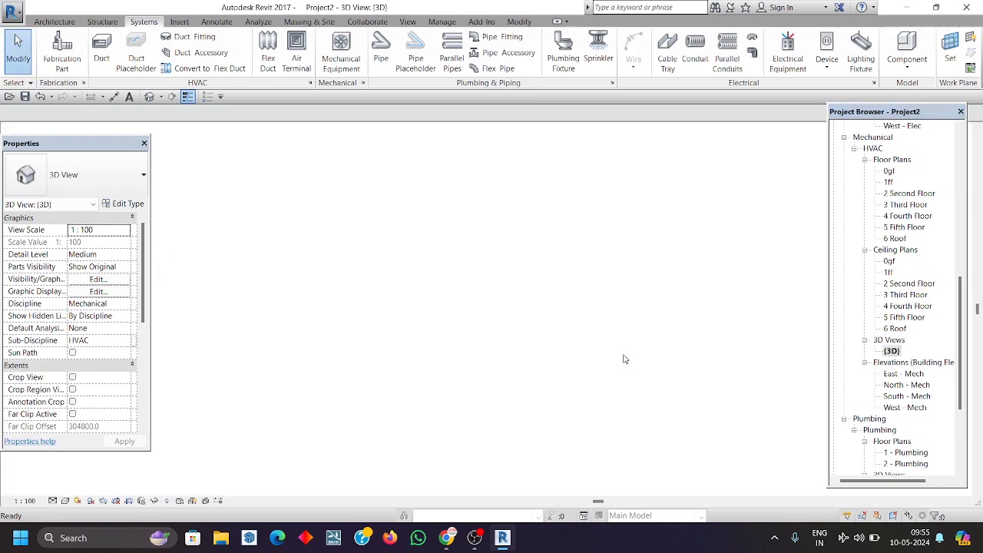
pyautogui.scroll(10, 529, 311)
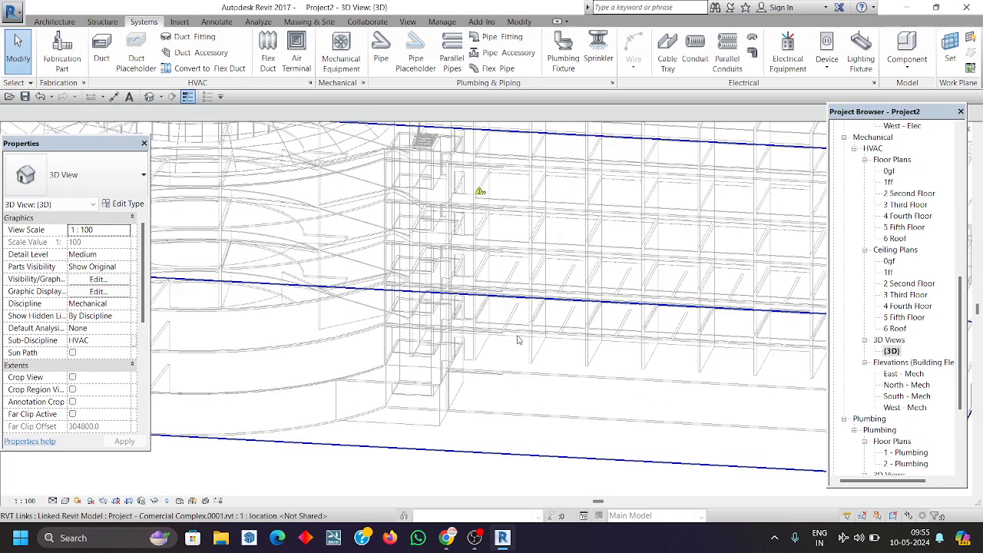
pyautogui.scroll(-6, 523, 422)
pyautogui.keyDown('shift'); pyautogui.moveTo(450, 268); pyautogui.dragTo(445, 248, button='middle'); pyautogui.keyUp('shift')
pyautogui.scroll(8, 445, 248)
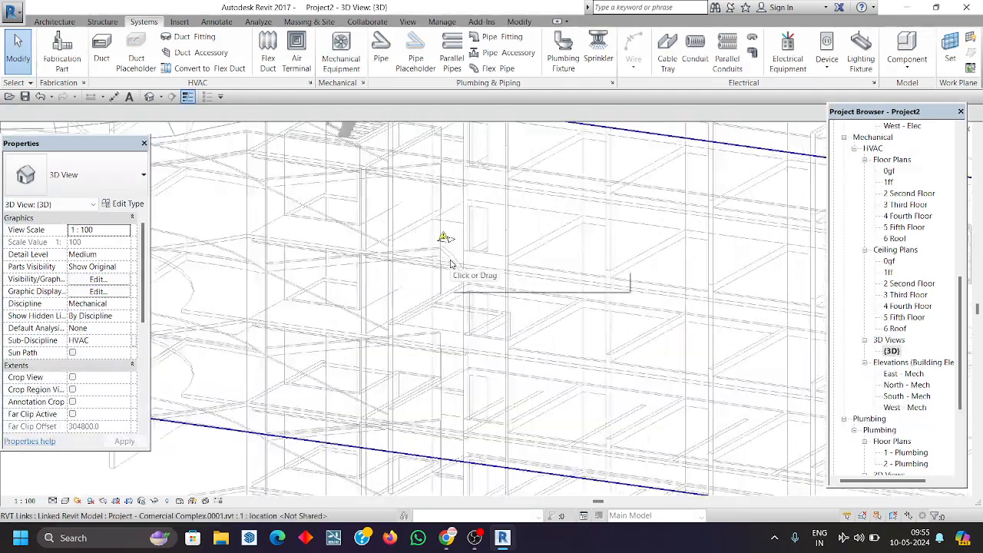
pyautogui.scroll(5, 448, 258)
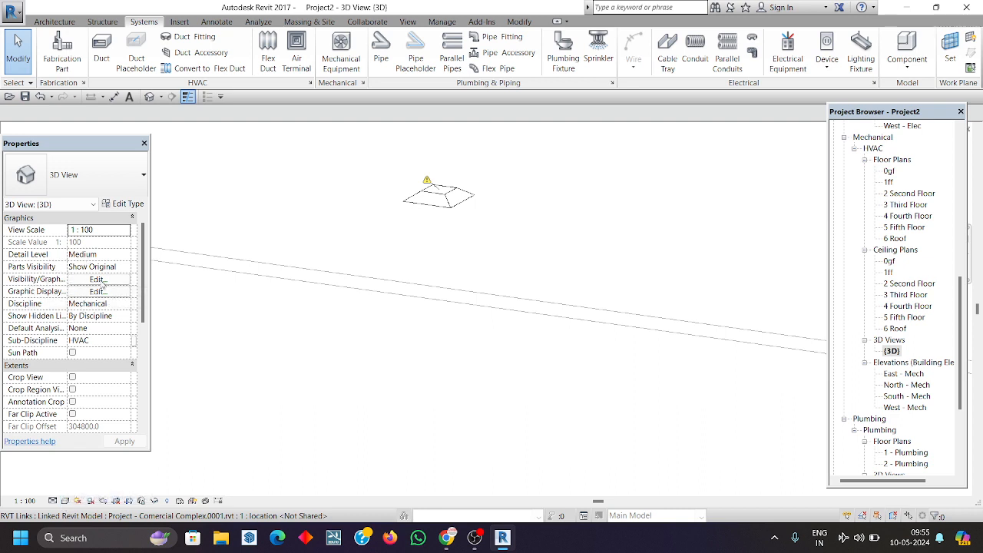
# Switch the 3D view's visual style to Wireframe.
pyautogui.click(66, 501)
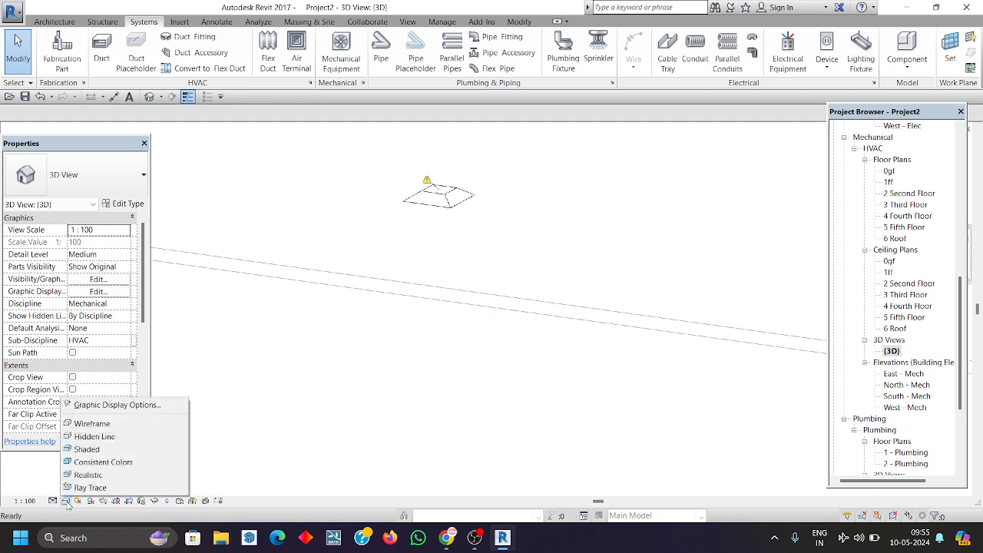
pyautogui.click(108, 423)
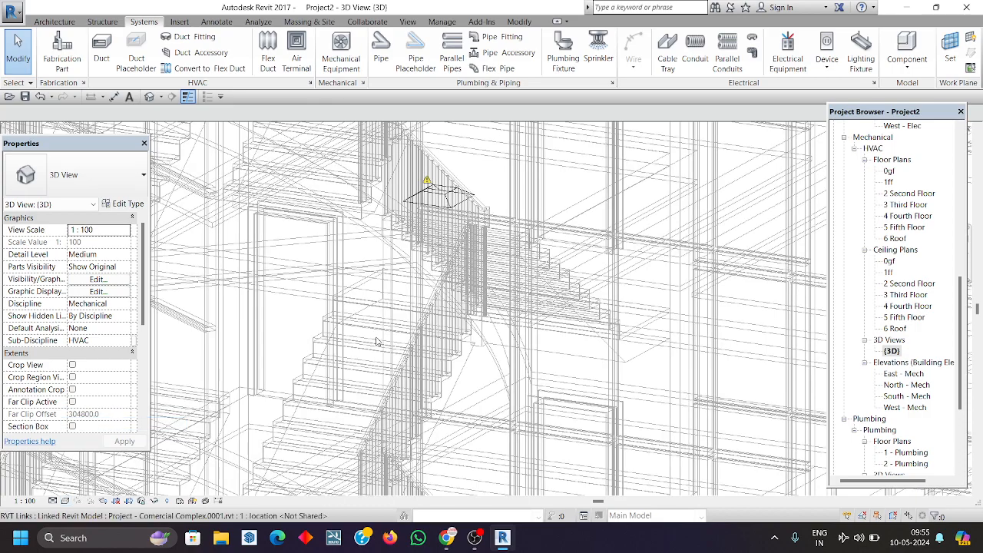
pyautogui.scroll(-5, 376, 341)
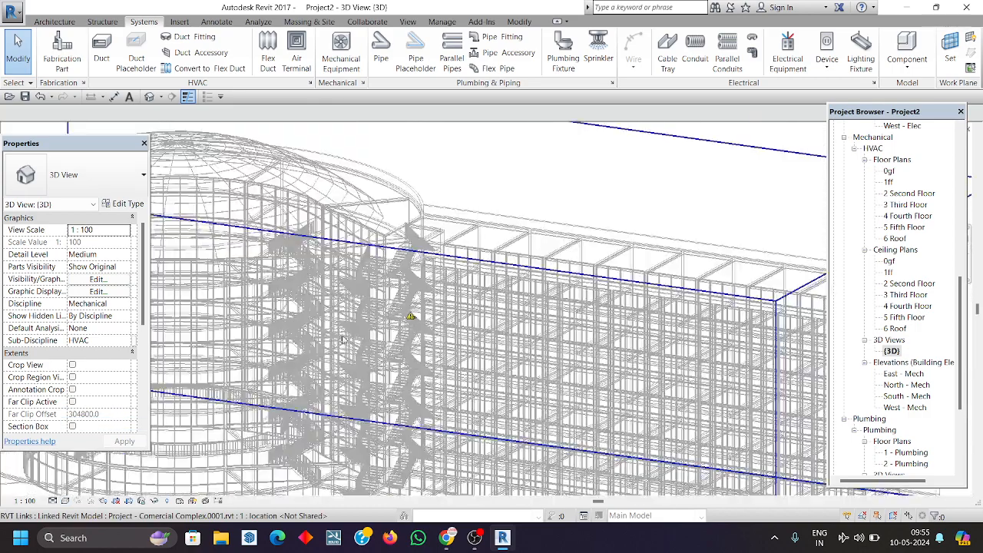
# Set the 3D view's visual style to Realistic and examine the supply diffuser up close.
pyautogui.click(66, 500)
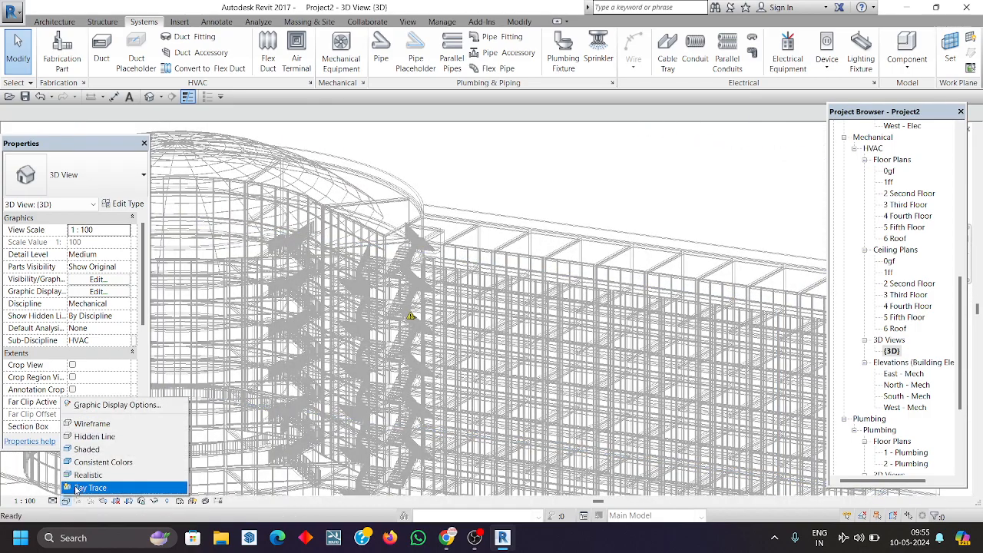
pyautogui.click(88, 474)
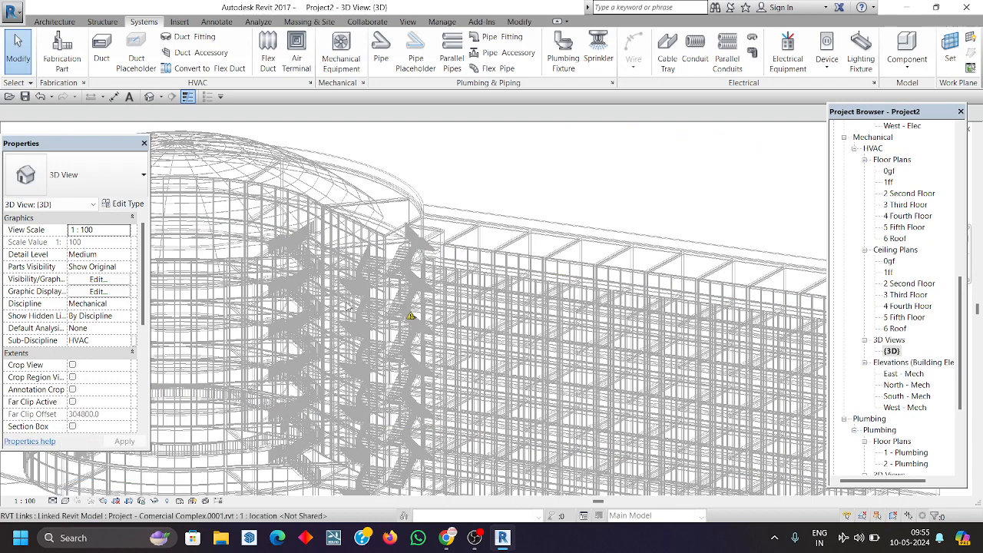
pyautogui.scroll(10, 424, 327)
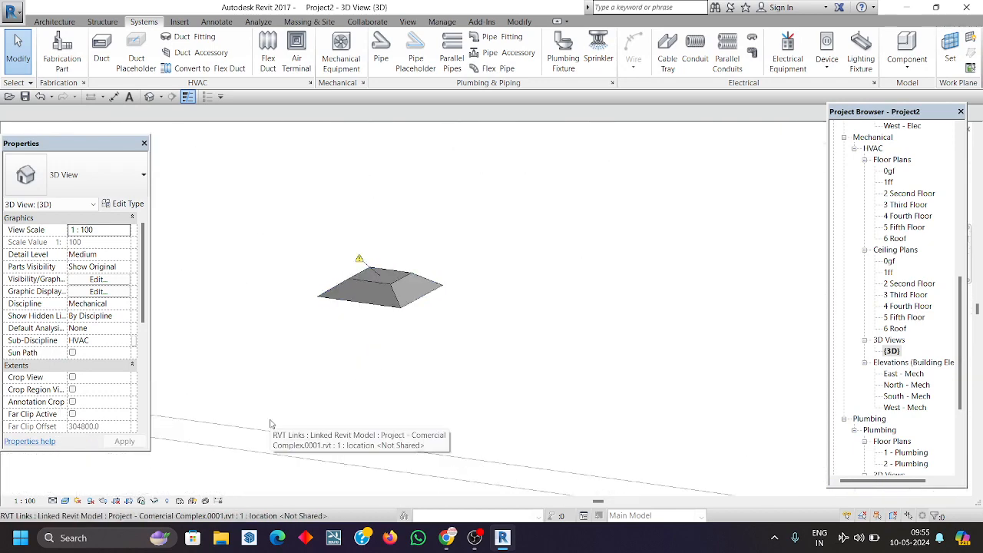
pyautogui.click(66, 501)
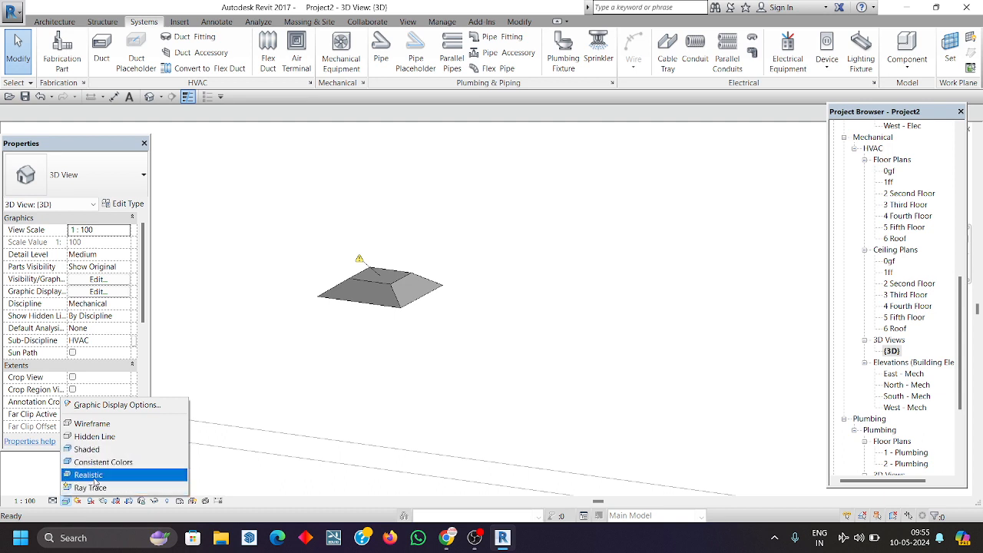
# Set the 3D view's detail level to Fine.
pyautogui.click(53, 501)
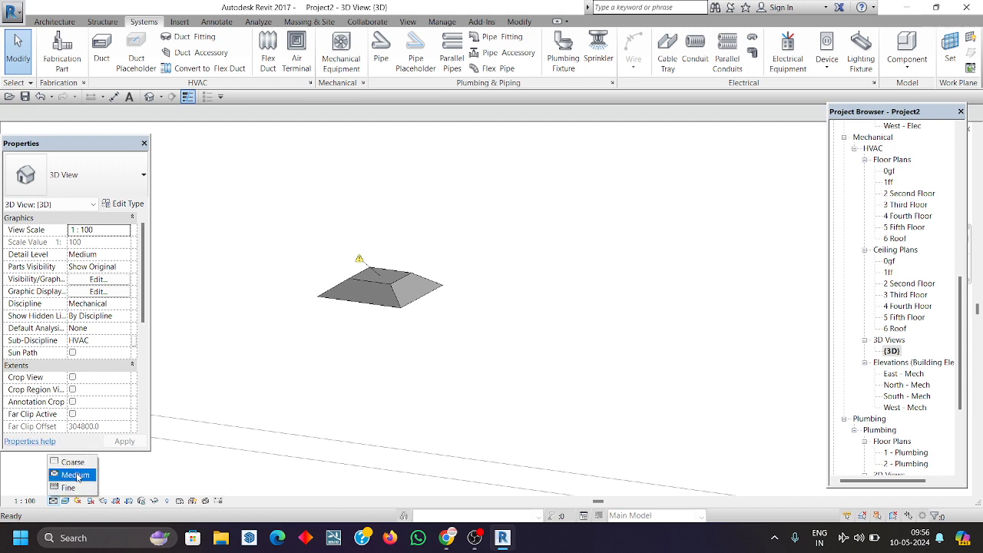
pyautogui.click(75, 475)
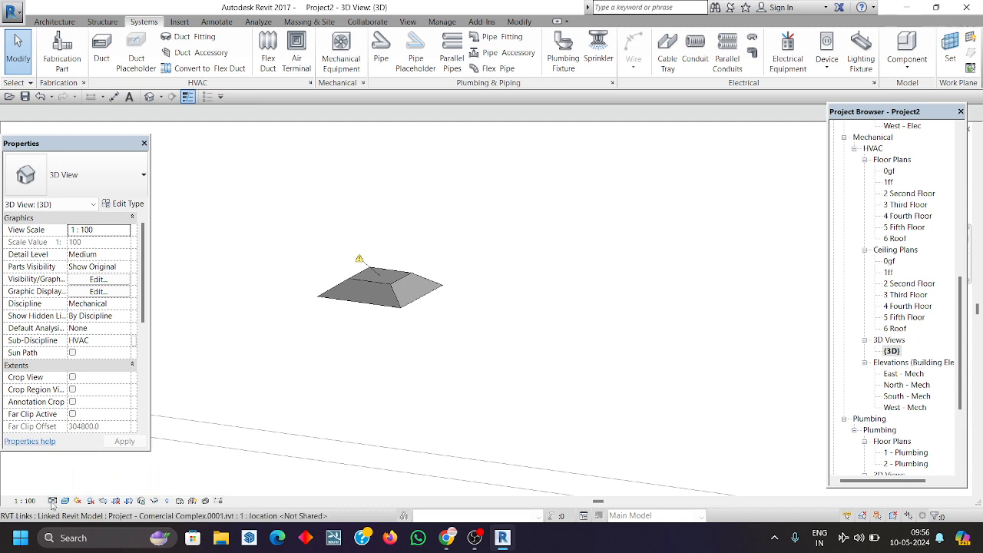
pyautogui.click(52, 500)
pyautogui.click(67, 486)
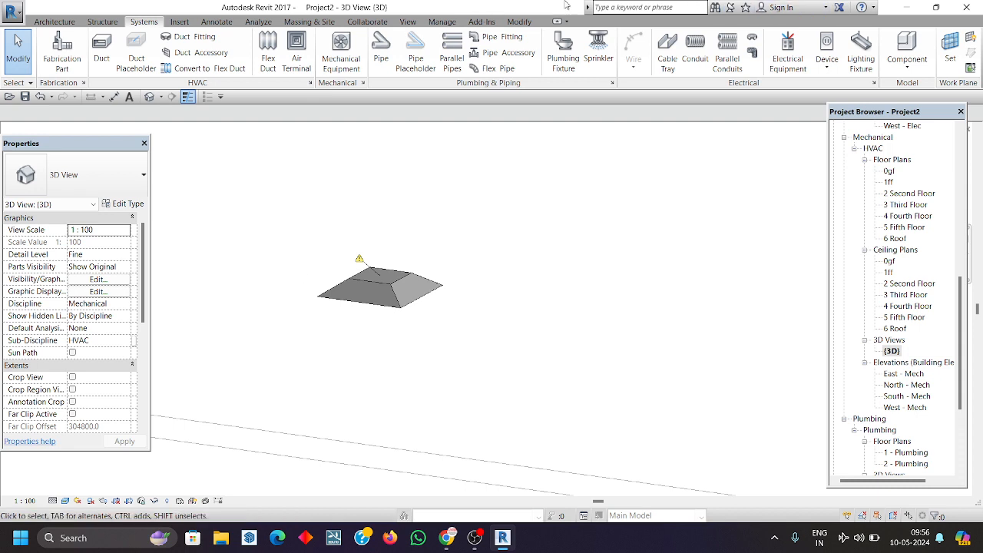
# Save the model as a project file (*.rvt) in Downloads, named with the person's first name followed by "mep".
pyautogui.click(12, 13)
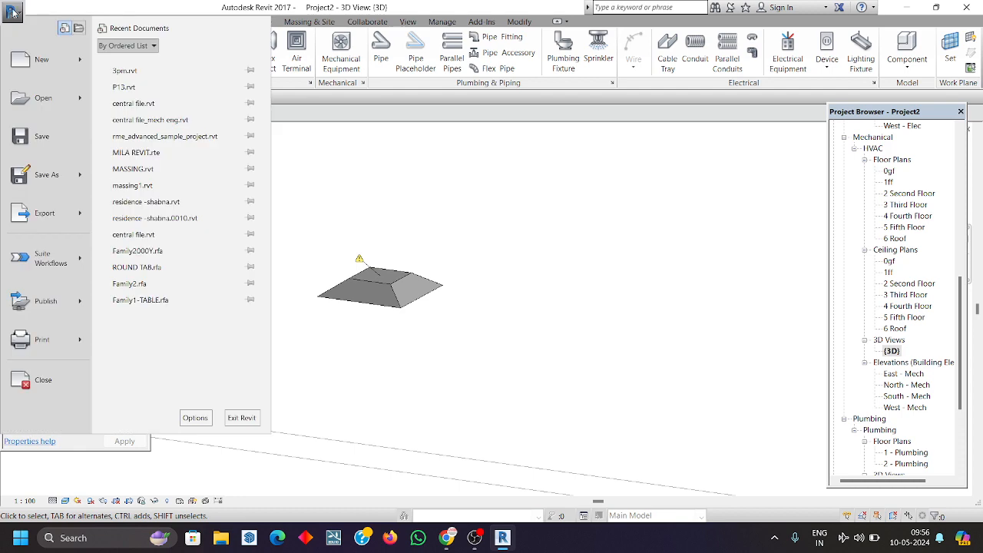
pyautogui.moveTo(54, 171)
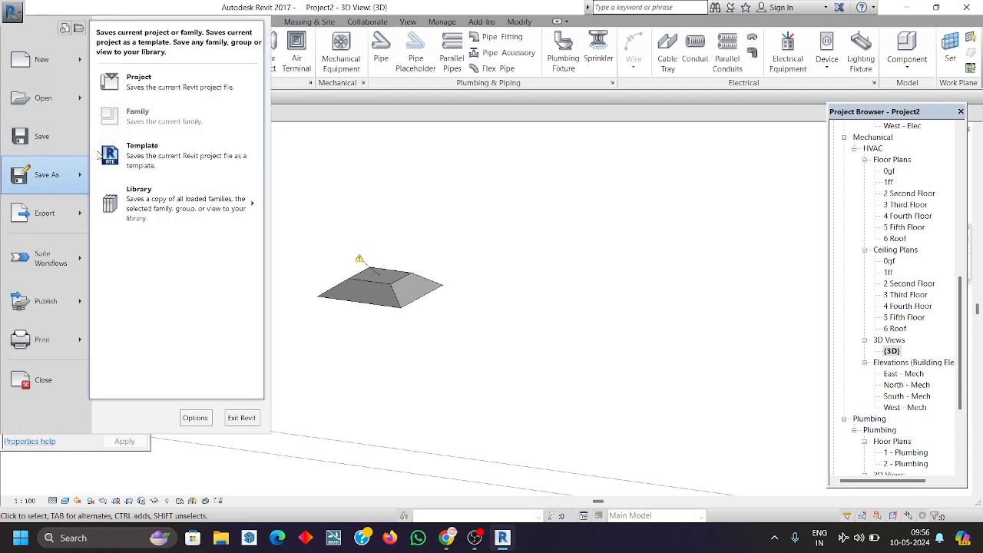
pyautogui.click(138, 82)
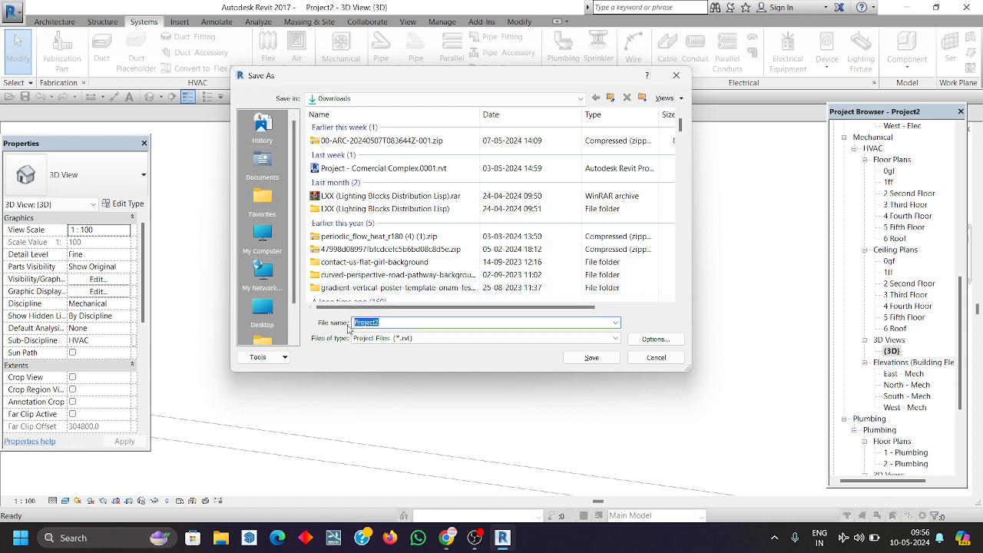
pyautogui.write('arjun mep')
pyautogui.click(588, 359)
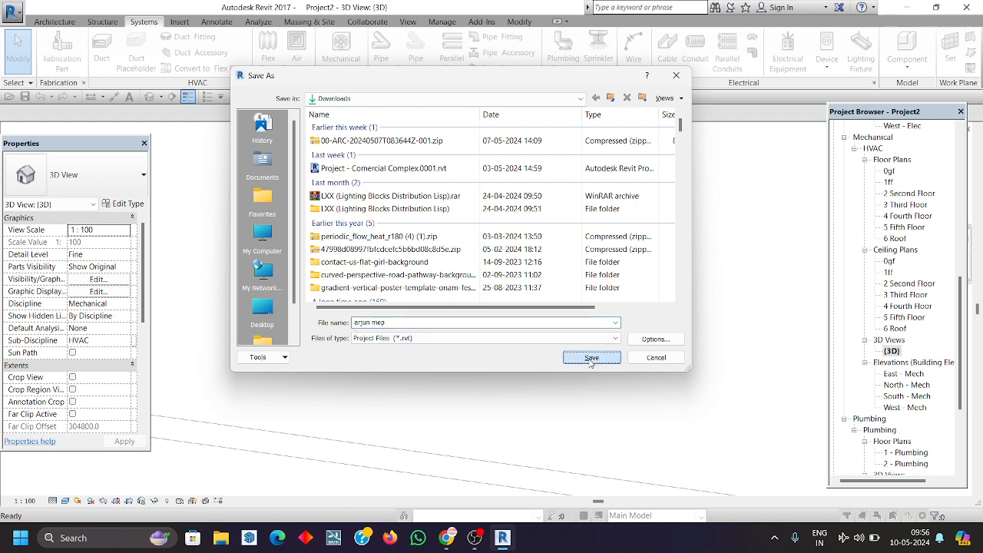